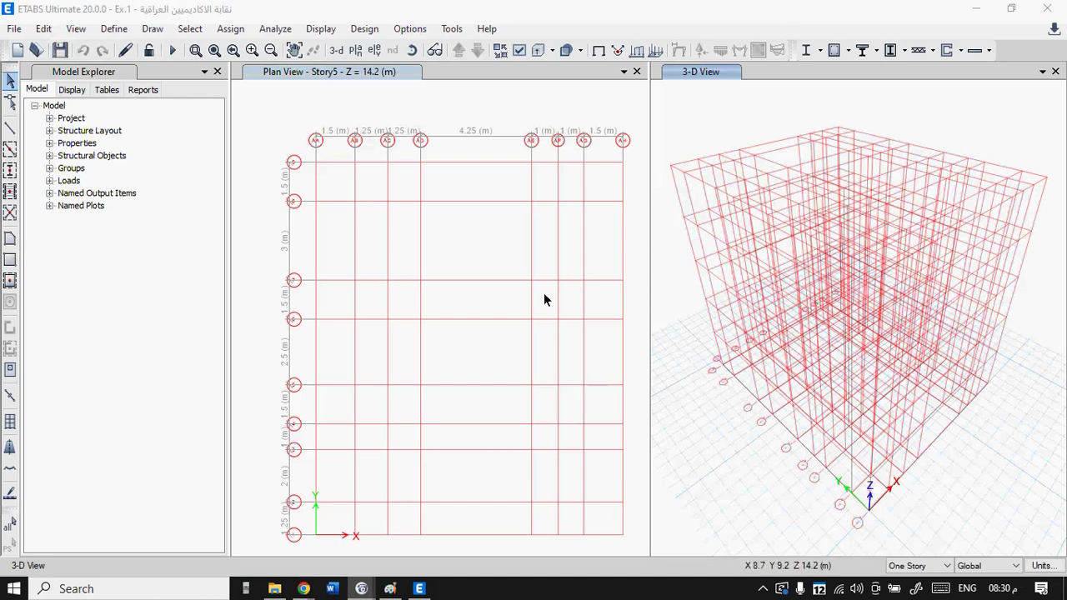
- Review the list of defined materials and close it without making changes
click(111, 29)
click(138, 50)
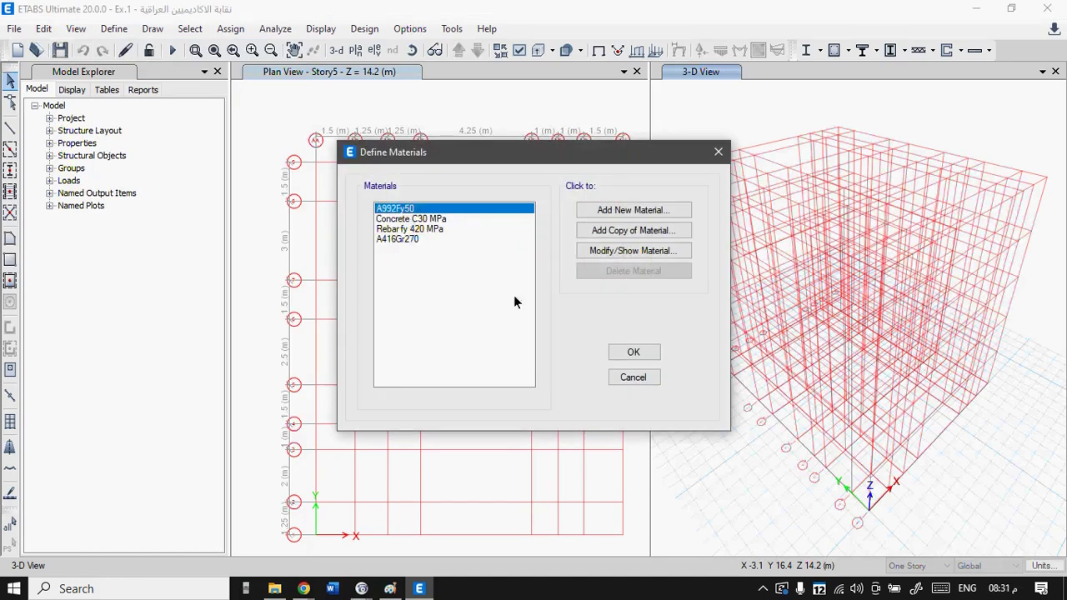
click(630, 382)
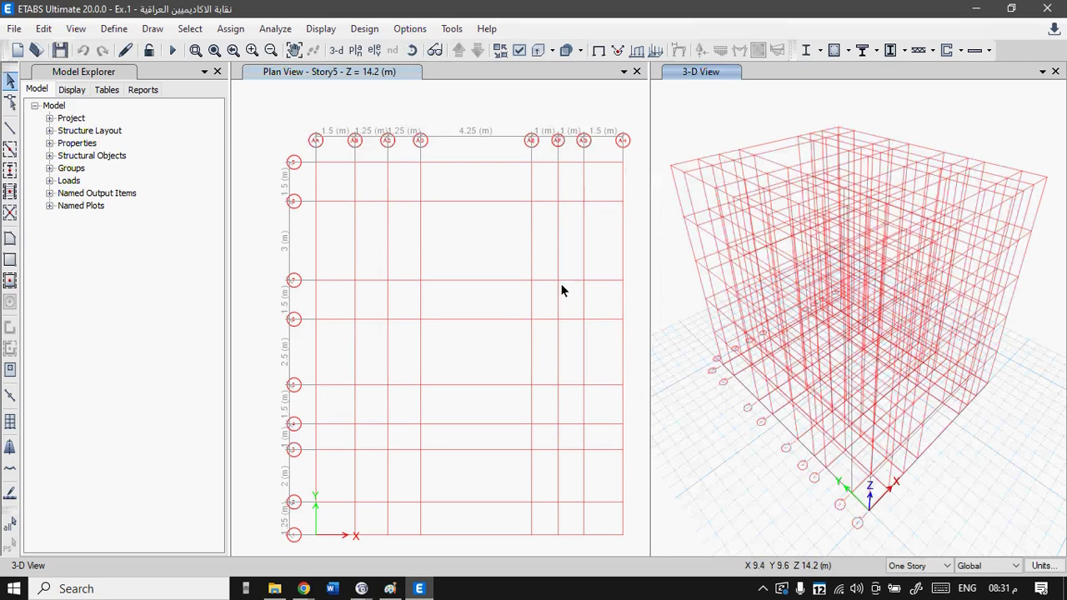
- Switch to the floor plan image in Paint and underline the notes for the beam size and slab thickness ts
click(390, 588)
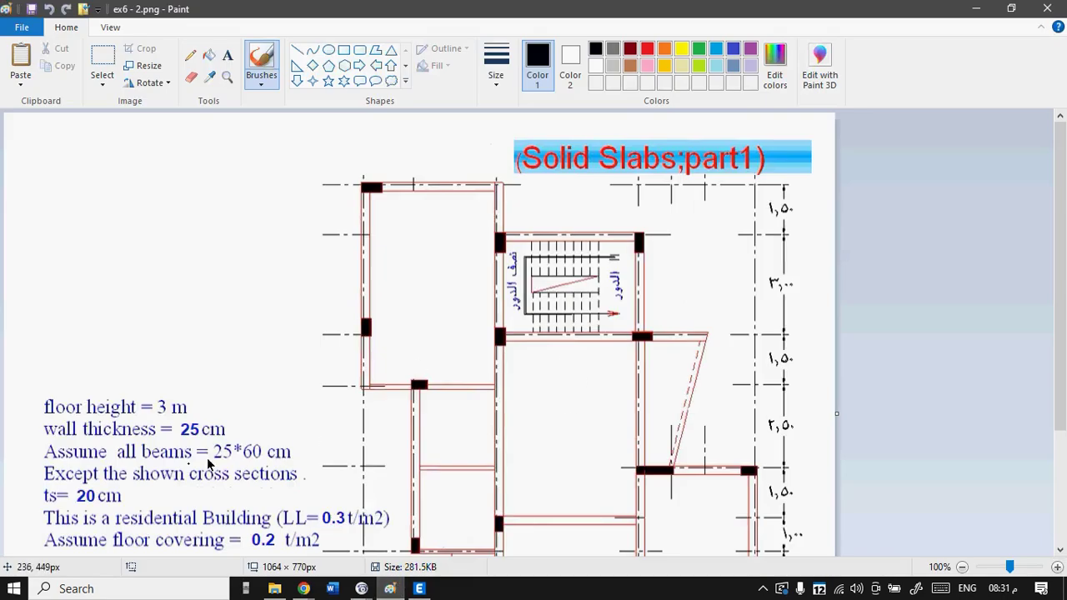
drag(94, 460, 239, 461)
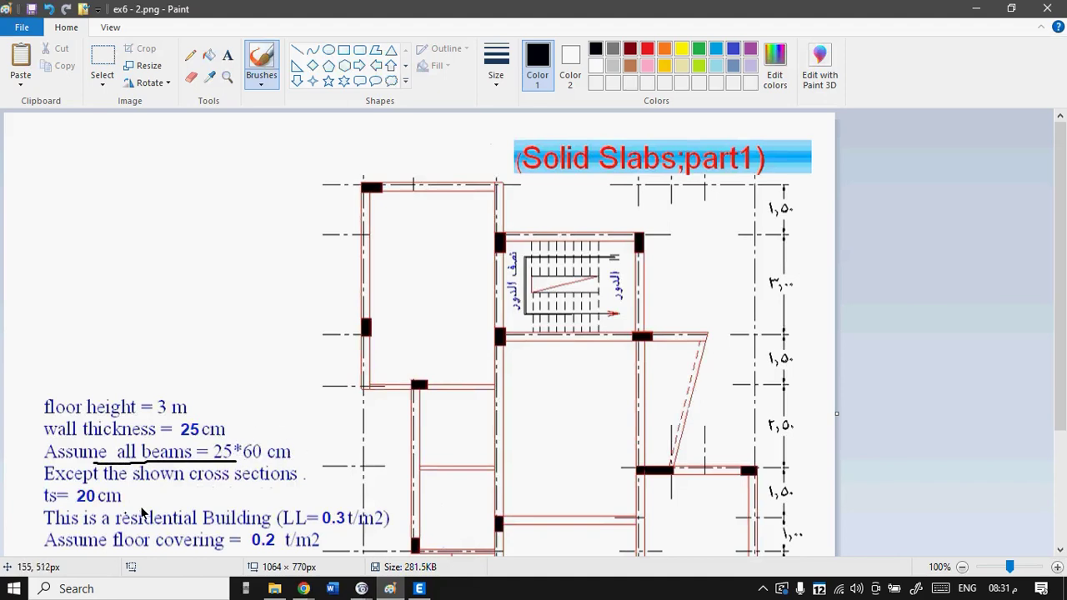
drag(92, 507, 42, 506)
- Circle the plan's upper-left corner column and the wide right-hand column, and mark the sides of these and the left-edge column with strokes
mouse_move(392, 162)
mouse_down()
mouse_move(347, 197)
mouse_move(375, 210)
mouse_move(410, 175)
mouse_up()
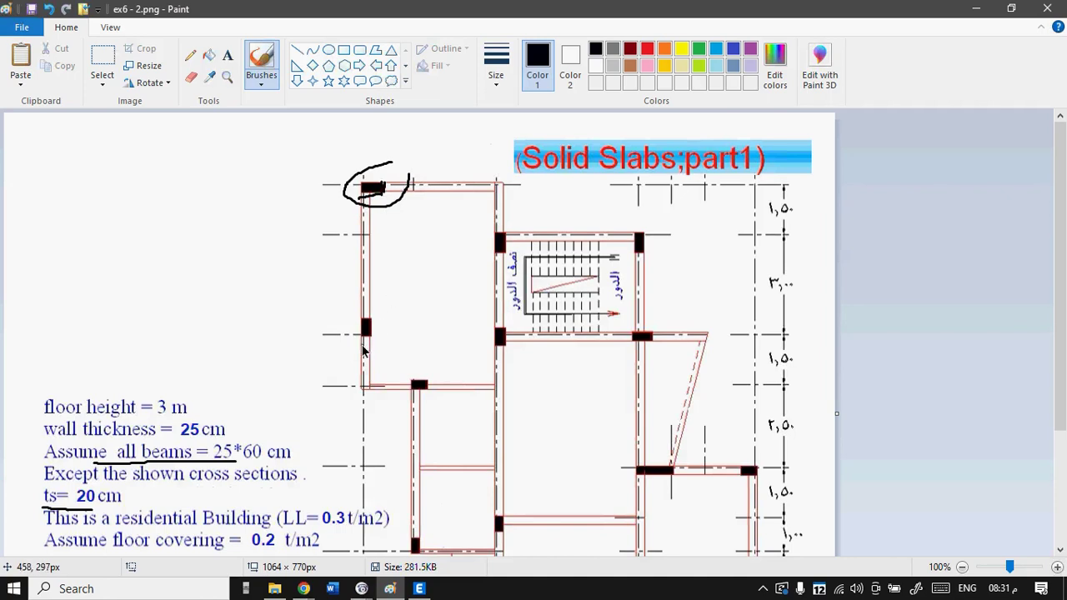
mouse_move(375, 338)
mouse_down()
mouse_move(371, 307)
mouse_move(374, 332)
mouse_up()
mouse_move(662, 452)
mouse_down()
mouse_move(622, 473)
mouse_move(654, 494)
mouse_move(693, 481)
mouse_move(664, 448)
mouse_move(641, 448)
mouse_move(612, 472)
mouse_up()
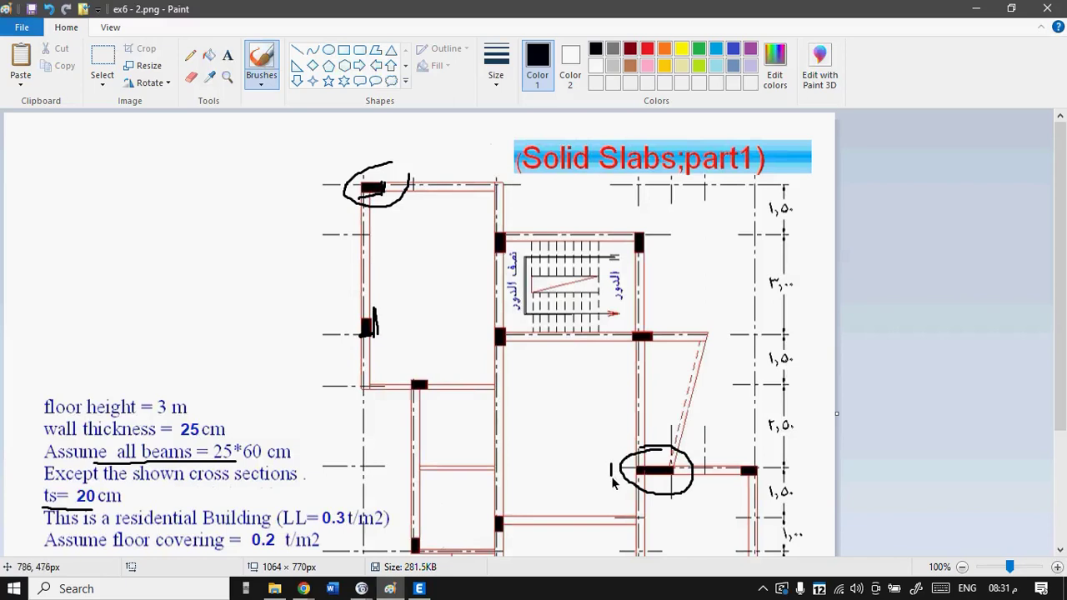
drag(638, 479, 676, 482)
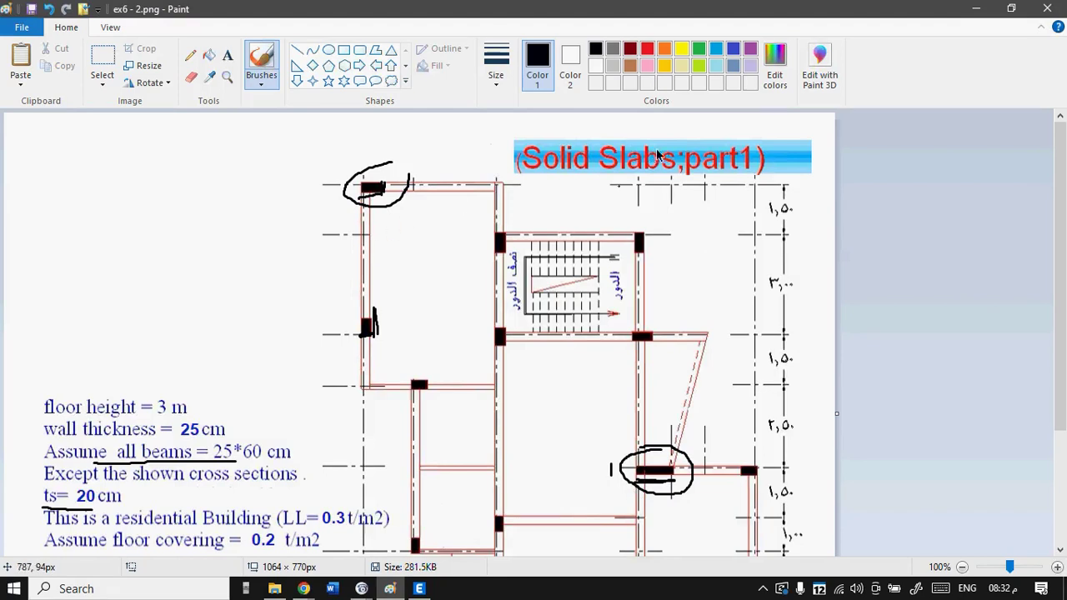
- Switch back to ETABS and open the frame section property definitions
click(420, 590)
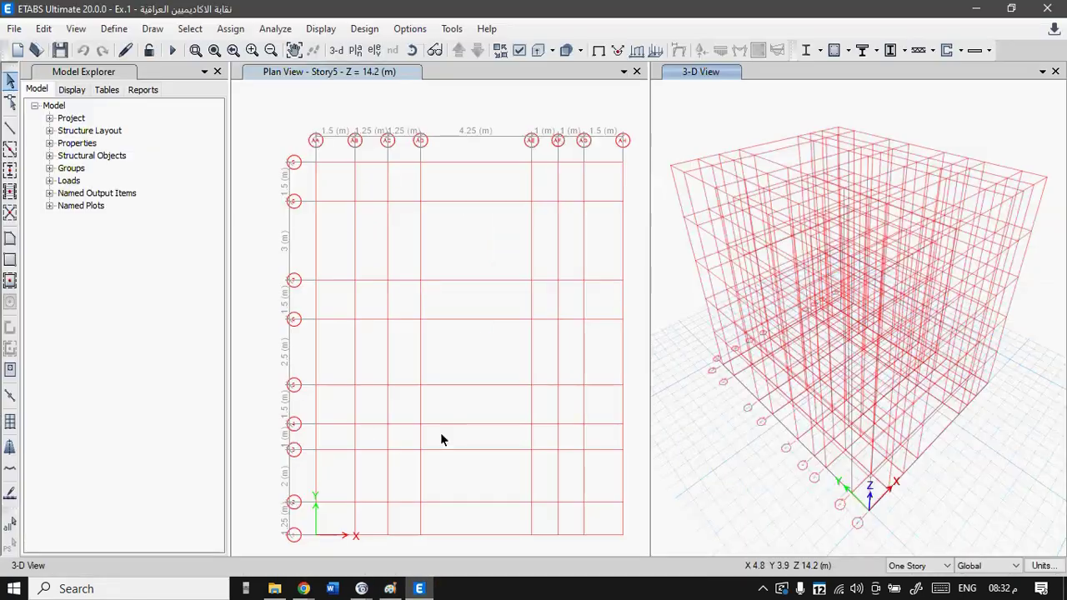
click(115, 30)
mouse_move(127, 77)
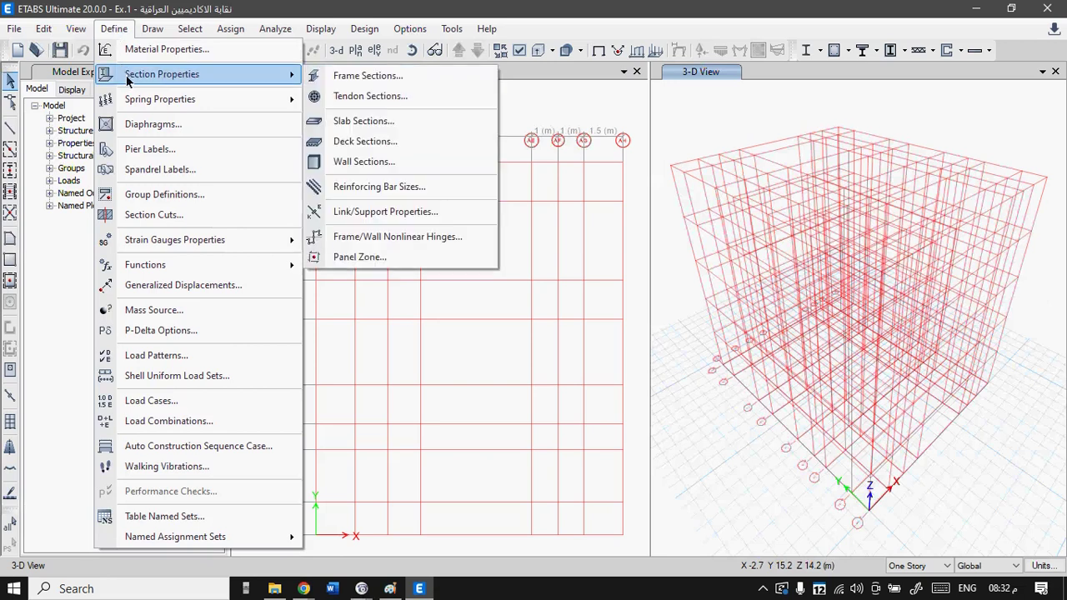
click(392, 85)
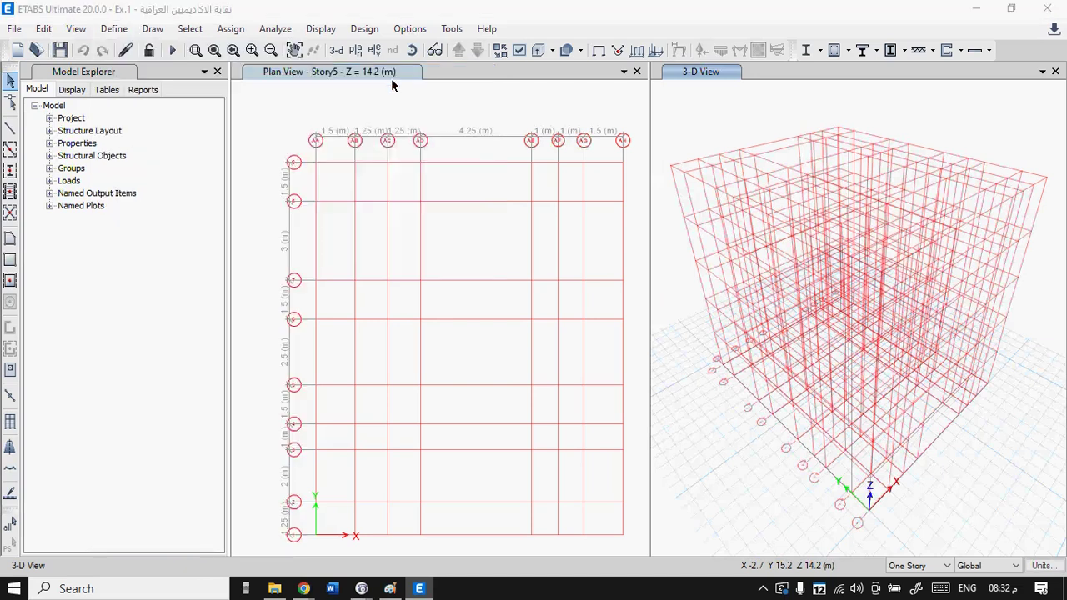
drag(439, 88, 419, 63)
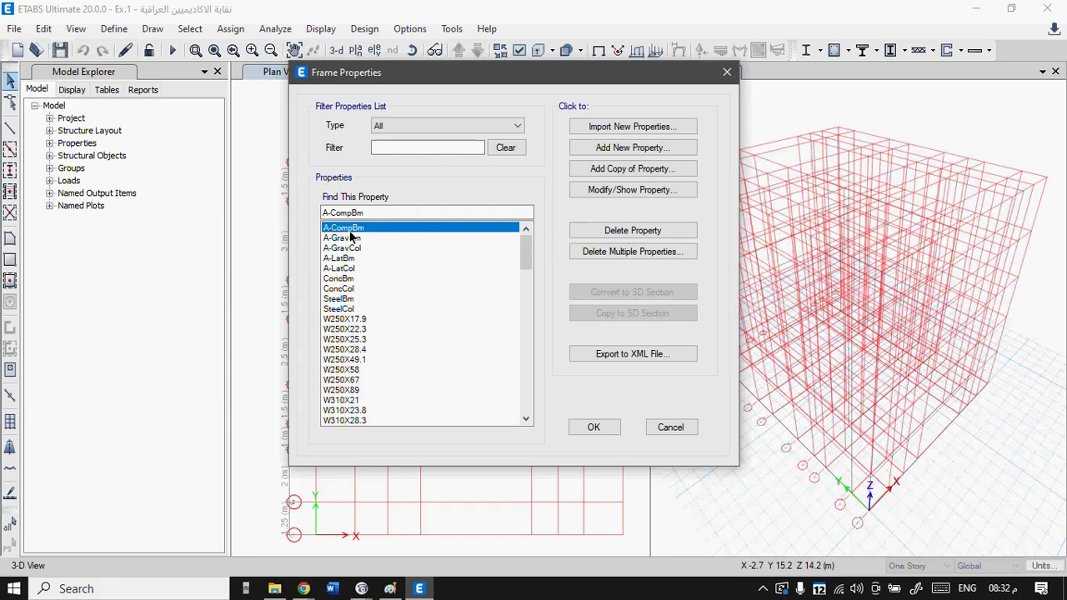
- Try to delete the W250X58 frame section
click(344, 319)
click(344, 350)
click(345, 381)
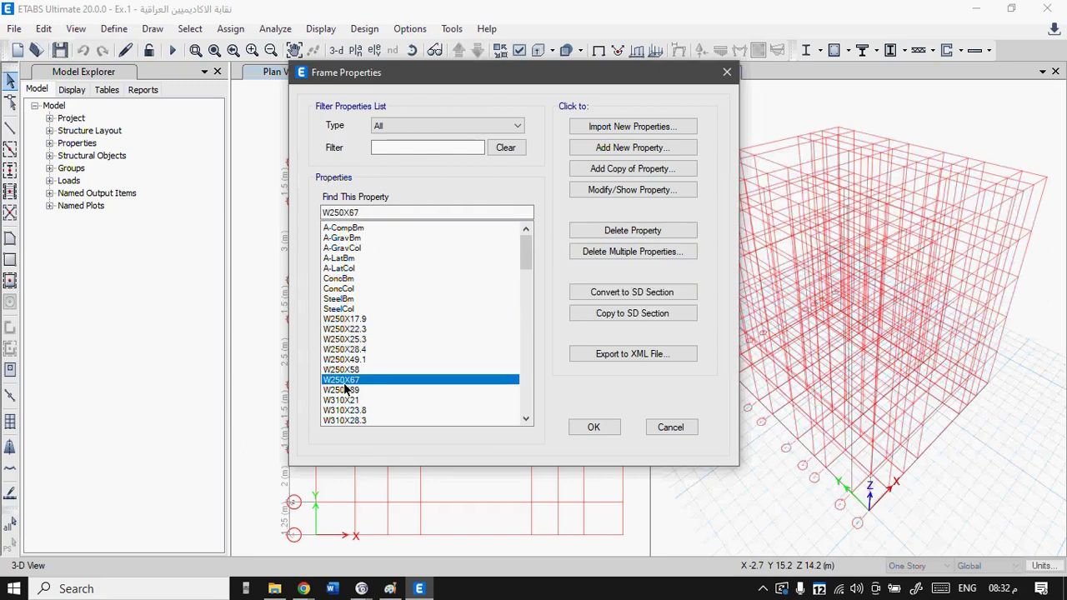
click(338, 289)
click(333, 330)
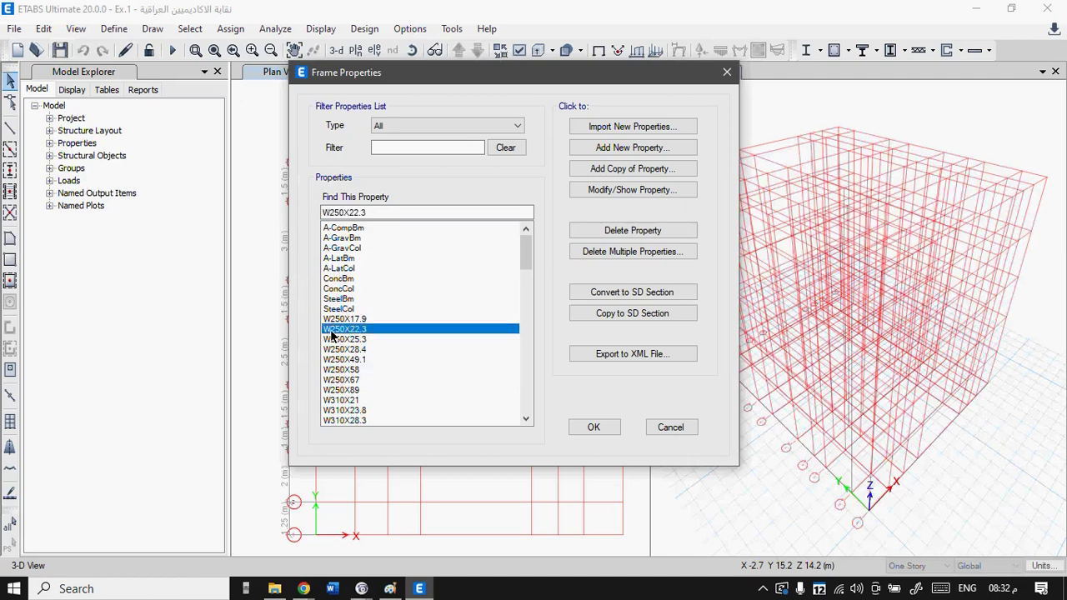
click(334, 370)
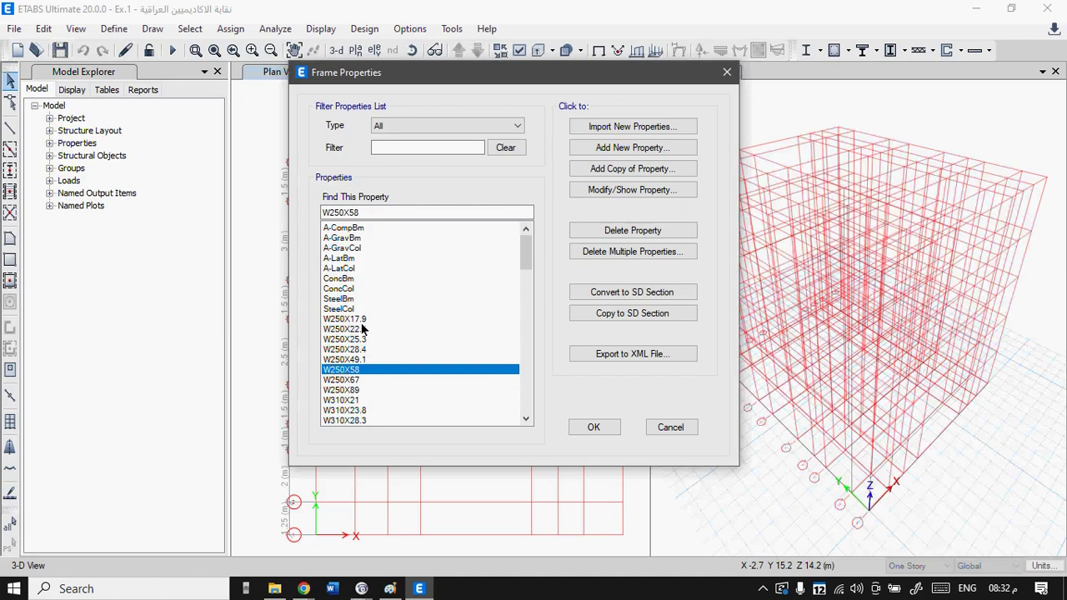
click(629, 232)
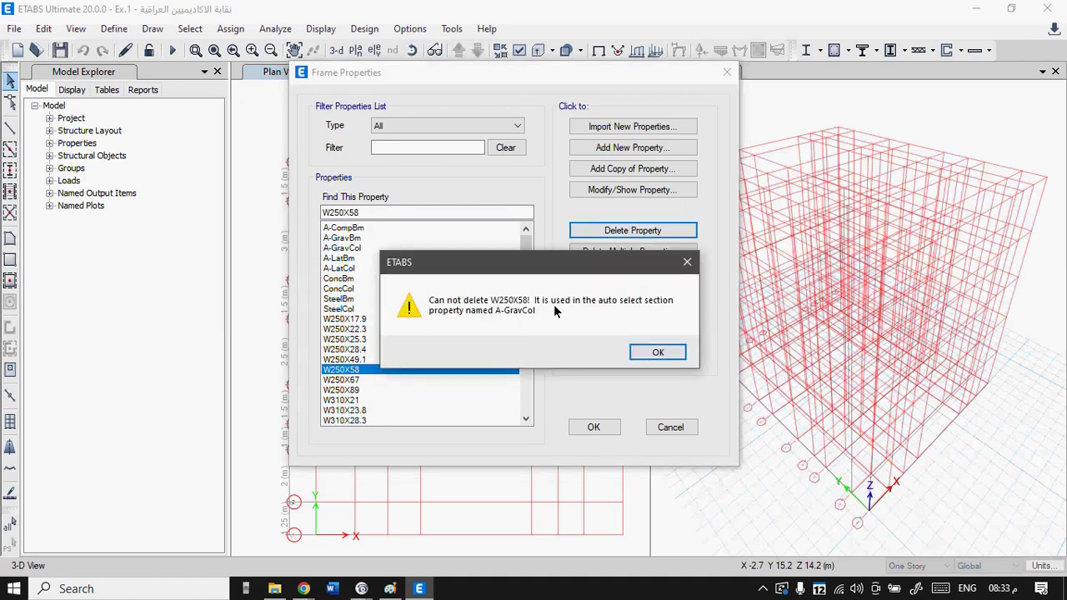
click(652, 351)
- Delete the A-LatBm and ConcCol frame sections individually, and open the deletion of multiple frame properties
click(342, 259)
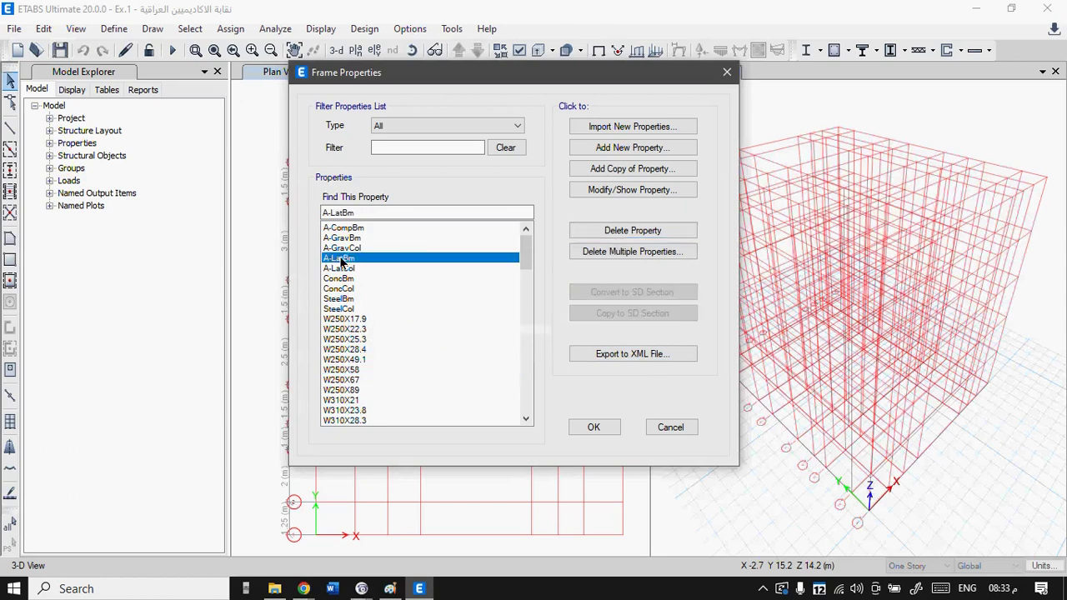
click(615, 233)
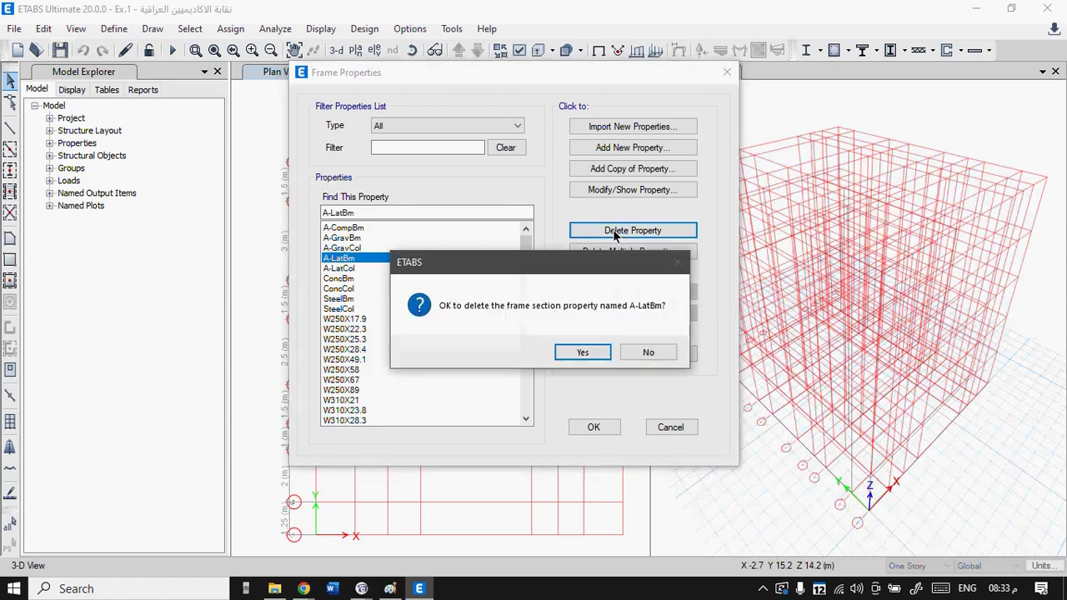
click(582, 352)
click(339, 279)
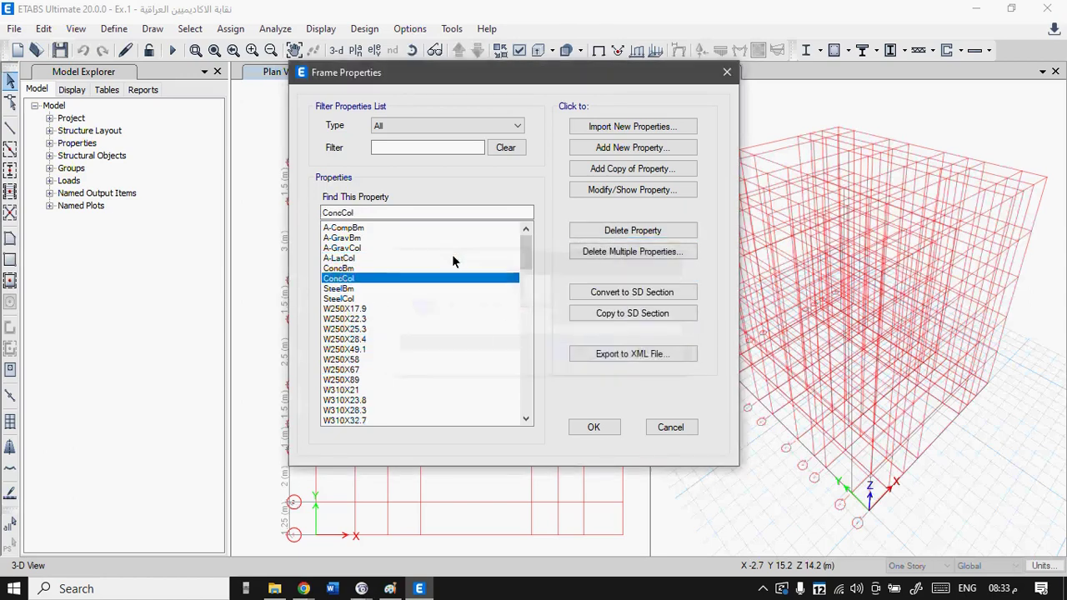
click(591, 231)
click(570, 353)
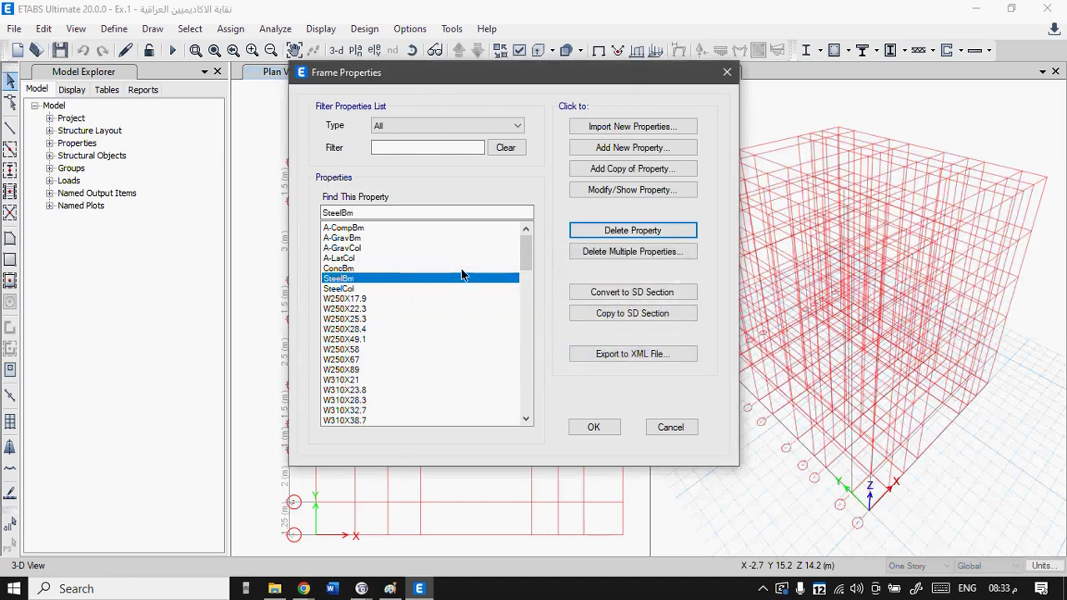
click(631, 260)
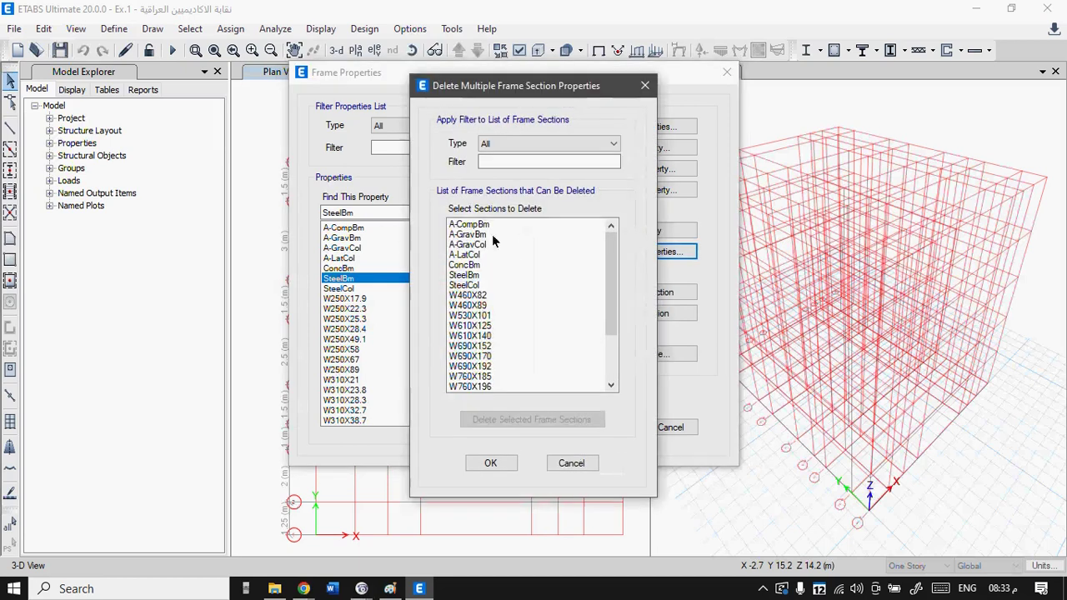
click(459, 227)
drag(612, 250, 612, 343)
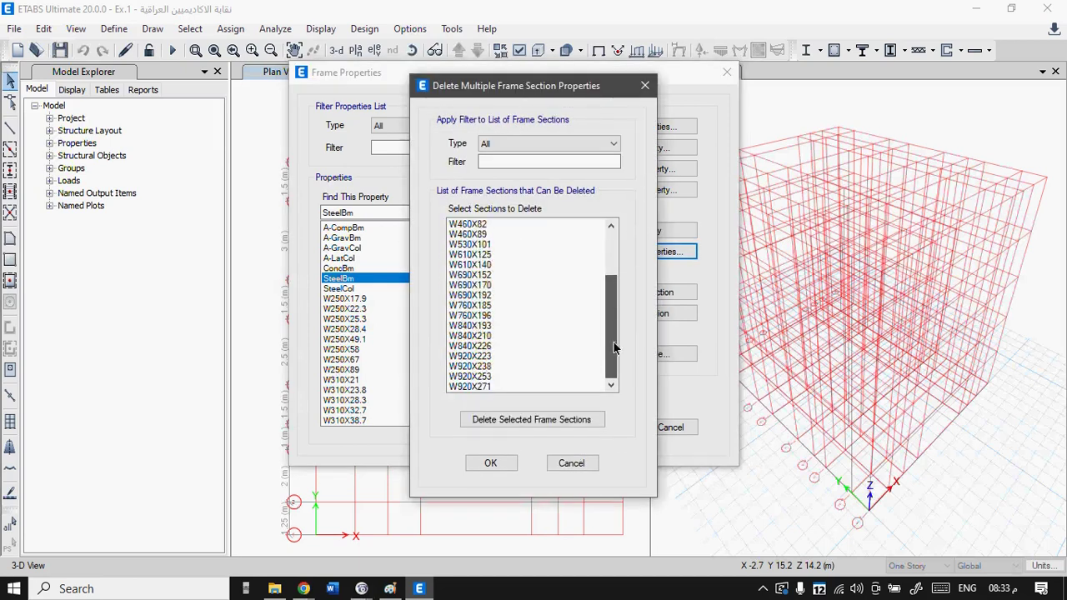
shift+click(479, 387)
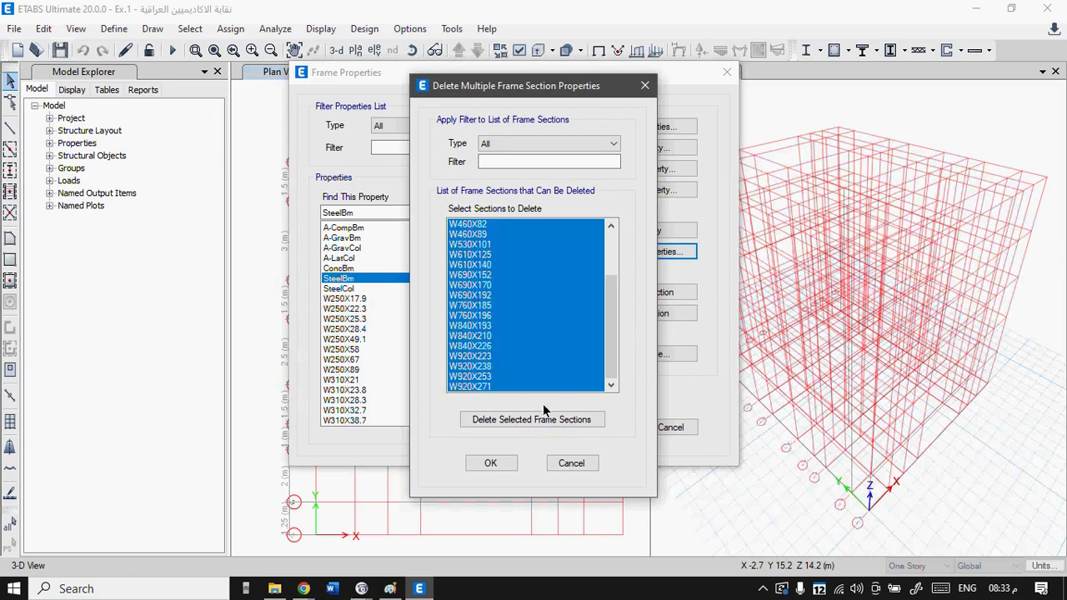
drag(611, 334, 611, 291)
click(479, 226)
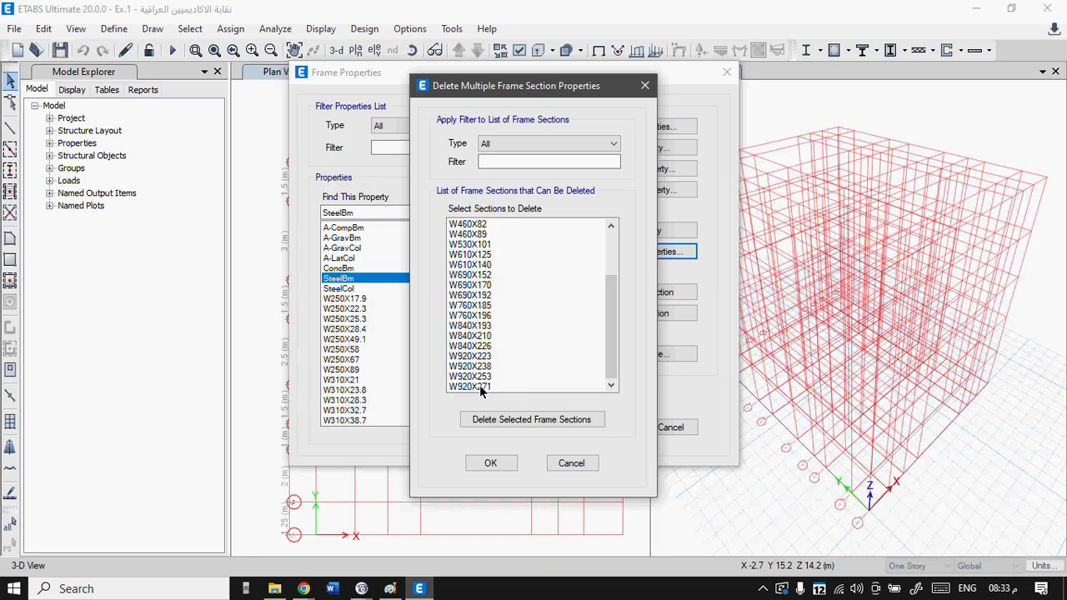
shift+click(481, 388)
scroll(611, 321, up, 3)
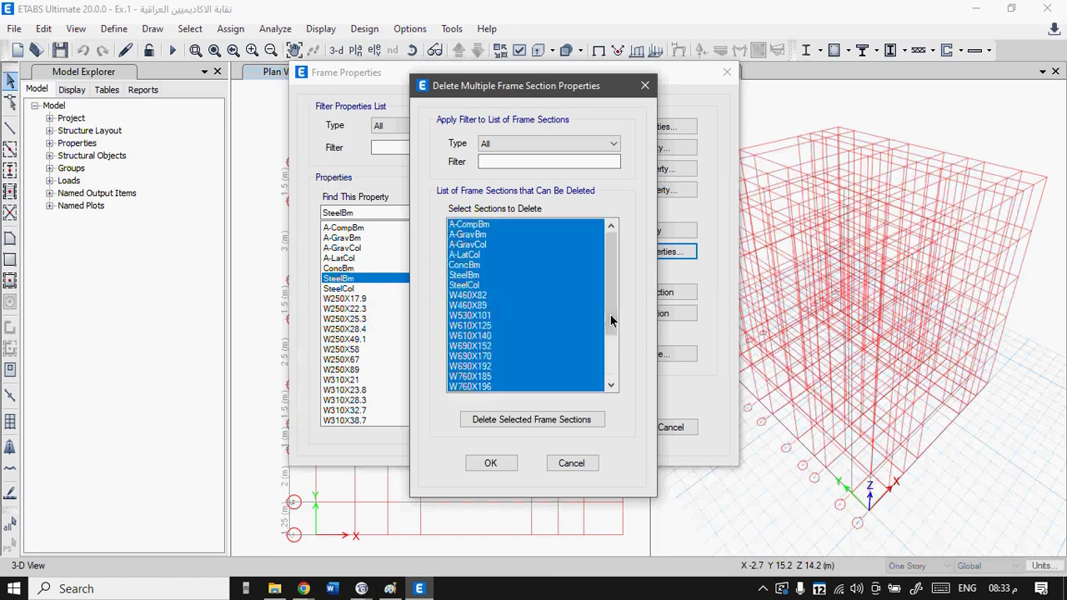
click(467, 225)
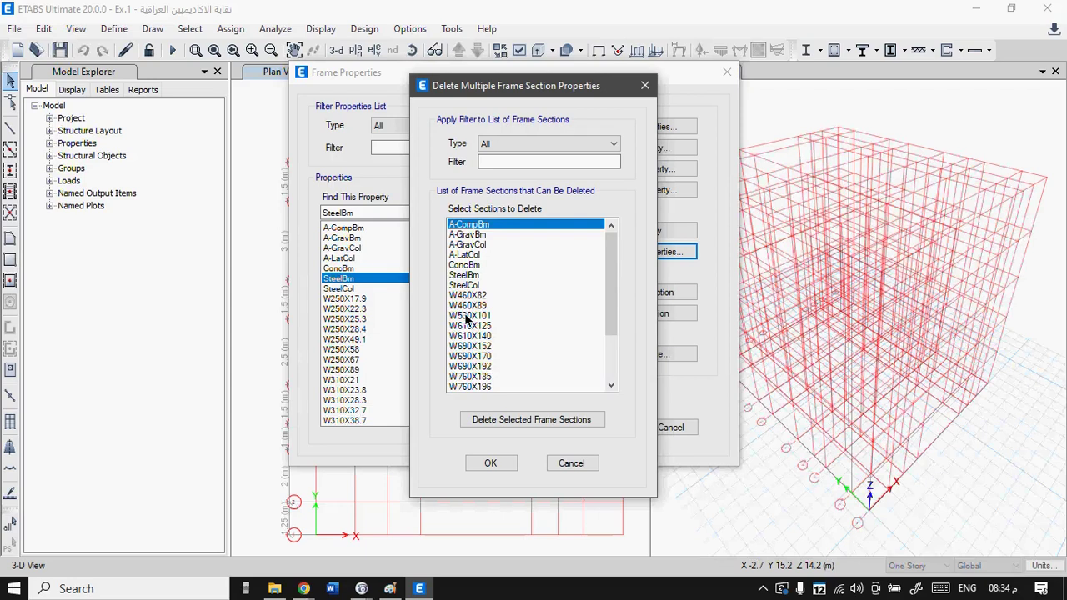
shift+click(482, 317)
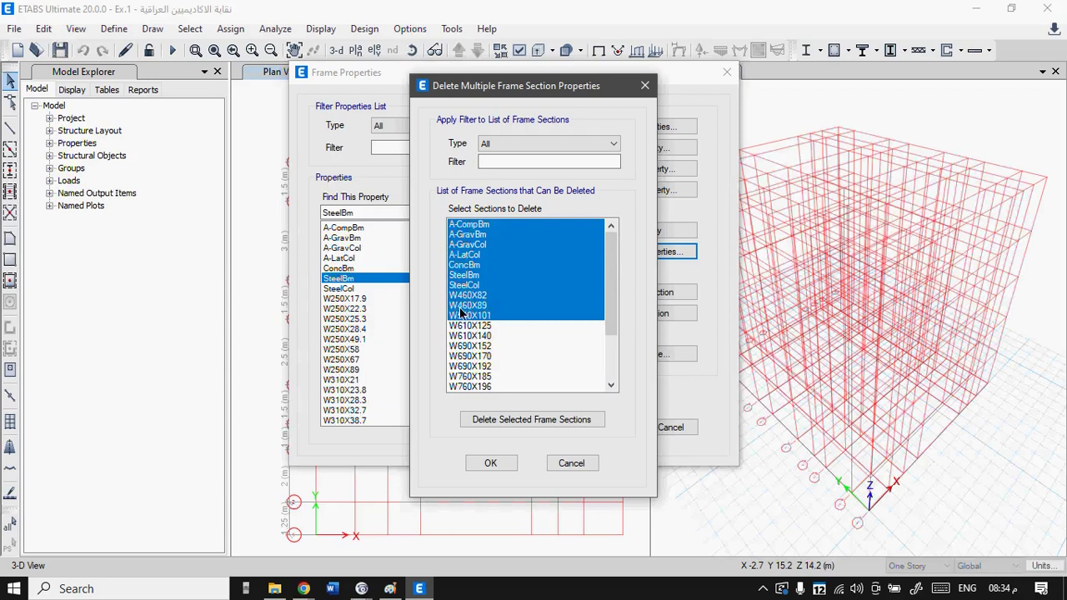
- Delete all listed frame sections from A-CompBm through W920X271 in one batch
click(463, 225)
drag(609, 279, 608, 327)
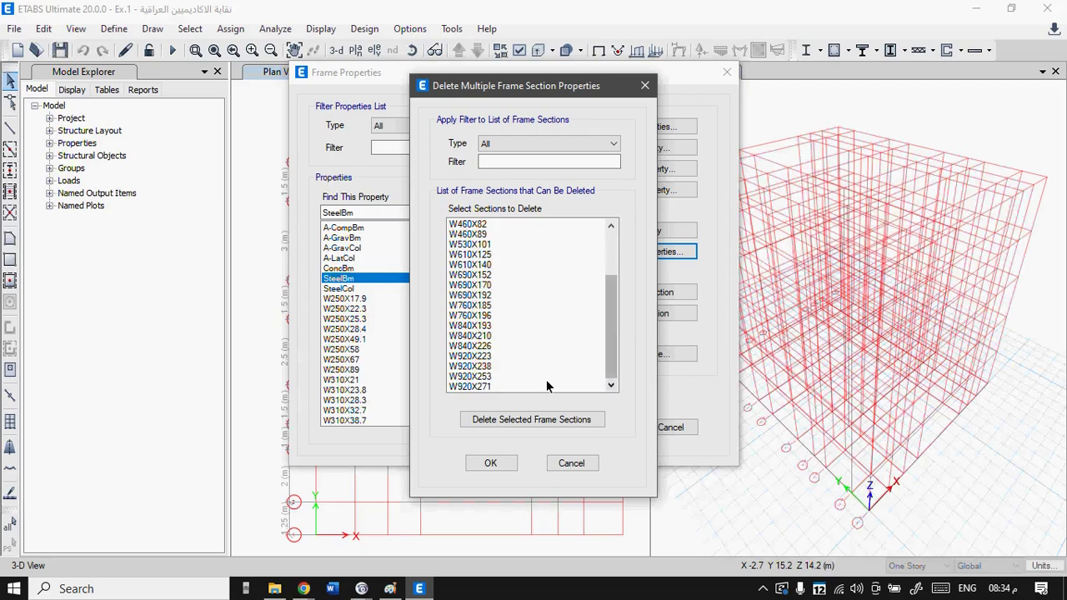
shift+click(485, 386)
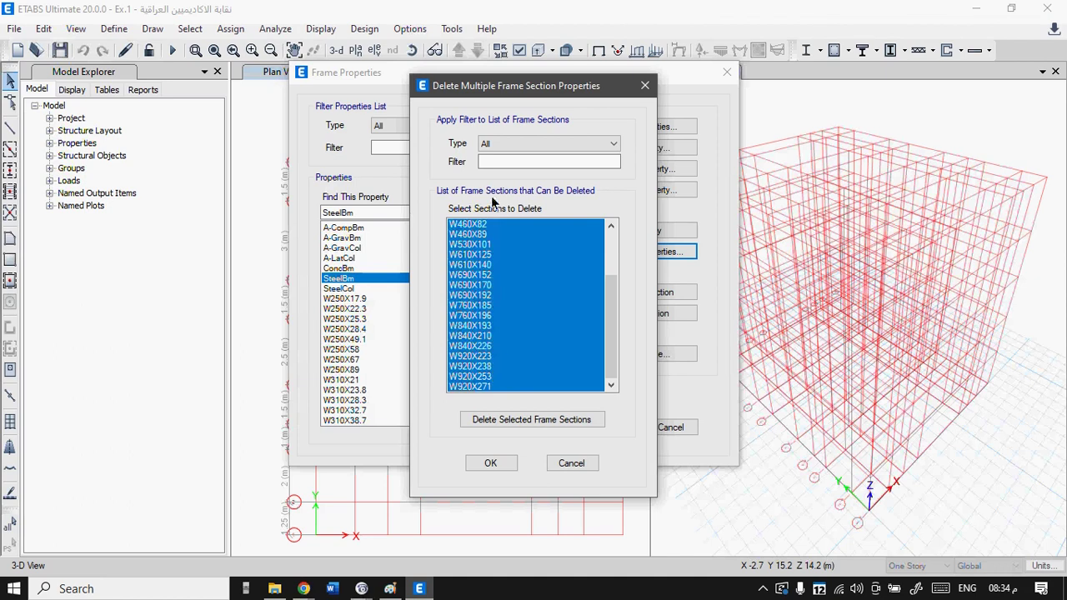
click(505, 422)
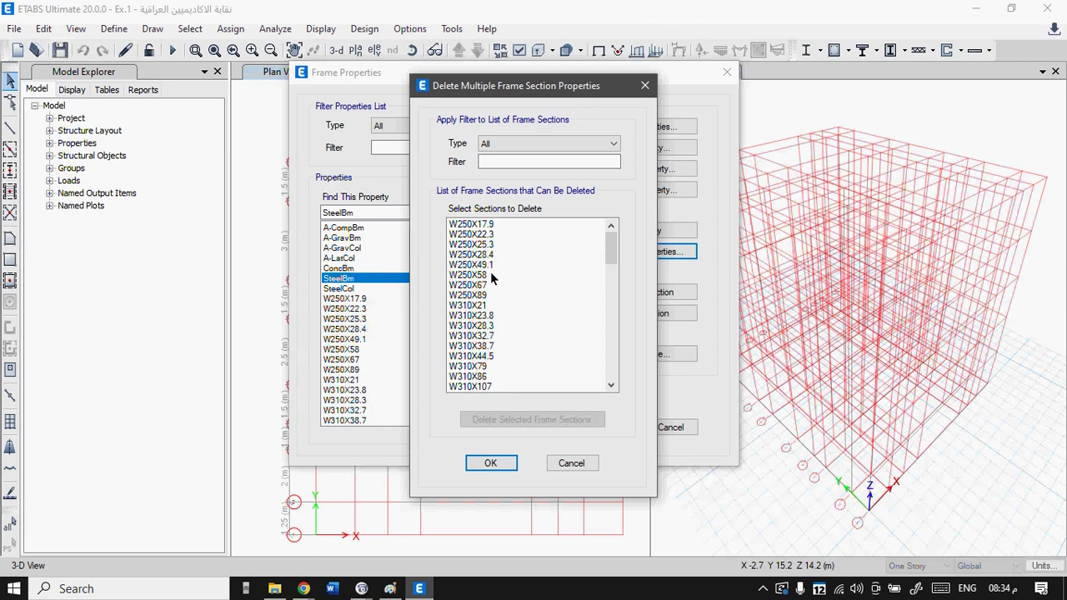
- Delete the remaining listed frame sections from W250X17.9 through W840X176 in one batch and accept the bulk deletion
click(476, 225)
scroll(615, 284, down, 15)
scroll(613, 302, down, 5)
shift+click(488, 386)
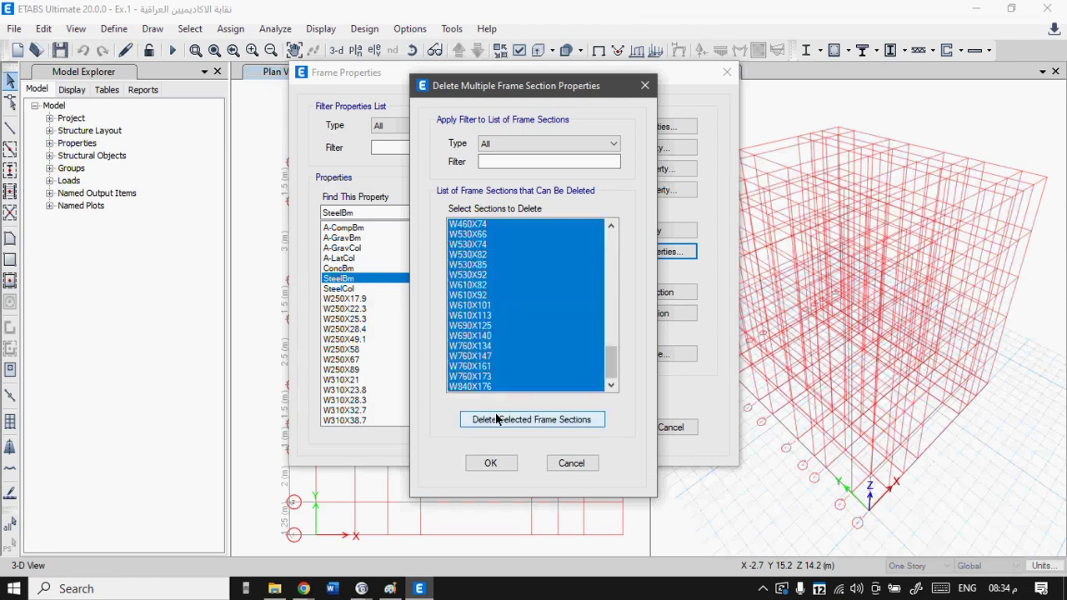
click(497, 419)
click(638, 356)
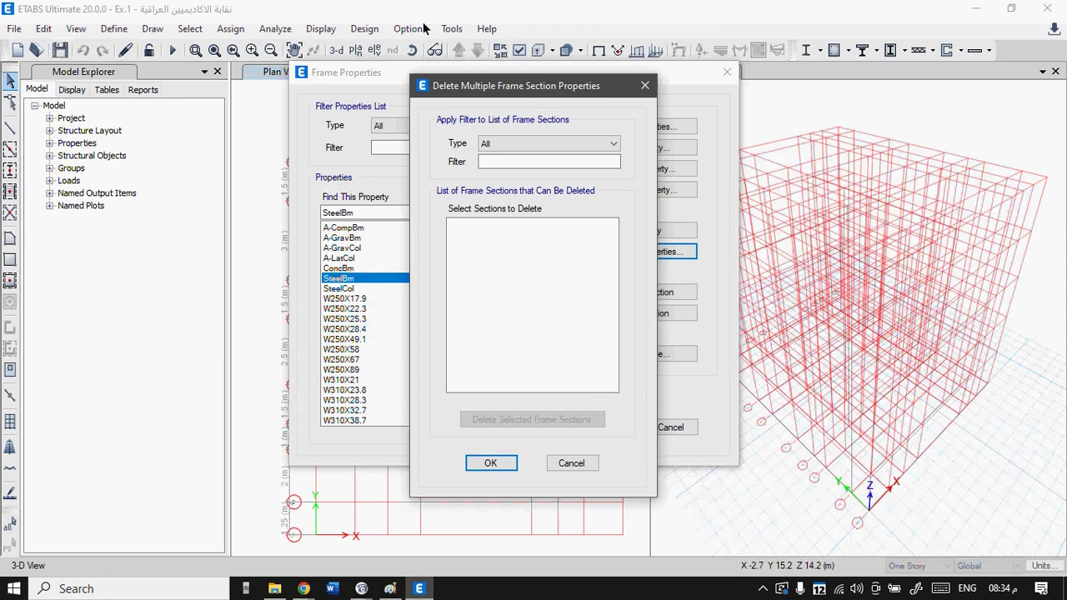
drag(501, 78, 694, 46)
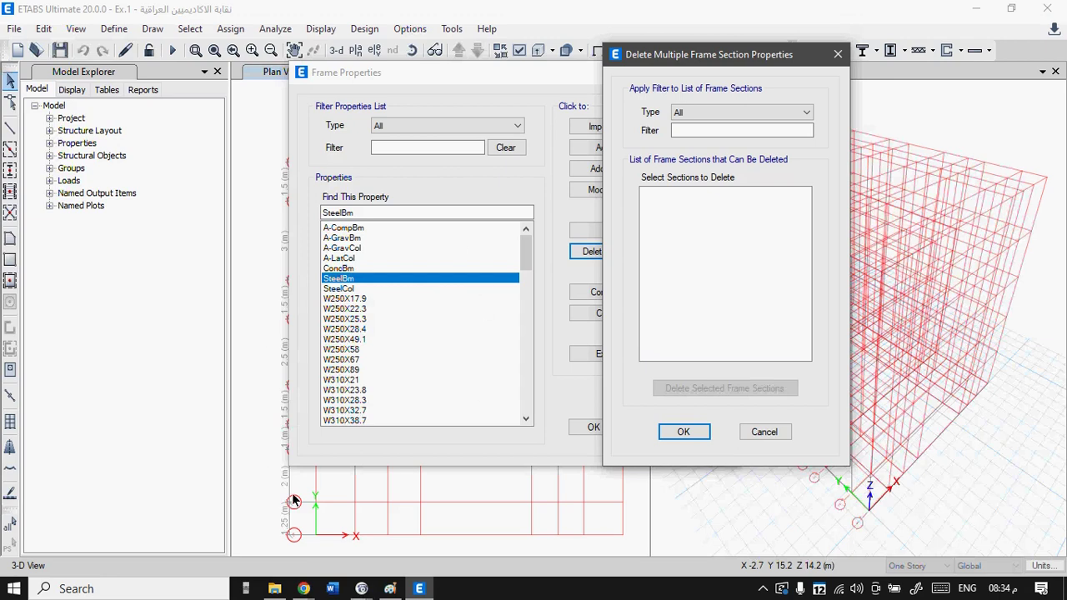
click(688, 435)
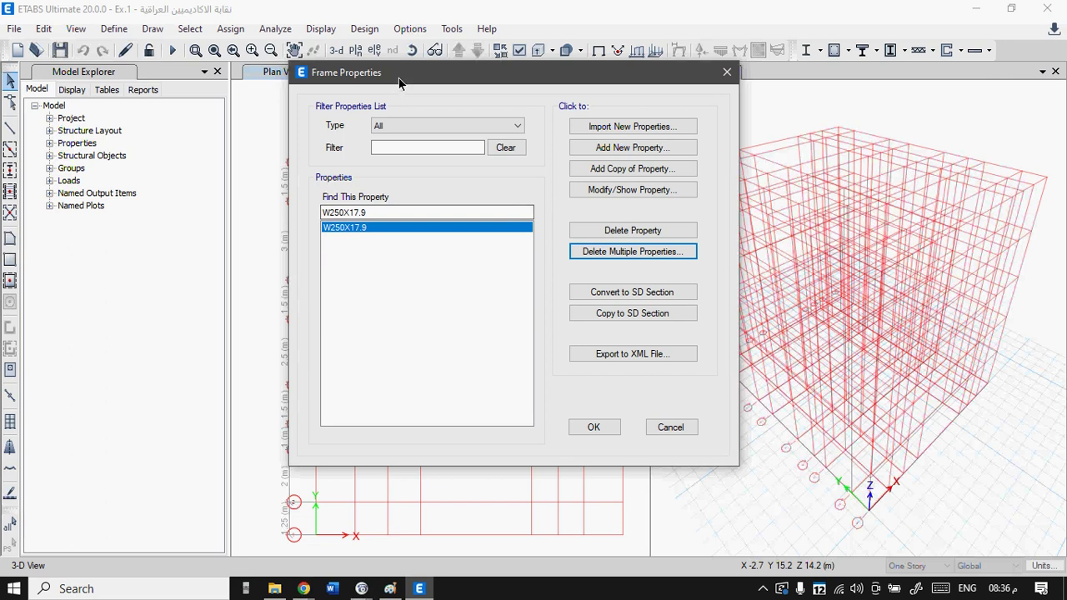
drag(400, 78, 435, 65)
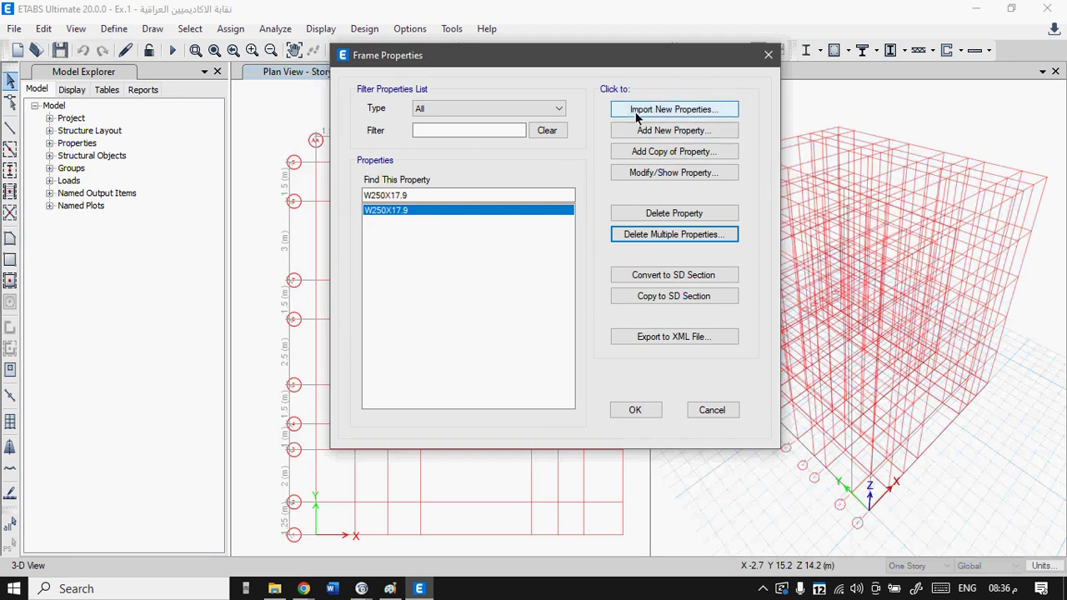
click(675, 132)
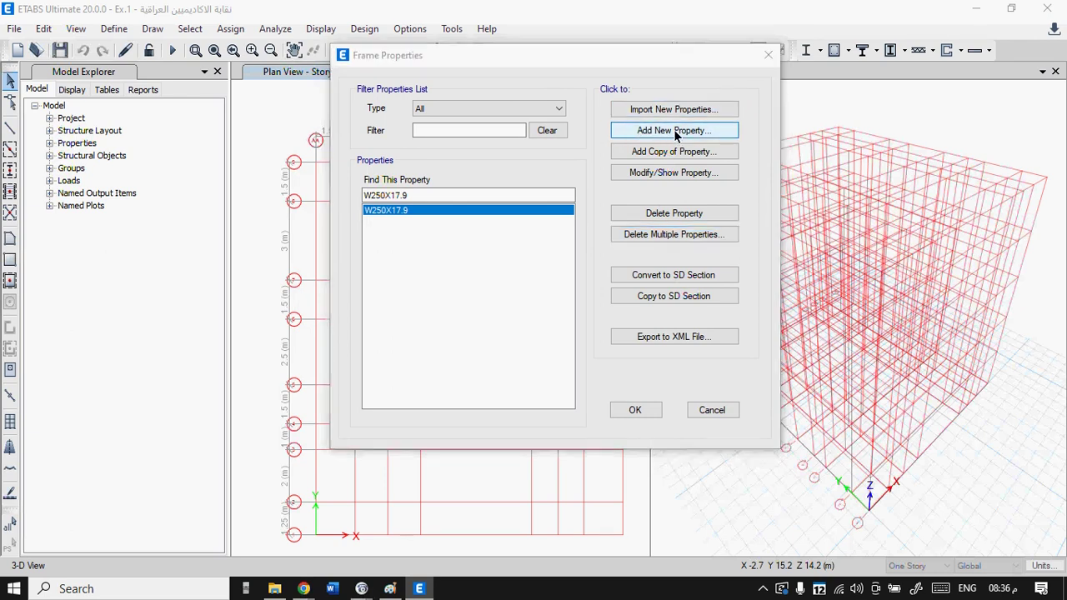
drag(633, 119, 593, 111)
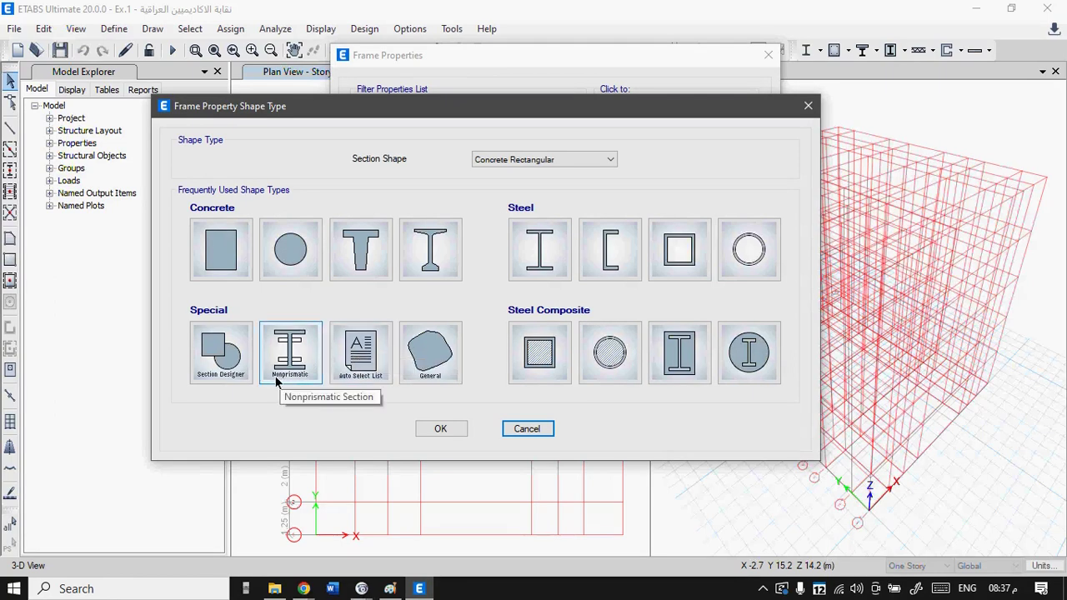
click(216, 353)
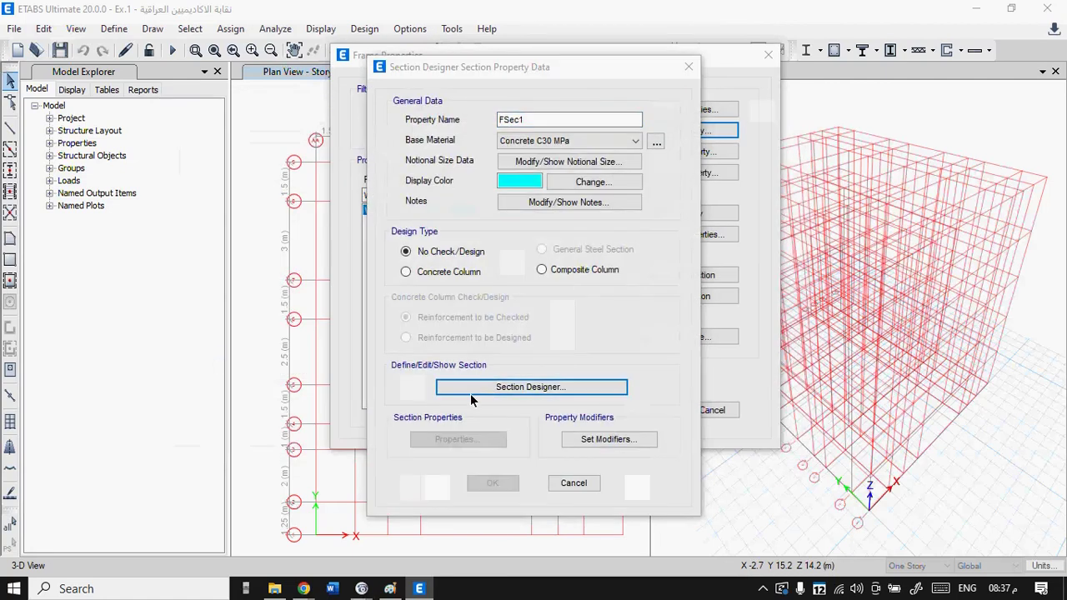
click(470, 389)
drag(428, 108, 368, 95)
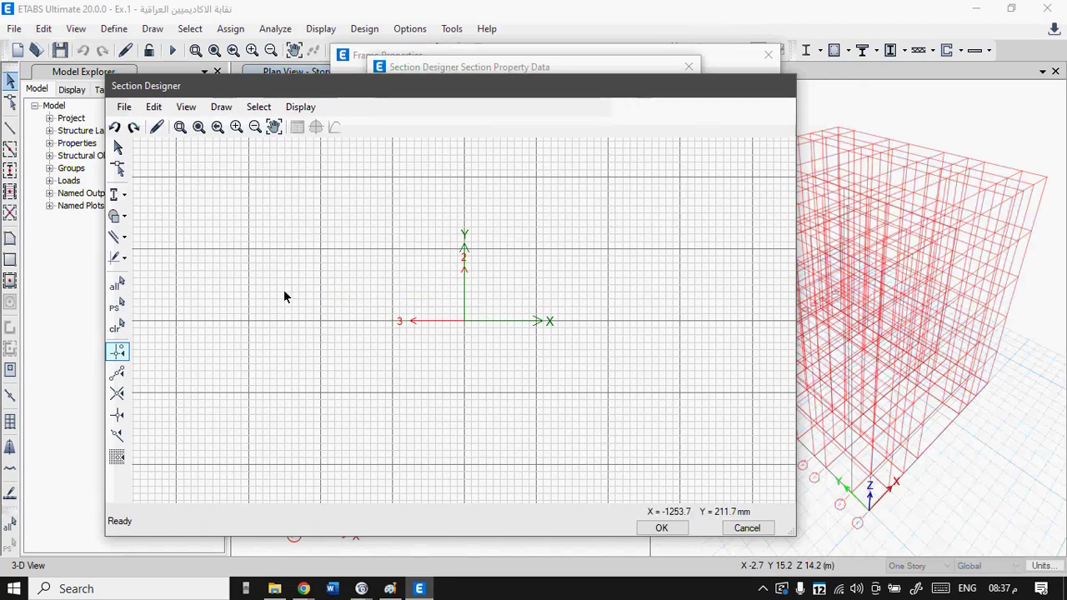
click(123, 216)
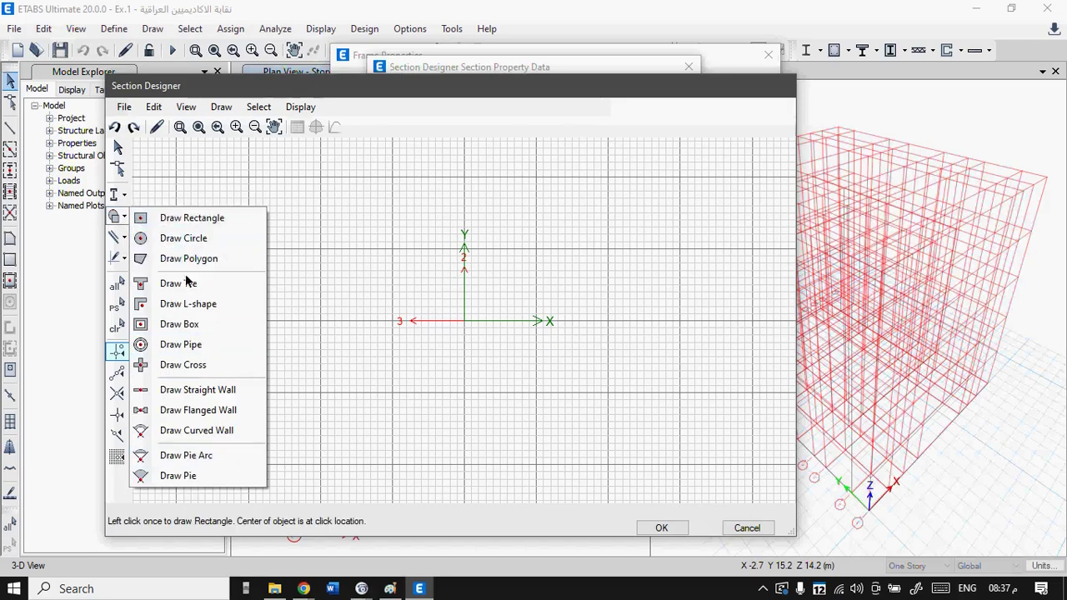
click(324, 198)
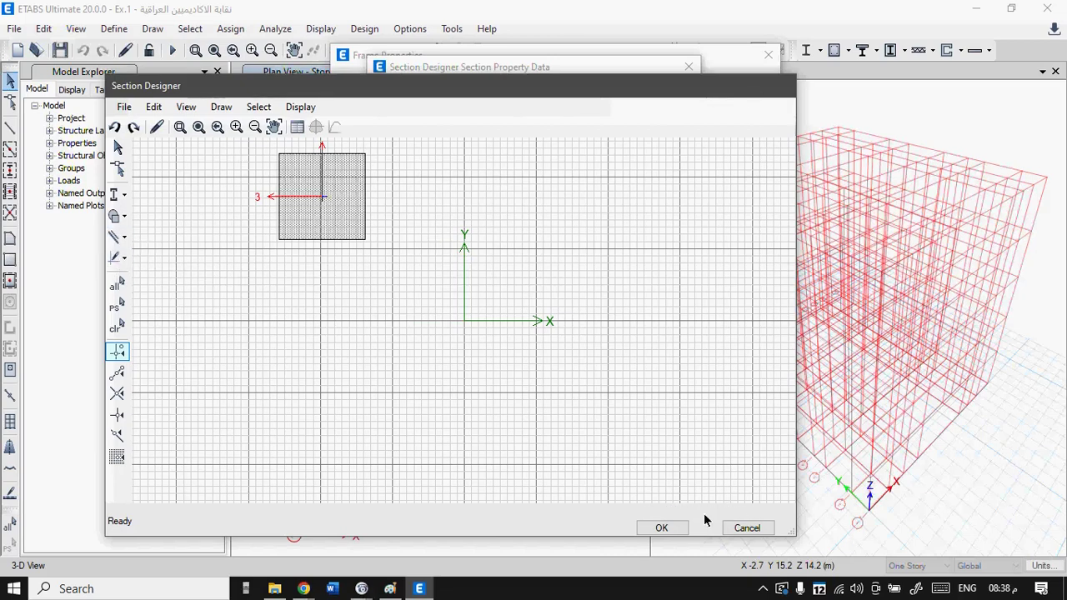
click(745, 528)
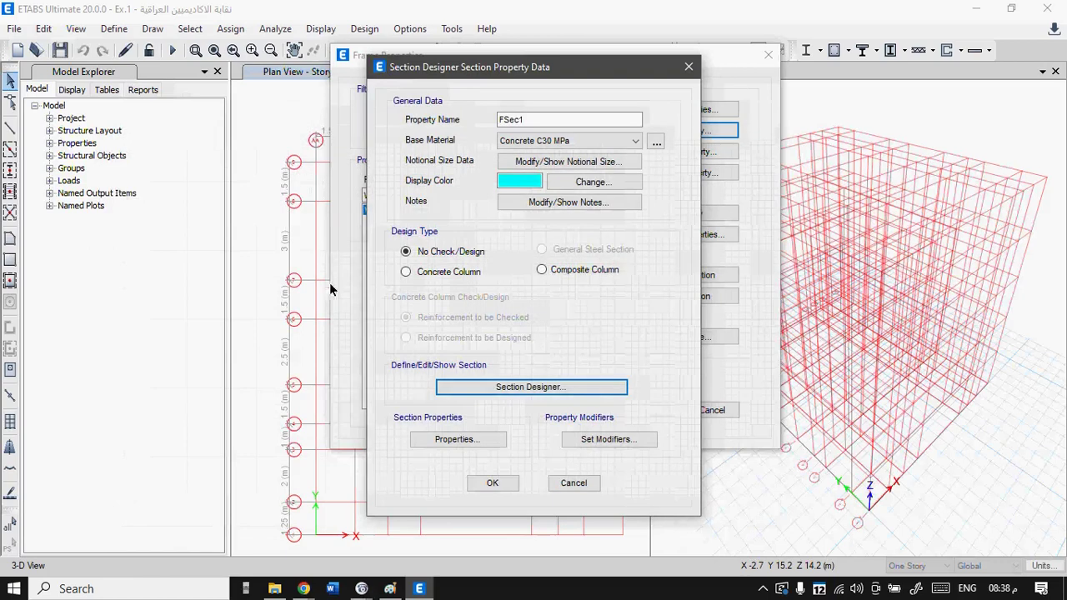
click(573, 484)
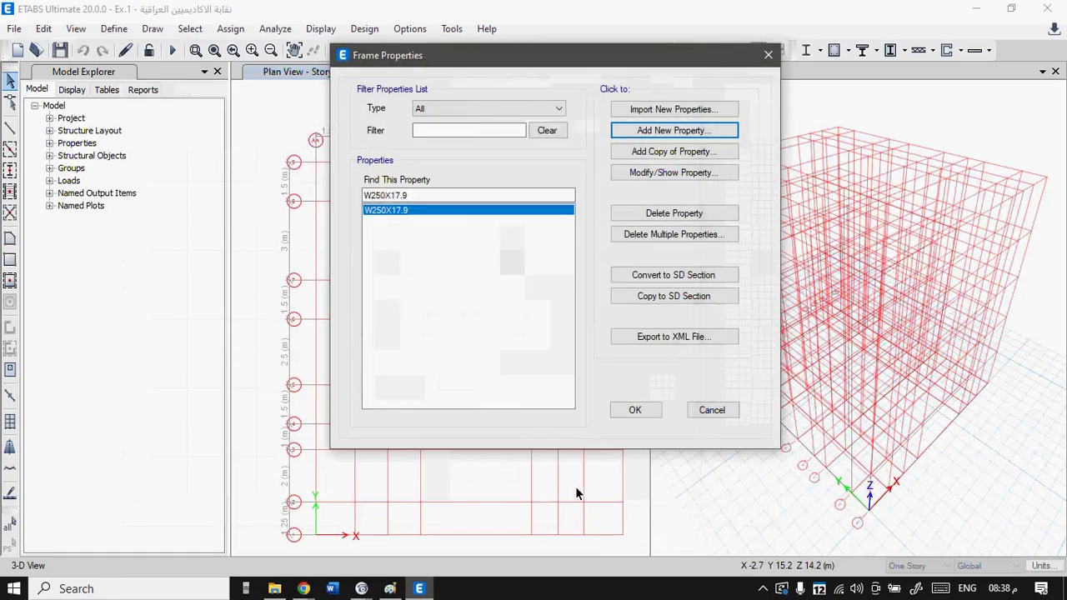
- Start adding a frame property, consult the floor plan in Paint for the beam dimensions, and choose the concrete rectangular section shape in ETABS
click(676, 131)
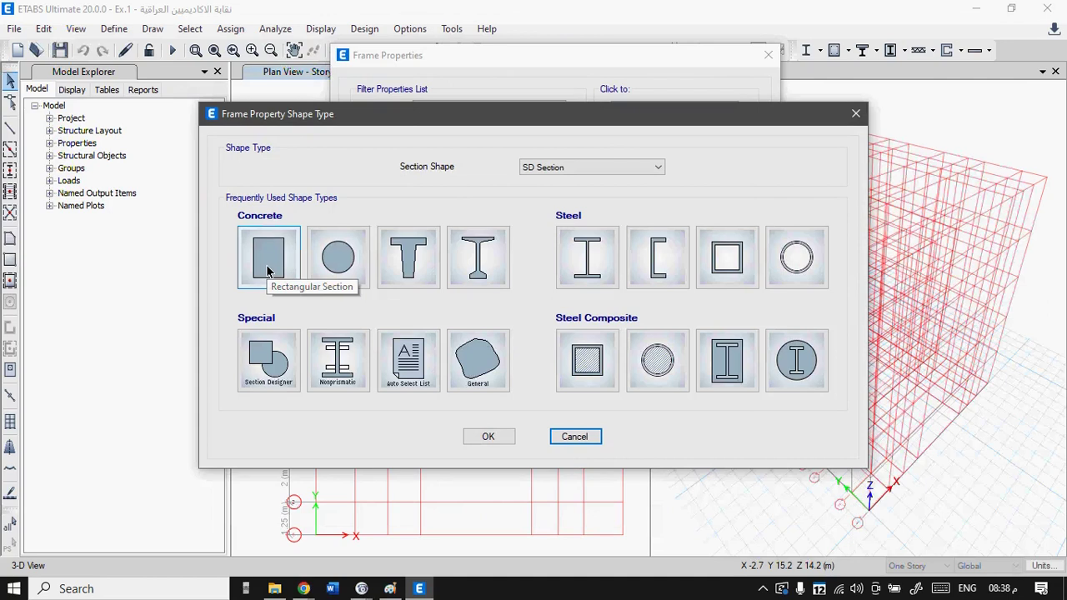
click(392, 591)
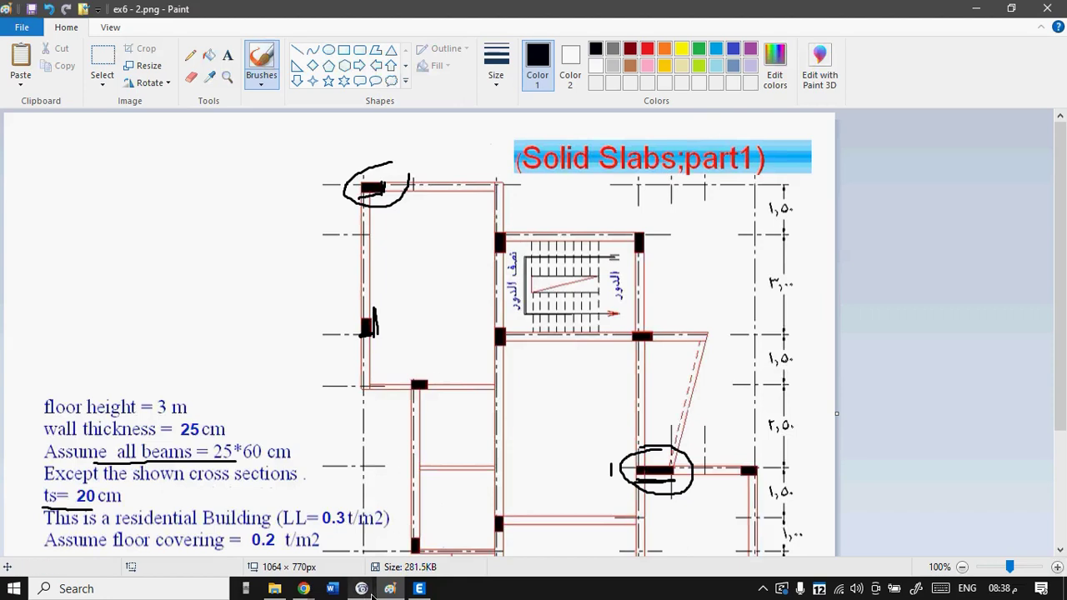
click(421, 589)
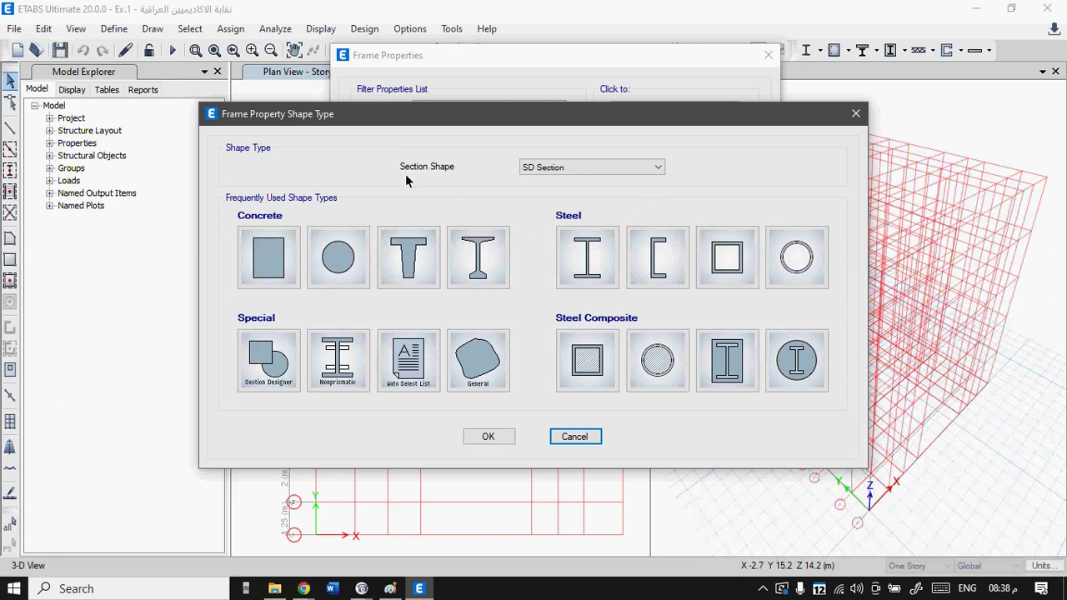
click(658, 169)
drag(659, 244, 667, 195)
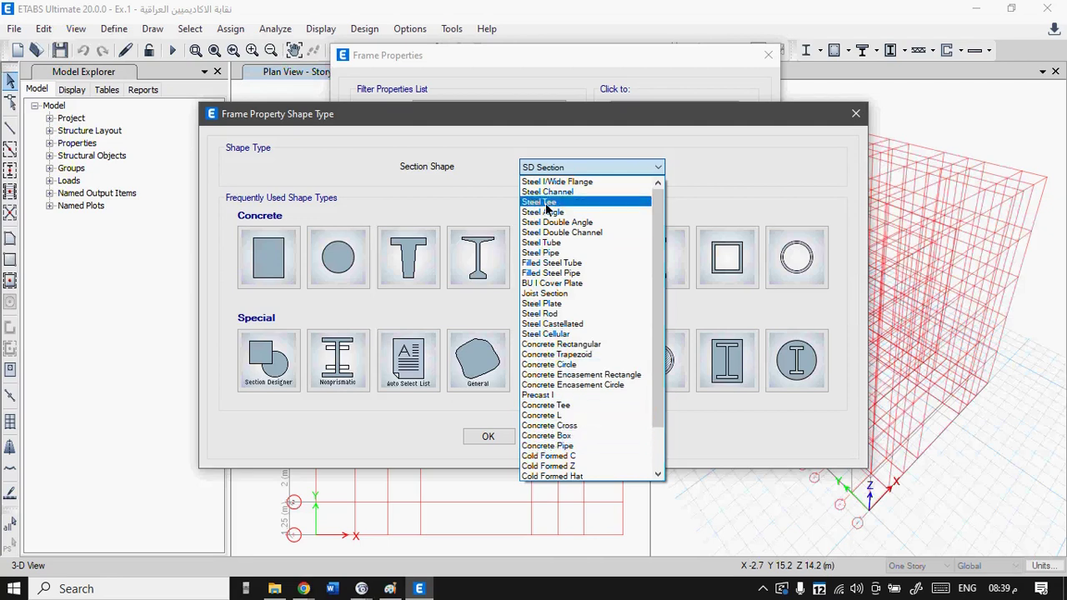
click(461, 194)
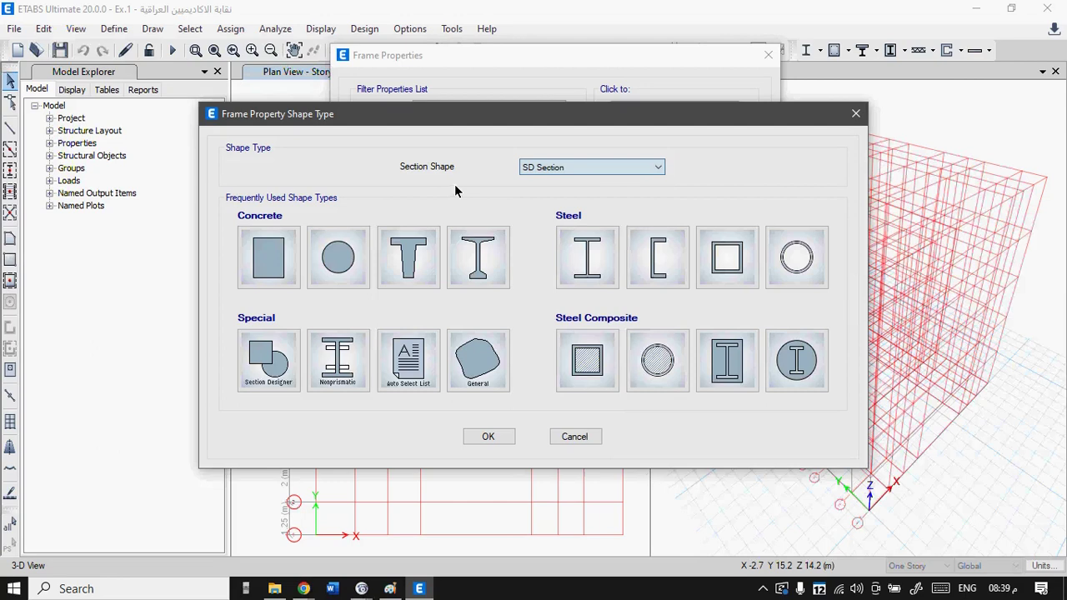
click(258, 250)
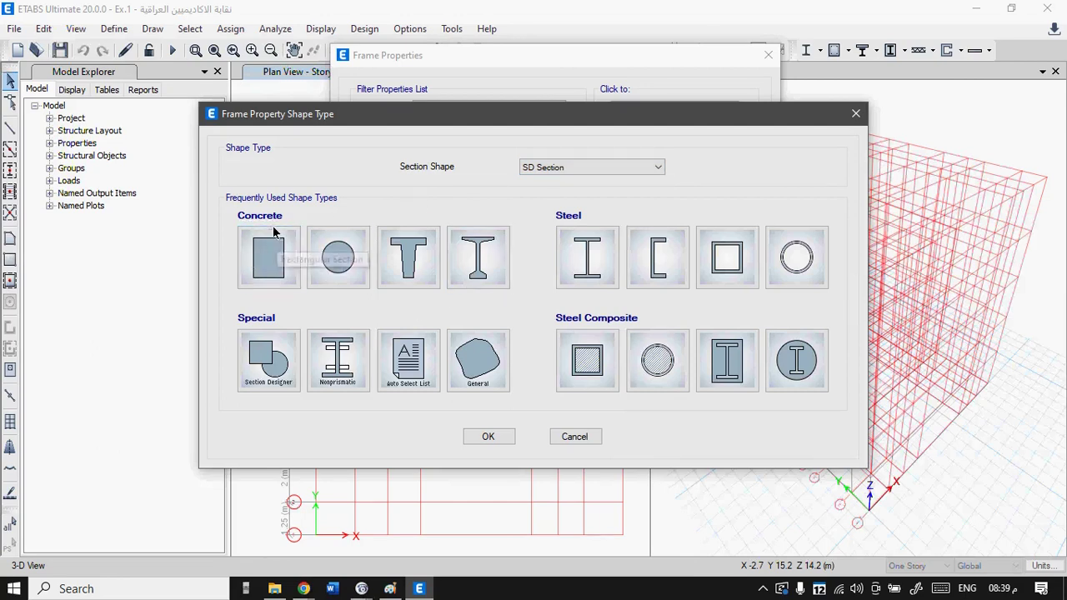
click(271, 274)
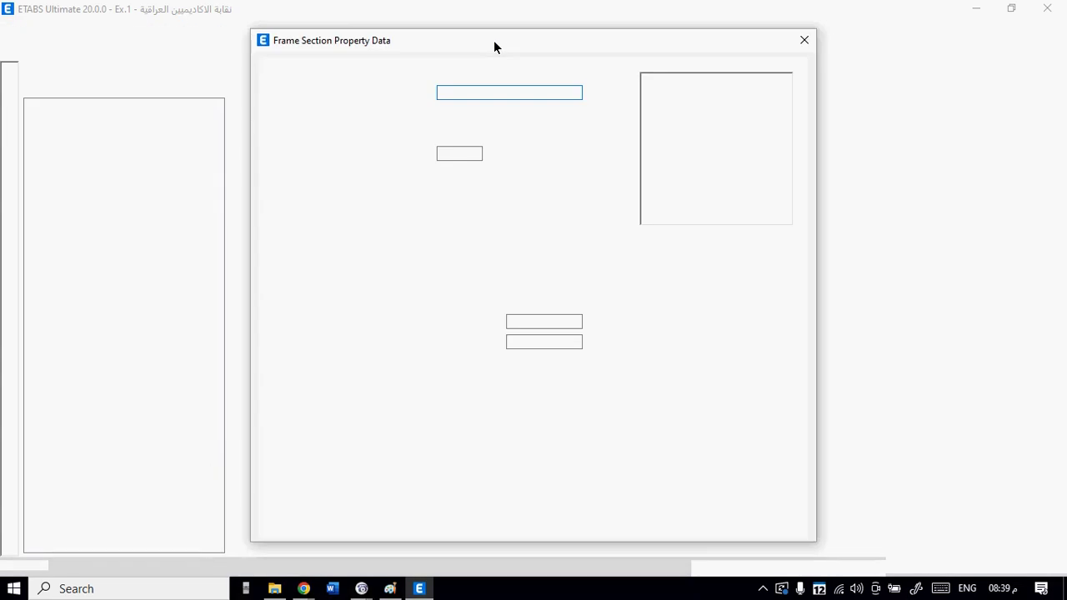
- Name the new concrete rectangular section B1
mouse_move(503, 42)
mouse_down()
mouse_move(543, 47)
mouse_move(506, 48)
mouse_up()
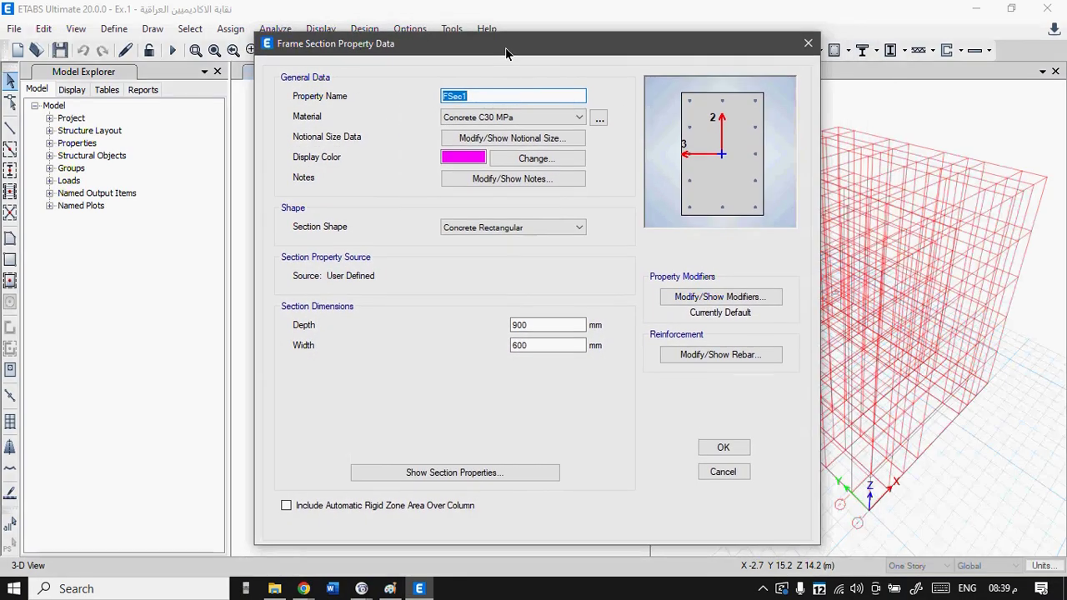
drag(506, 48, 502, 37)
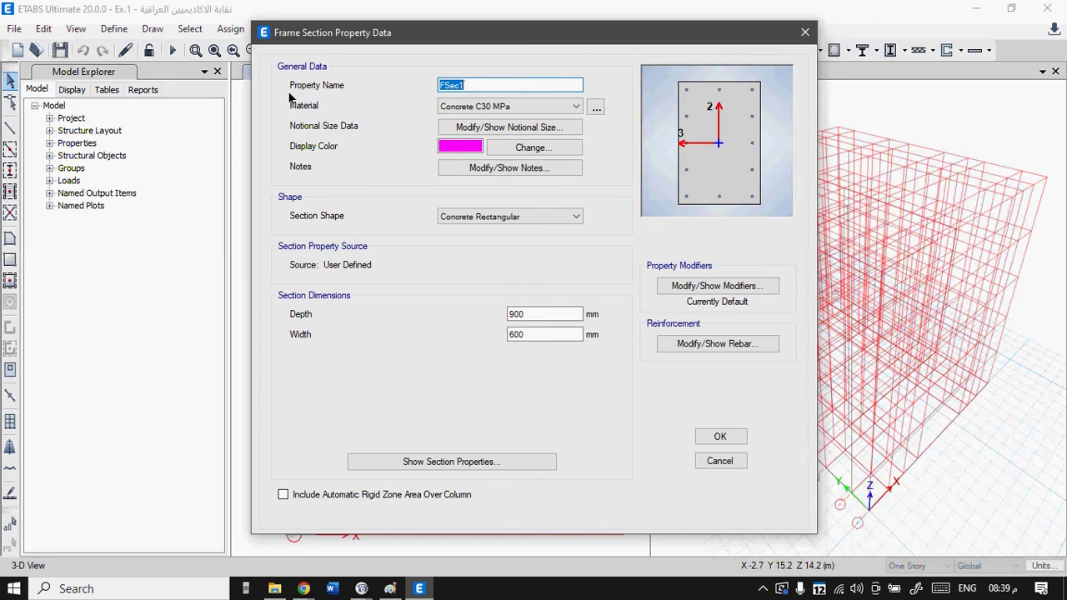
drag(395, 48, 322, 40)
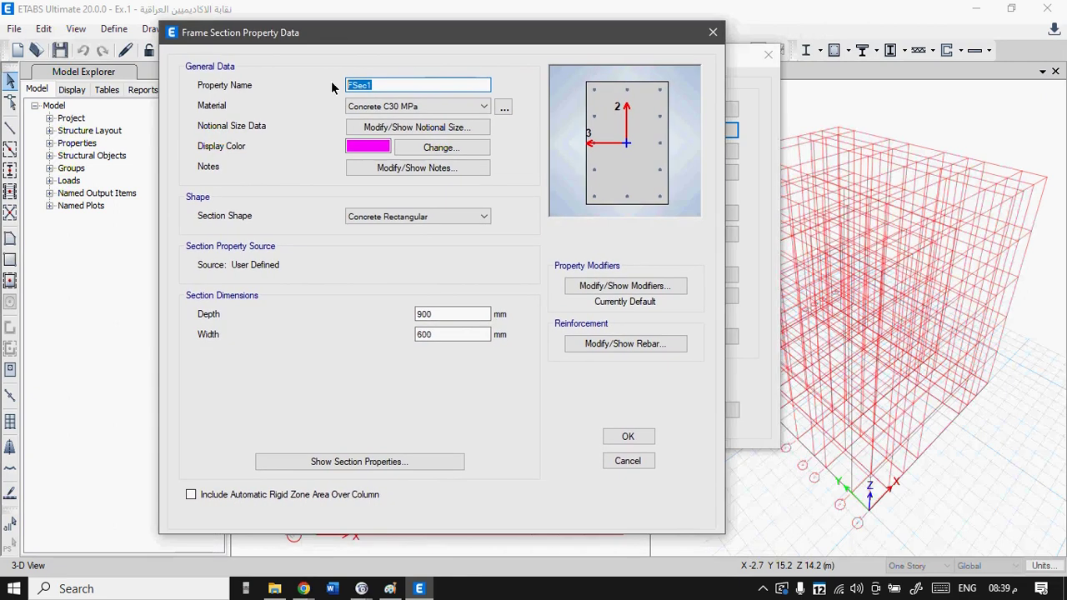
text(B1)
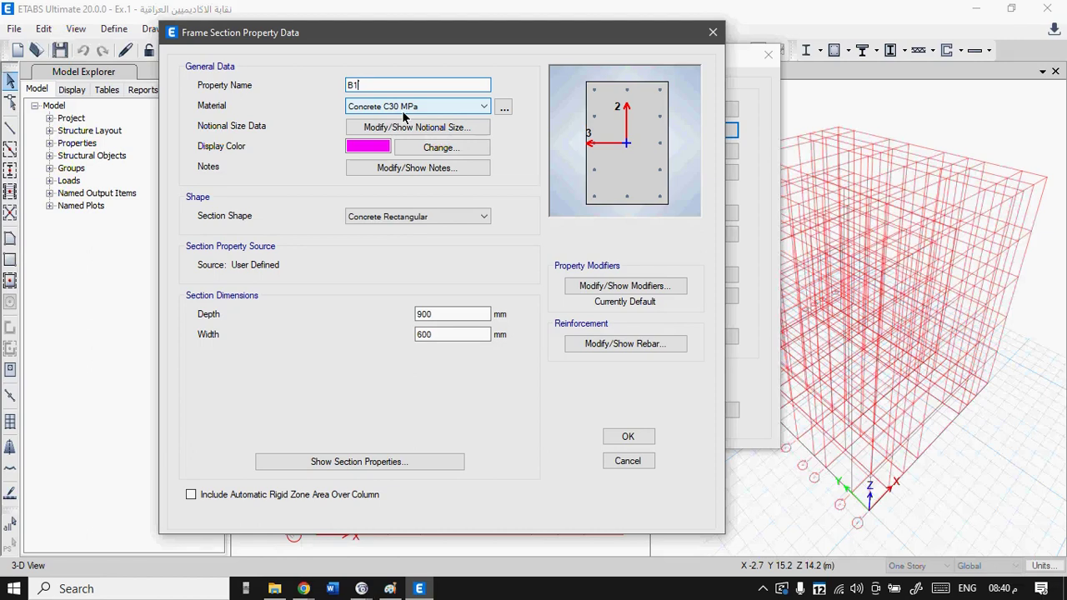
drag(416, 39, 388, 34)
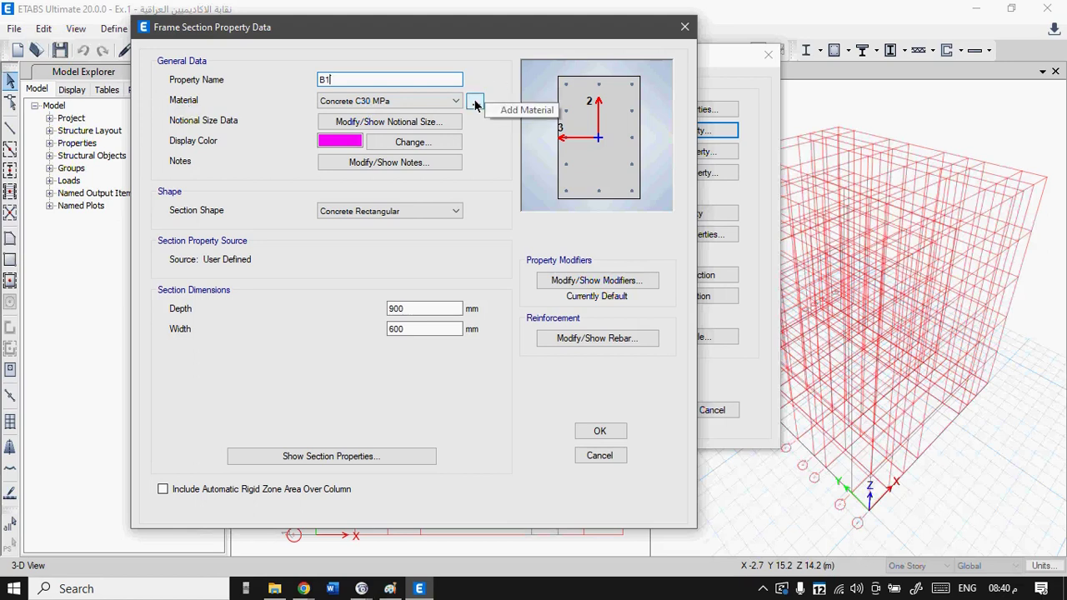
drag(367, 34, 457, 45)
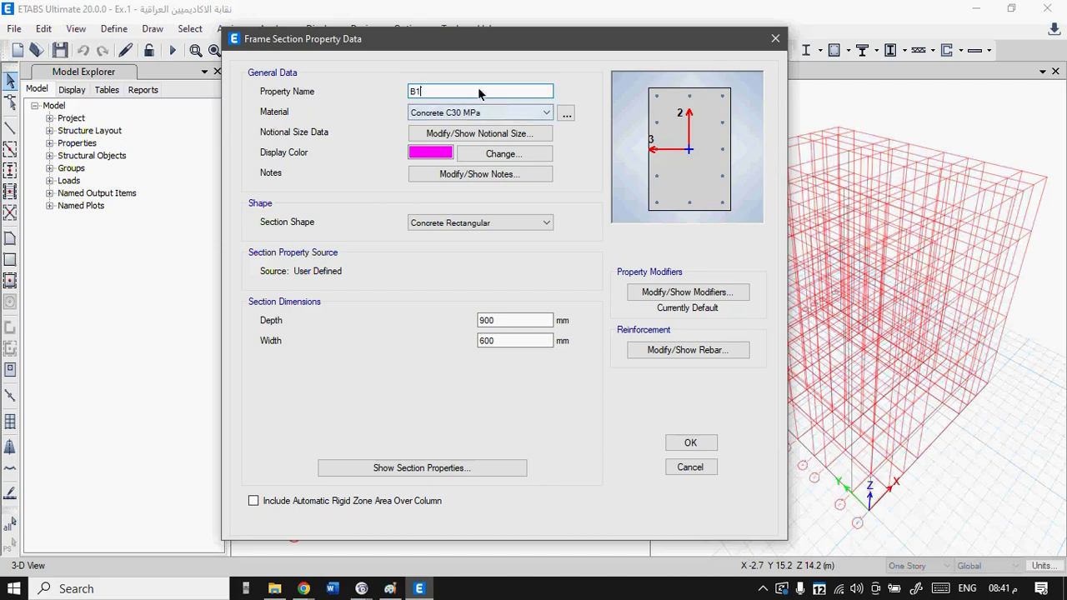
- Review the property data of the Concrete C30 MPa material from the section definition and close it without changes
click(565, 119)
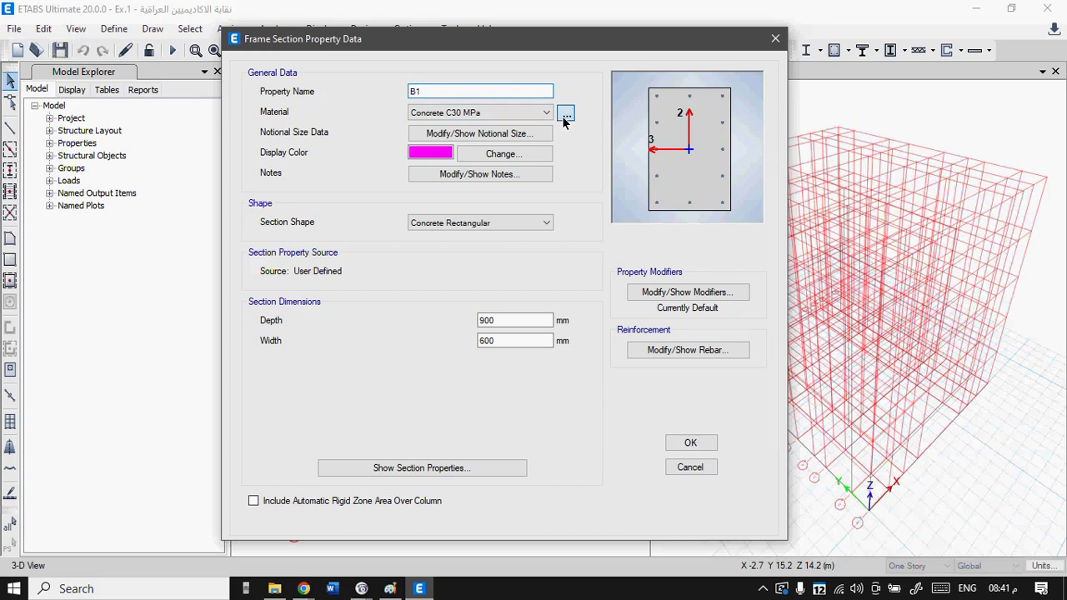
drag(558, 161, 674, 128)
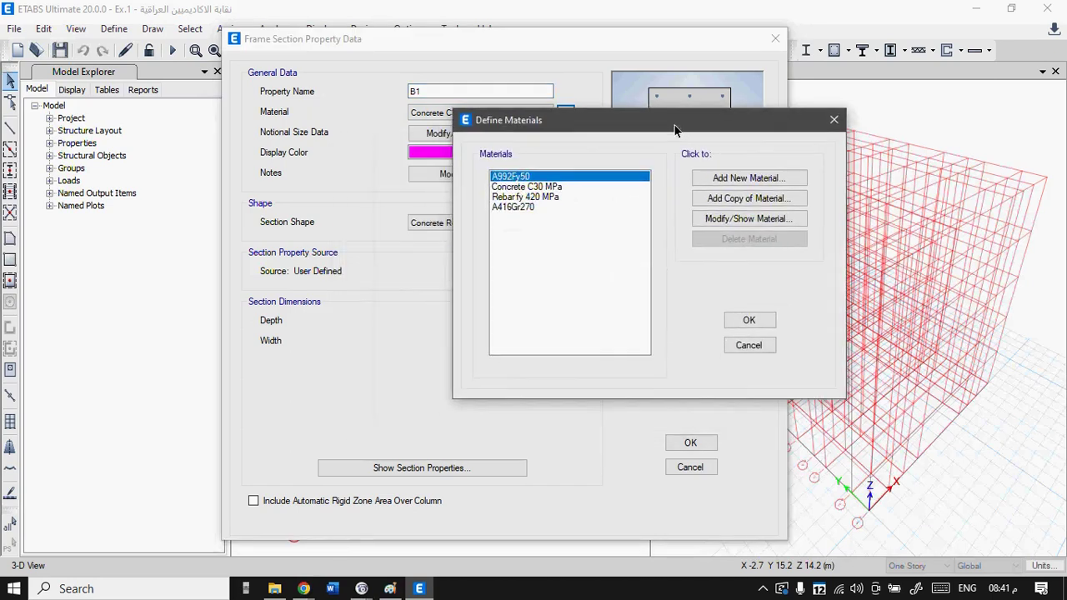
click(513, 188)
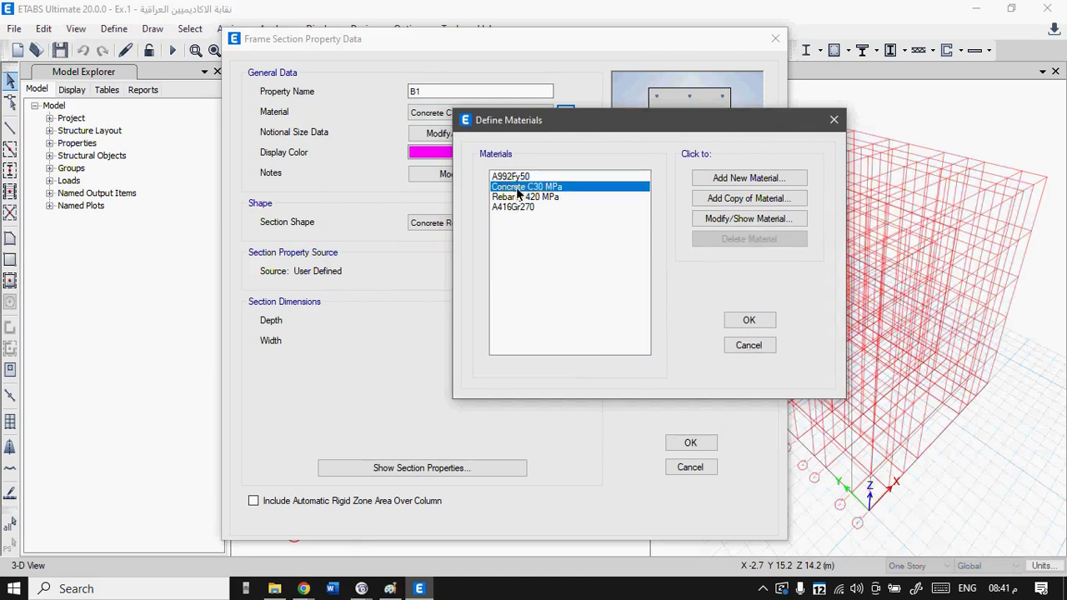
click(718, 220)
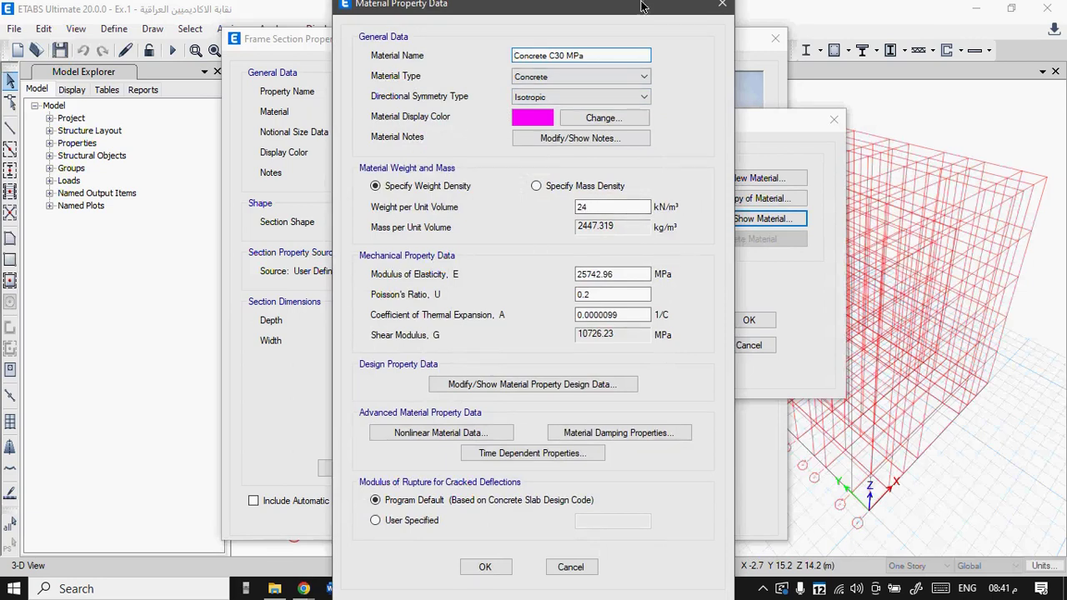
click(721, 6)
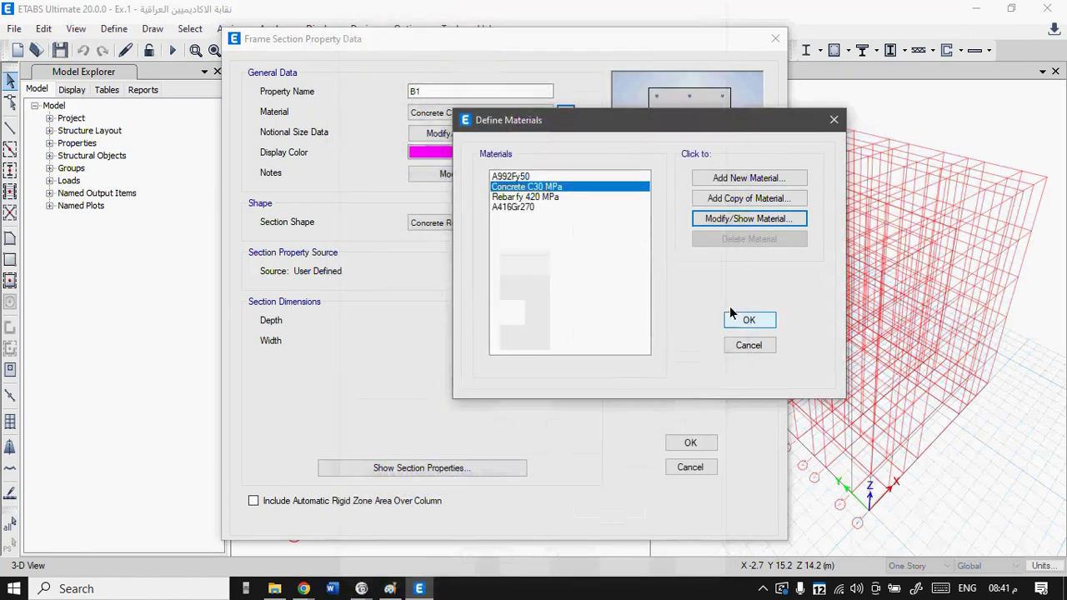
click(746, 347)
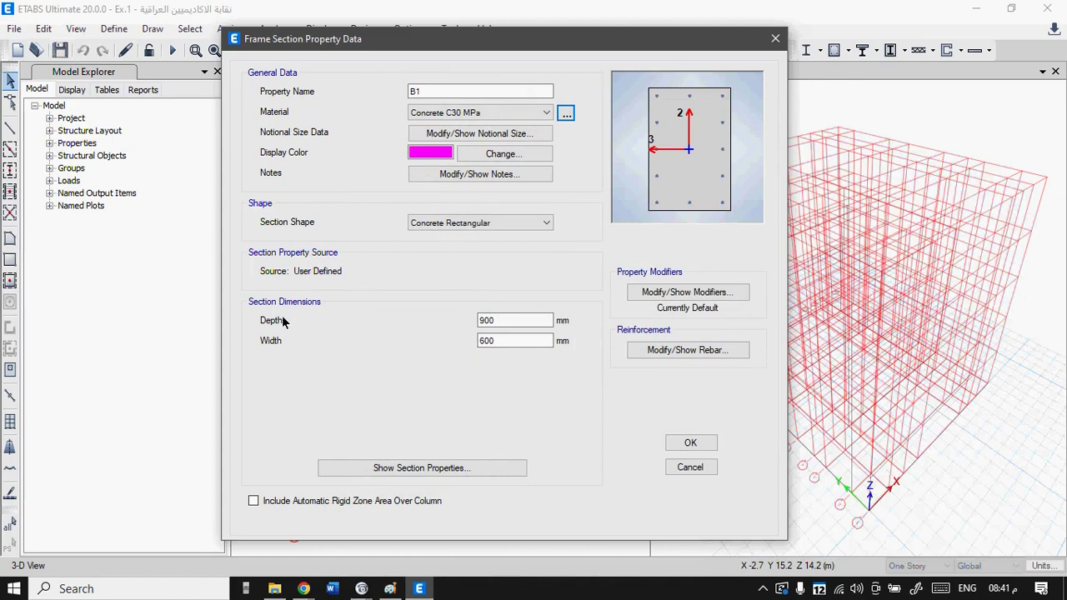
- Extend the section's property name to "B1 60x25 cm"
double_click(508, 322)
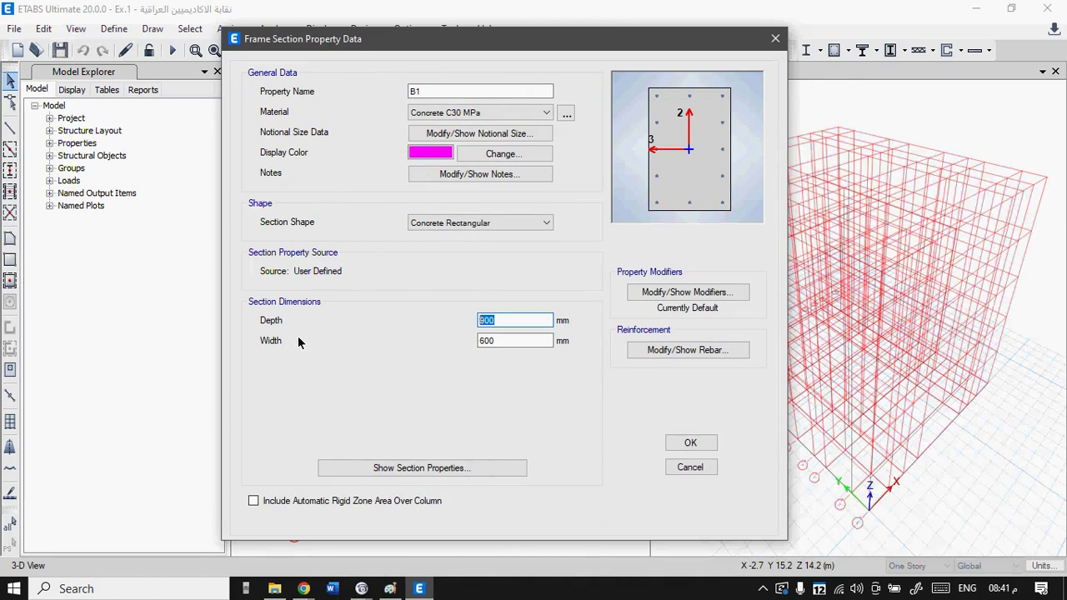
click(464, 90)
text(60)
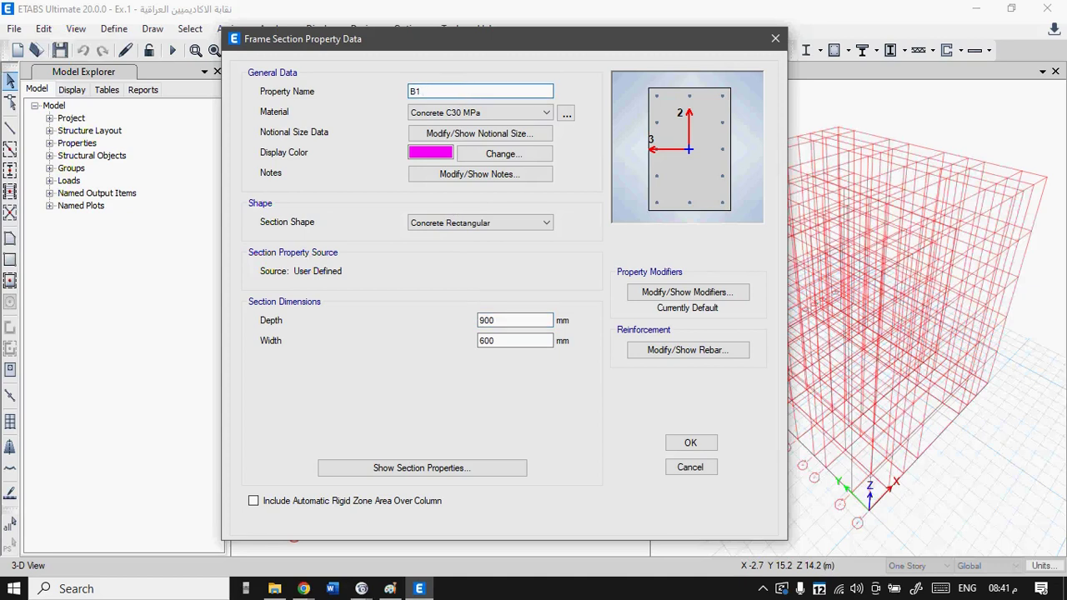
text(x25 cm)
- Set the depth of the B1 beam section to 60 cm, entering the value with its unit
double_click(504, 319)
text(60)
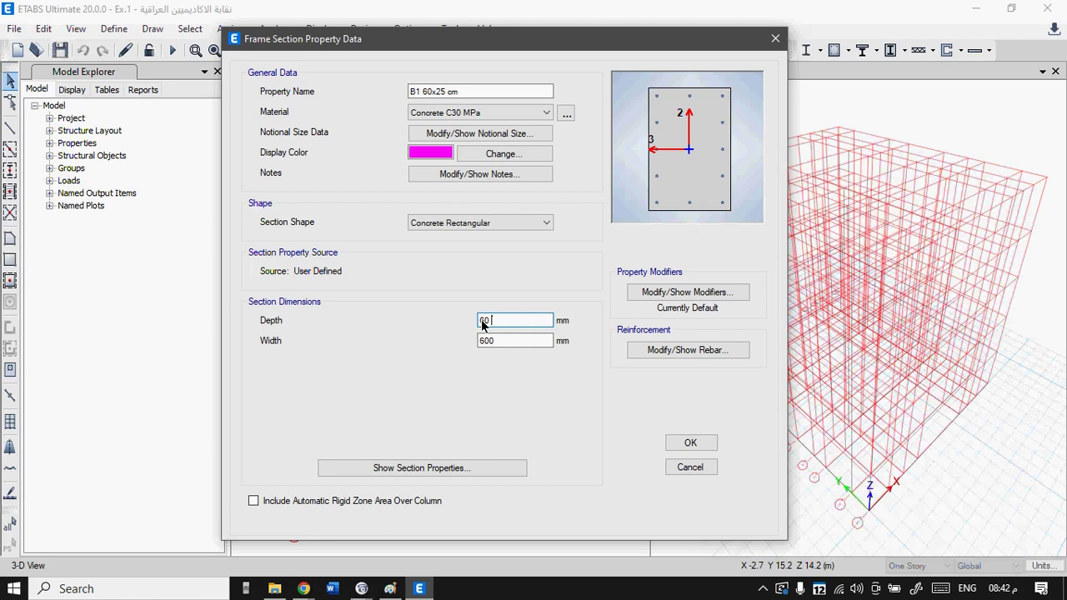
text(cm)
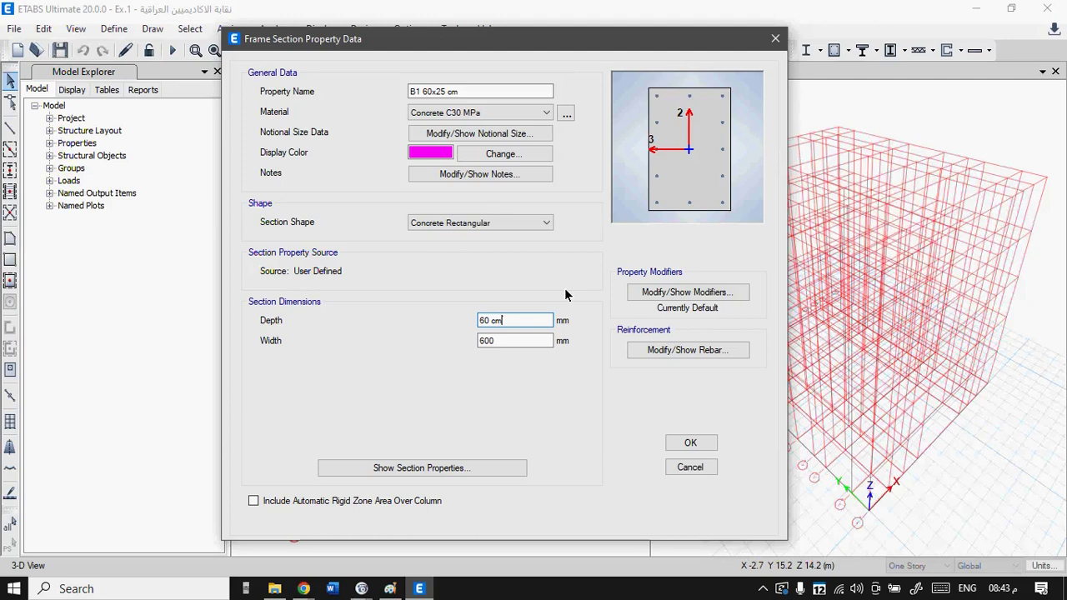
key(Return)
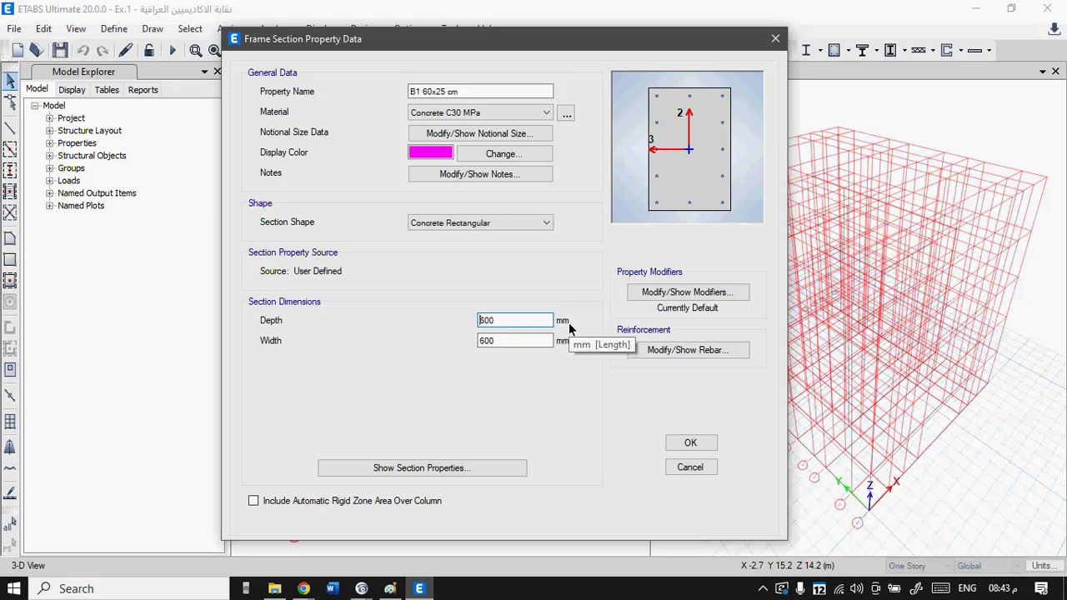
- Set the width of the B1 beam section to 250 mm
double_click(504, 341)
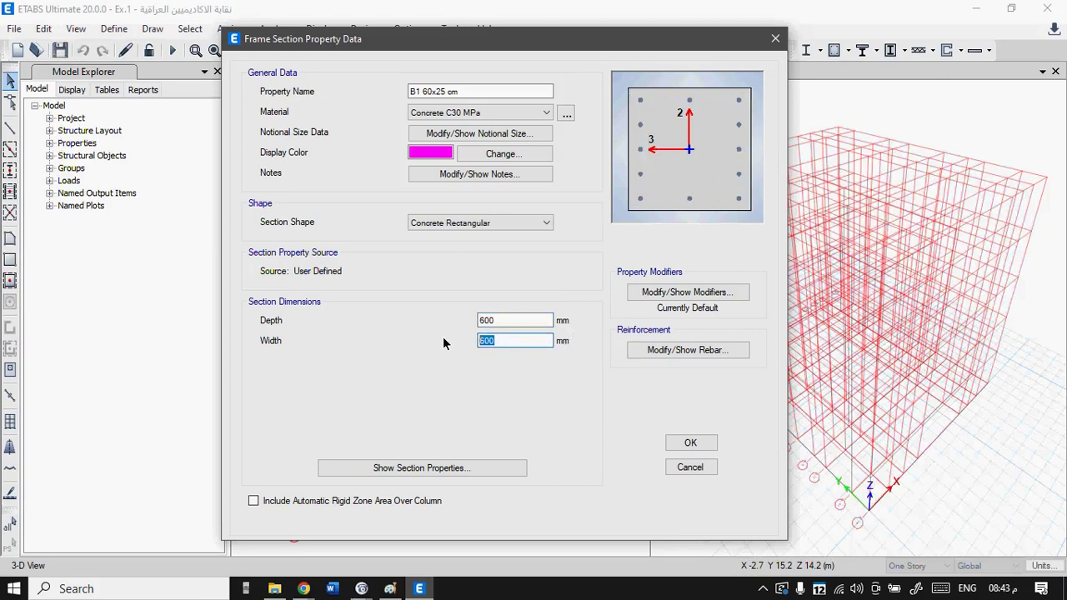
text(25cm)
key(BackSpace)
key(BackSpace)
text(0)
key(Home)
click(505, 322)
click(505, 341)
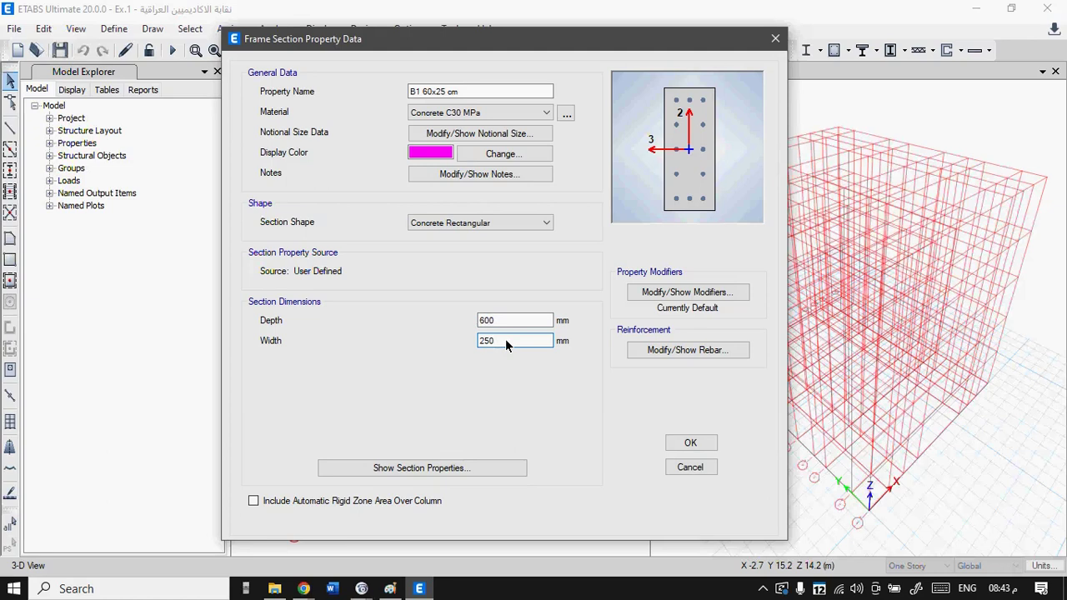
- Set the B1 section's reinforcement design type to M3 Design Only (Beam)
click(507, 321)
click(674, 351)
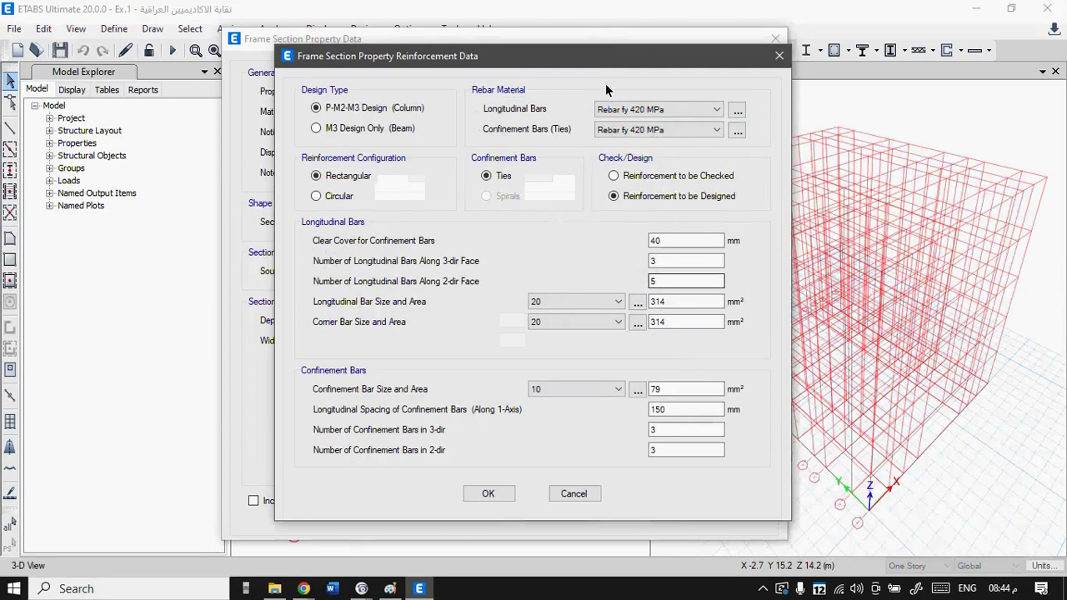
drag(591, 61, 677, 52)
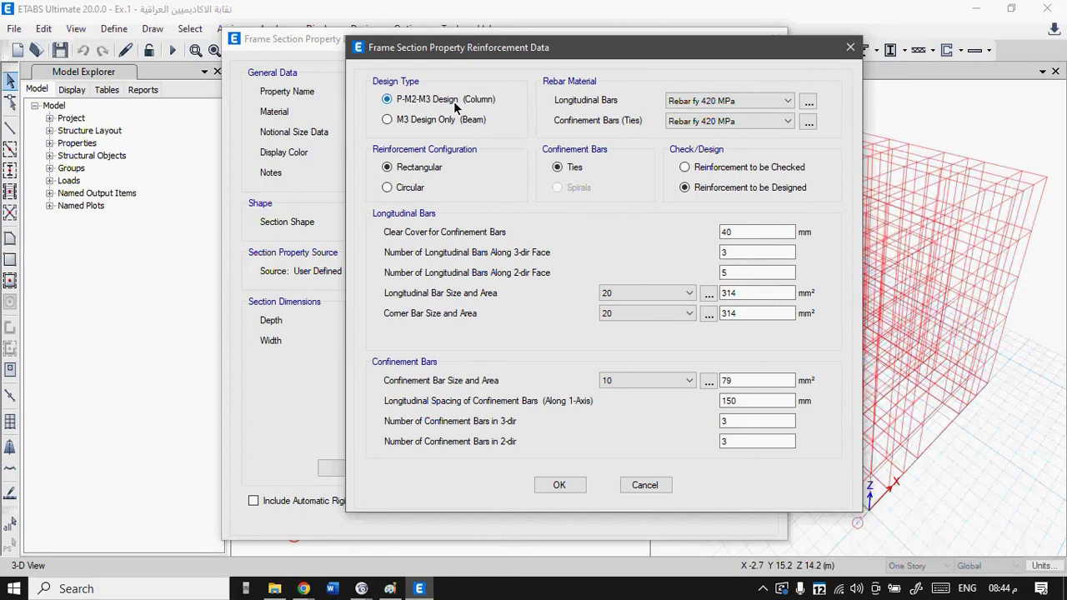
click(437, 122)
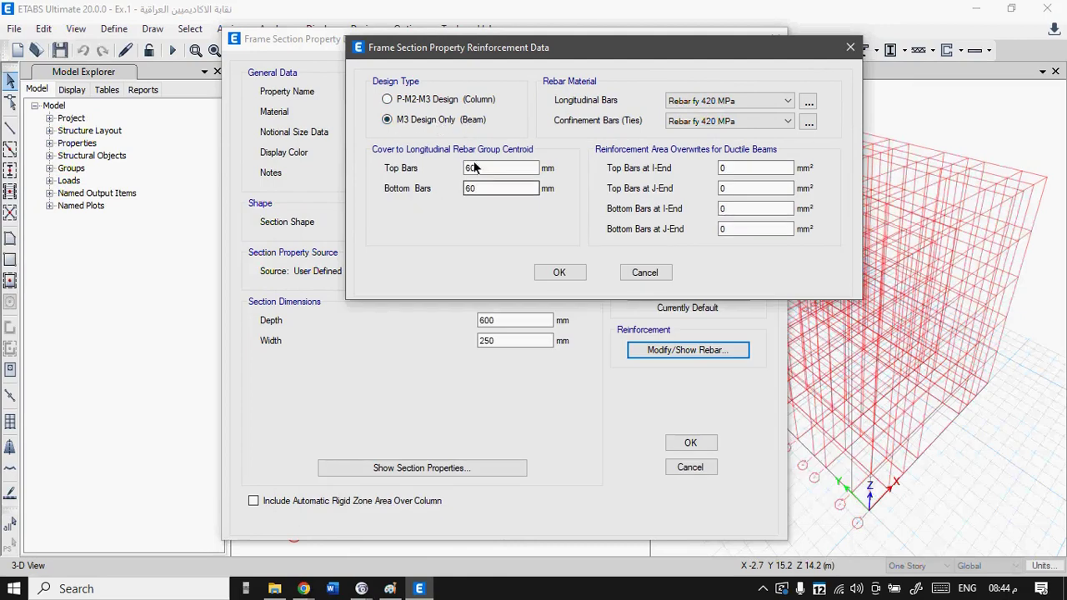
drag(649, 59, 518, 77)
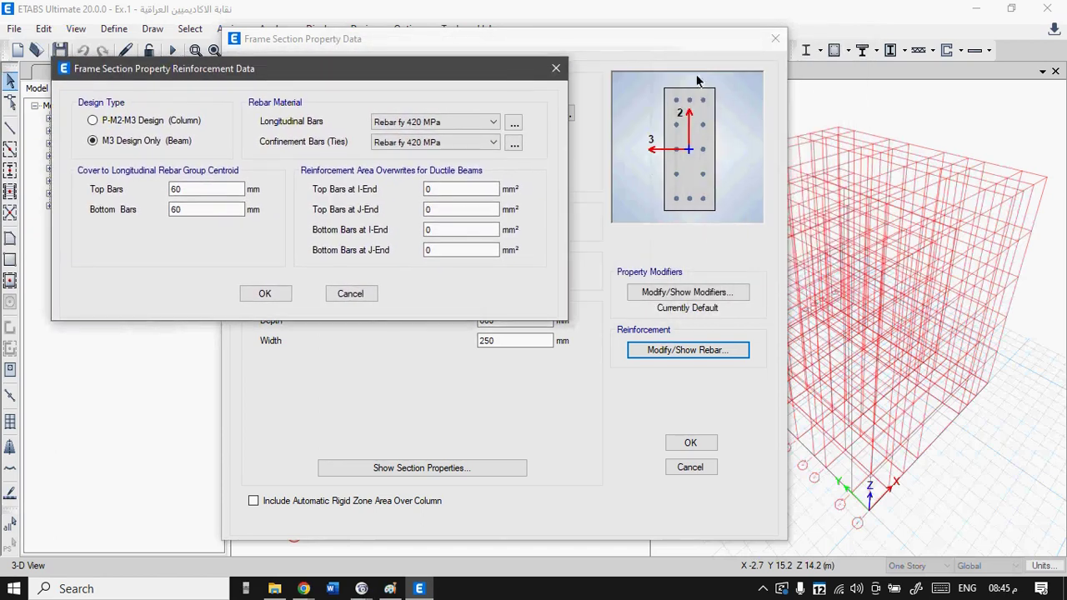
drag(372, 65, 465, 45)
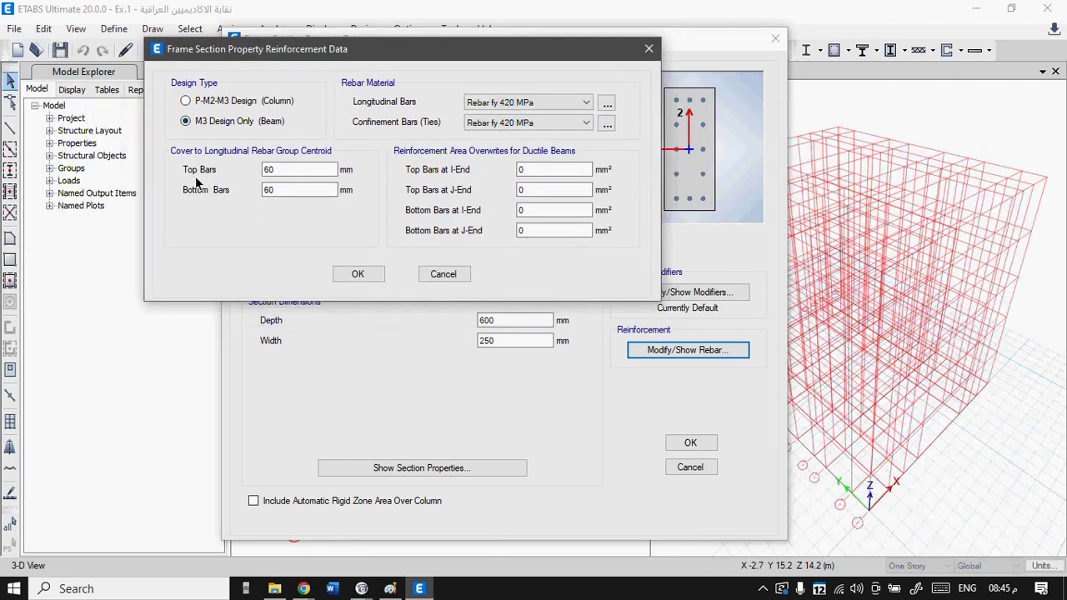
drag(321, 53, 268, 68)
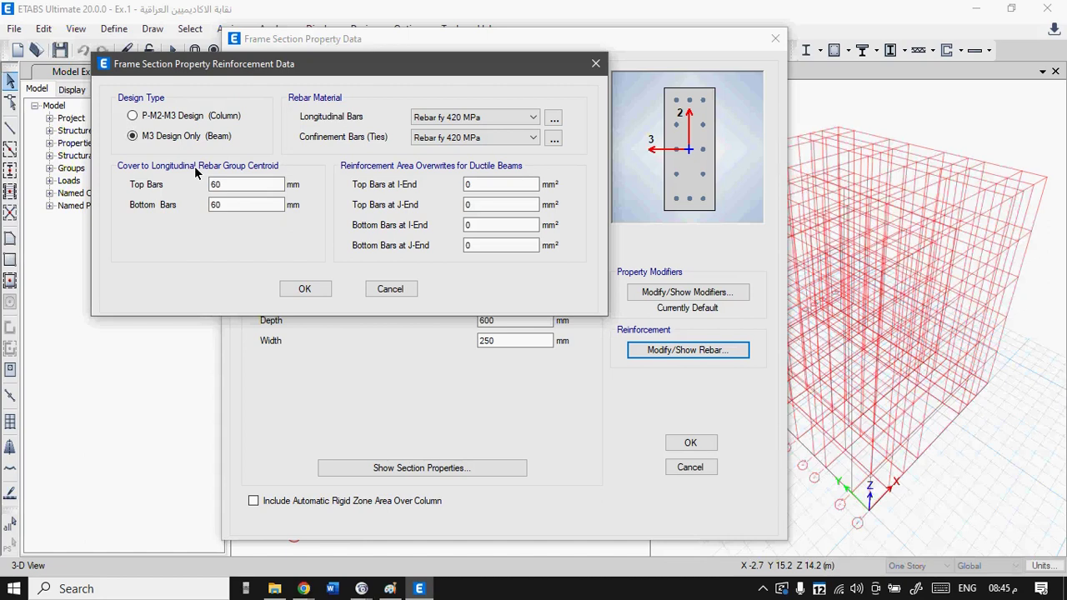
- Accept B1's beam reinforcement with 60 mm top and bottom cover and Rebar fy 420 MPa for longitudinal bars and ties
click(242, 187)
click(250, 204)
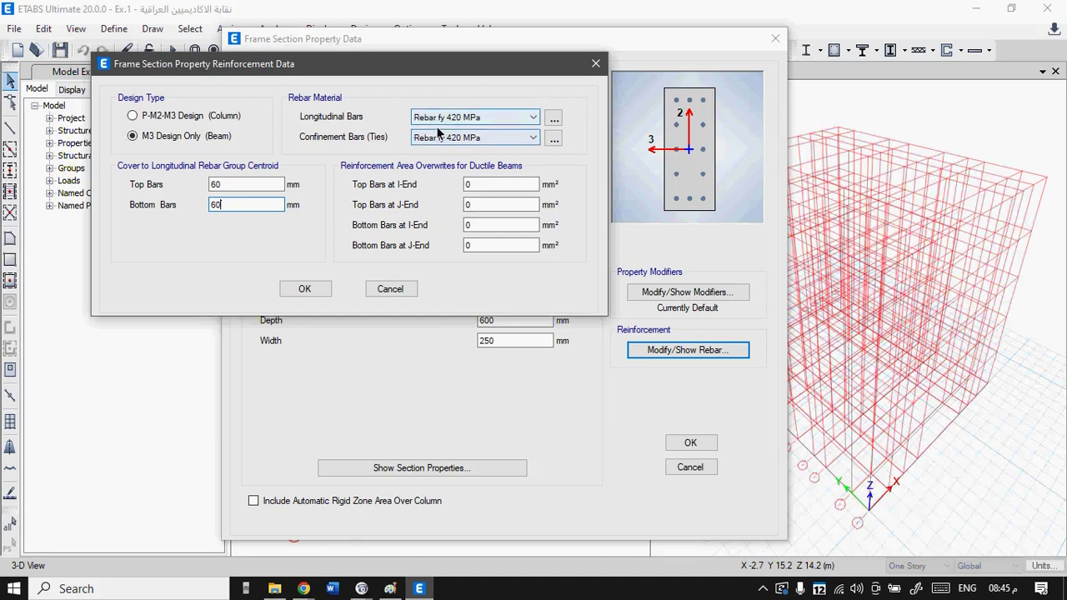
click(528, 121)
click(528, 123)
click(526, 139)
click(526, 139)
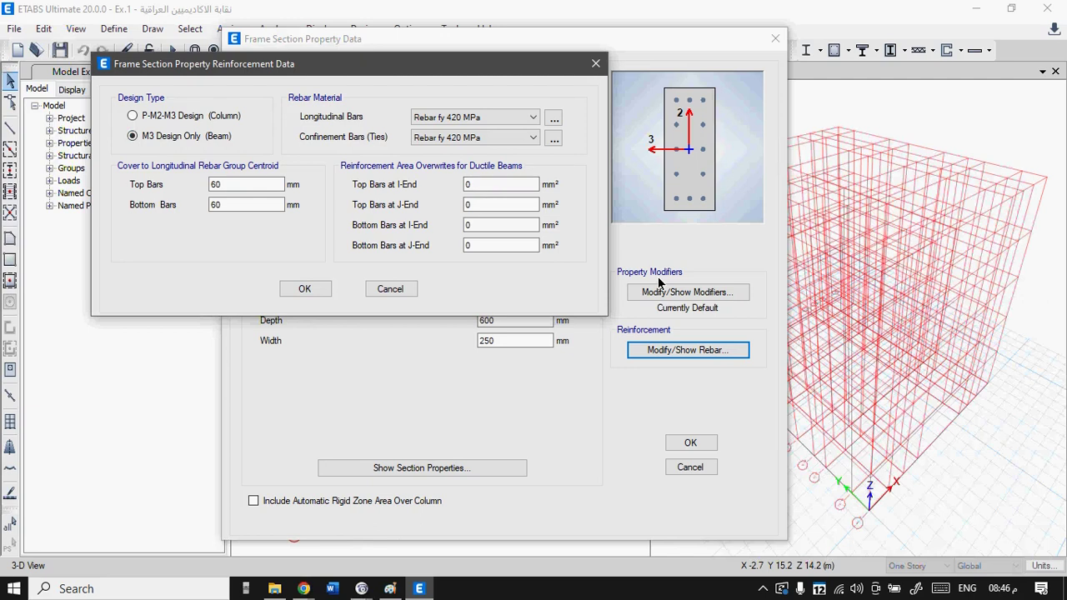
click(313, 290)
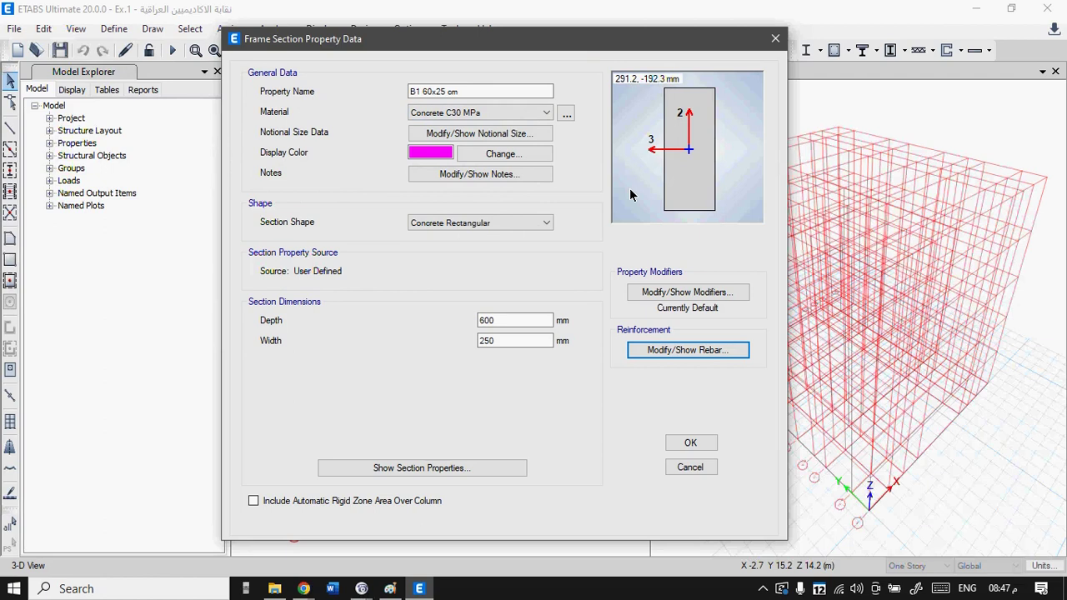
- Try the P-M2-M3 Design (Column) reinforcement type on B1 to compare the section preview, and restore M3 Design Only (Beam)
click(718, 355)
click(364, 173)
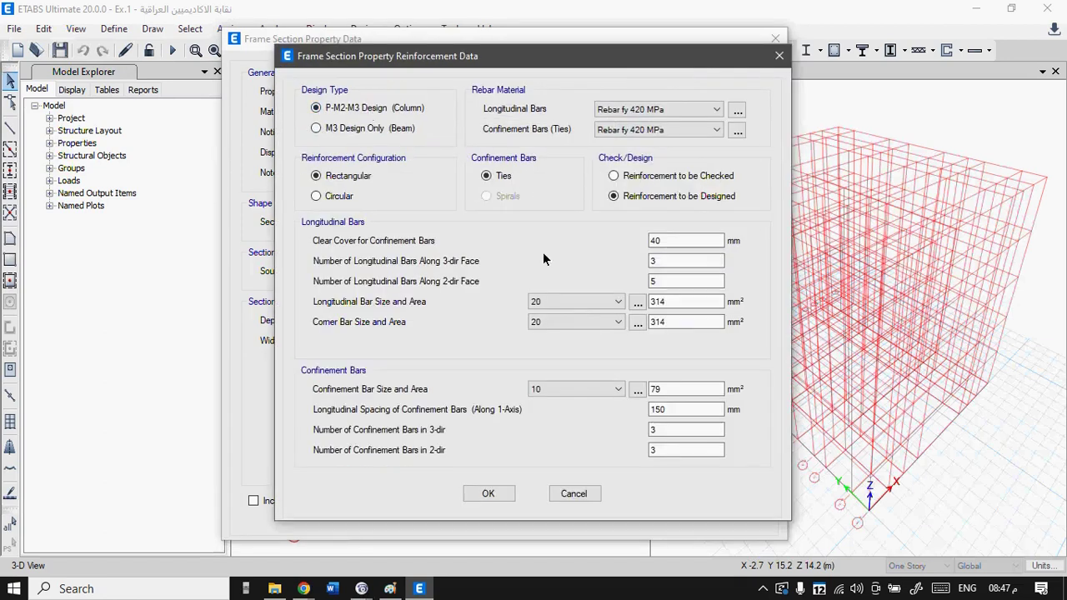
click(488, 494)
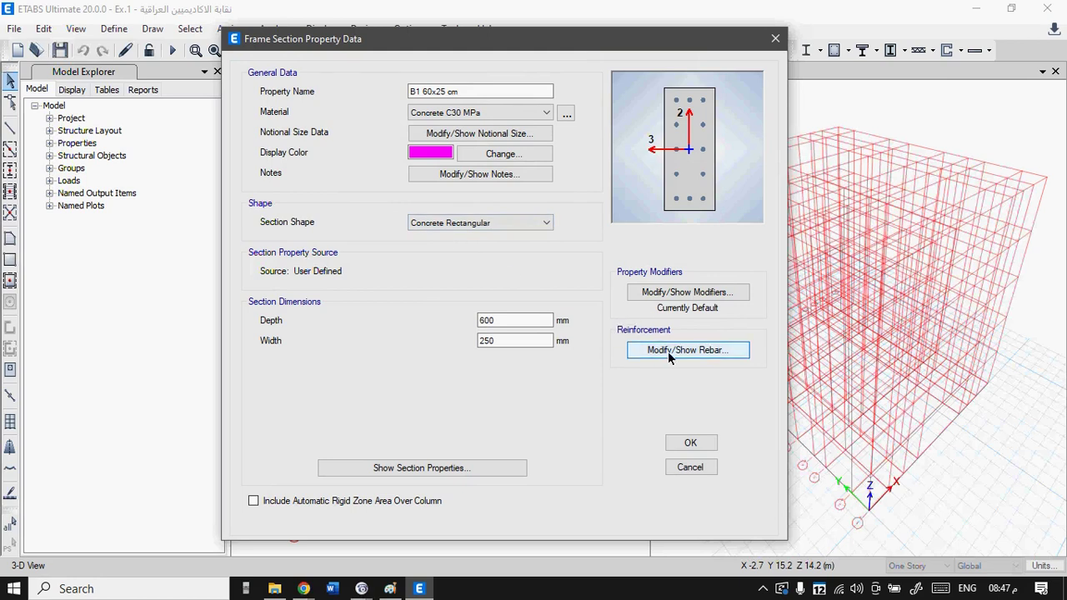
click(700, 351)
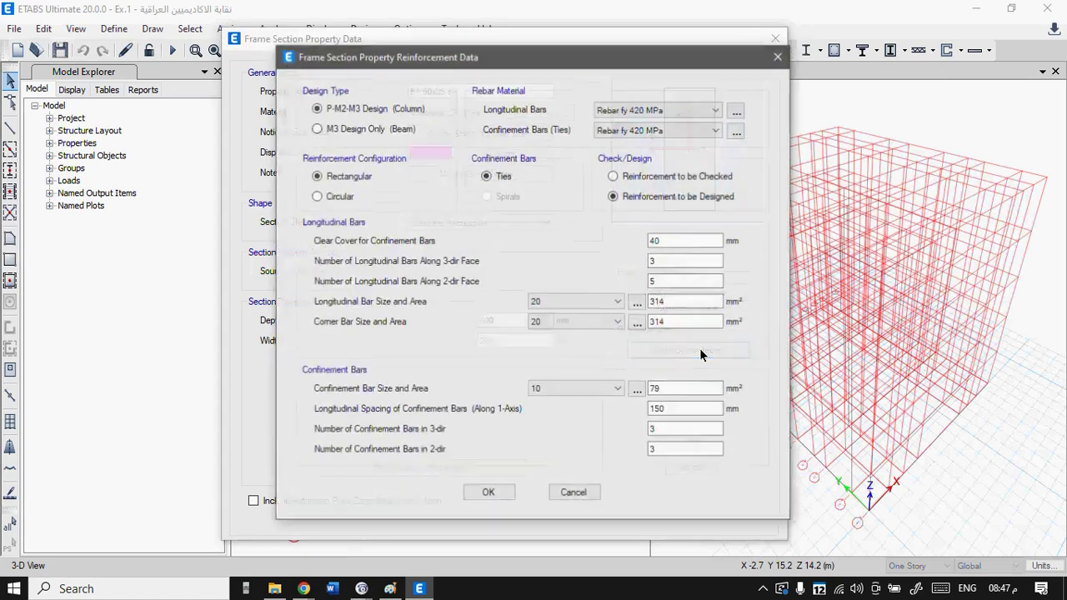
click(361, 128)
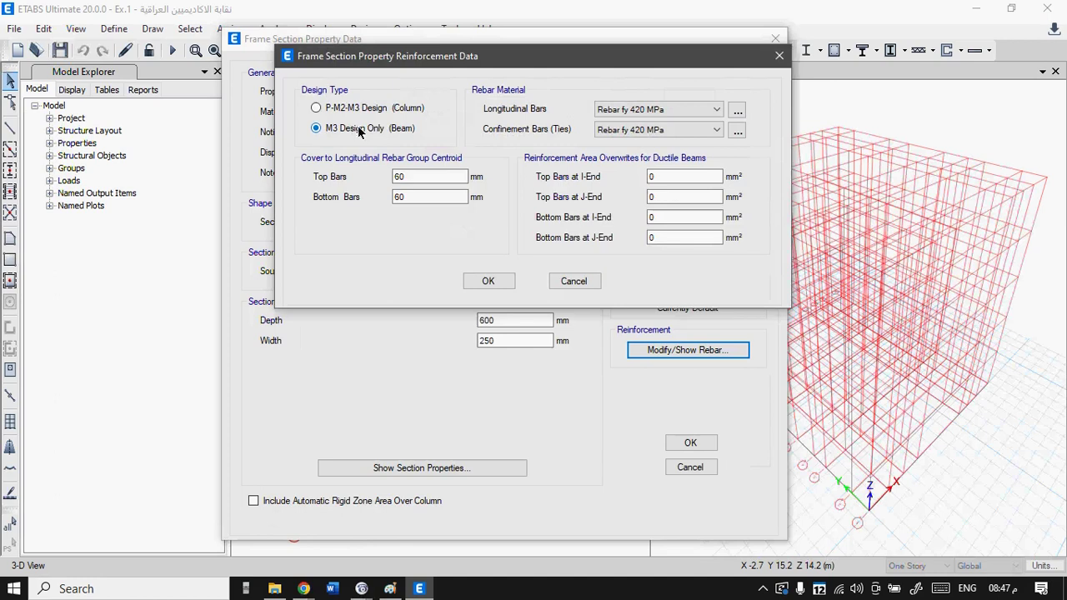
click(487, 282)
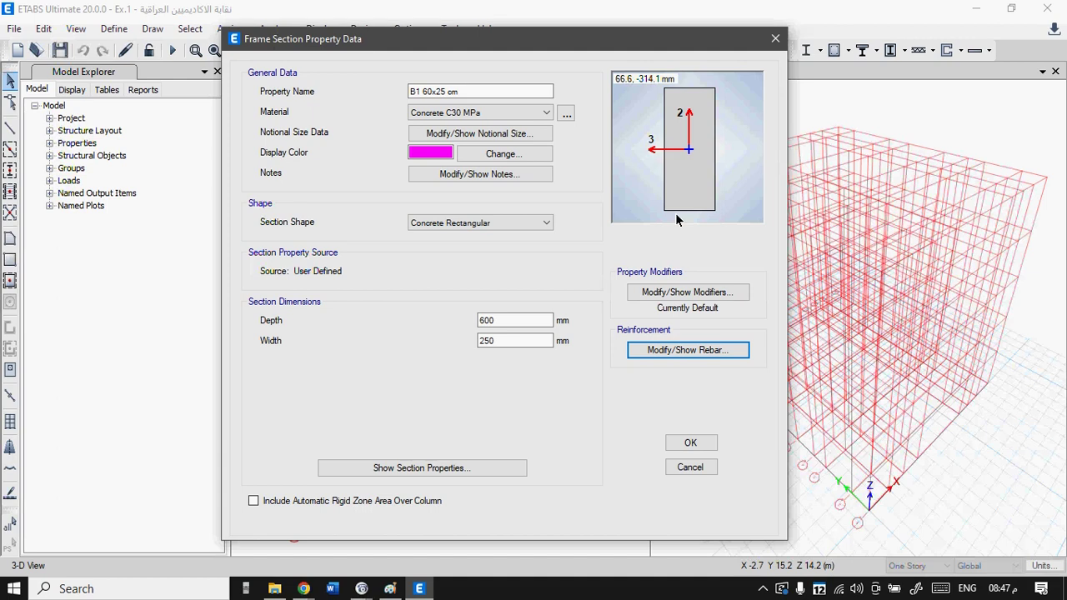
- Review B1's property and stiffness modifiers, including both moments of inertia and the weight factor, and close them without changes
click(688, 293)
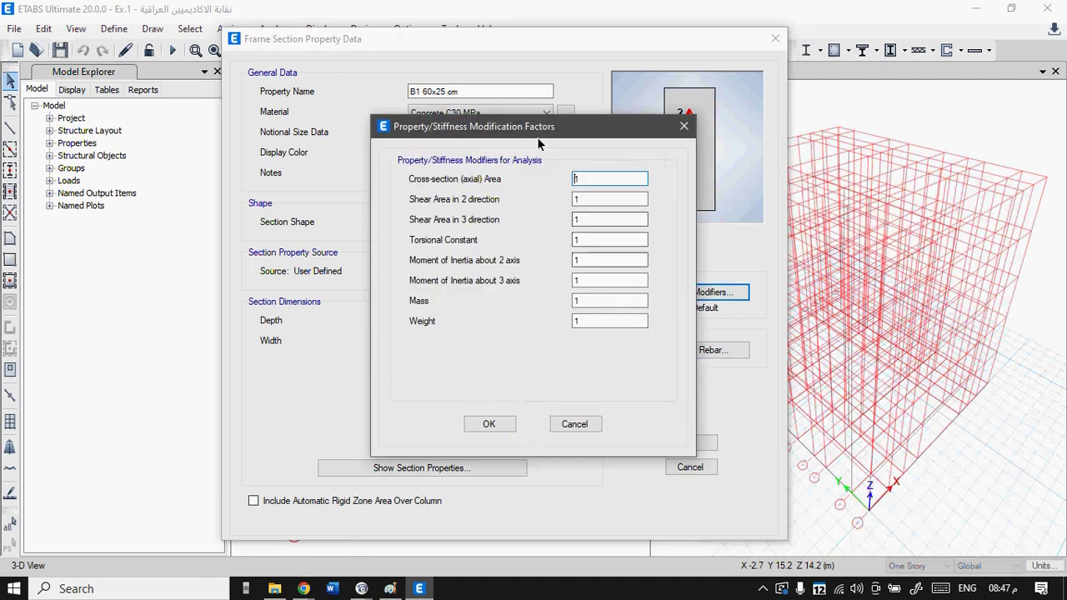
drag(536, 133, 489, 90)
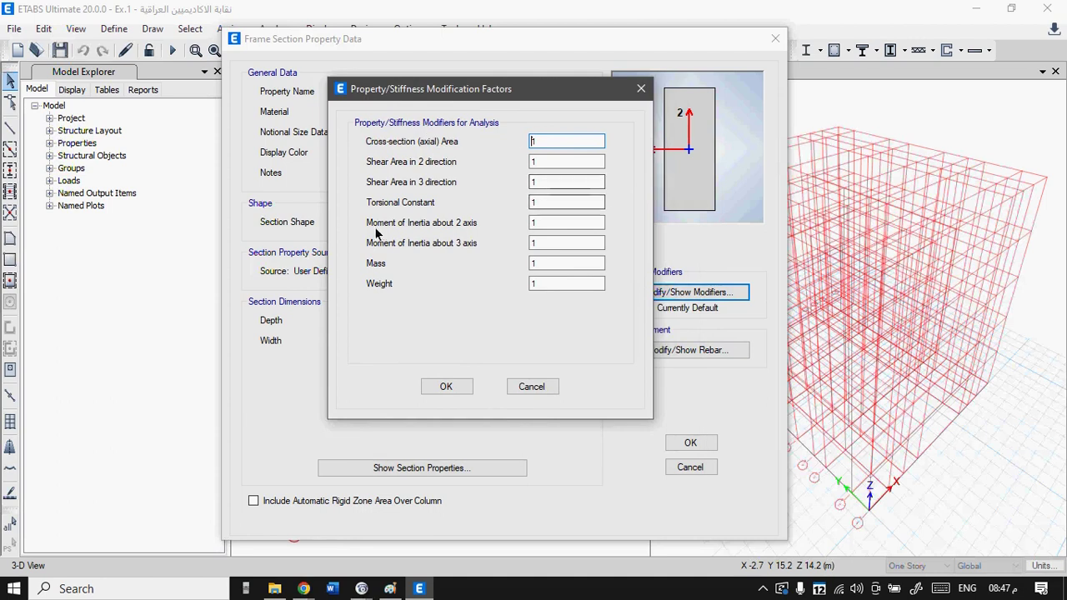
click(547, 222)
click(550, 242)
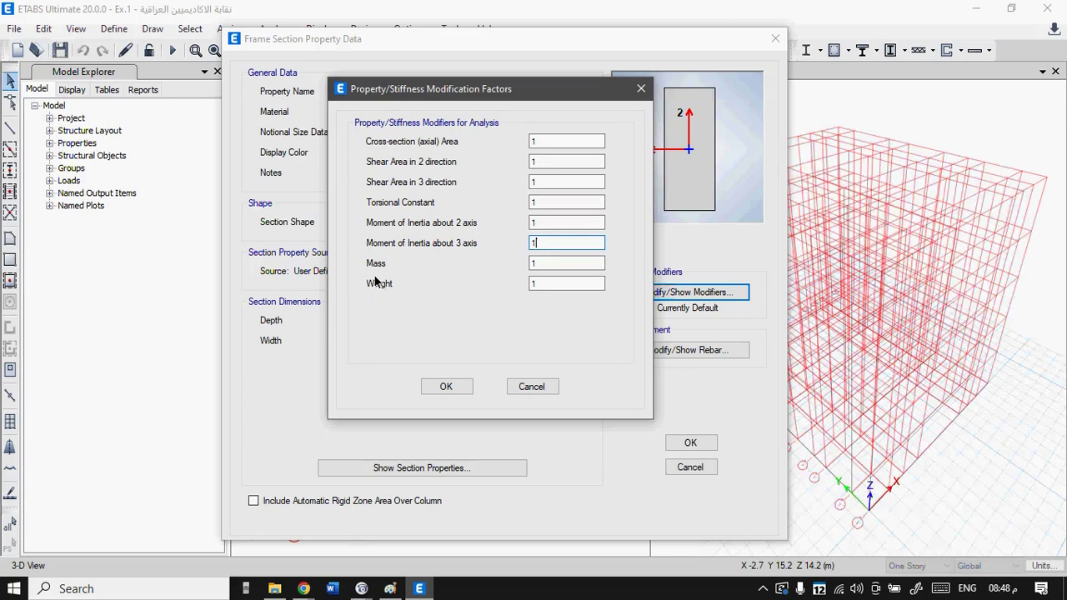
drag(481, 93, 625, 88)
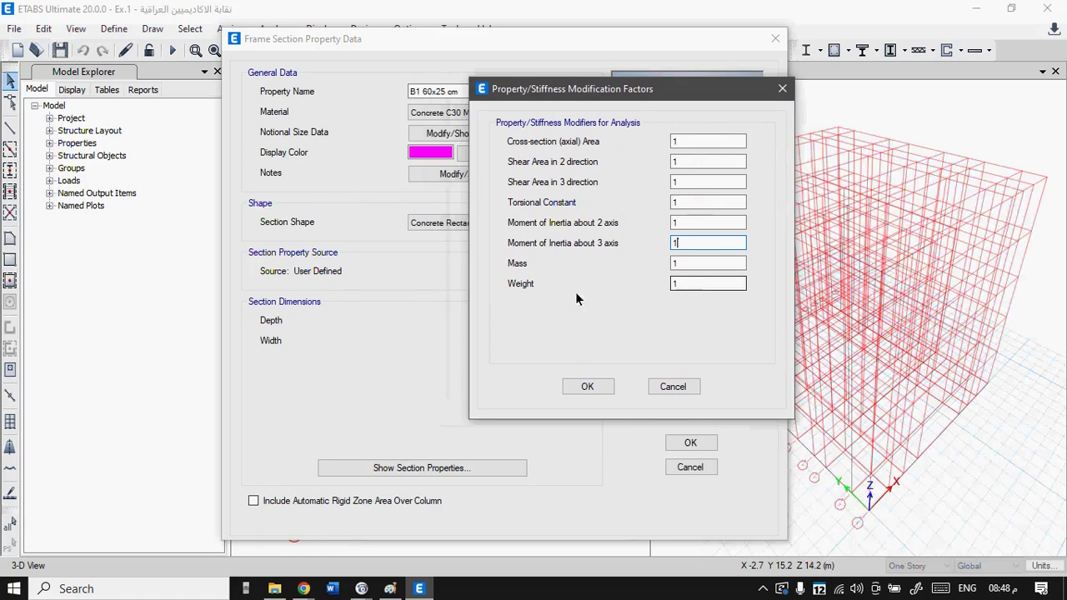
drag(700, 287, 660, 292)
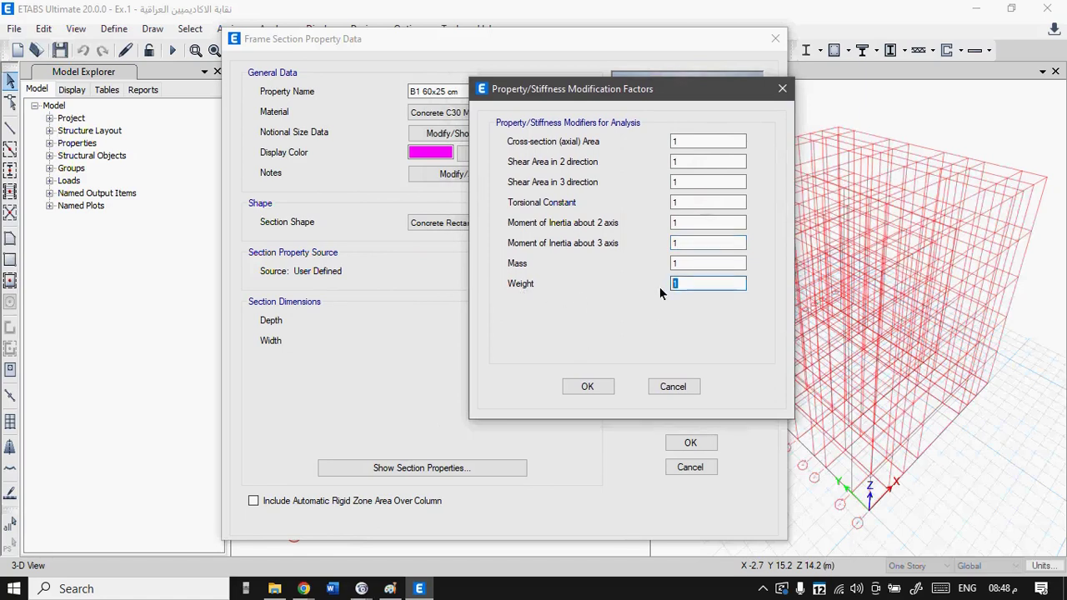
drag(617, 93, 539, 148)
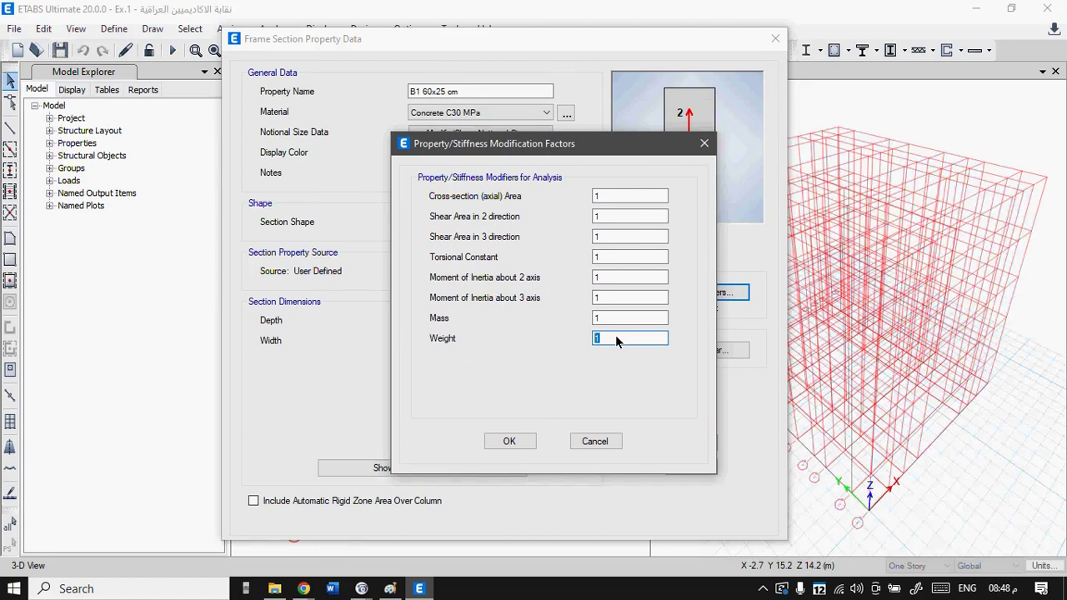
click(587, 444)
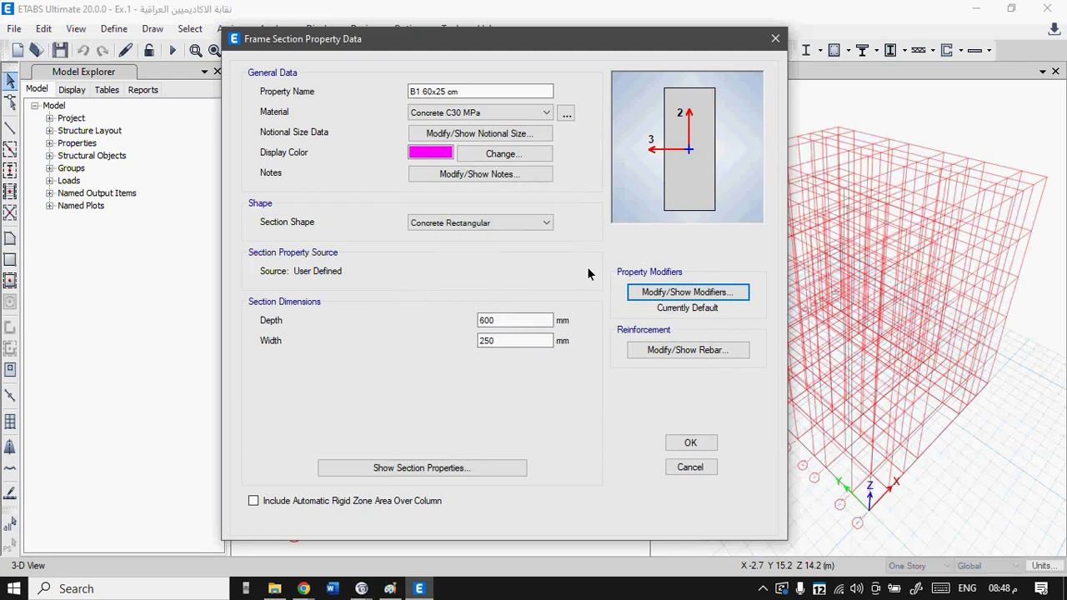
- Confirm the B1 60x25 cm section definition and delete the W250X17.9 frame section
click(690, 444)
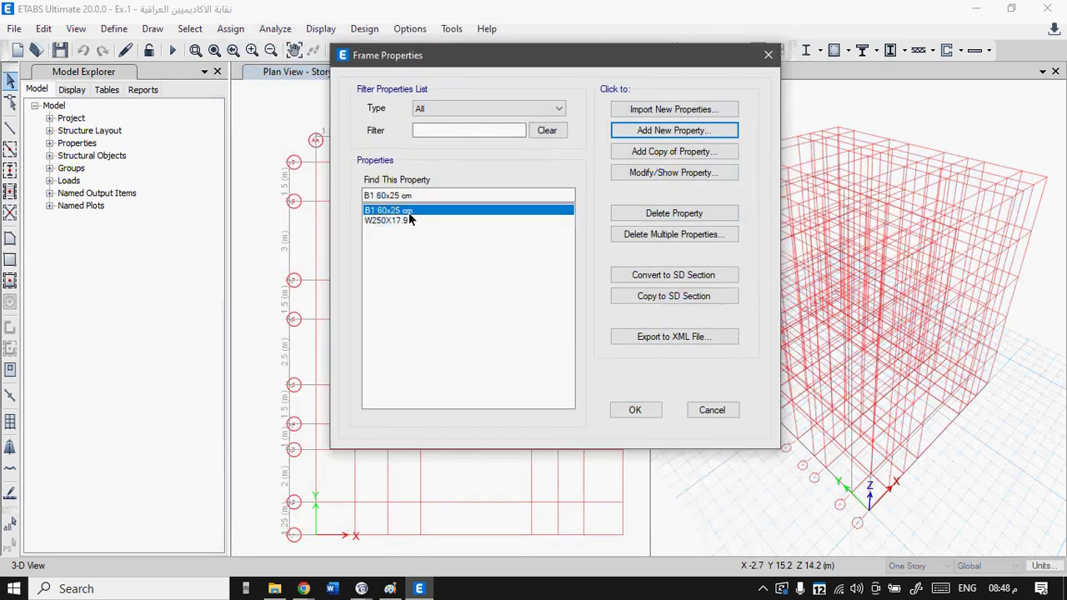
click(403, 222)
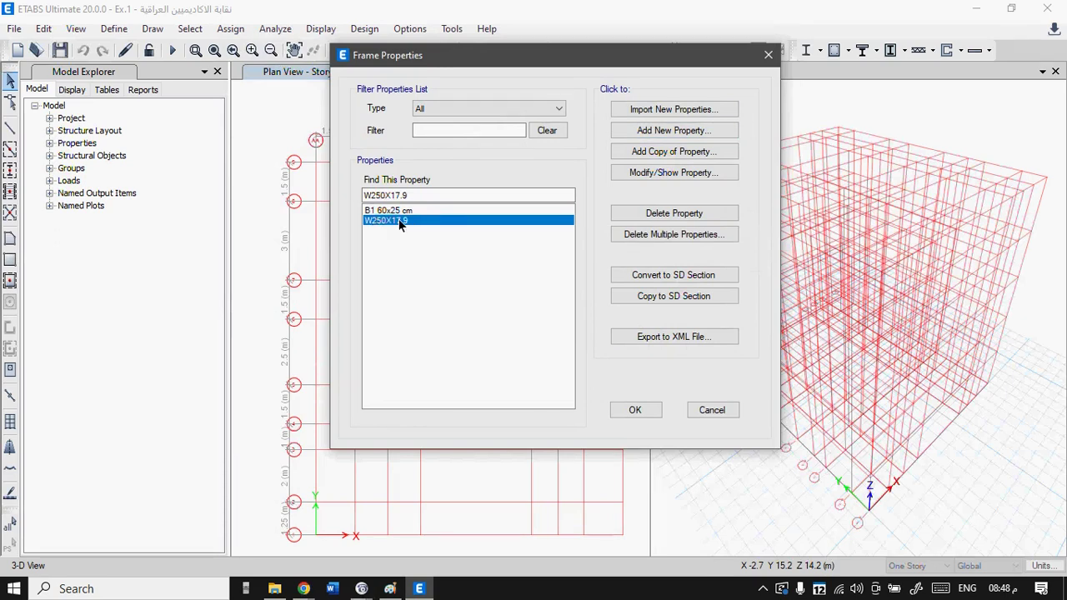
click(654, 215)
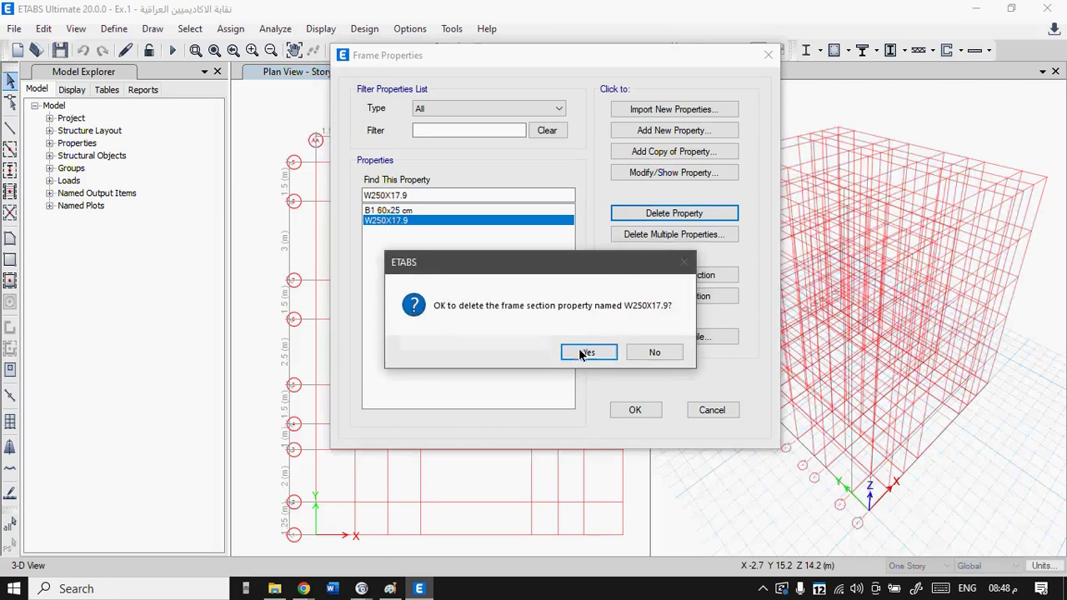
click(587, 352)
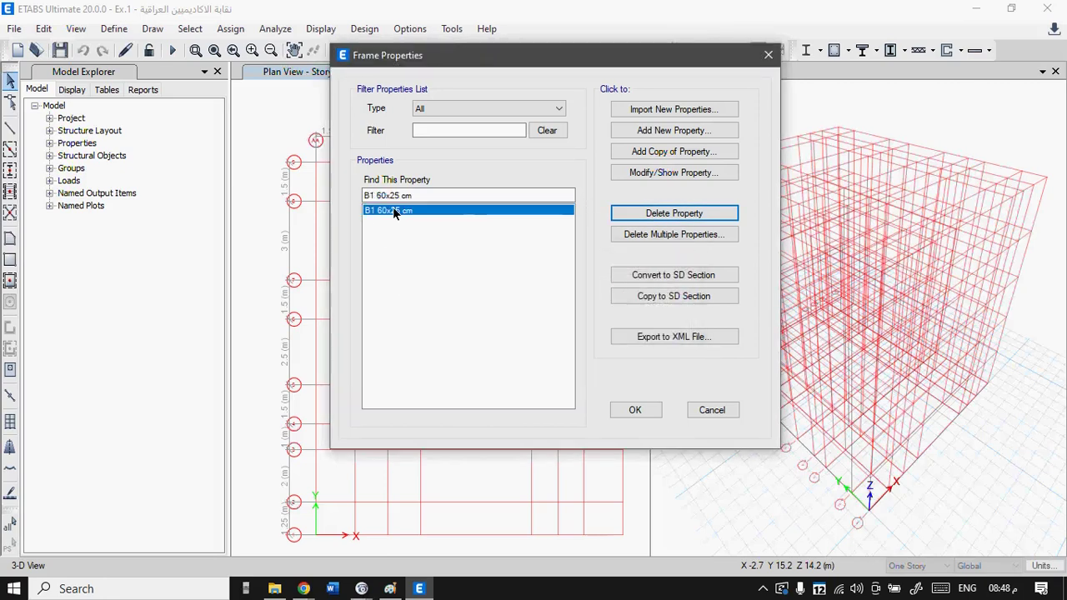
- Switch to the floor plan in Paint, underline "Solid" in its title, and mark the two left columns and the lower-right column with wavy arrows
click(389, 588)
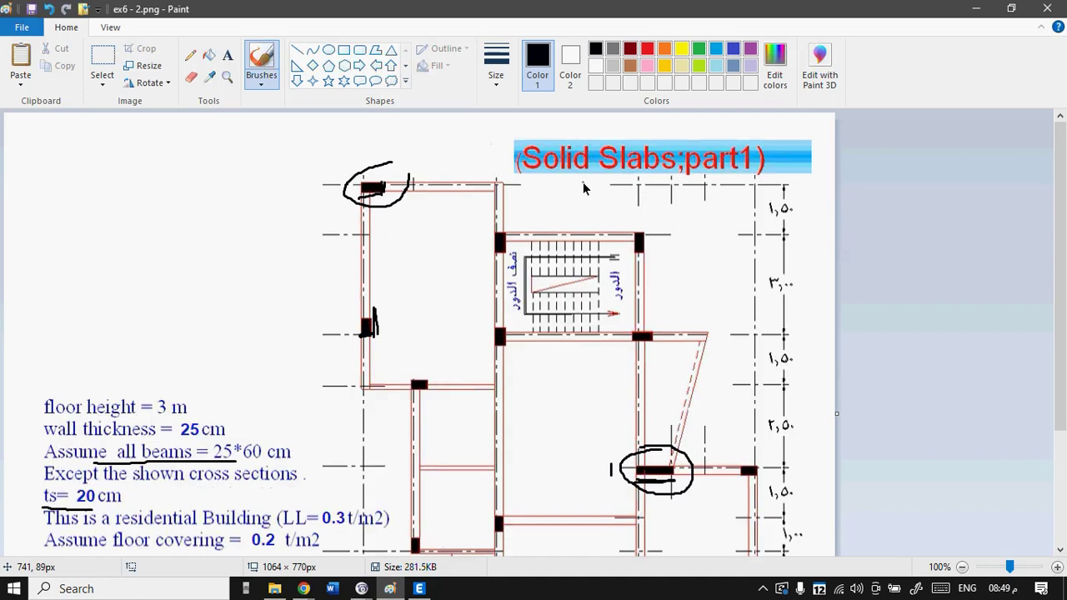
drag(589, 174, 561, 177)
mouse_move(257, 167)
mouse_down()
mouse_move(325, 150)
mouse_move(356, 171)
mouse_move(349, 187)
mouse_up()
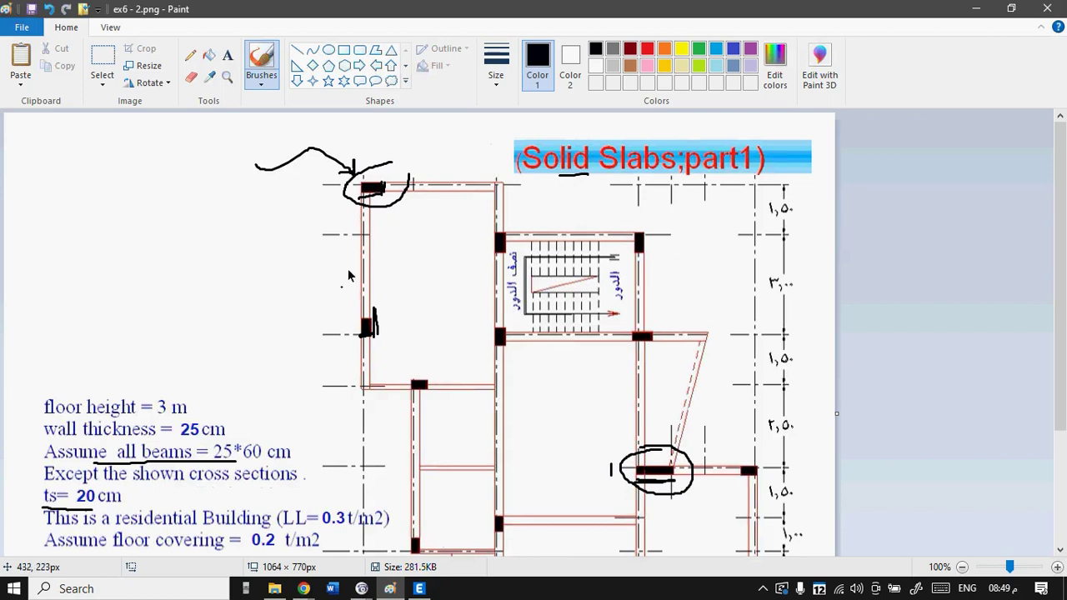
mouse_move(232, 304)
mouse_down()
mouse_move(332, 314)
mouse_move(318, 319)
mouse_move(394, 354)
mouse_move(365, 309)
mouse_up()
mouse_move(556, 411)
mouse_down()
mouse_move(593, 418)
mouse_move(625, 443)
mouse_up()
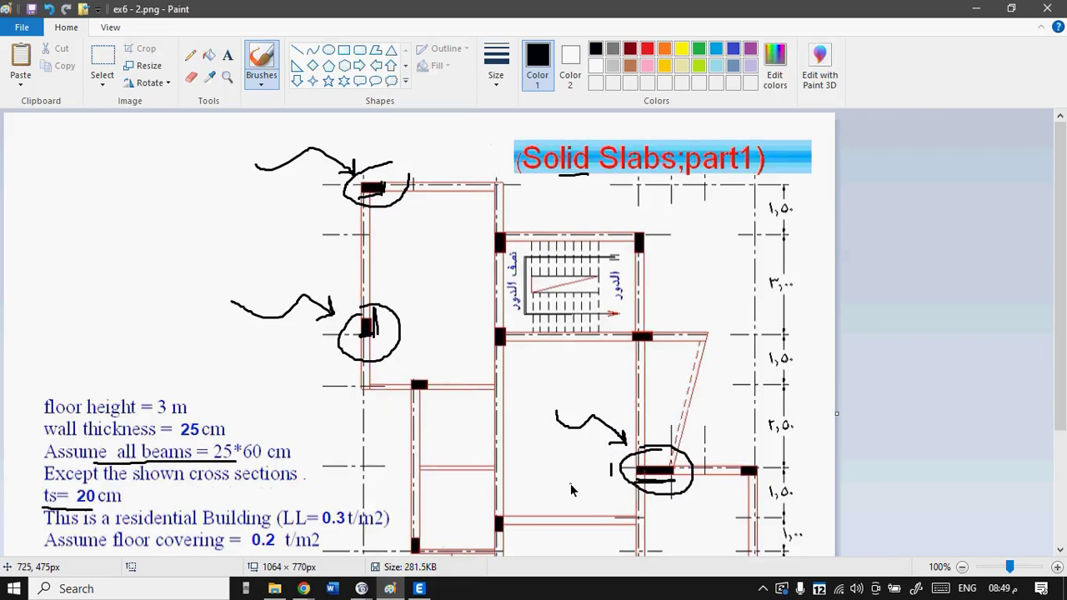
- Bracket the two left columns as circled group 1 with a 90° rotation arrow, and label the lower-right column with a circled 2
mouse_move(423, 146)
mouse_down()
mouse_move(442, 155)
mouse_move(448, 354)
mouse_move(427, 357)
mouse_up()
mouse_move(469, 253)
mouse_down()
mouse_move(438, 284)
mouse_move(495, 271)
mouse_move(464, 247)
mouse_up()
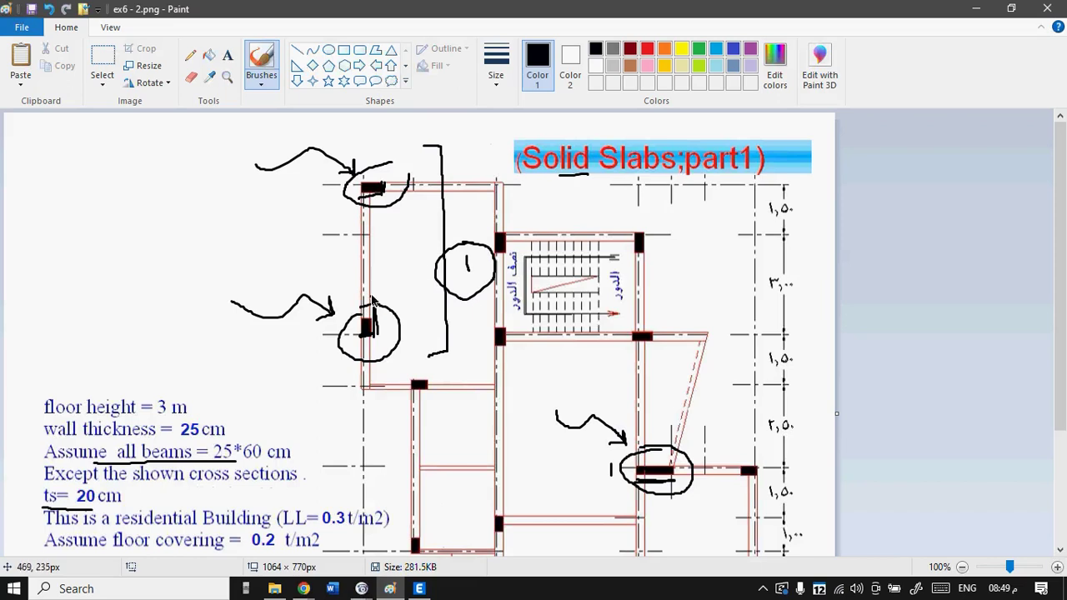
mouse_move(391, 302)
mouse_down()
mouse_move(388, 239)
mouse_move(378, 247)
mouse_move(377, 228)
mouse_move(411, 241)
mouse_move(412, 264)
mouse_move(433, 244)
mouse_up()
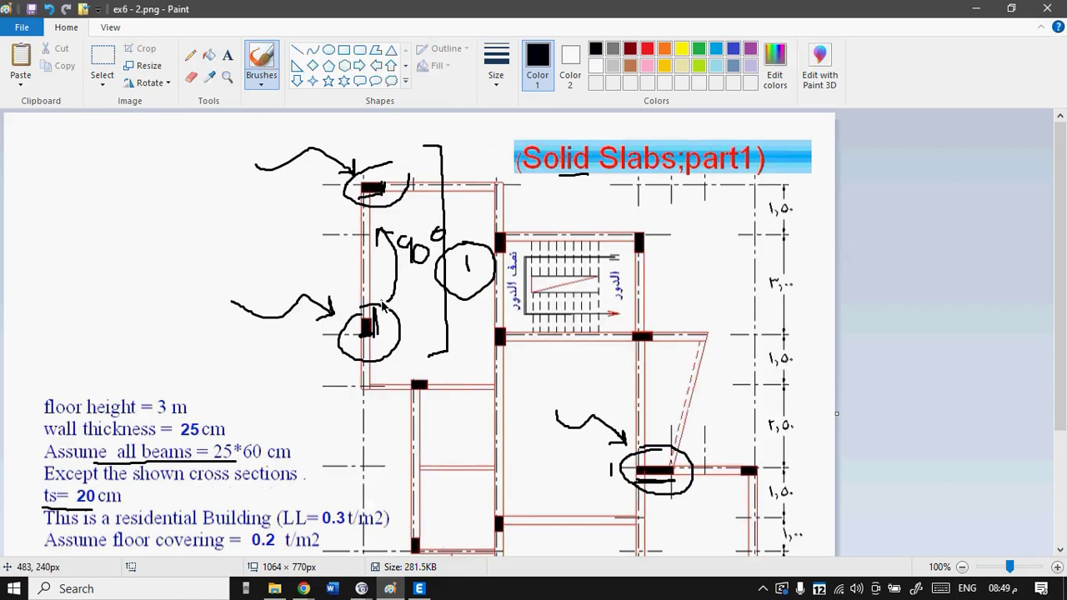
mouse_move(646, 390)
mouse_down()
mouse_move(659, 403)
mouse_move(655, 377)
mouse_move(664, 383)
mouse_up()
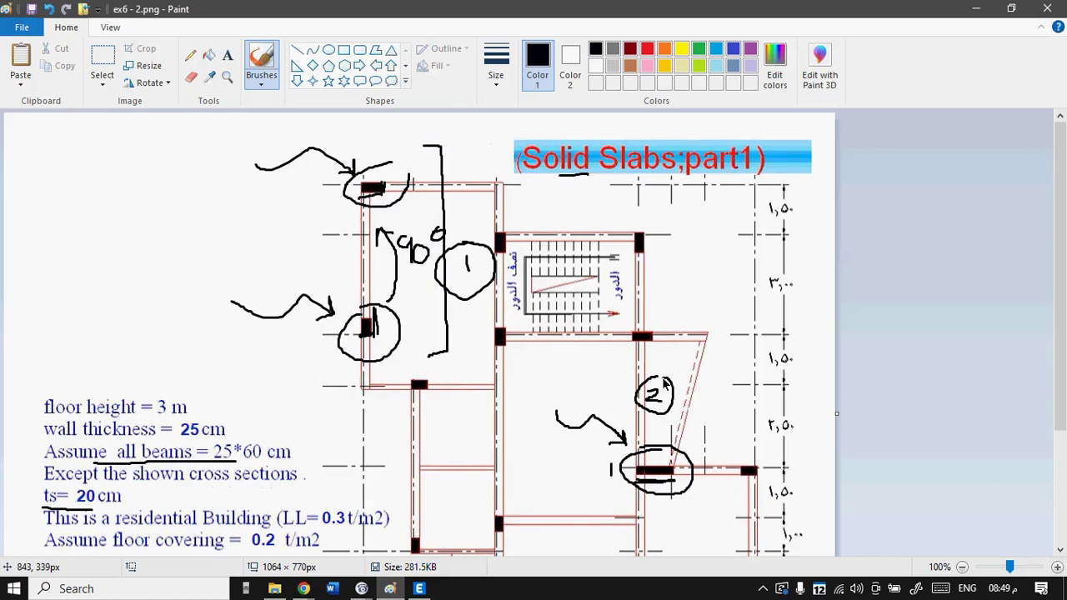
- Add check marks beside the three arrowed columns, underline the 90° note, and circle the upper-left column again
drag(310, 185, 359, 159)
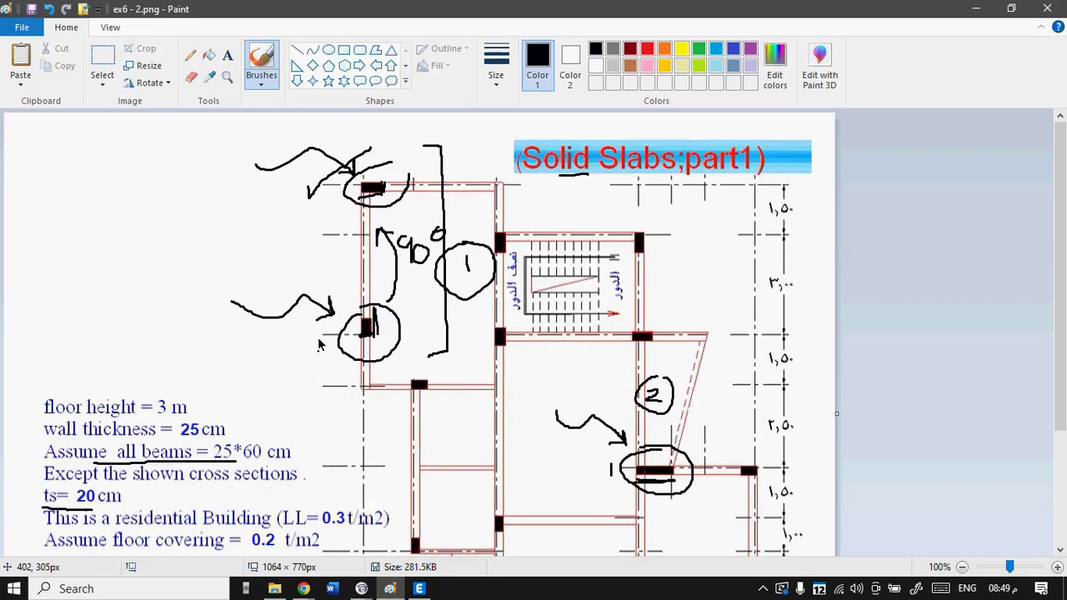
mouse_move(292, 347)
mouse_down()
mouse_move(291, 362)
mouse_move(331, 322)
mouse_up()
mouse_move(573, 494)
mouse_down()
mouse_move(583, 467)
mouse_move(623, 455)
mouse_up()
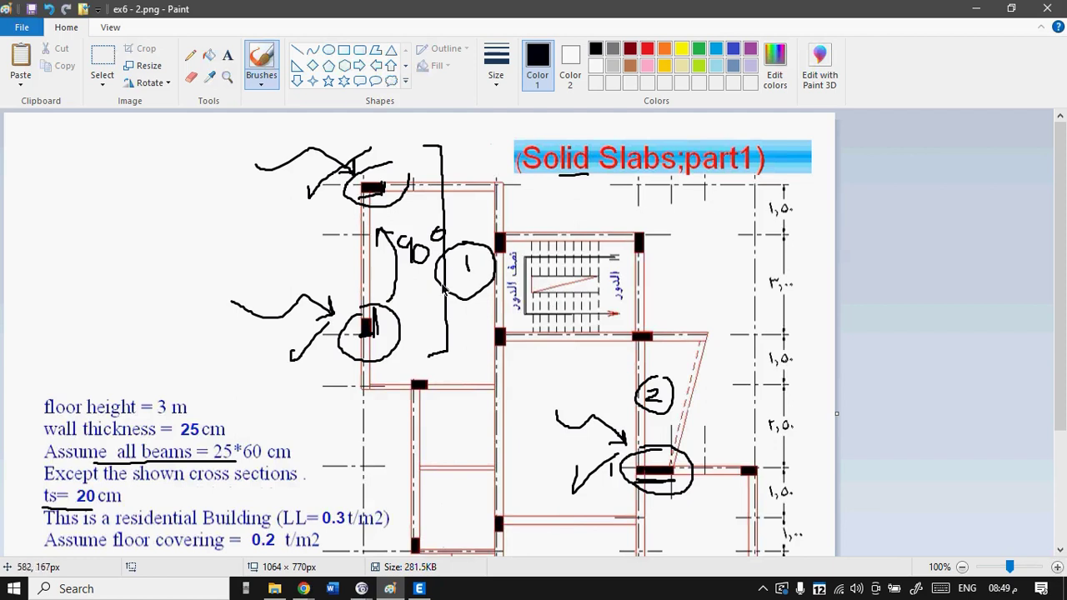
drag(385, 272, 430, 279)
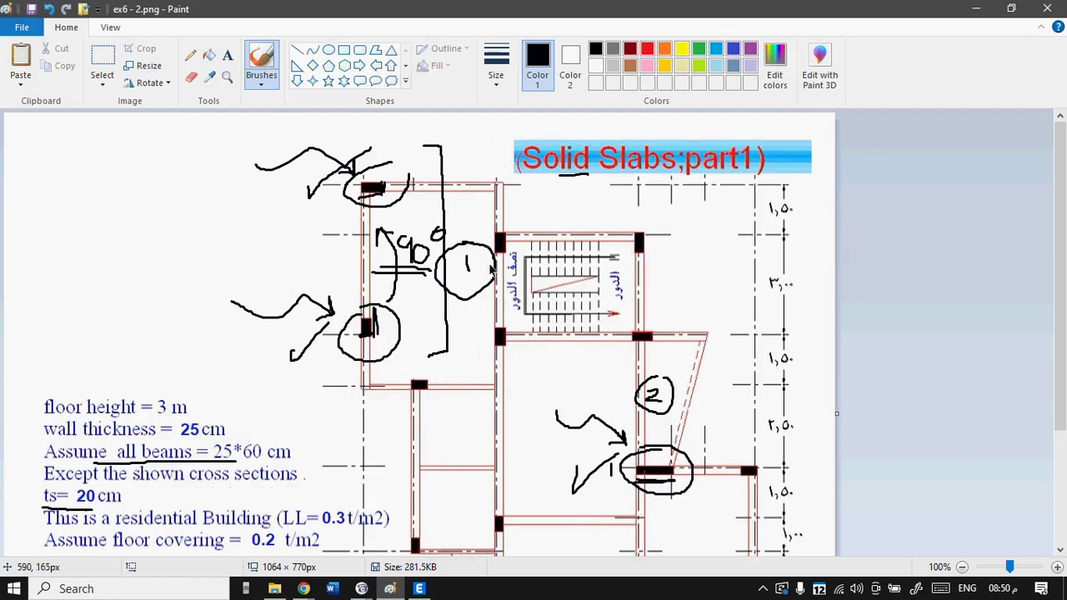
mouse_move(395, 149)
mouse_down()
mouse_move(337, 220)
mouse_move(413, 169)
mouse_move(371, 136)
mouse_up()
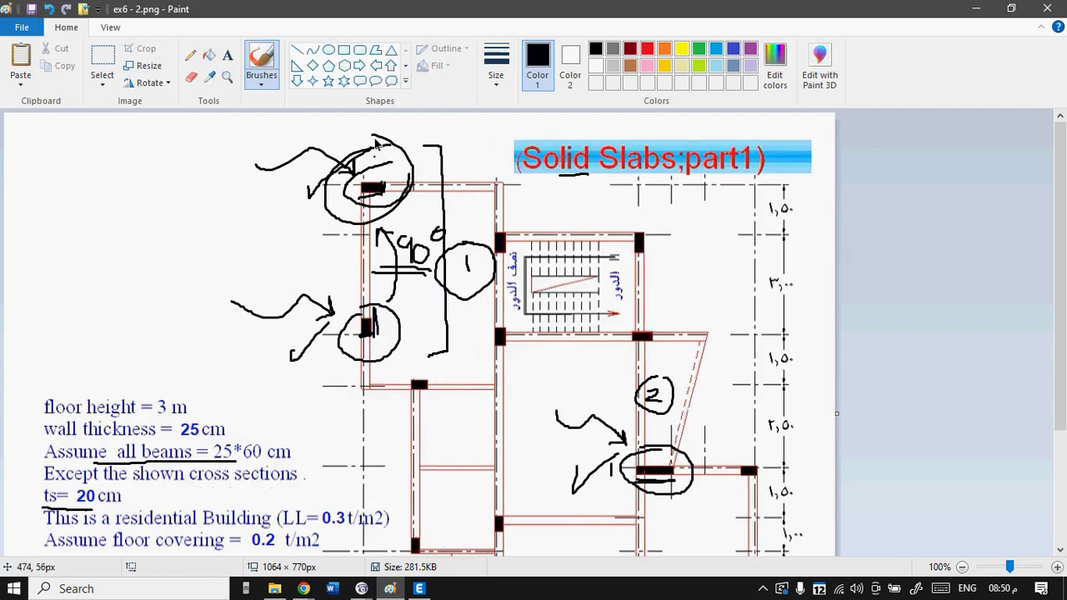
drag(139, 220, 202, 212)
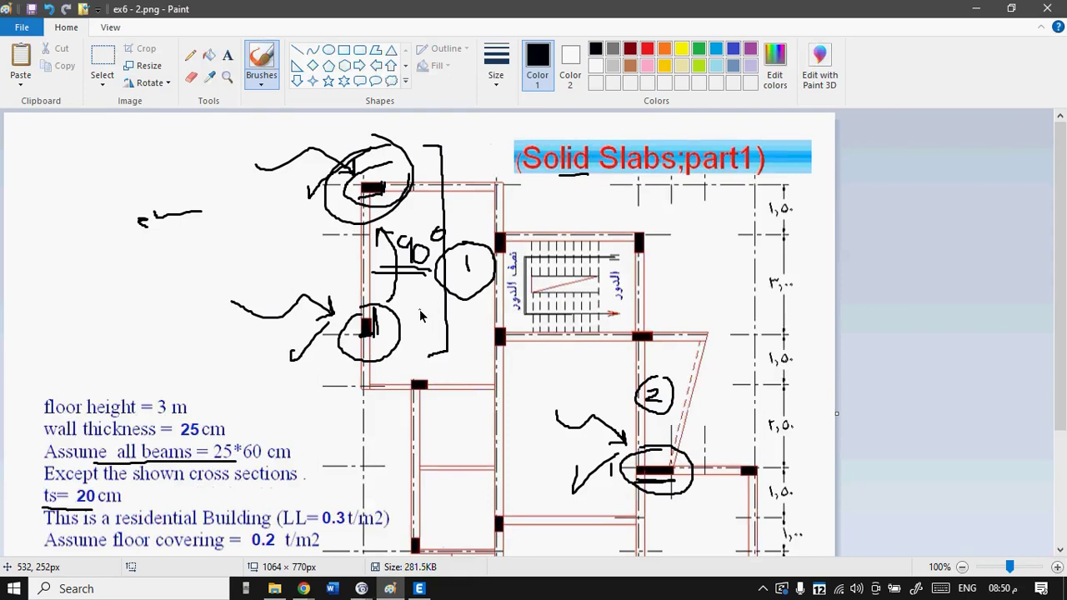
- Switch to ETABS and start a new concrete rectangular frame section named C1 25x50 cm
click(419, 588)
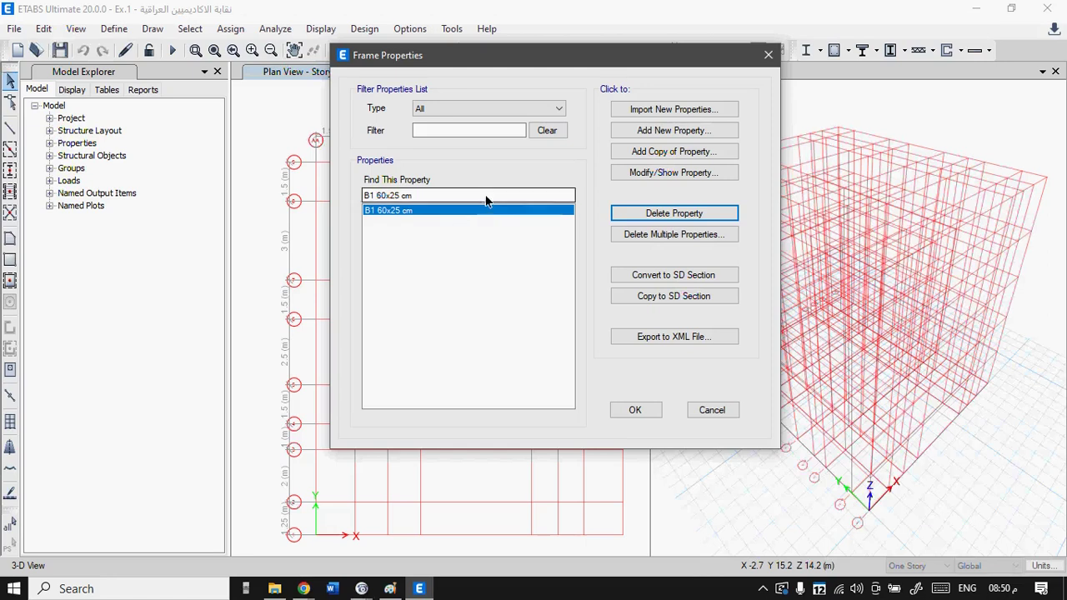
click(655, 135)
click(266, 258)
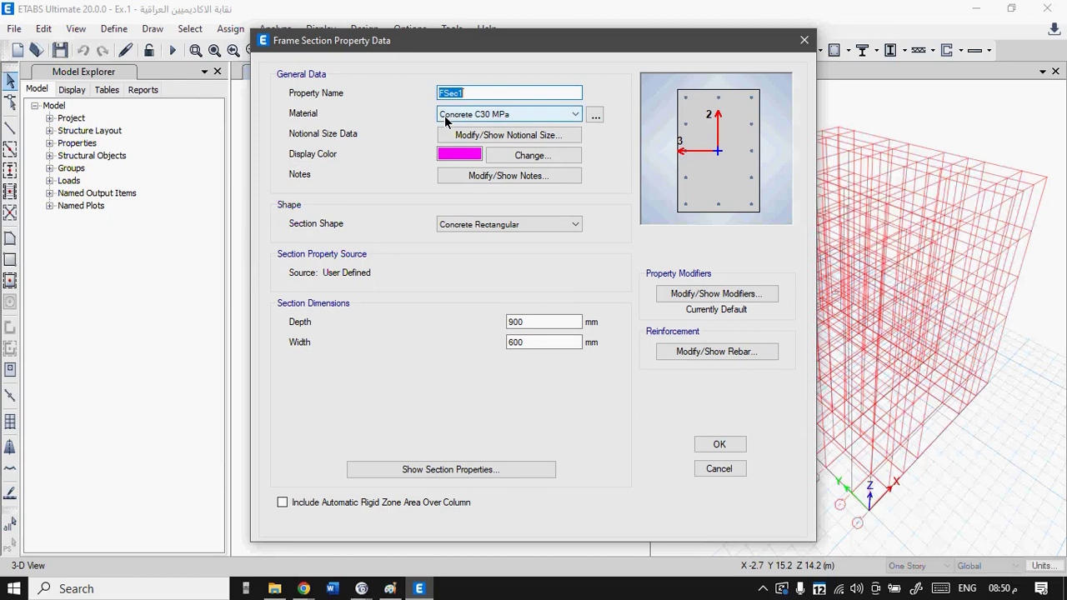
text(C1)
text( 25*)
text(x50)
text( cm)
- Review the material choice for the C1 section and keep Concrete C30 MPa
click(520, 115)
click(520, 114)
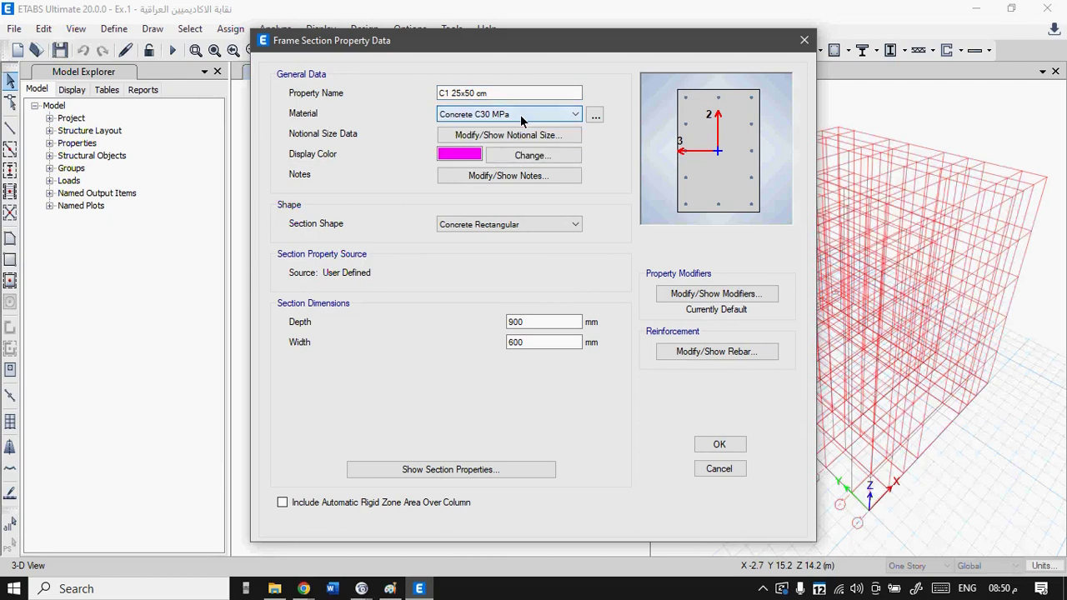
click(464, 94)
click(458, 115)
click(575, 115)
click(574, 115)
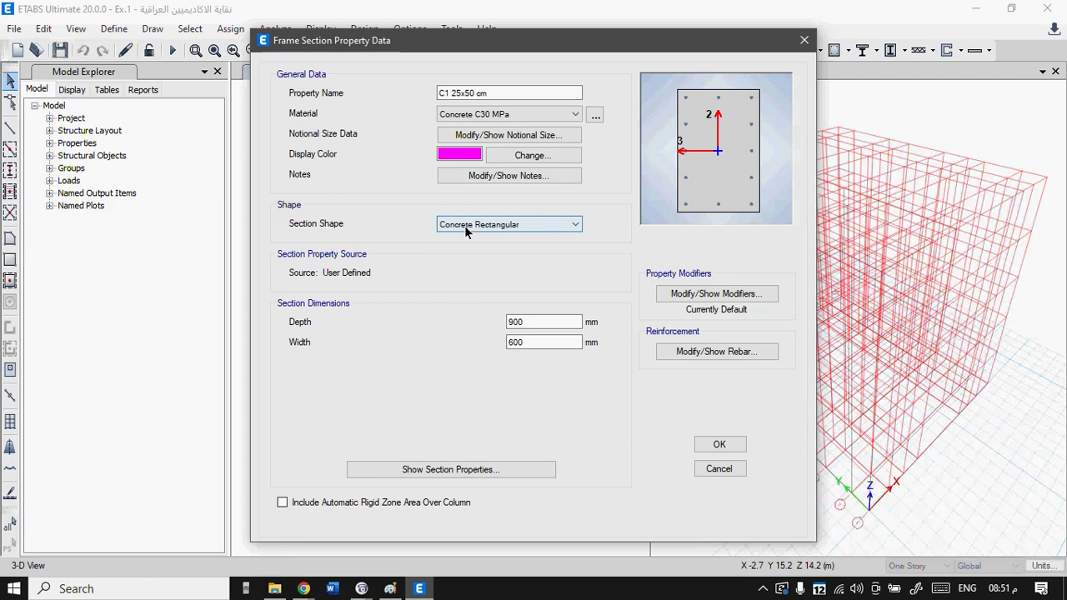
- Set the C1 section's depth to 500 mm and width to 250 mm, and confirm the section
double_click(533, 322)
text(50)
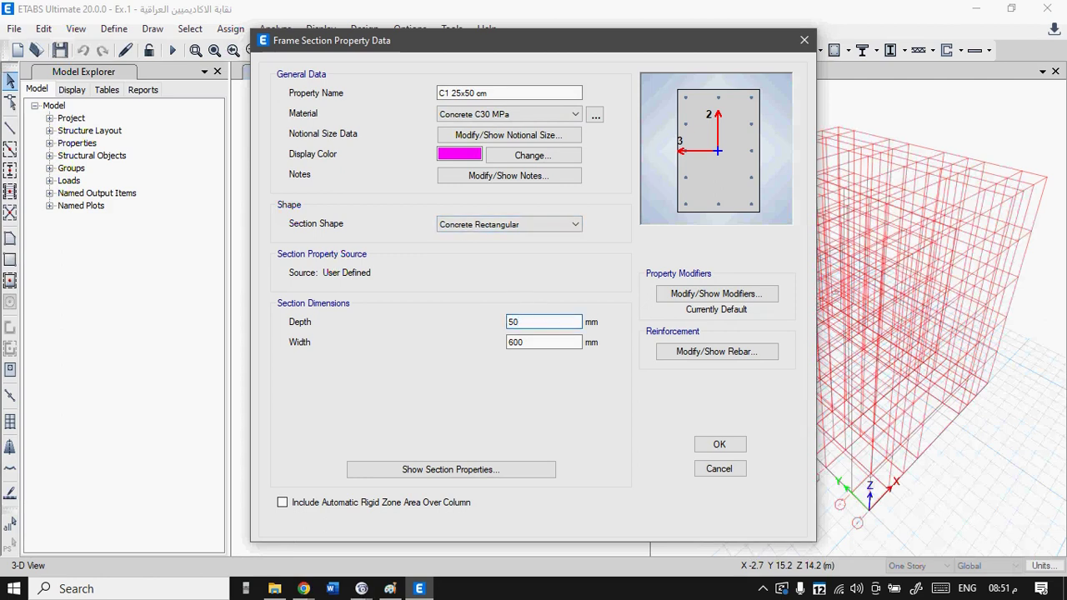
text(0)
double_click(510, 343)
text(25)
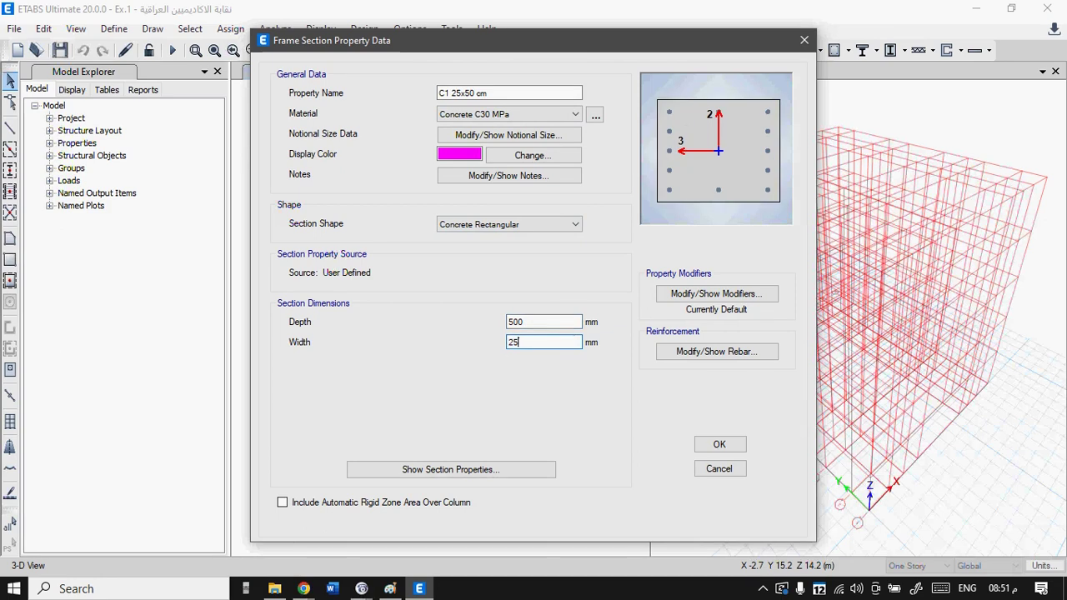
text(0)
click(536, 323)
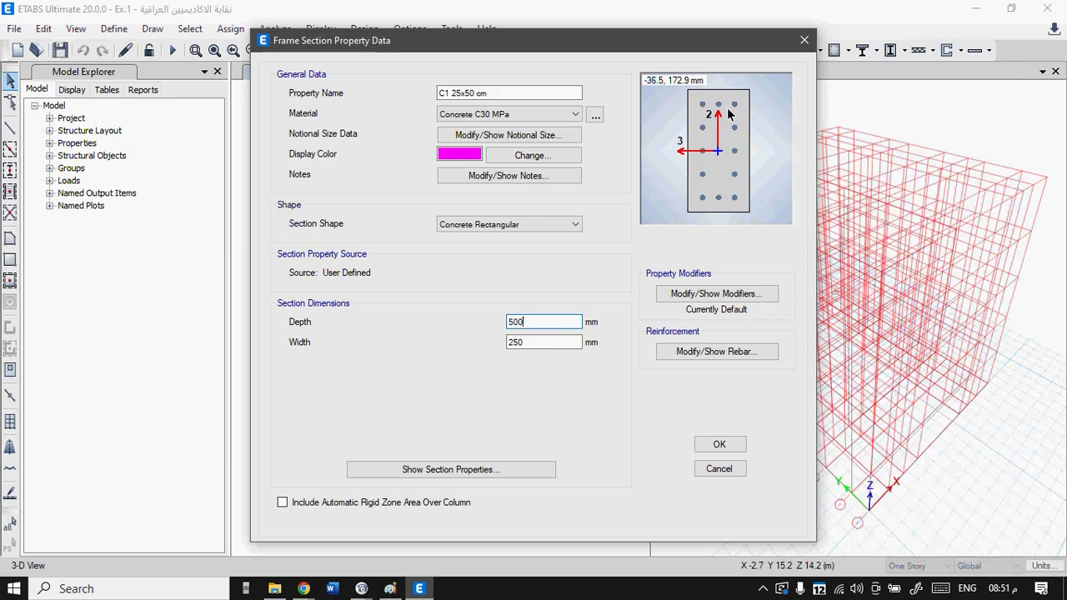
click(720, 446)
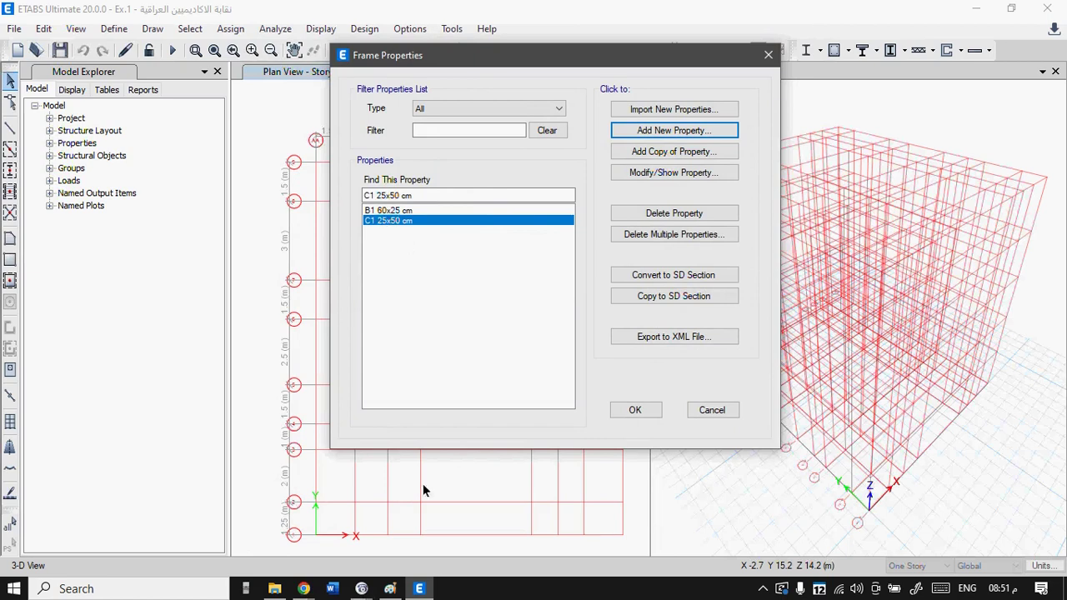
- Switch to the floor plan in Paint, mark the group 2 column's extents in red, and circle the 1.00 dimension below it
click(392, 589)
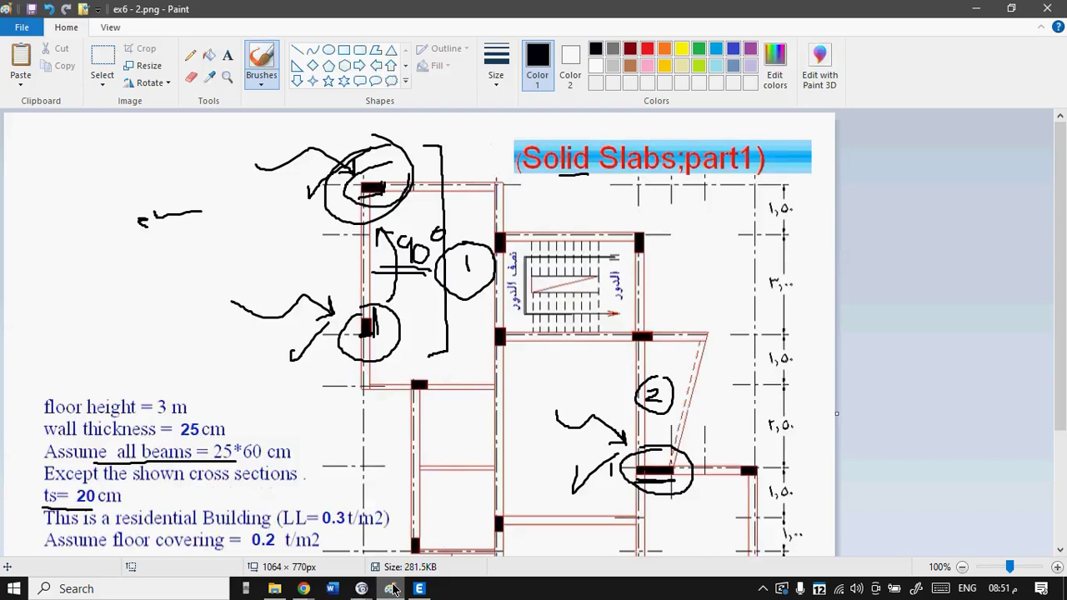
scroll(664, 308, down, 4)
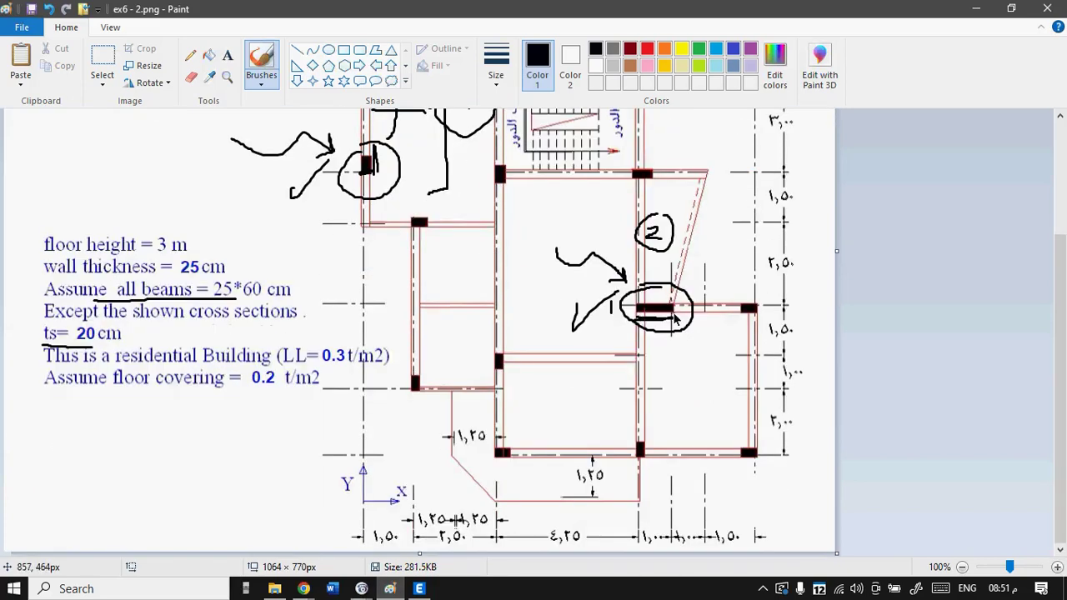
mouse_move(654, 315)
mouse_down()
mouse_move(642, 314)
mouse_move(675, 320)
mouse_move(637, 315)
mouse_up()
click(646, 50)
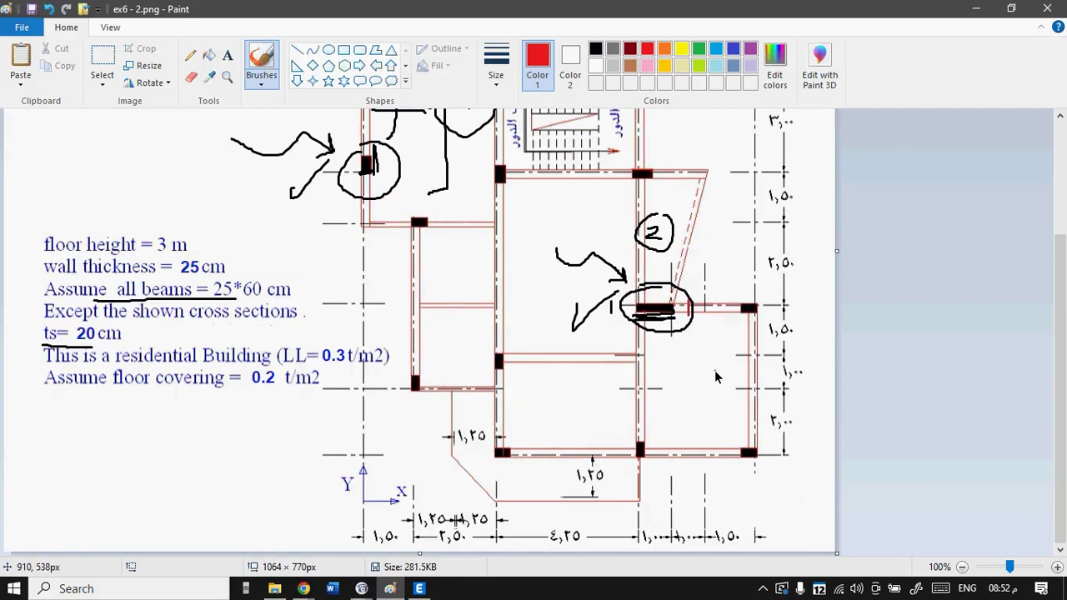
drag(671, 337, 671, 360)
mouse_move(641, 305)
mouse_down()
mouse_move(640, 295)
mouse_move(643, 355)
mouse_up()
mouse_move(652, 518)
mouse_down()
mouse_move(631, 538)
mouse_move(651, 554)
mouse_move(670, 533)
mouse_move(645, 520)
mouse_up()
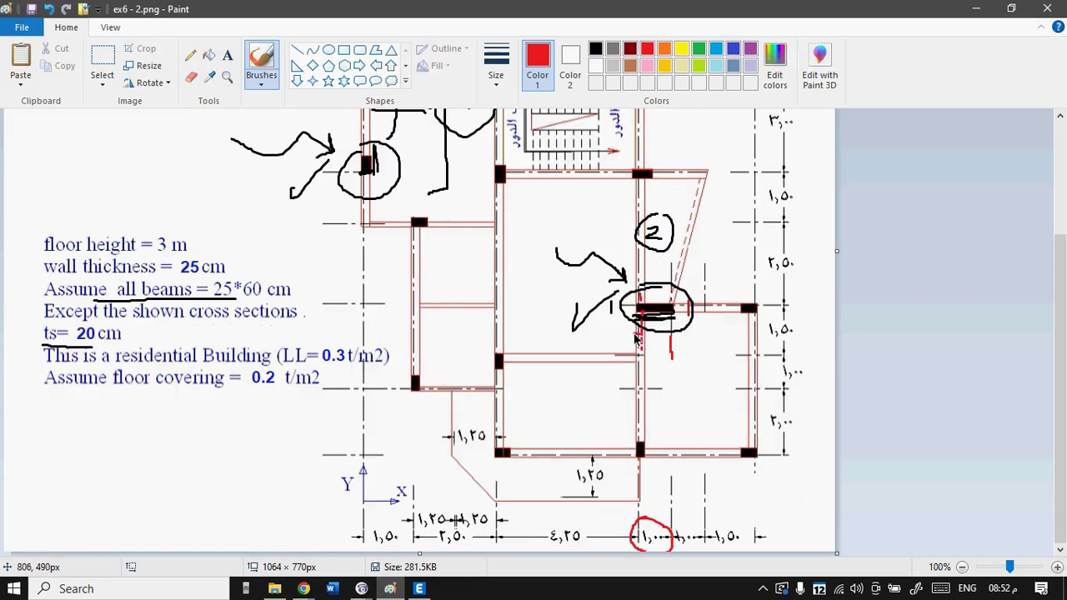
- Write 112.5 in red beside the group 2 column, with a pointer to it, an underline, and a curved arrow
drag(623, 342, 642, 336)
mouse_move(719, 243)
mouse_down()
mouse_move(726, 269)
mouse_move(740, 253)
mouse_move(760, 280)
mouse_up()
mouse_move(773, 240)
mouse_down()
mouse_move(785, 242)
mouse_move(775, 254)
mouse_up()
mouse_move(710, 236)
mouse_down()
mouse_move(737, 225)
mouse_move(700, 244)
mouse_move(702, 284)
mouse_up()
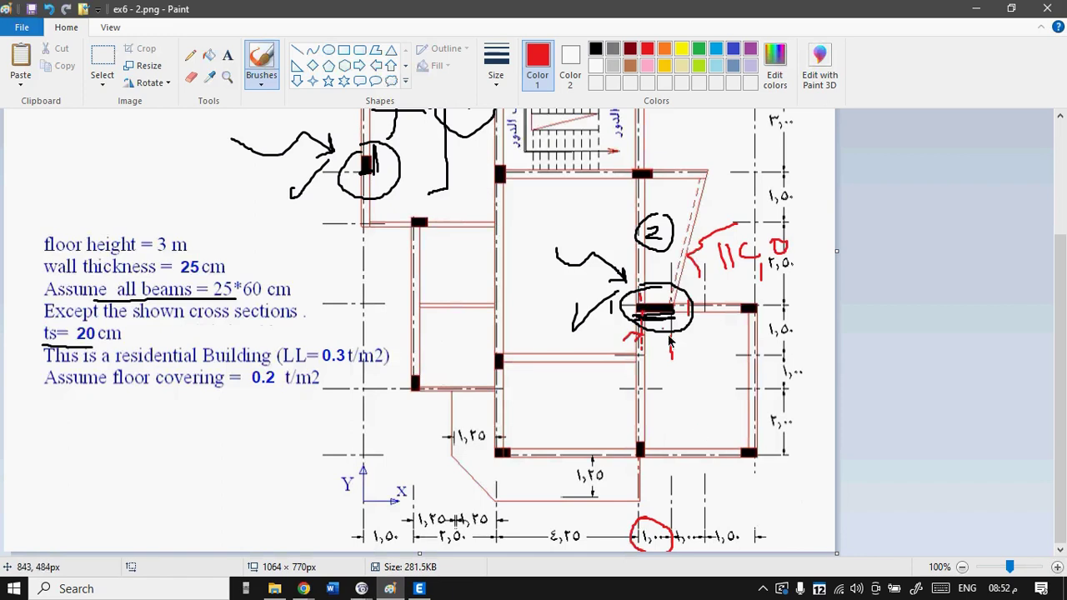
drag(637, 316, 682, 317)
mouse_move(693, 404)
mouse_down()
mouse_move(702, 381)
mouse_move(699, 350)
mouse_up()
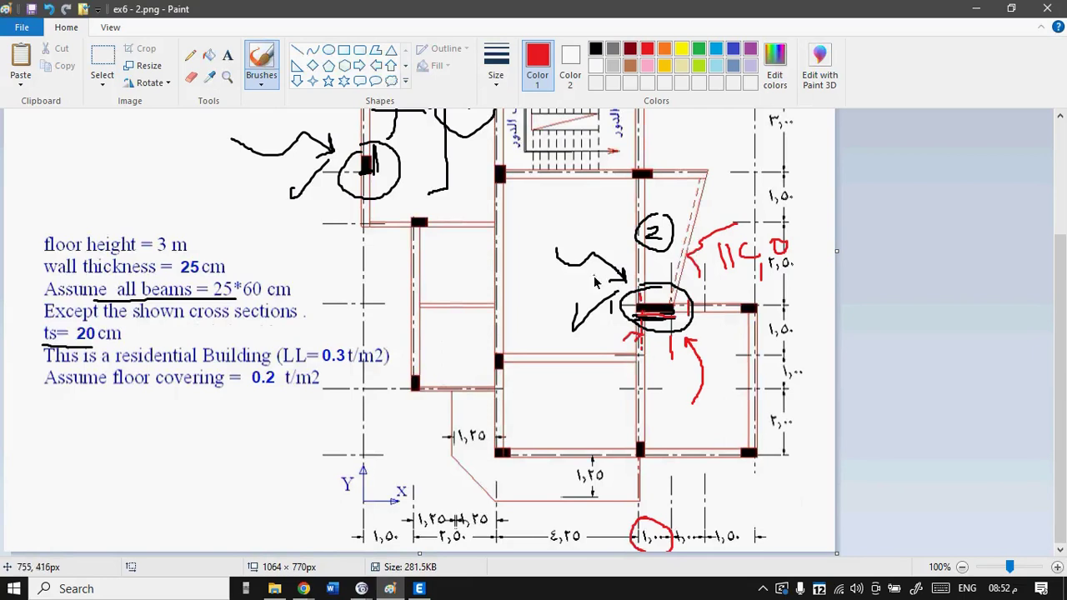
- Write ACI318 in red in the middle bay and mark both edges of the beam below it
mouse_move(522, 234)
mouse_down()
mouse_move(527, 211)
mouse_move(531, 221)
mouse_move(567, 205)
mouse_move(564, 231)
mouse_move(588, 209)
mouse_move(581, 235)
mouse_move(601, 234)
mouse_up()
mouse_move(620, 199)
mouse_down()
mouse_move(612, 219)
mouse_move(622, 228)
mouse_move(618, 213)
mouse_up()
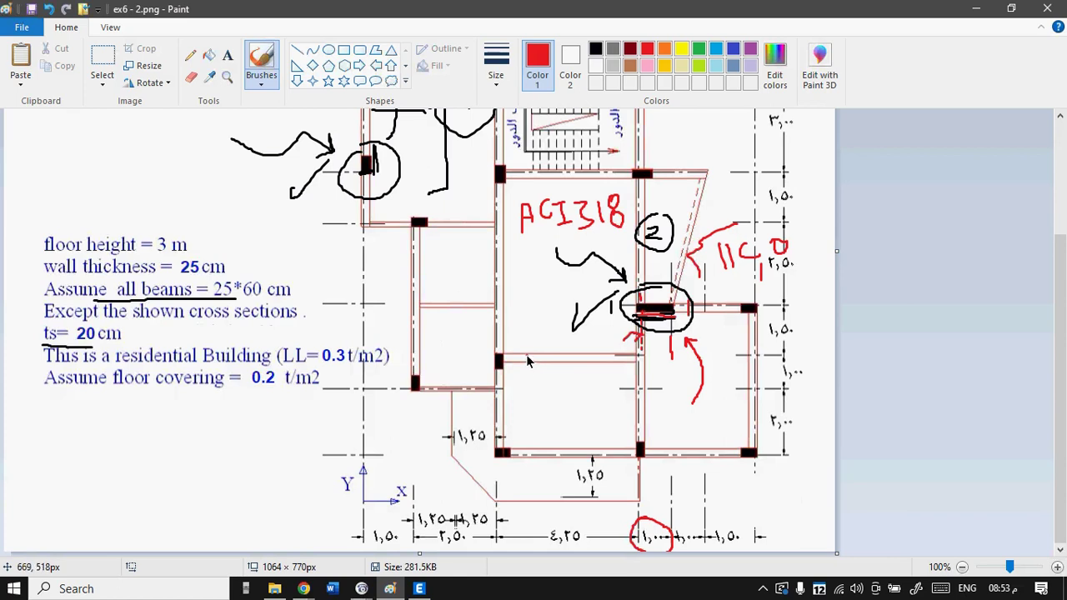
mouse_move(527, 356)
mouse_down()
mouse_move(553, 357)
mouse_move(542, 362)
mouse_up()
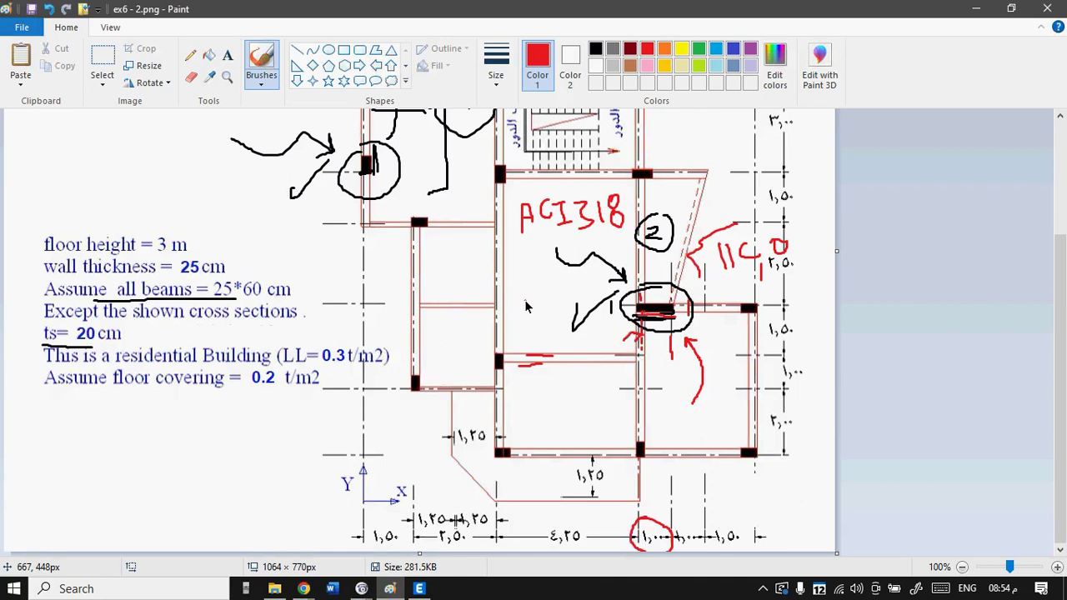
- Switch to ETABS and copy the C1 25x50 cm section as a new section named C2 25x112.5 cm
click(419, 589)
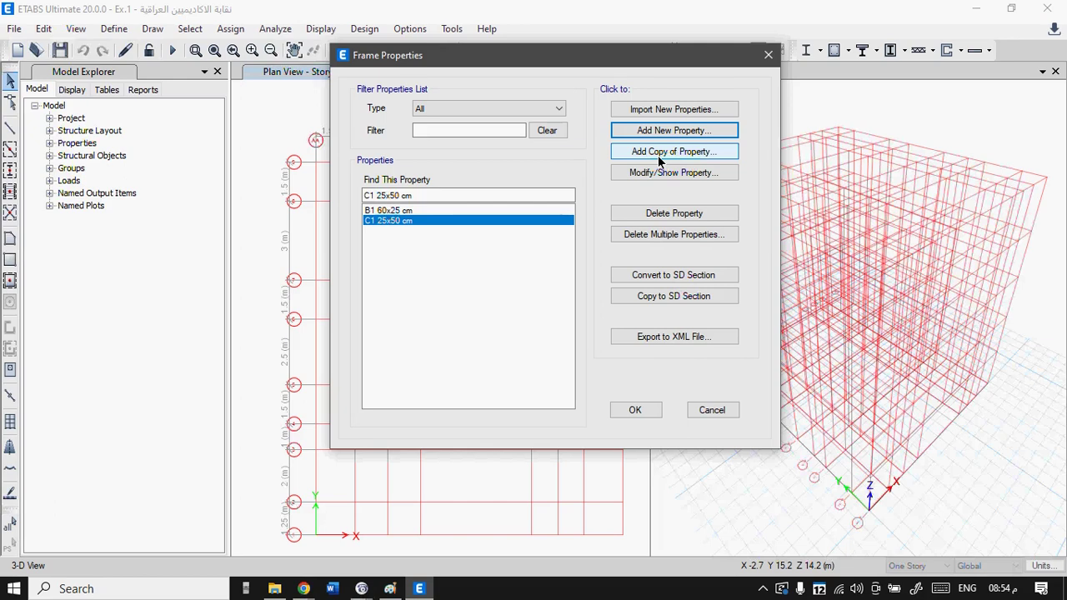
click(385, 221)
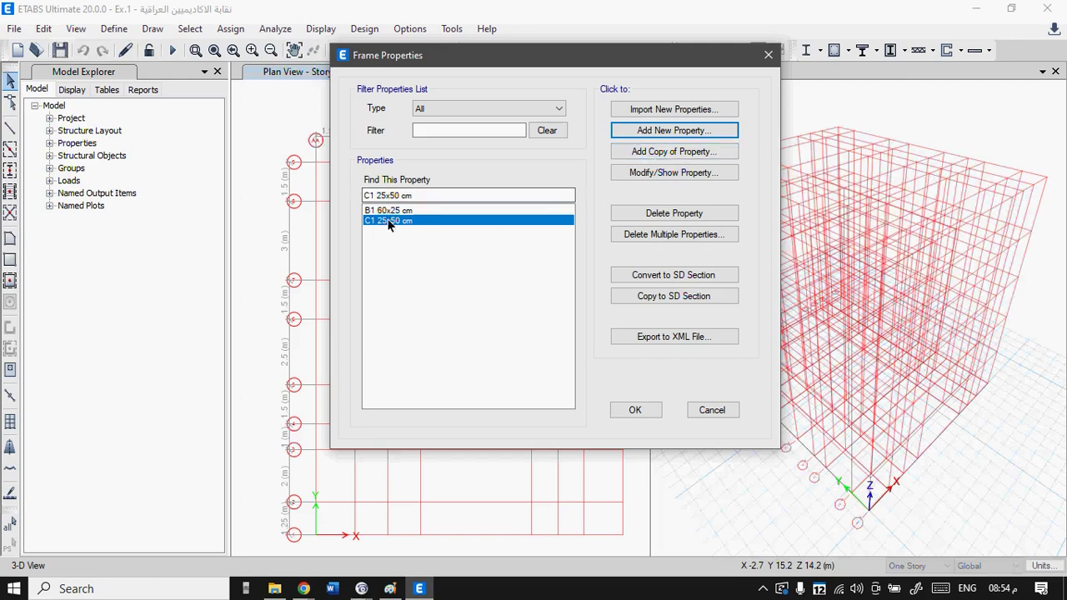
click(638, 157)
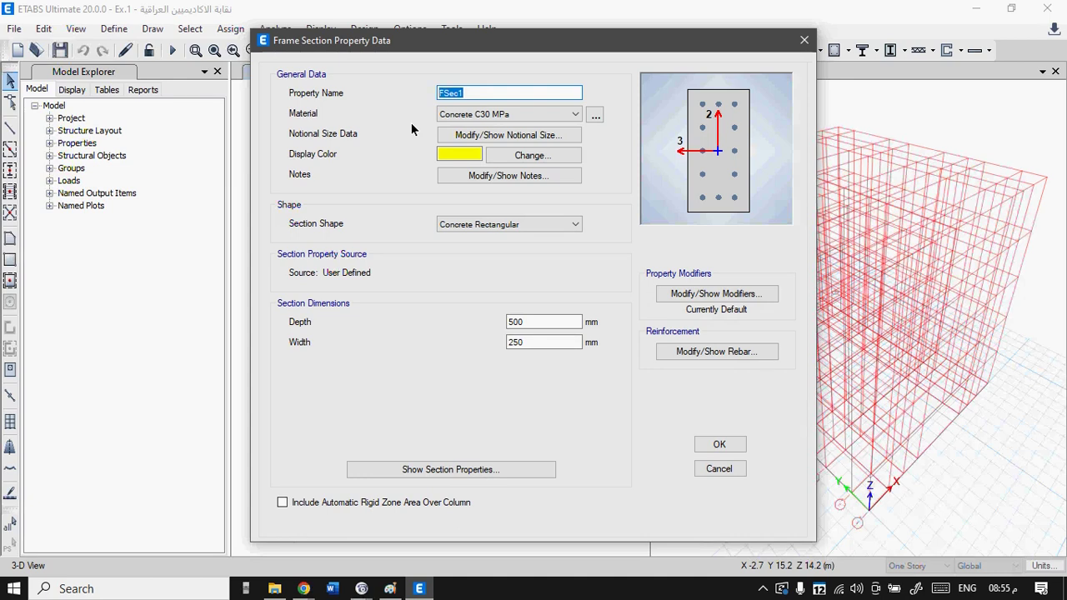
text(C2)
text(25x112.5 cm)
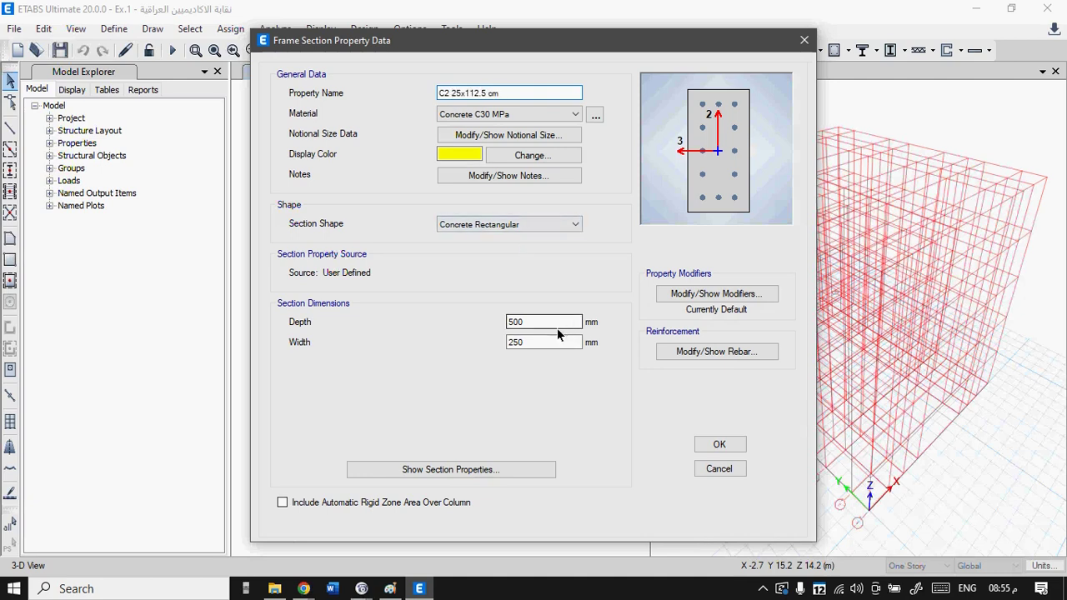
- Set the C2 section's depth to 112.5 cm, then confirm the section and the frame properties
double_click(517, 324)
text(112.5cm)
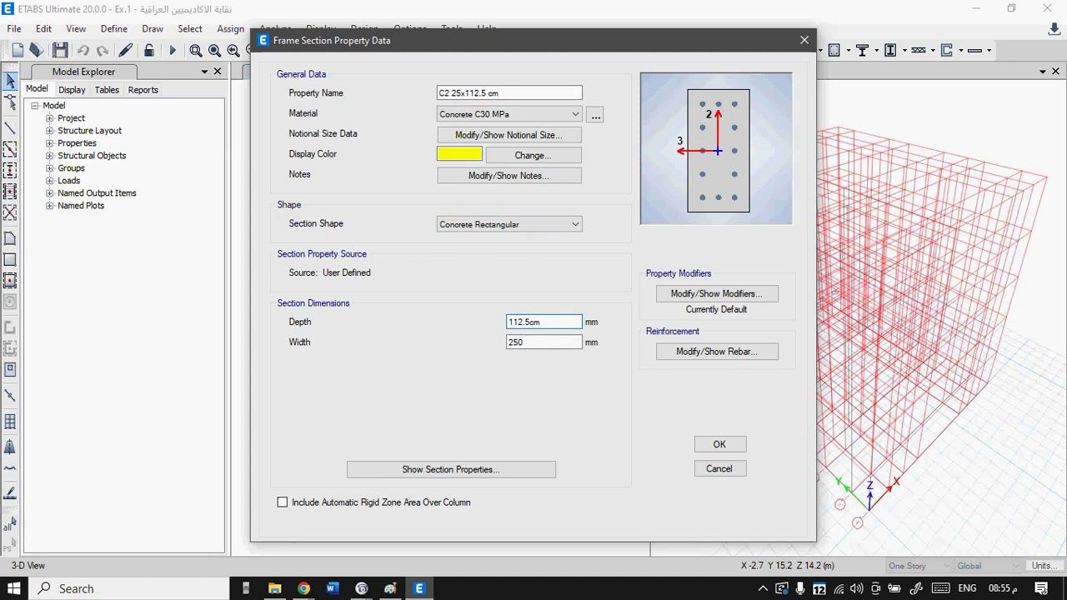
key(Return)
click(541, 342)
click(531, 324)
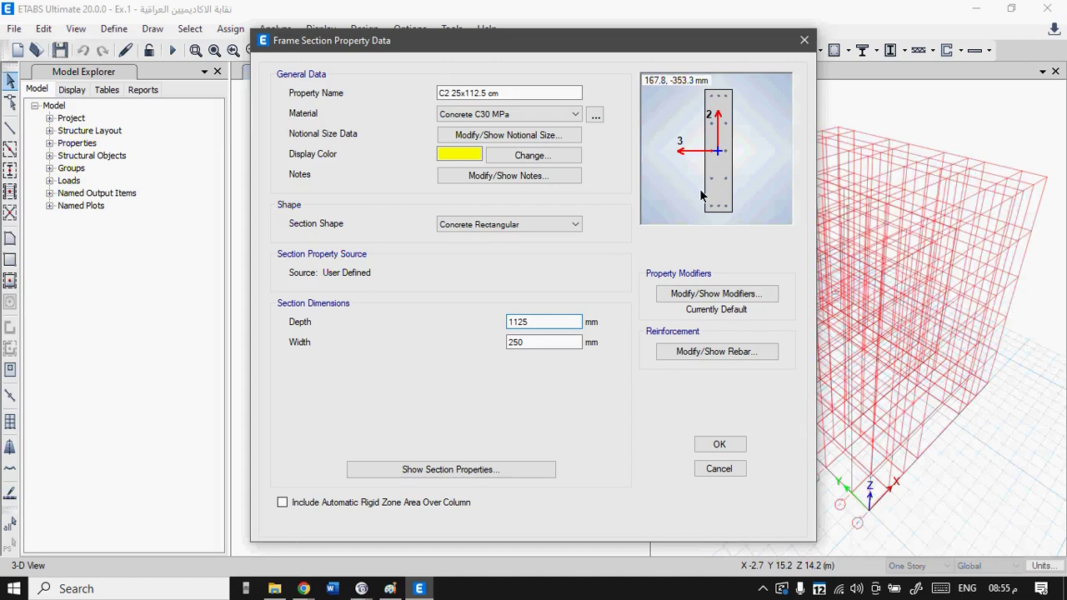
click(710, 446)
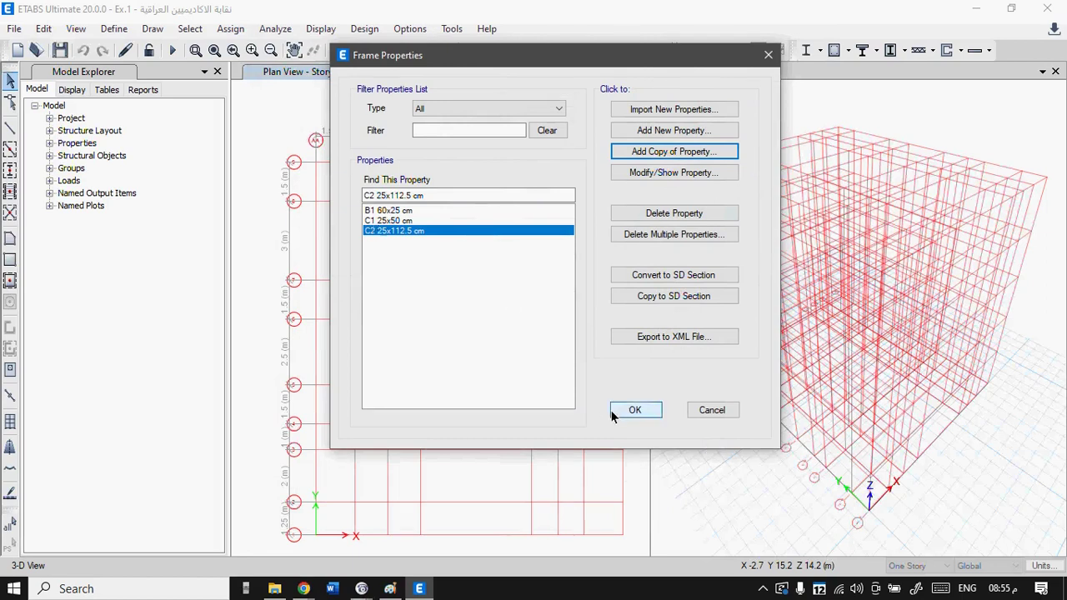
click(633, 409)
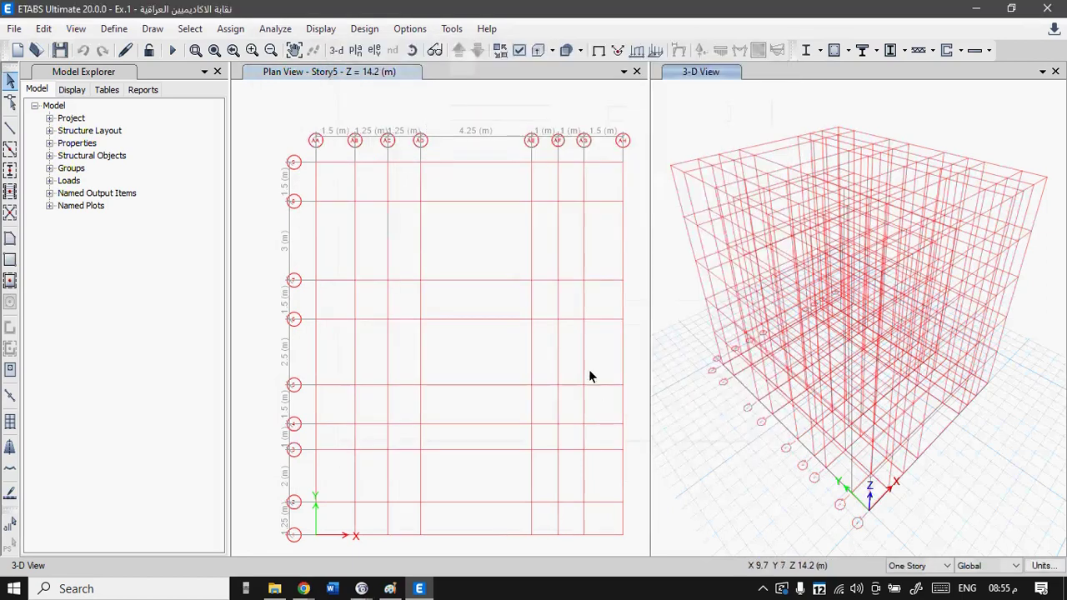
- Open the slab section definitions and bring up the Slab1 property for modification
click(113, 30)
mouse_move(255, 80)
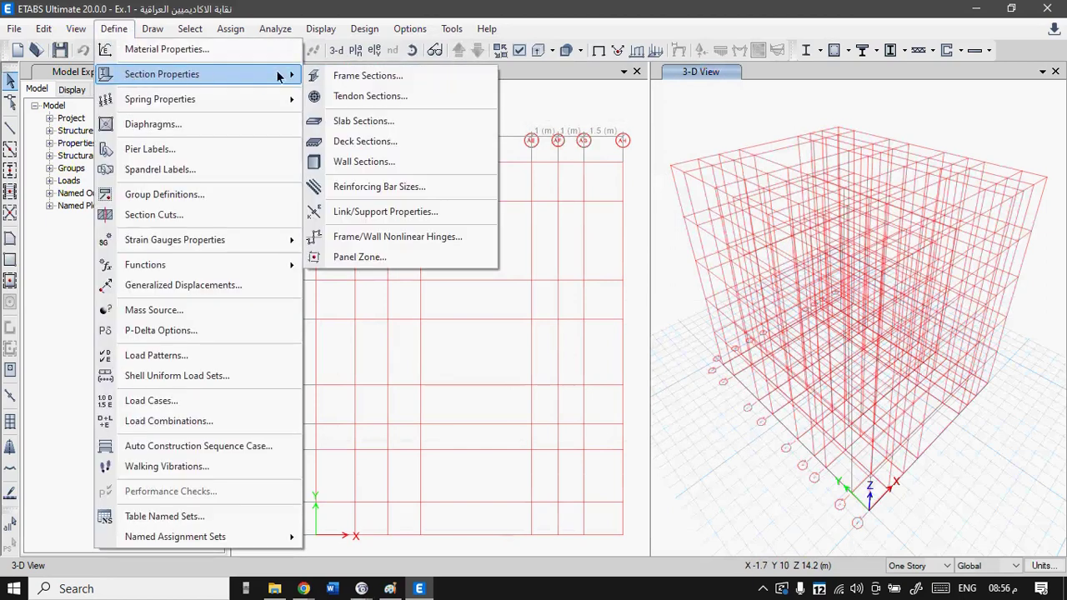
click(383, 121)
drag(425, 181, 427, 166)
click(406, 231)
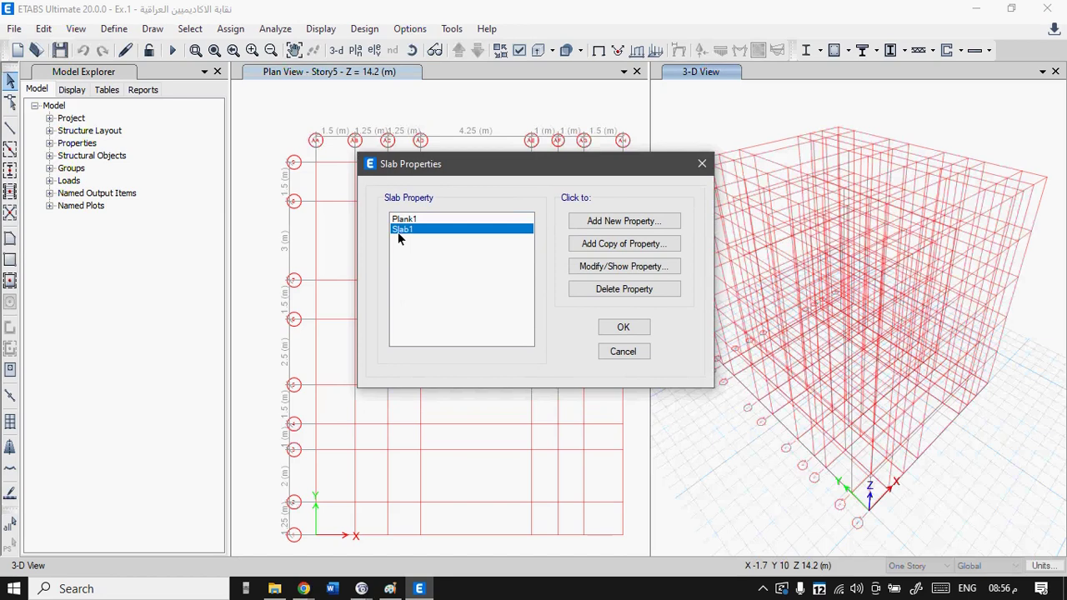
click(589, 267)
- Rename the slab property as Soild Slab ts 20cm
drag(562, 126, 549, 125)
click(531, 125)
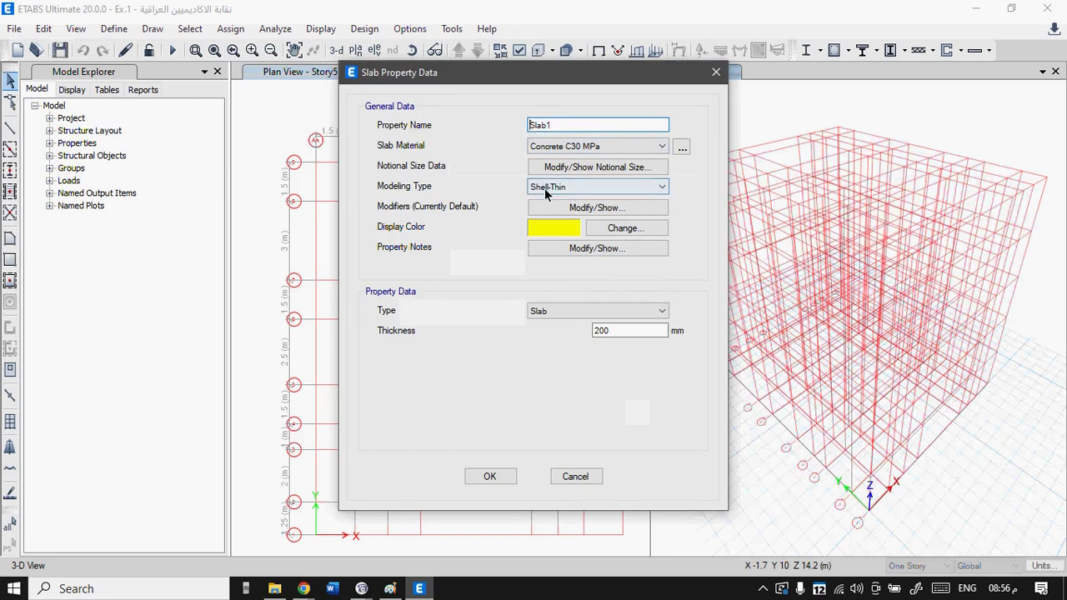
text(Soild)
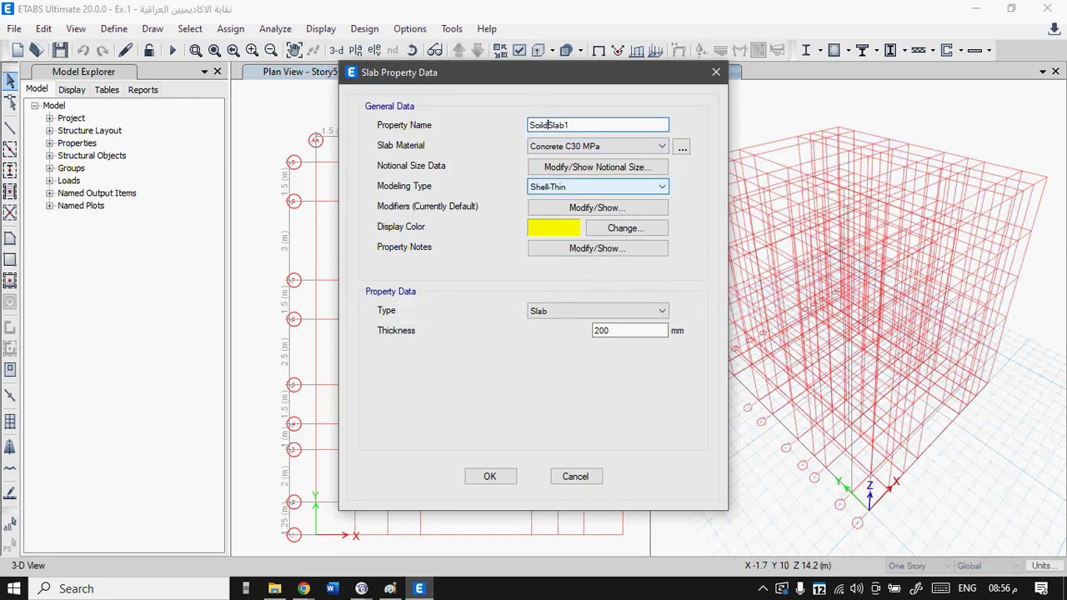
drag(566, 125, 572, 125)
key(BackSpace)
click(585, 126)
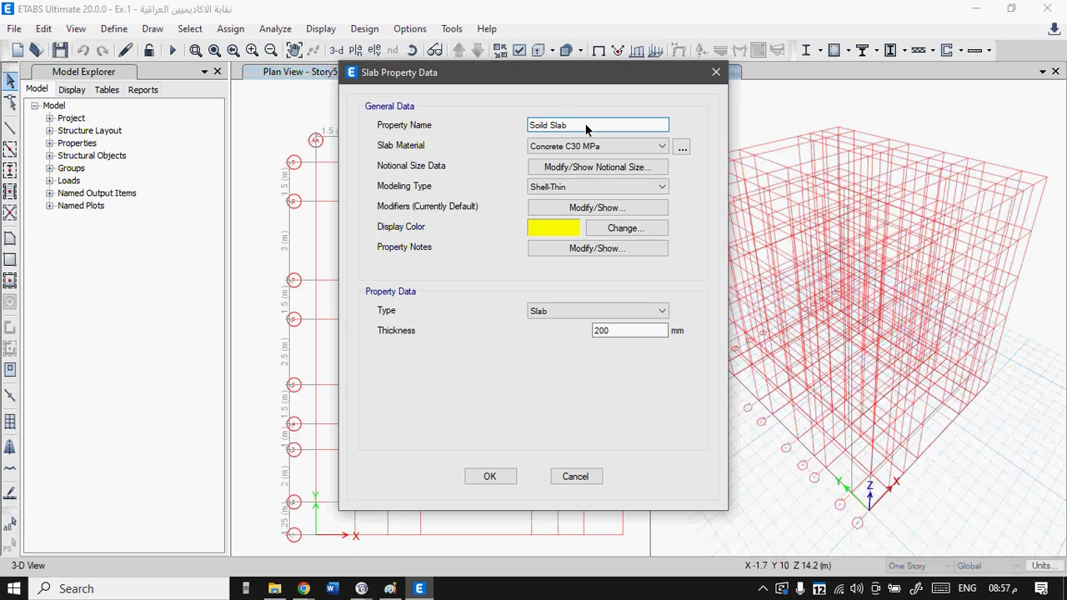
text(ts 20cm)
- Try the Drop, Ribbed and Waffle types for the slab property and compare their dimension parameters
click(575, 311)
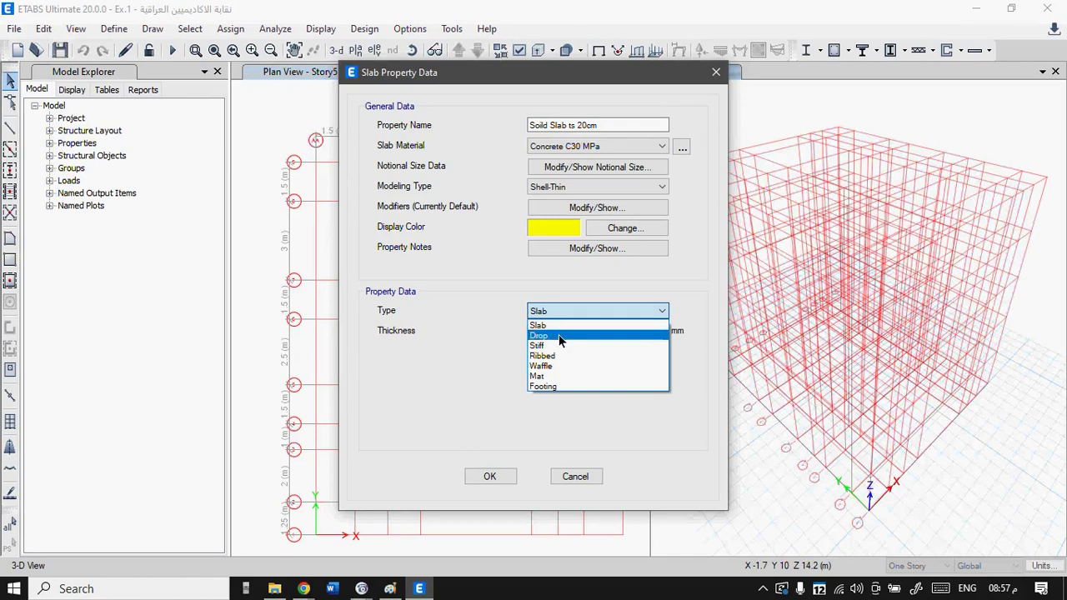
click(559, 334)
double_click(607, 330)
click(608, 331)
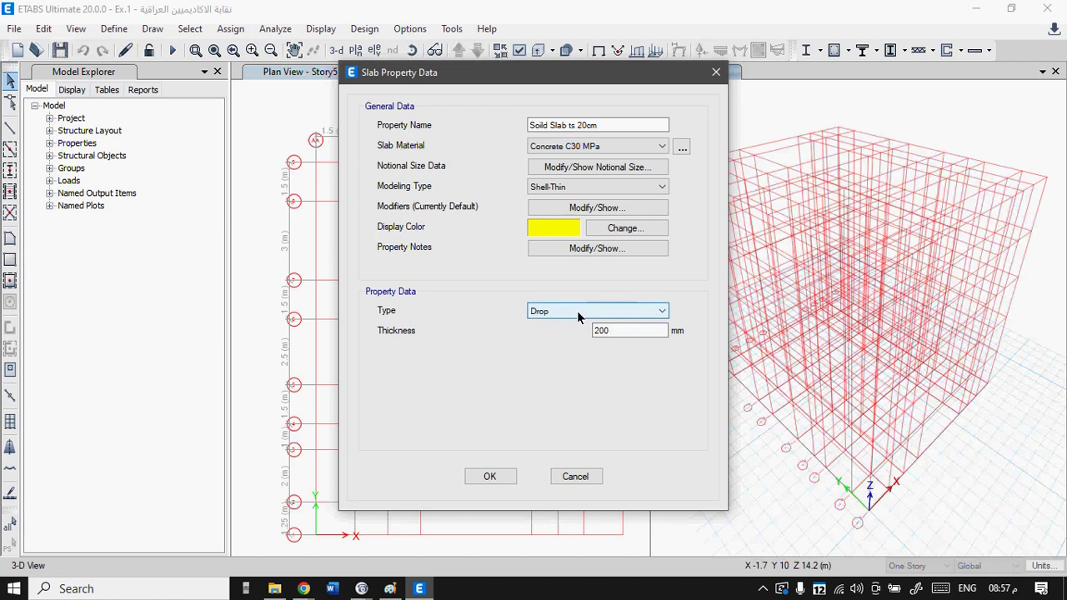
click(577, 311)
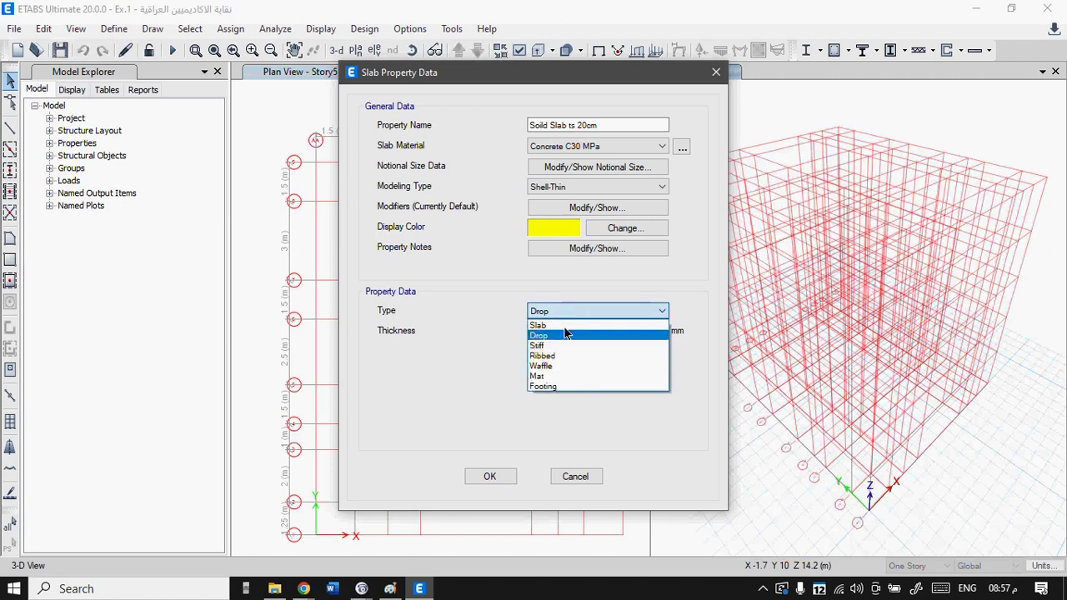
click(554, 356)
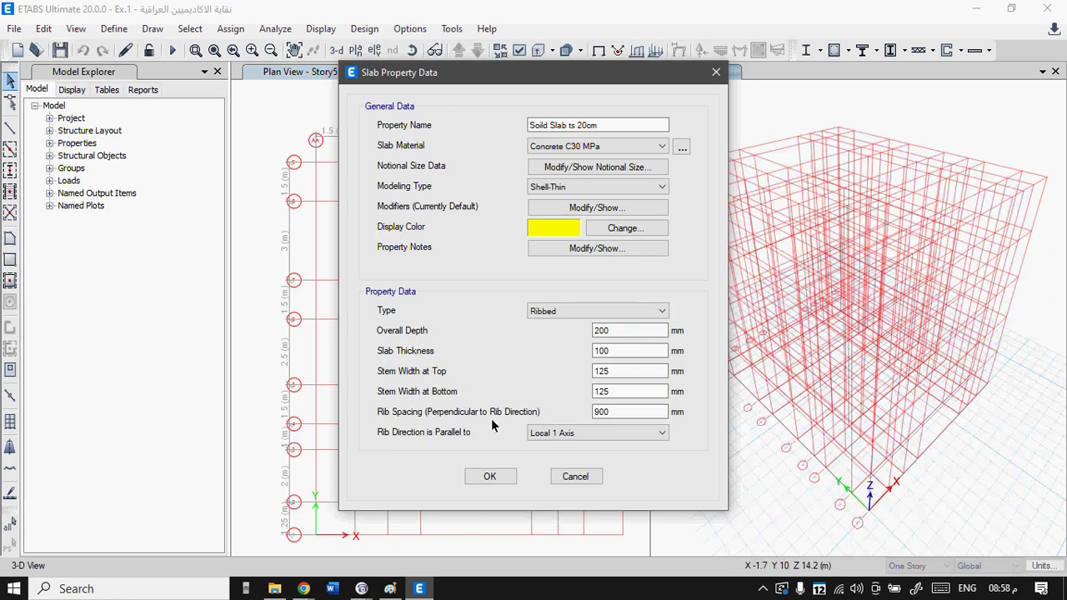
click(541, 315)
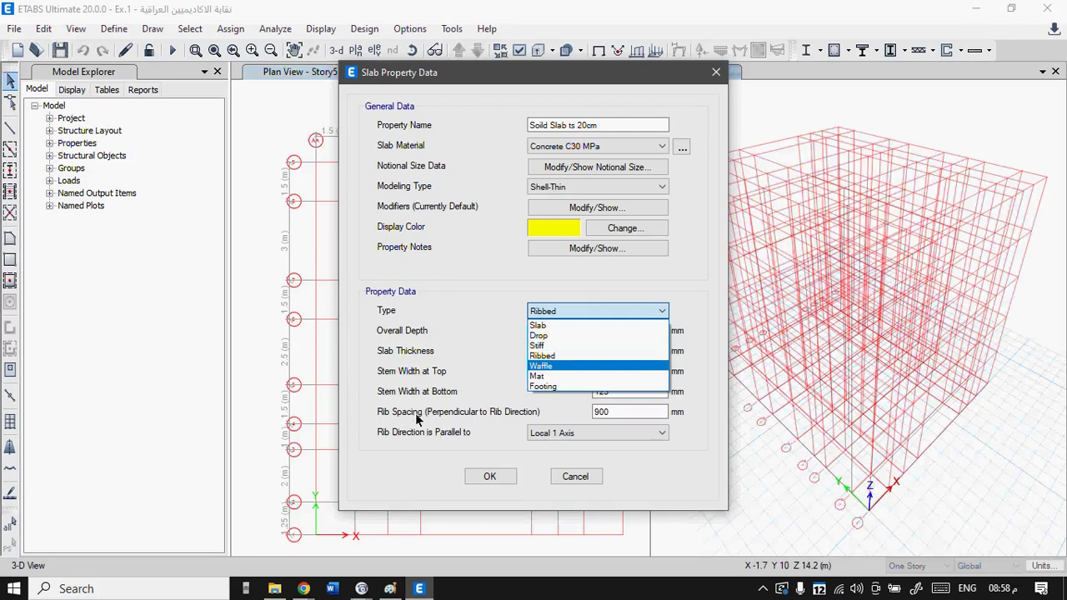
click(540, 368)
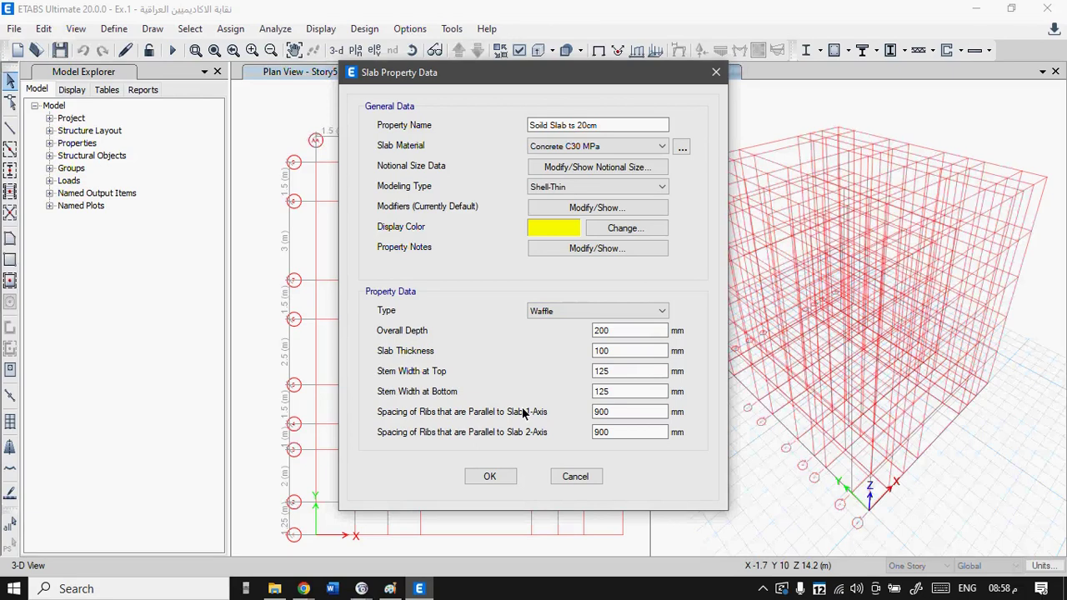
- Set the Soild Slab ts 20cm property's type to Slab and confirm the property data
click(553, 313)
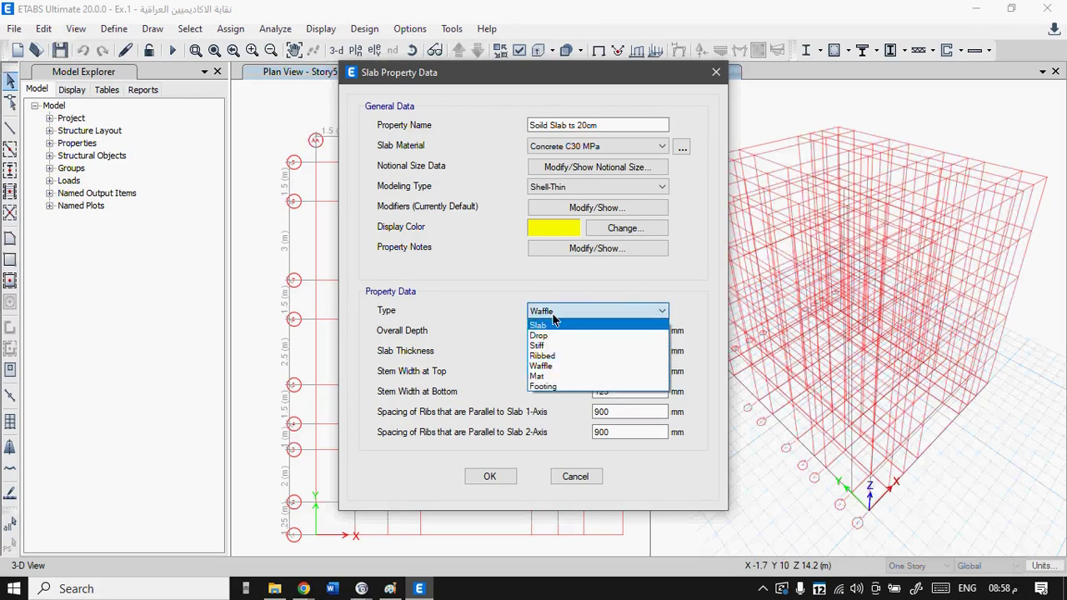
click(554, 327)
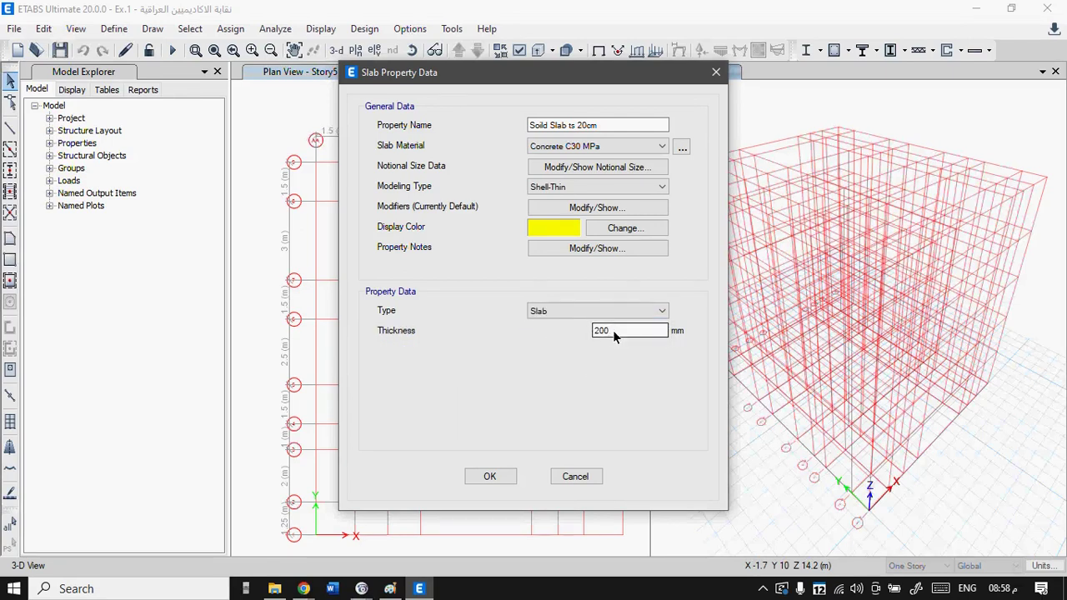
click(508, 474)
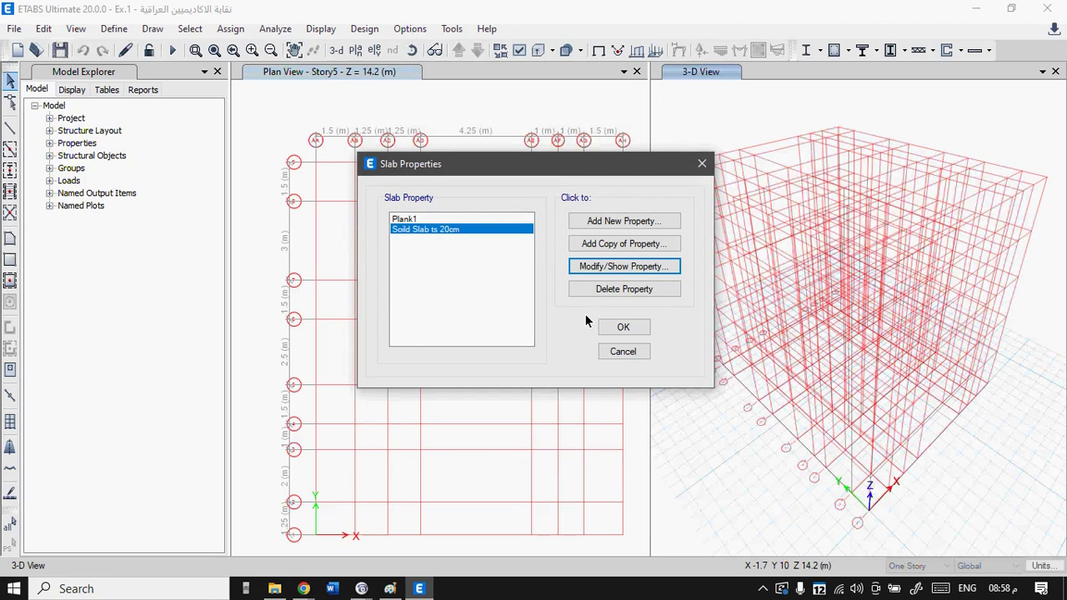
- Reopen the Soild Slab ts 20cm property, make sure its type is Slab, and confirm the property and the slab definitions
click(603, 267)
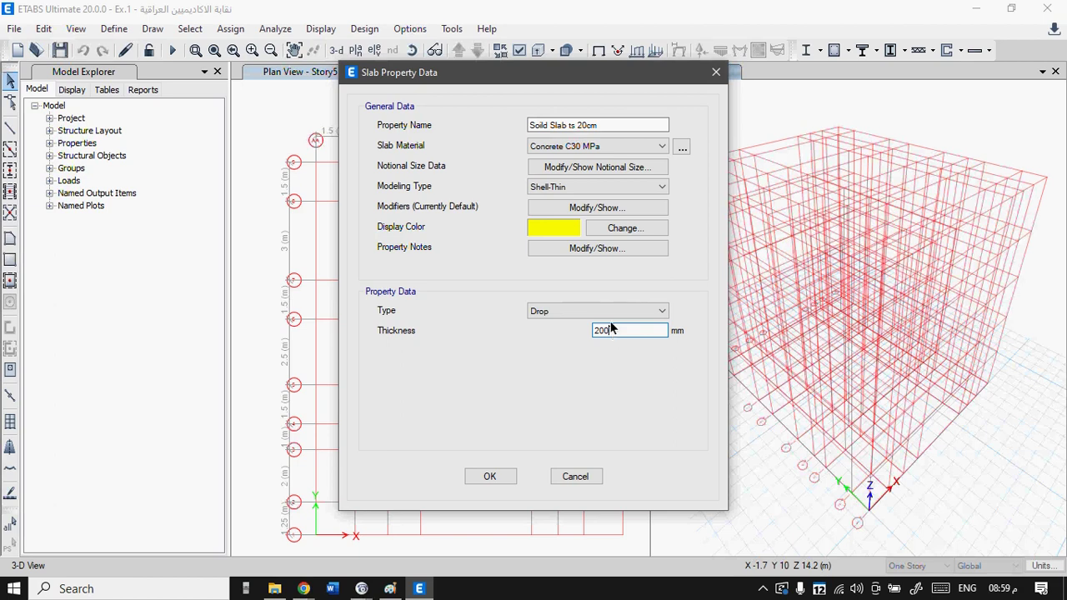
click(615, 311)
click(579, 326)
click(492, 484)
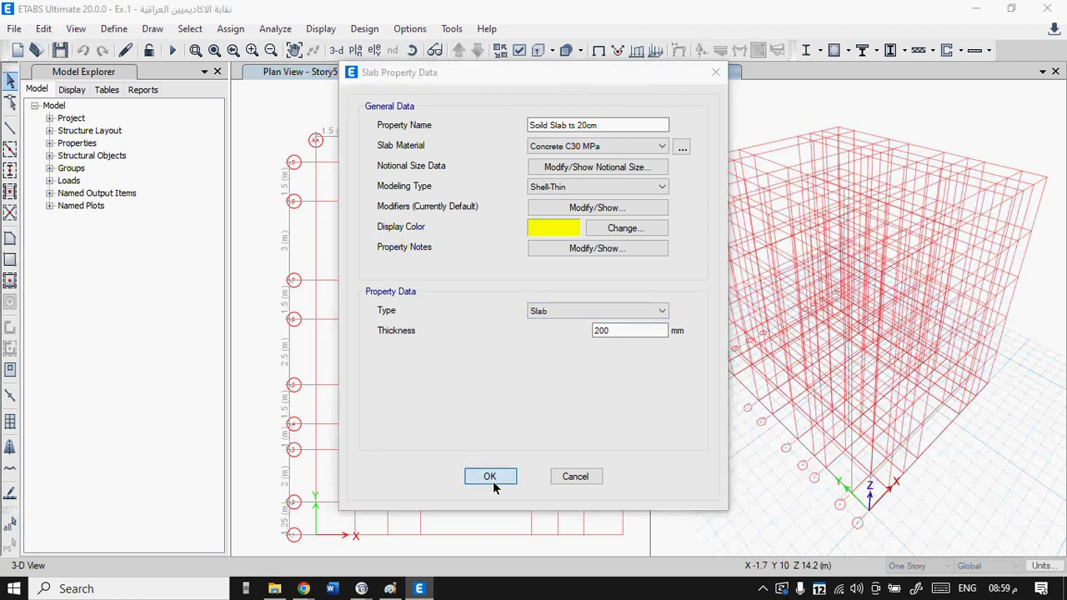
click(621, 329)
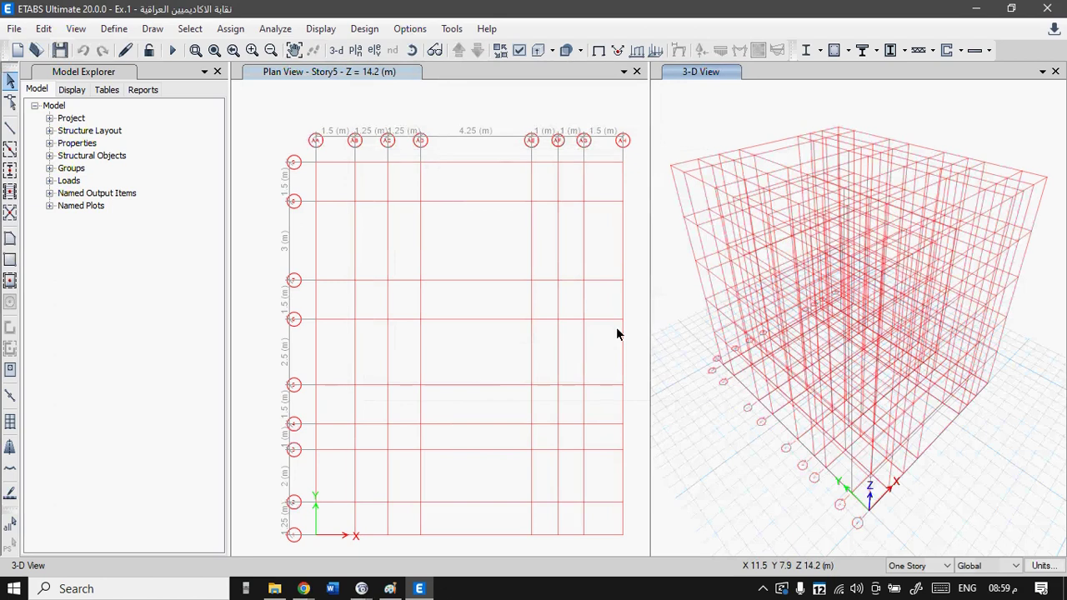
- Review the bar IDs, areas and diameters in the reinforcing bar size definitions, then close them
click(112, 30)
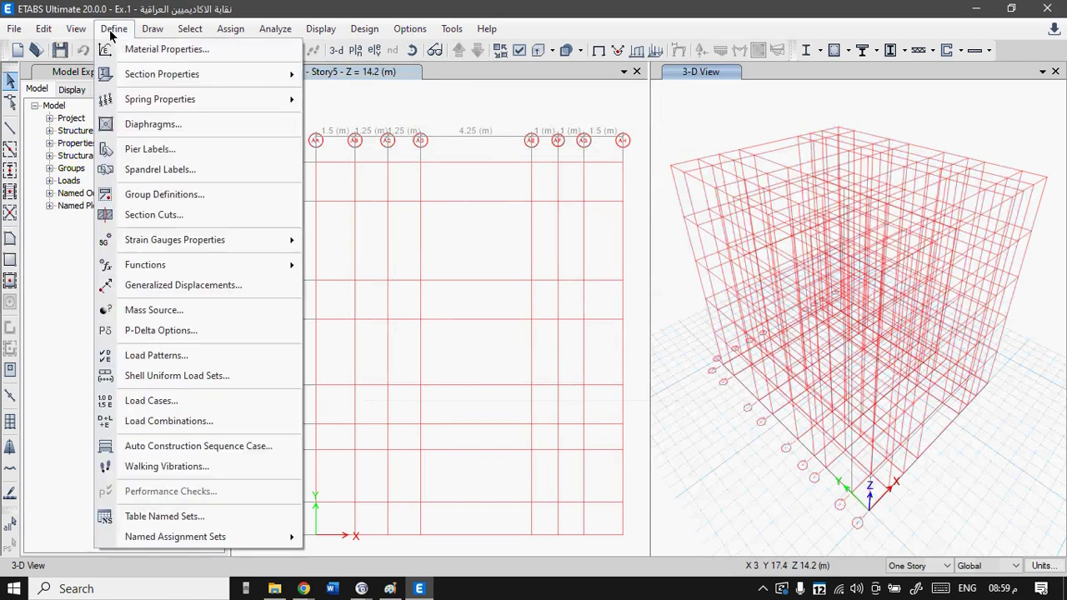
mouse_move(120, 76)
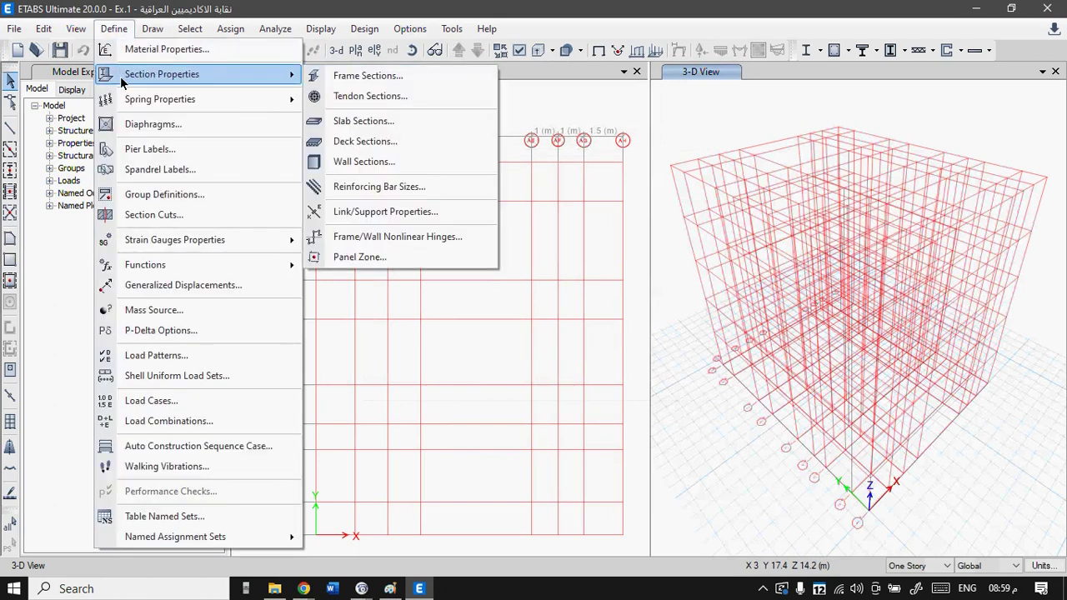
click(395, 189)
drag(441, 169, 426, 126)
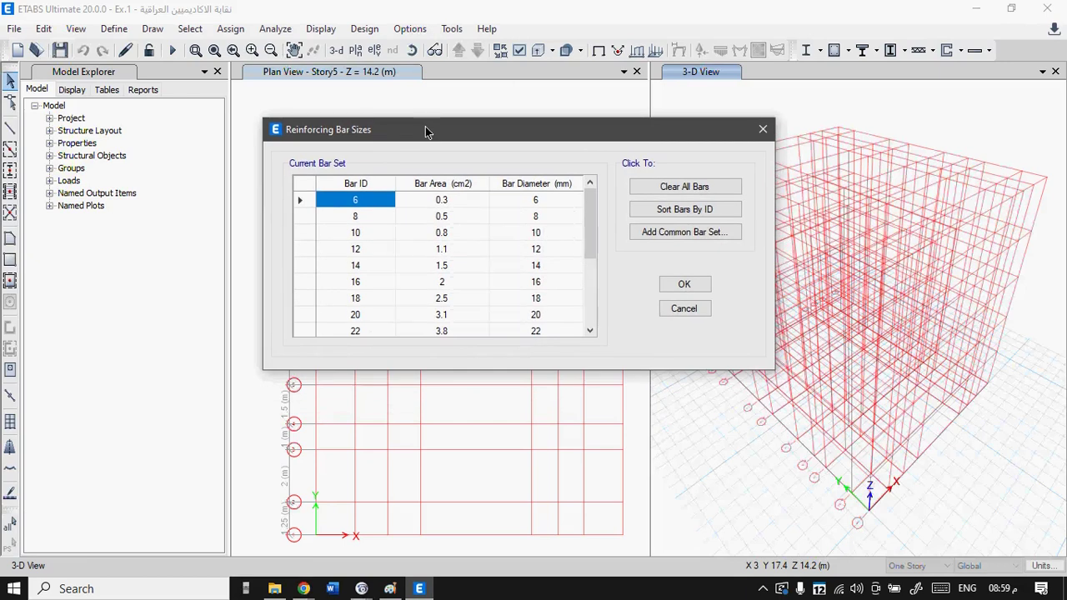
mouse_move(590, 212)
mouse_down()
mouse_move(590, 283)
mouse_move(600, 200)
mouse_up()
click(684, 285)
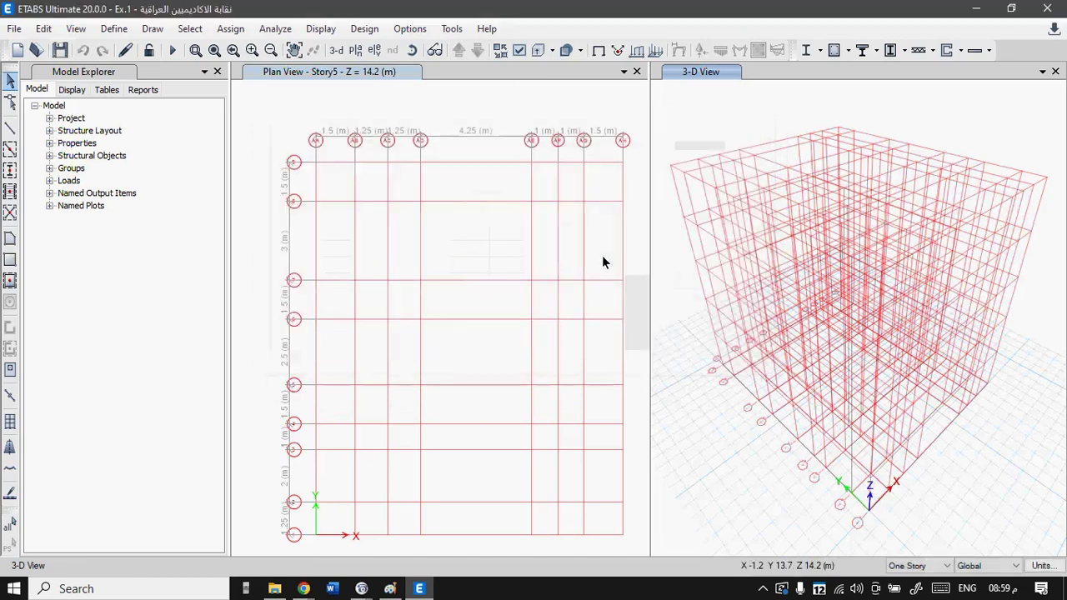
- Delete bar sizes 14, 18 and 22 from the model's reinforcing bar sizes
click(49, 144)
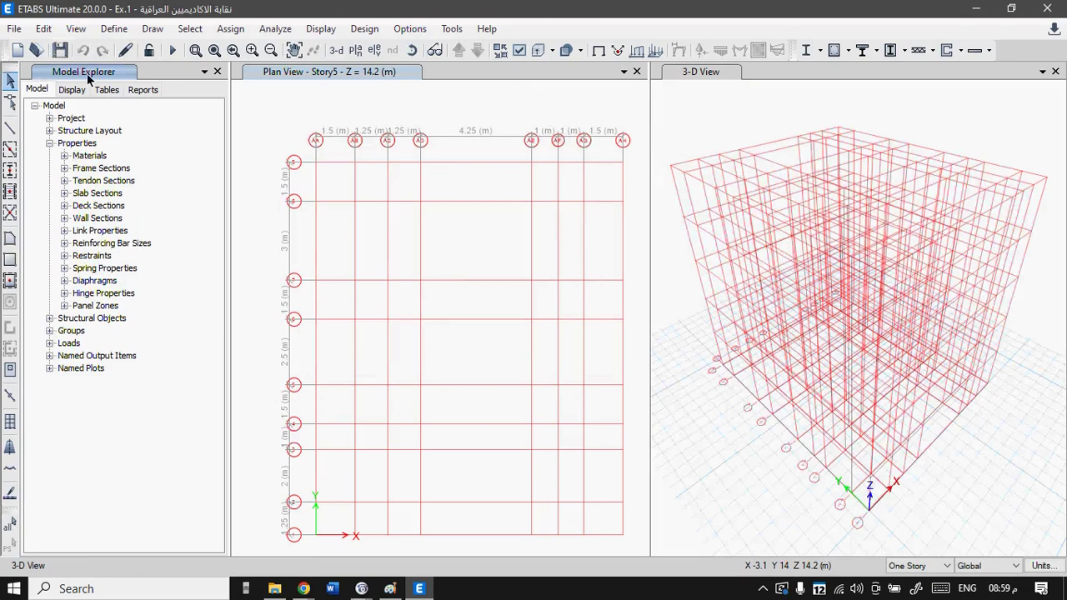
click(64, 244)
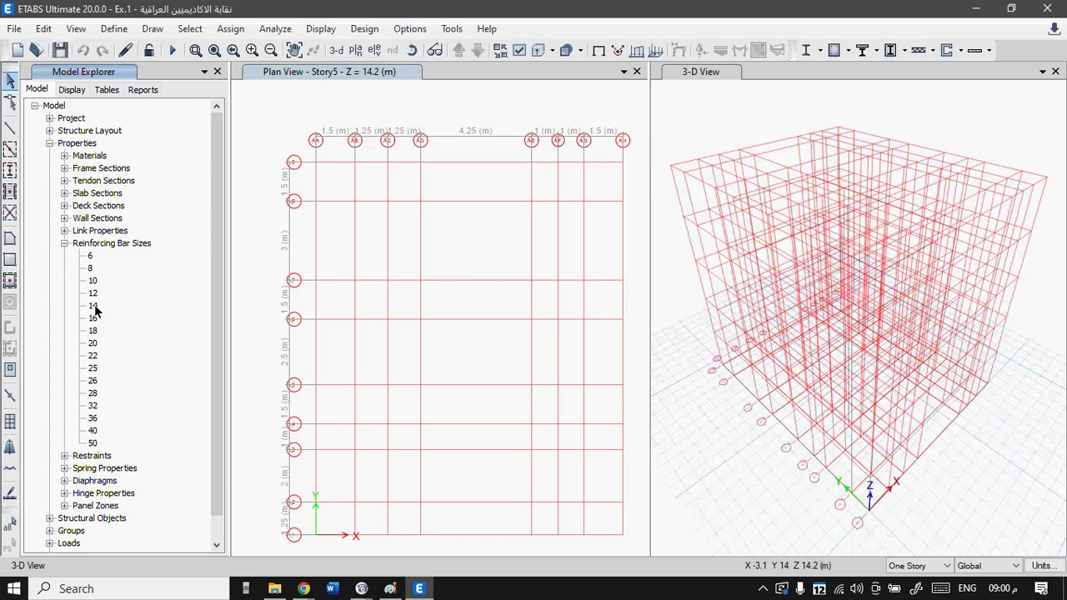
right_click(93, 307)
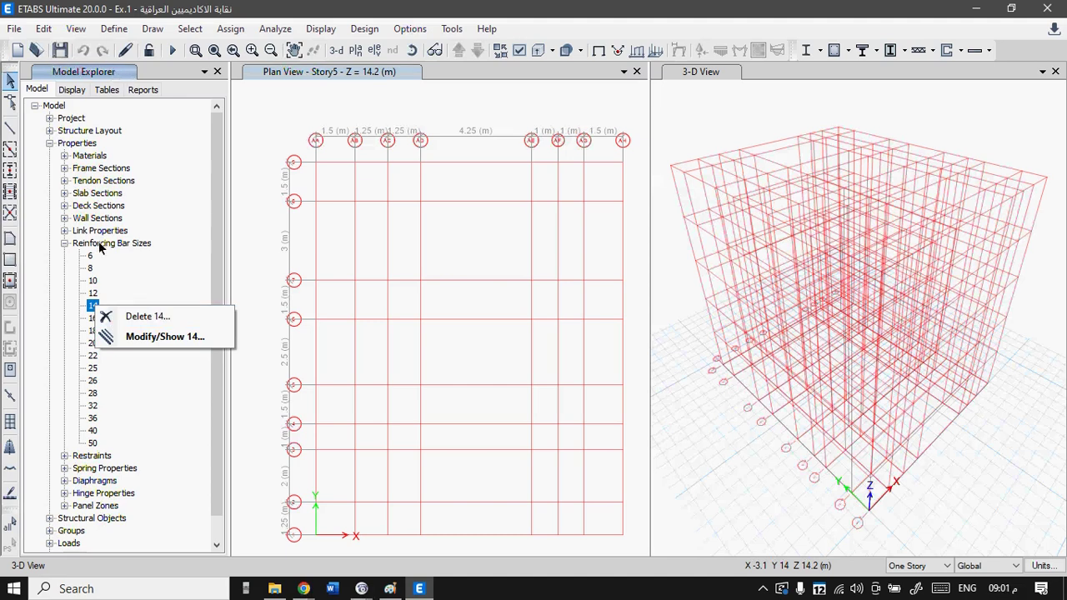
click(145, 317)
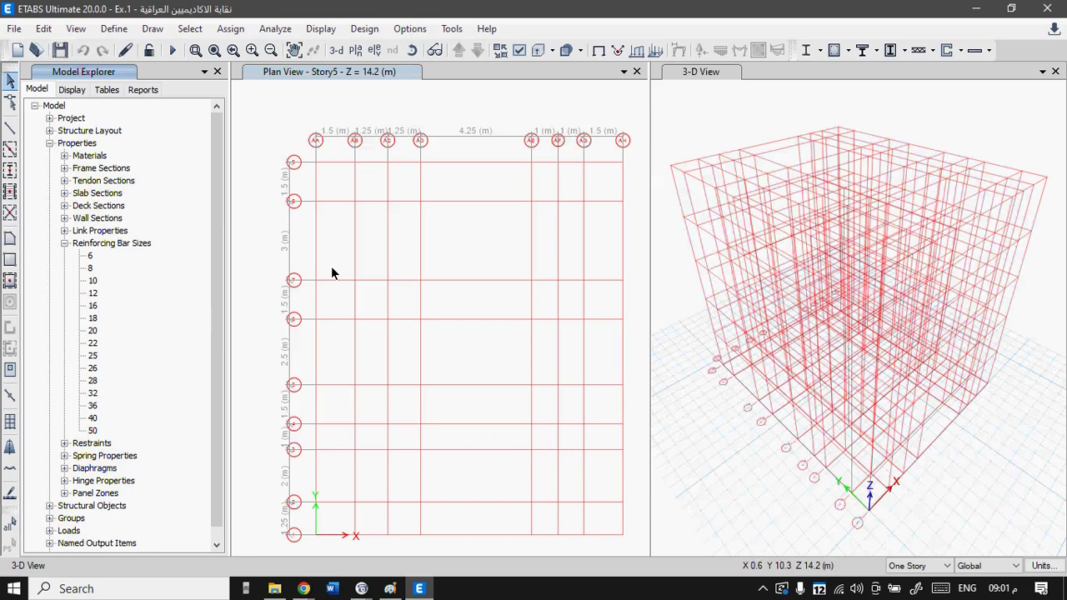
click(92, 321)
right_click(93, 323)
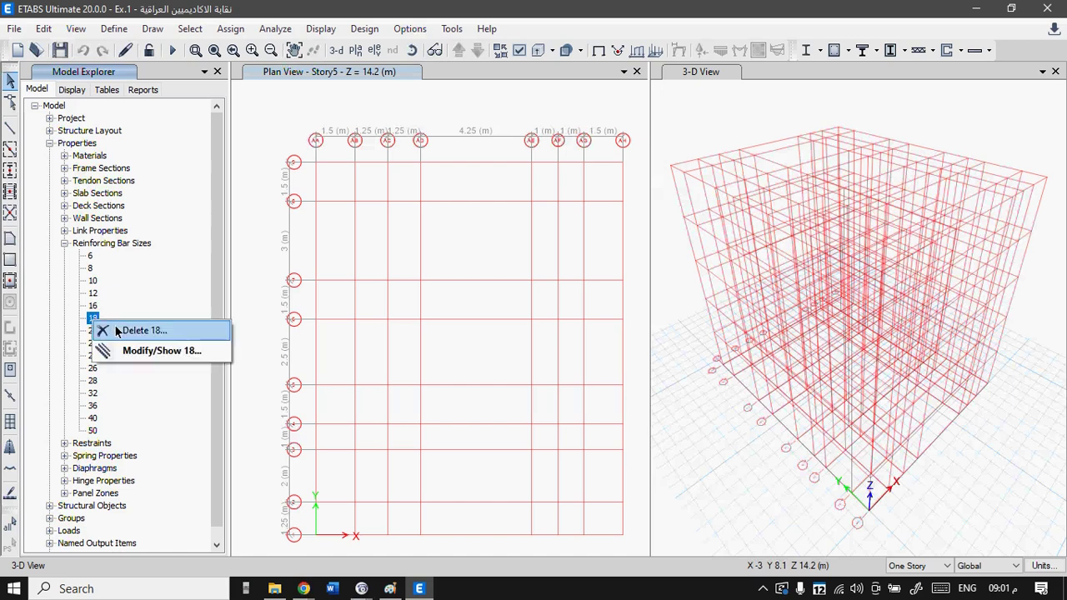
click(118, 330)
click(92, 331)
right_click(94, 333)
click(102, 336)
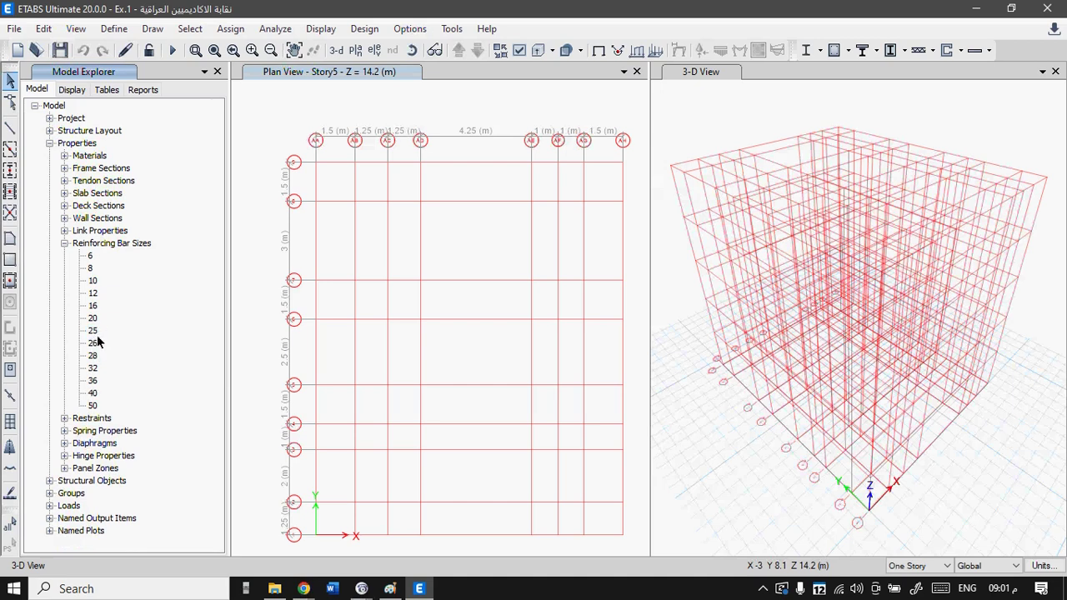
- Delete bar sizes 26, 28 and 36 from the model's reinforcing bar sizes
right_click(95, 343)
click(106, 354)
click(92, 346)
right_click(92, 347)
click(105, 348)
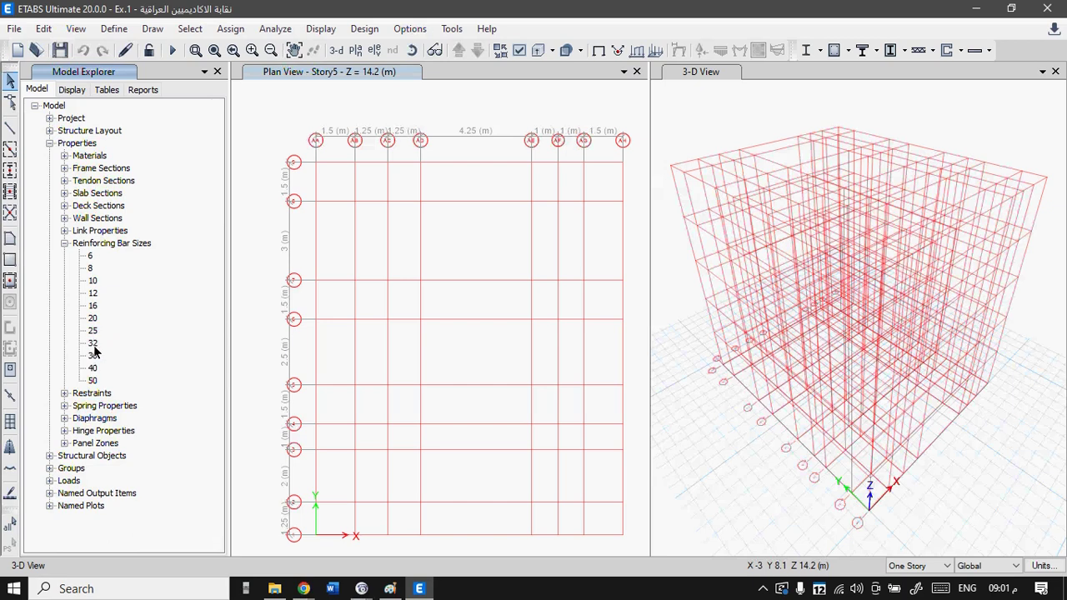
right_click(88, 358)
click(102, 365)
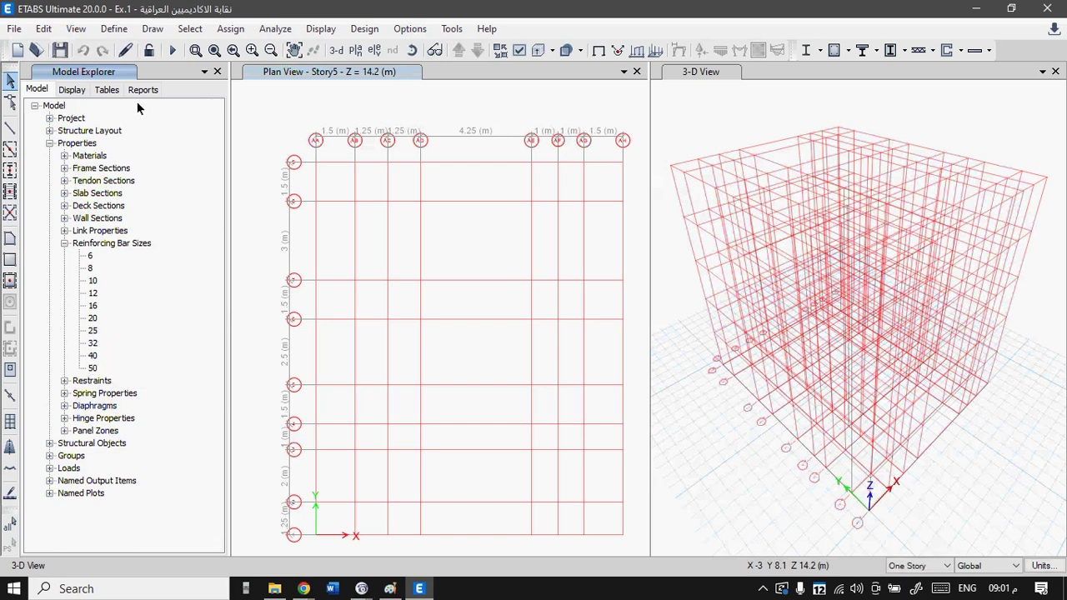
- Check the reduced bar set in the reinforcing bar size definitions and close them without changes
click(114, 29)
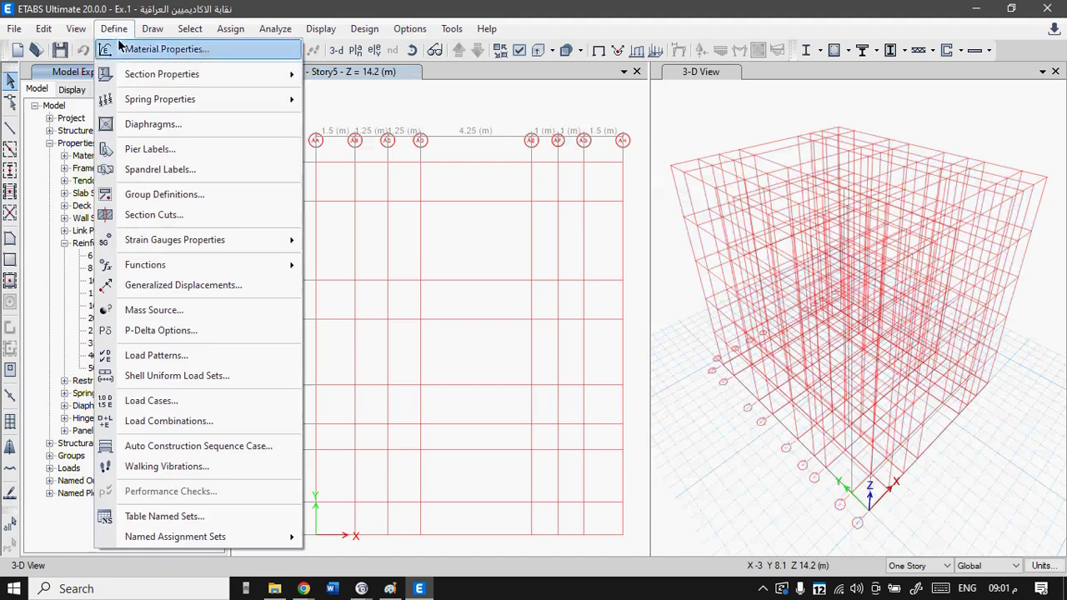
mouse_move(250, 75)
click(350, 187)
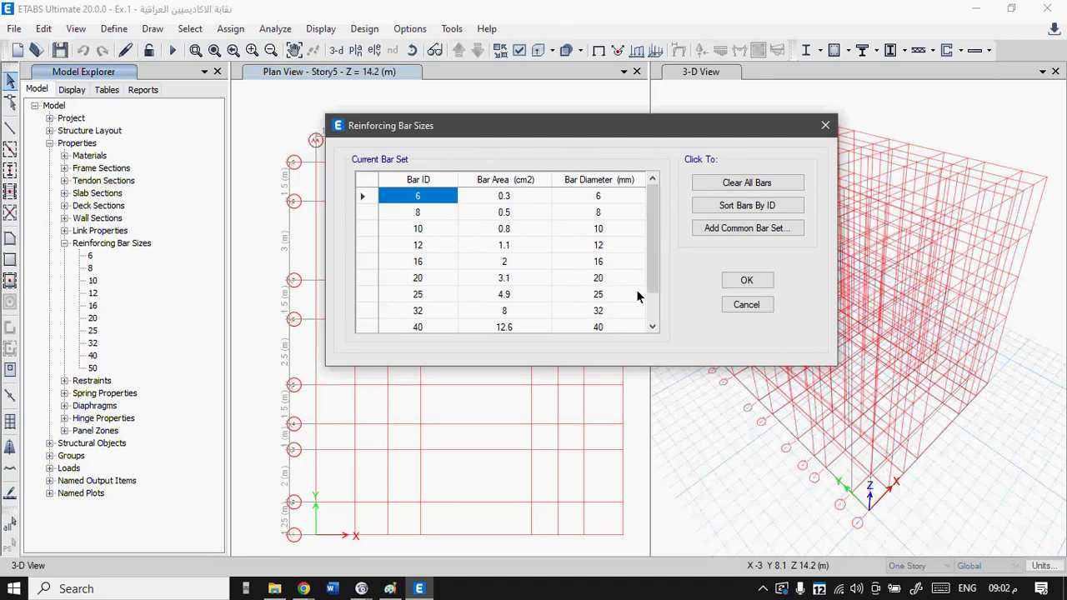
scroll(654, 278, down, 1)
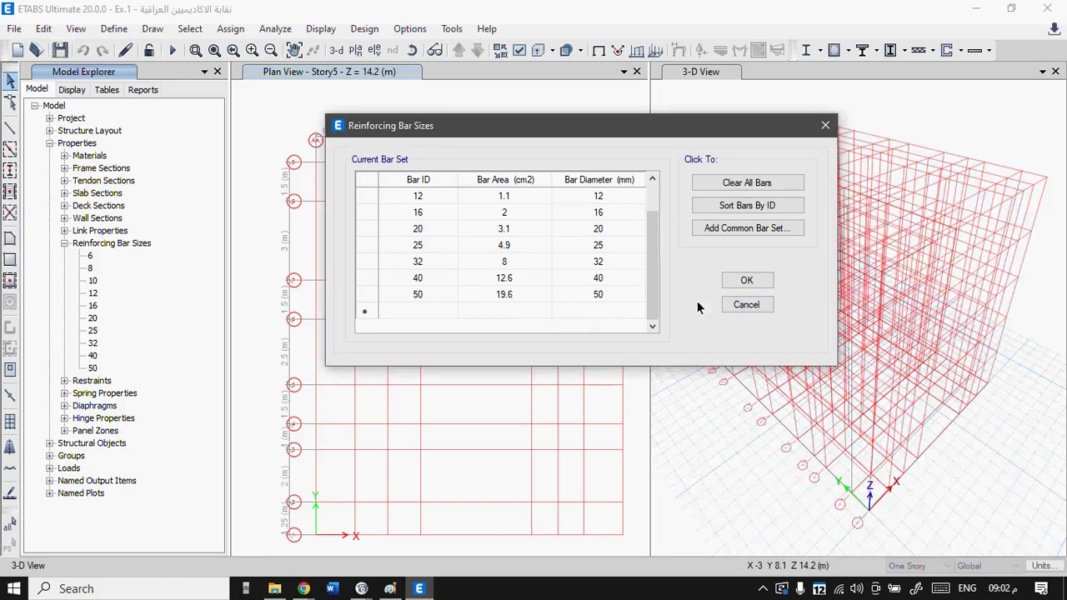
click(750, 307)
- Delete bar sizes 40 and 50 from the model's reinforcing bar sizes
right_click(93, 356)
click(142, 368)
right_click(93, 356)
click(142, 370)
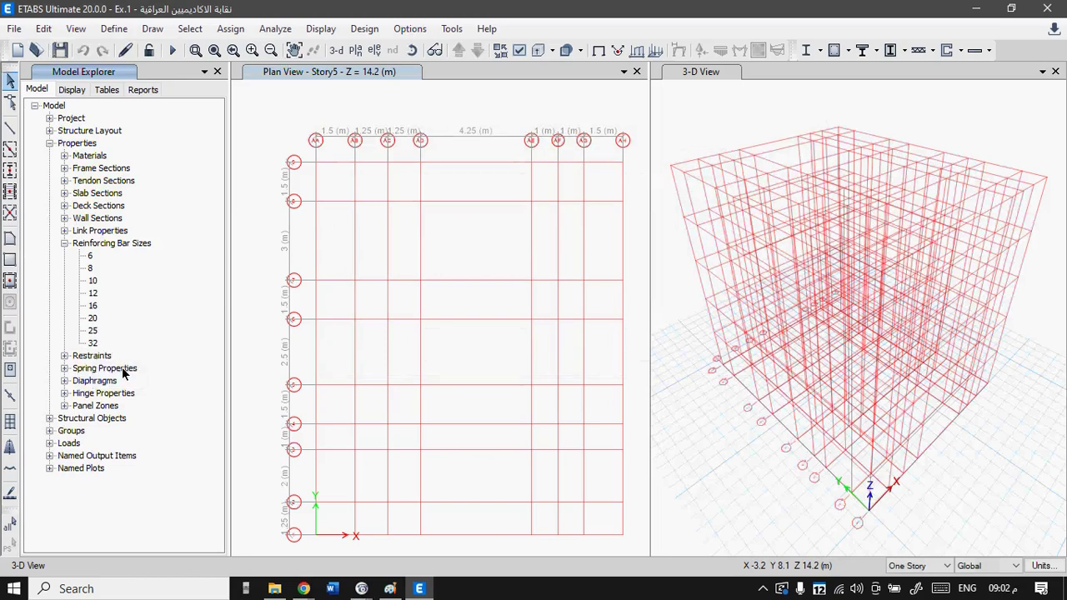
- Check the final bar set up to size 32 in the reinforcing bar size definitions and close them without changes
click(125, 30)
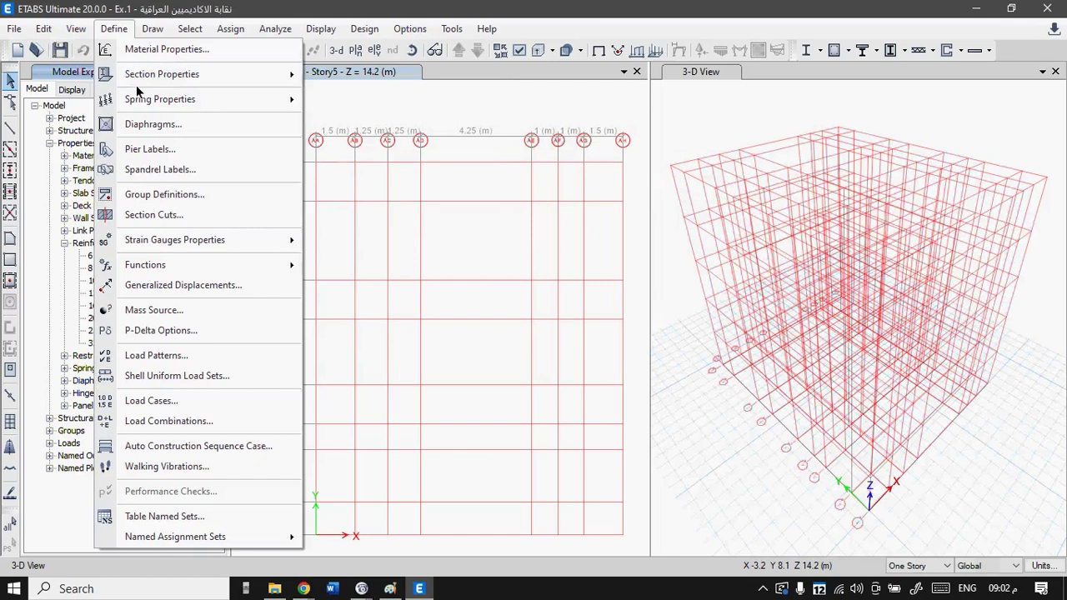
mouse_move(167, 74)
click(363, 187)
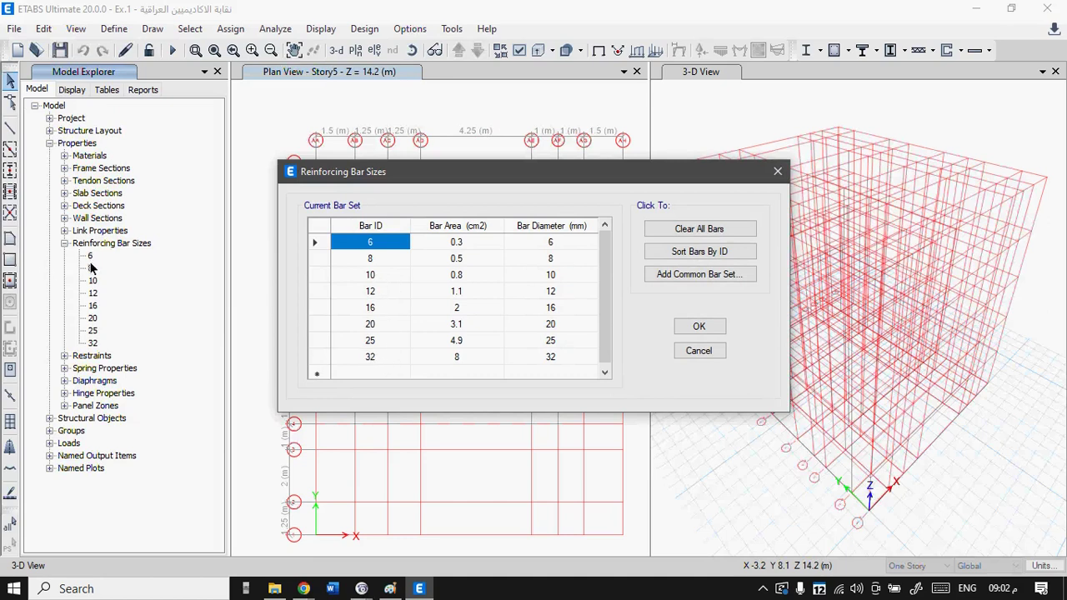
click(698, 350)
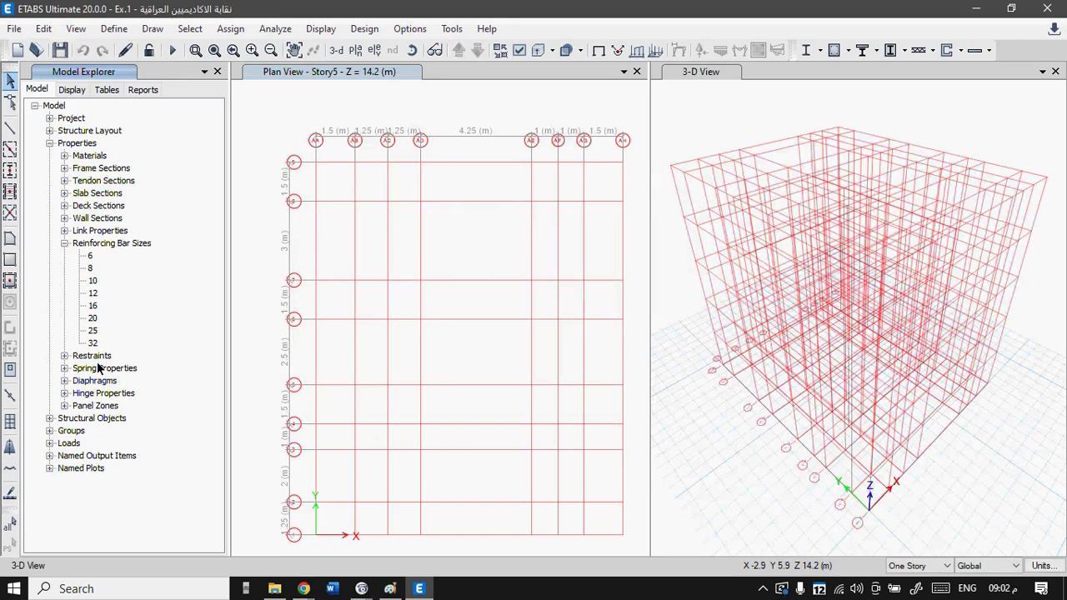
- Examine the commands for drawing frame and floor/wall objects and the list of available elevation views
click(122, 32)
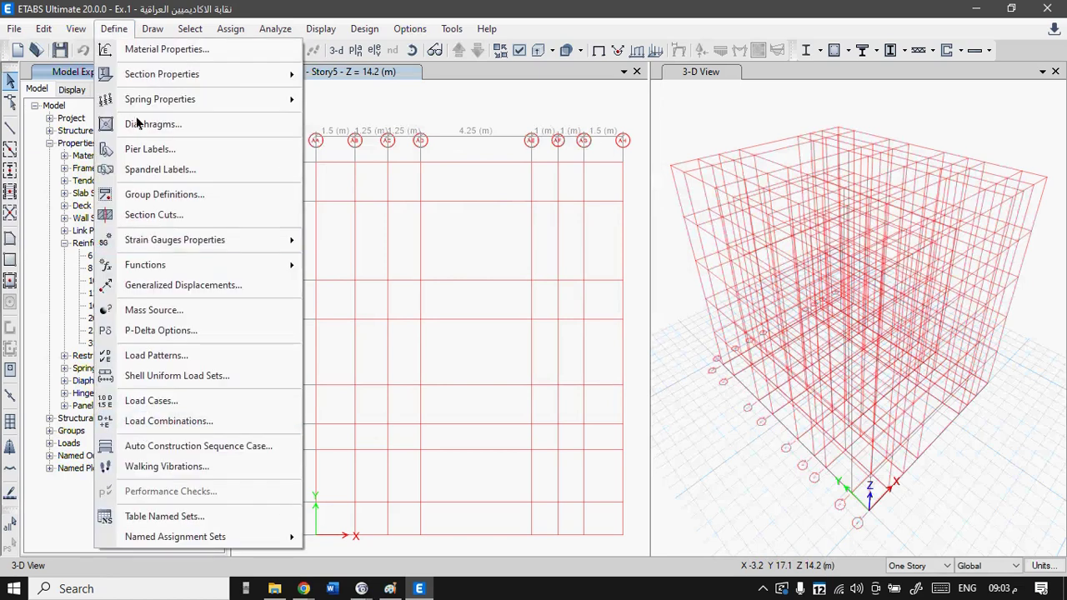
click(122, 49)
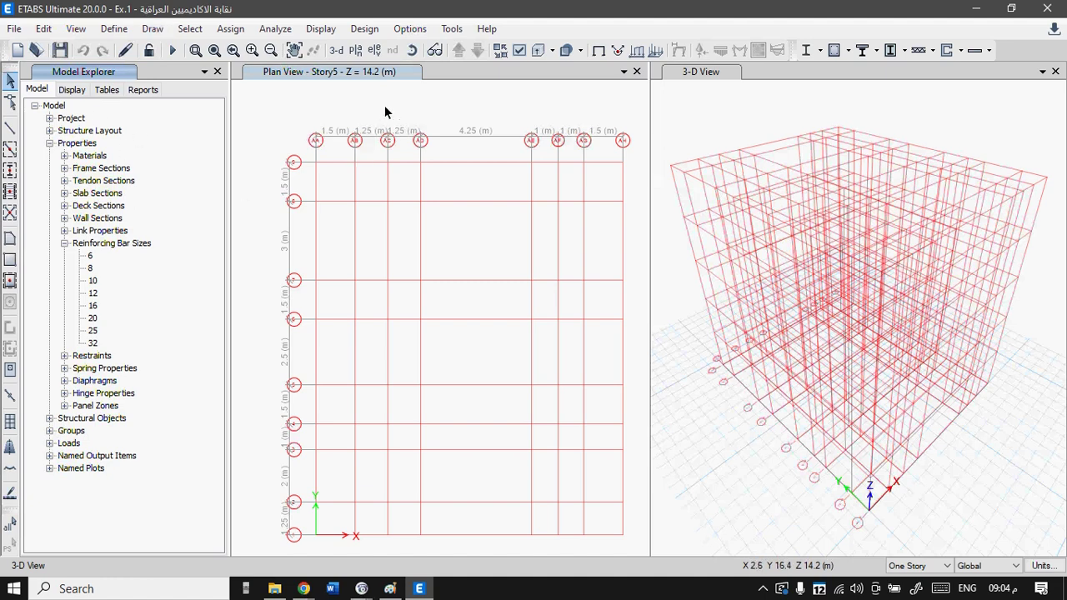
click(153, 30)
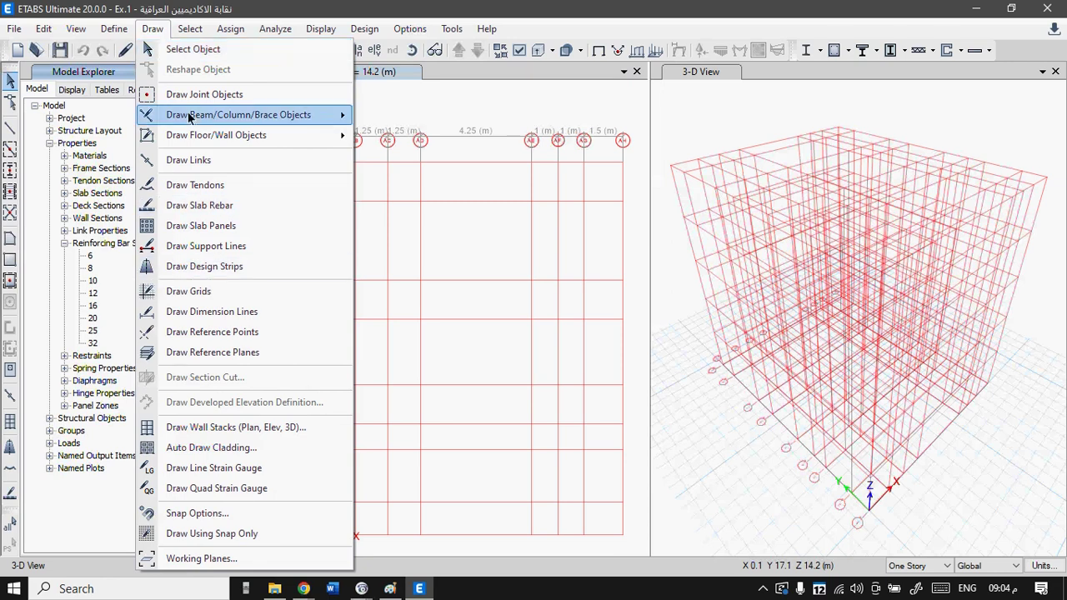
mouse_move(209, 115)
click(412, 99)
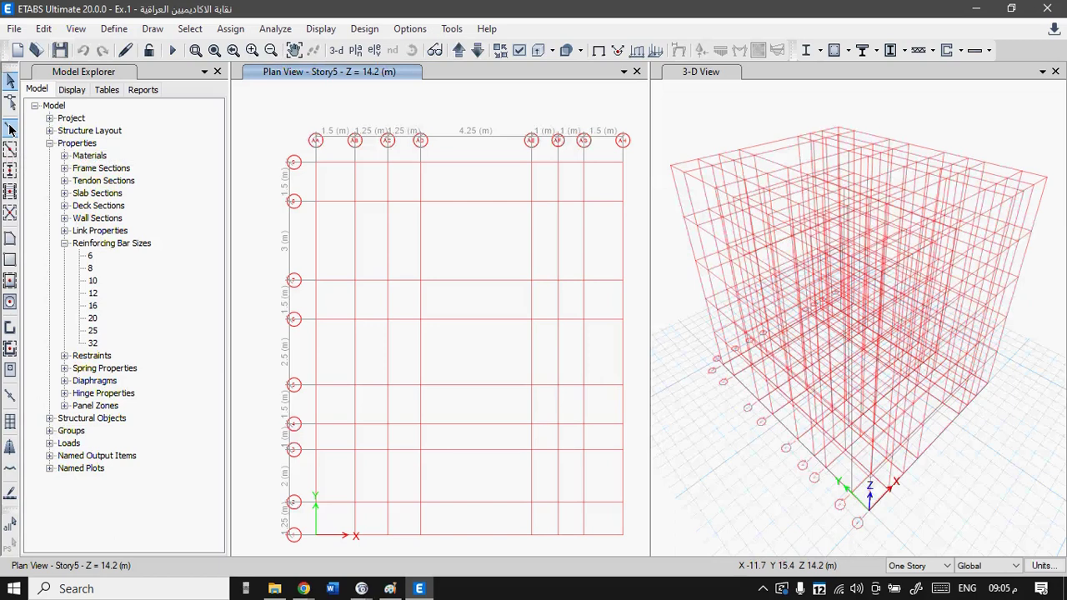
click(154, 29)
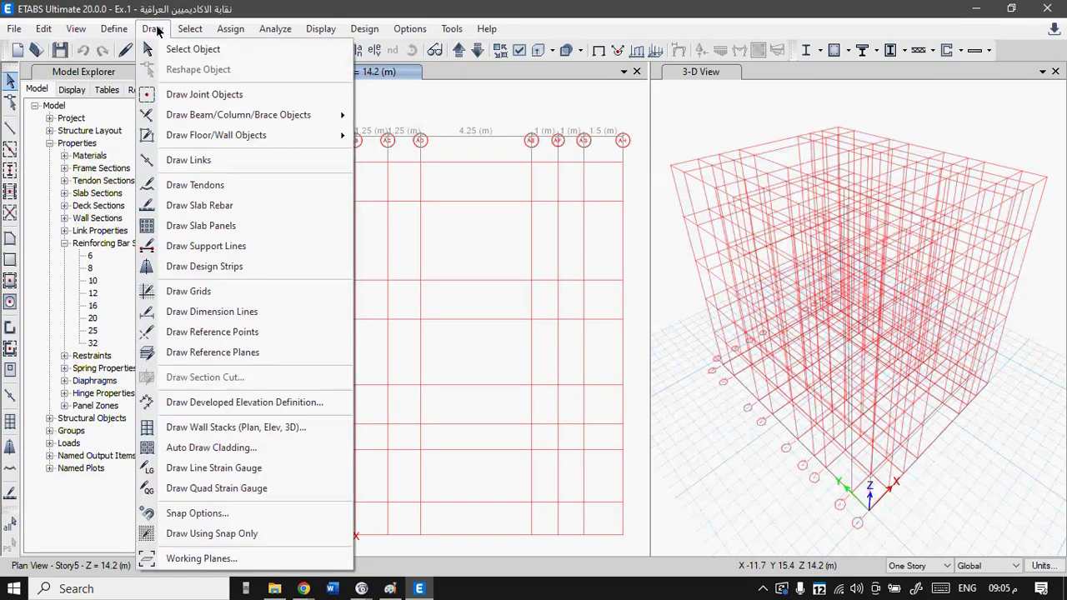
mouse_move(334, 115)
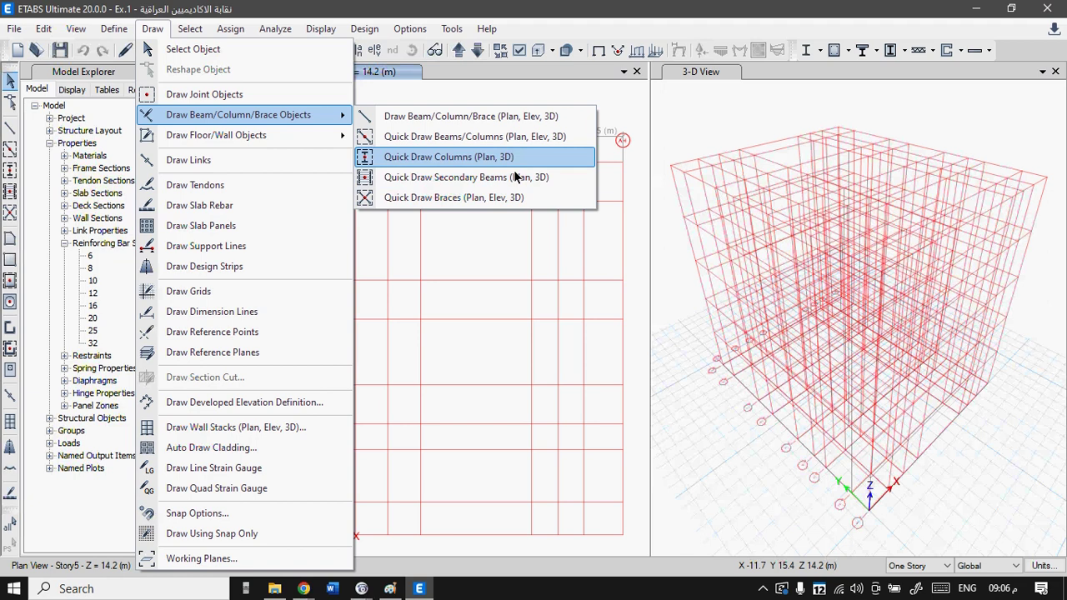
click(611, 99)
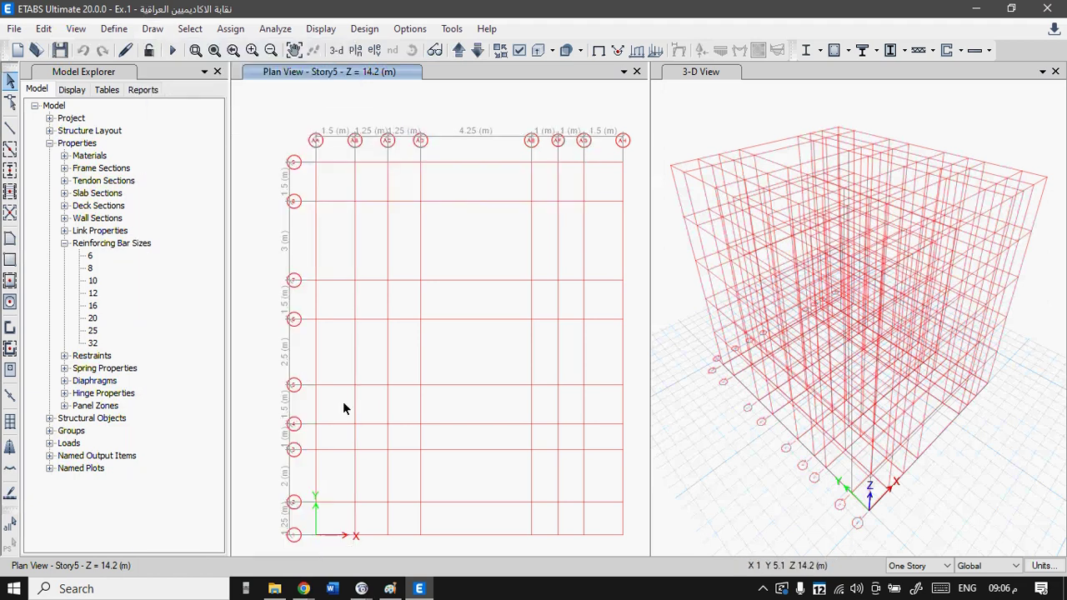
click(373, 51)
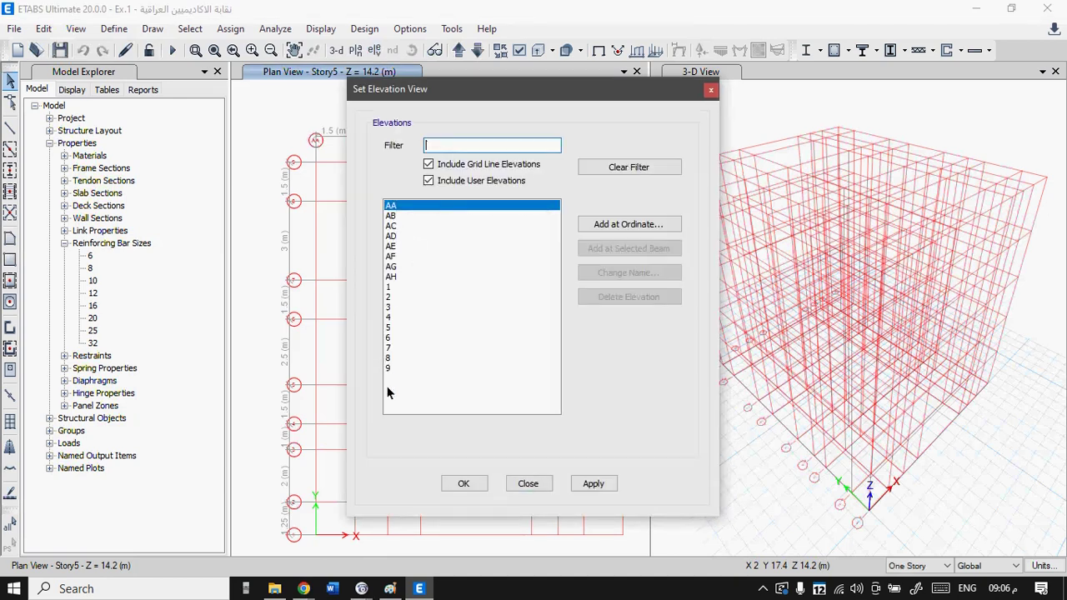
click(530, 484)
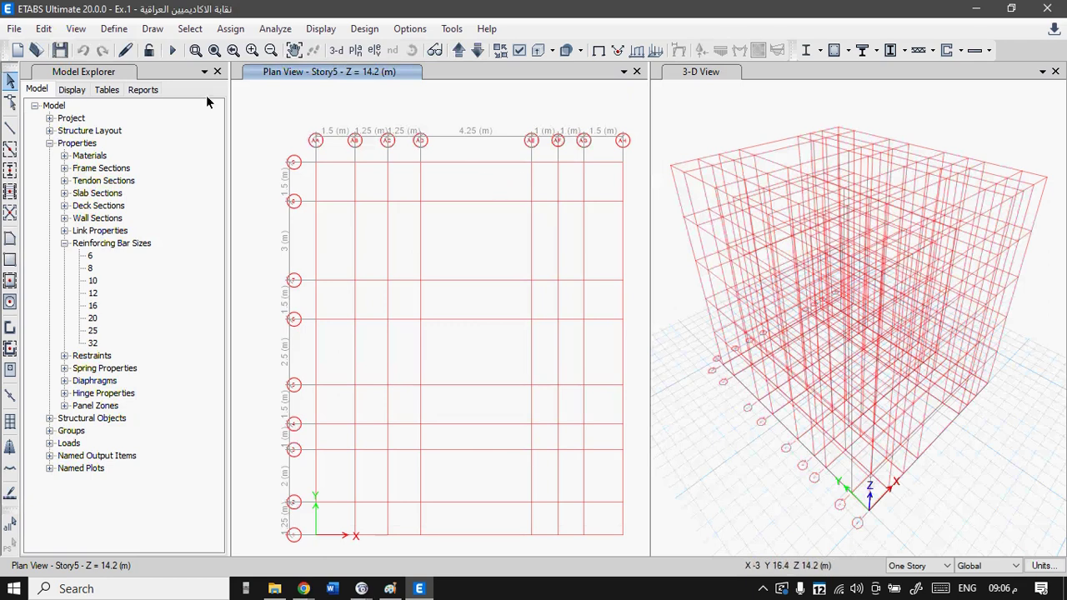
click(152, 29)
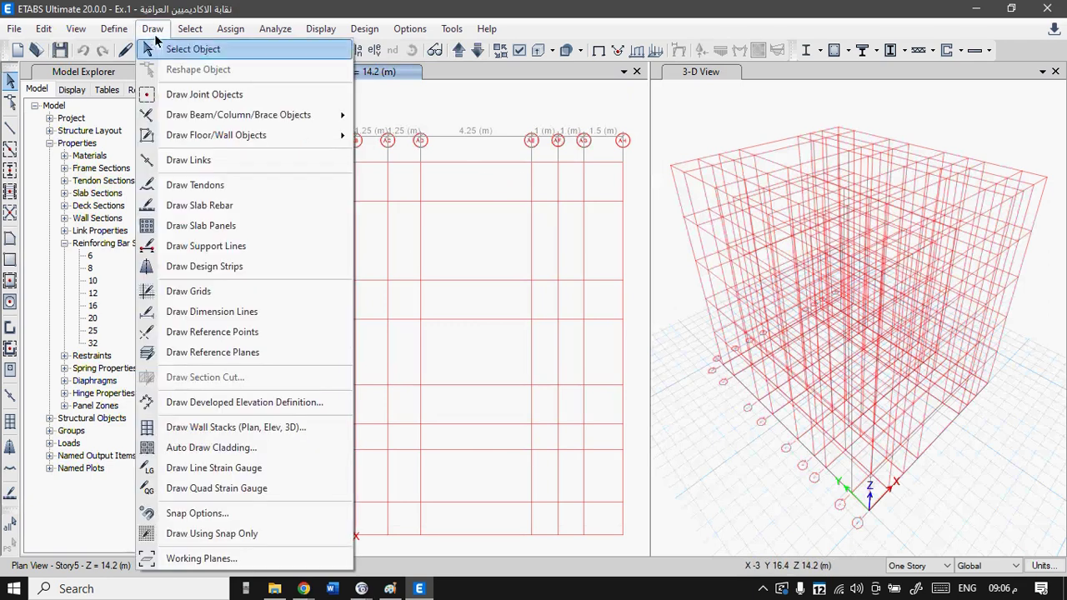
mouse_move(340, 124)
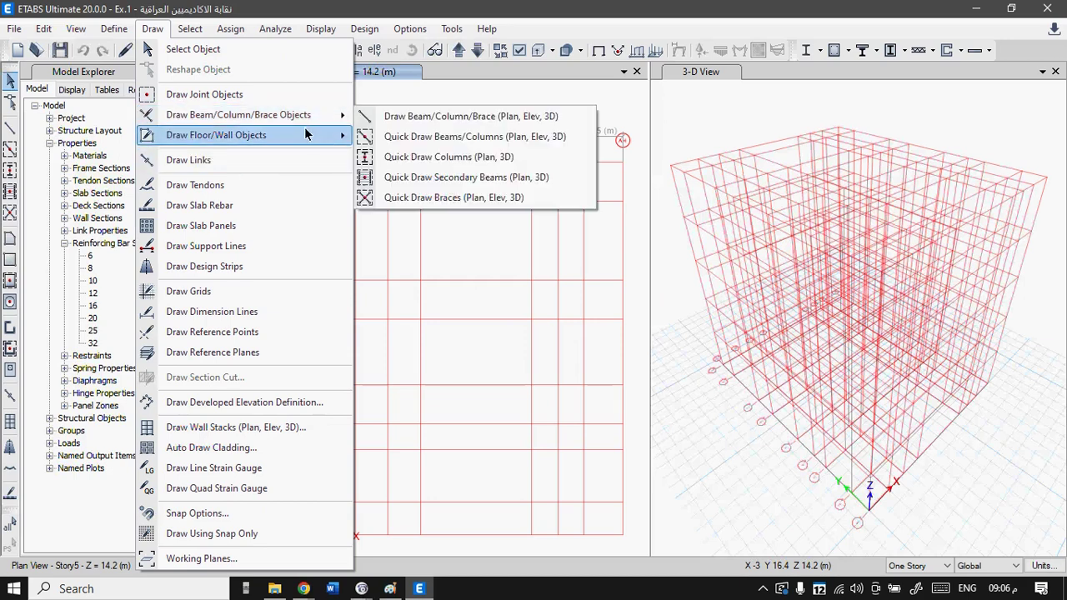
mouse_move(307, 134)
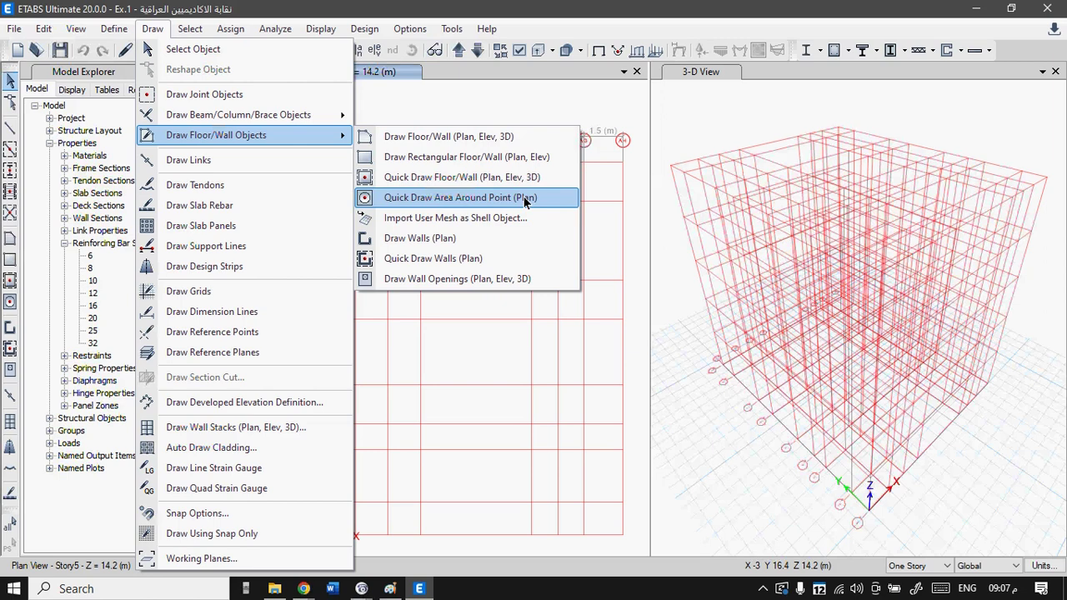
mouse_move(279, 122)
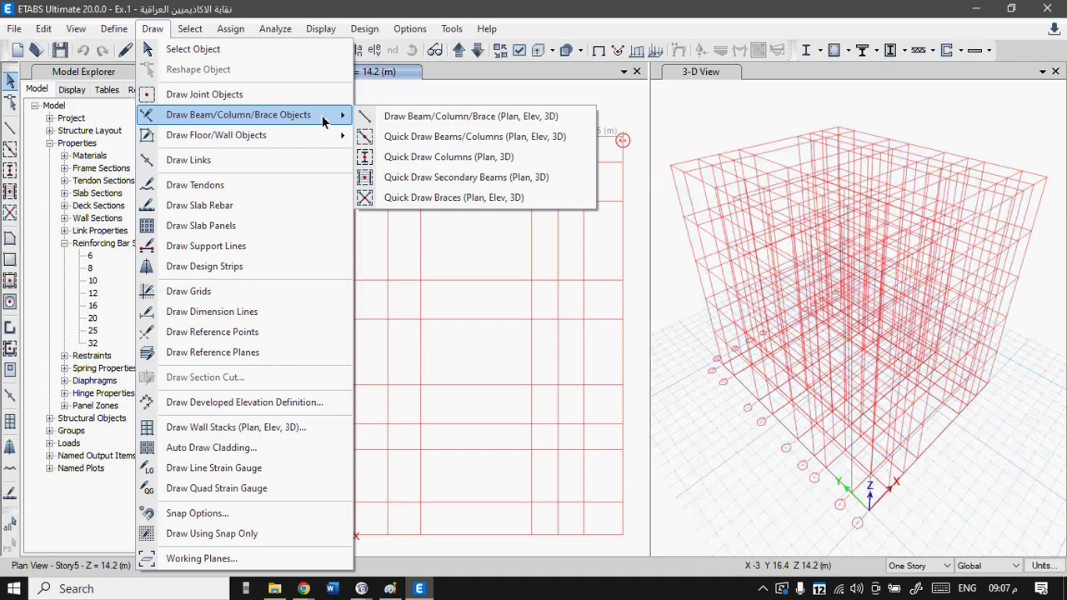
- Examine the line drawing types offered for frame objects, and activate straight-line drawing with the B1 60x25 cm beam property
click(394, 118)
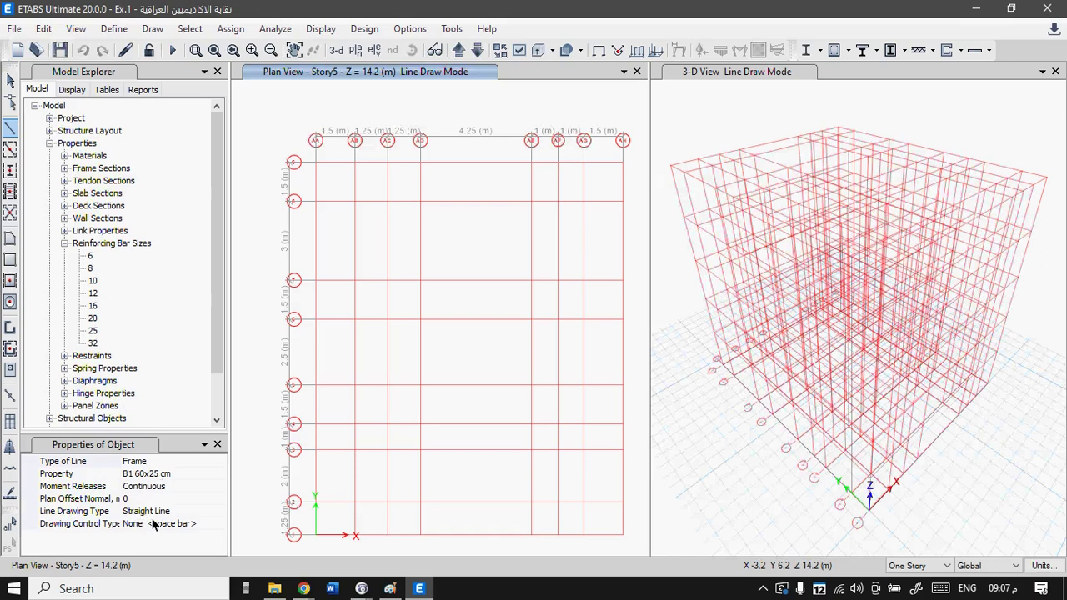
click(218, 512)
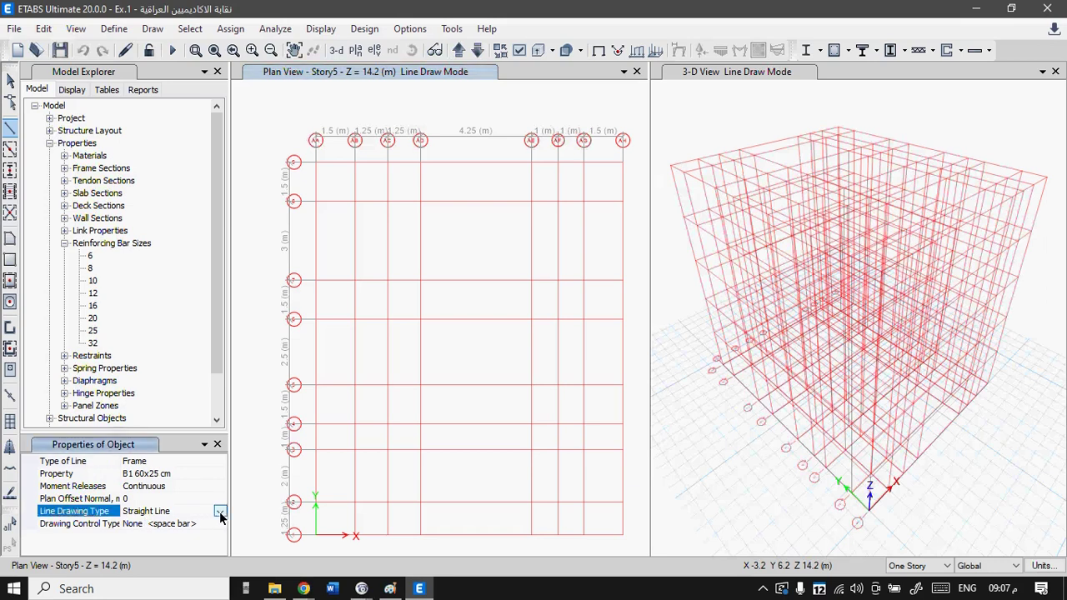
click(220, 511)
click(220, 514)
click(169, 475)
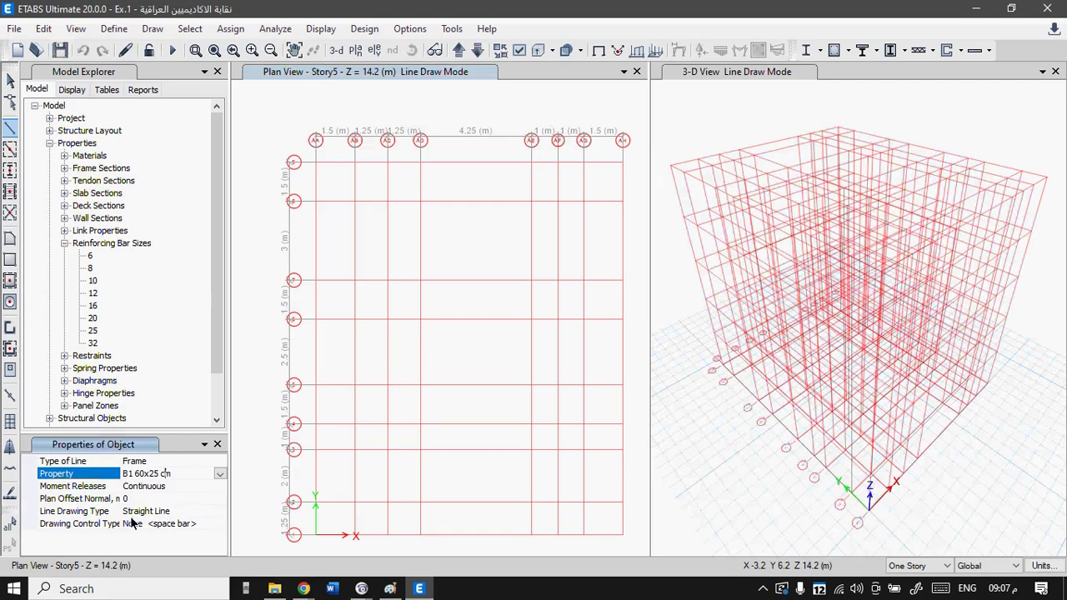
click(207, 511)
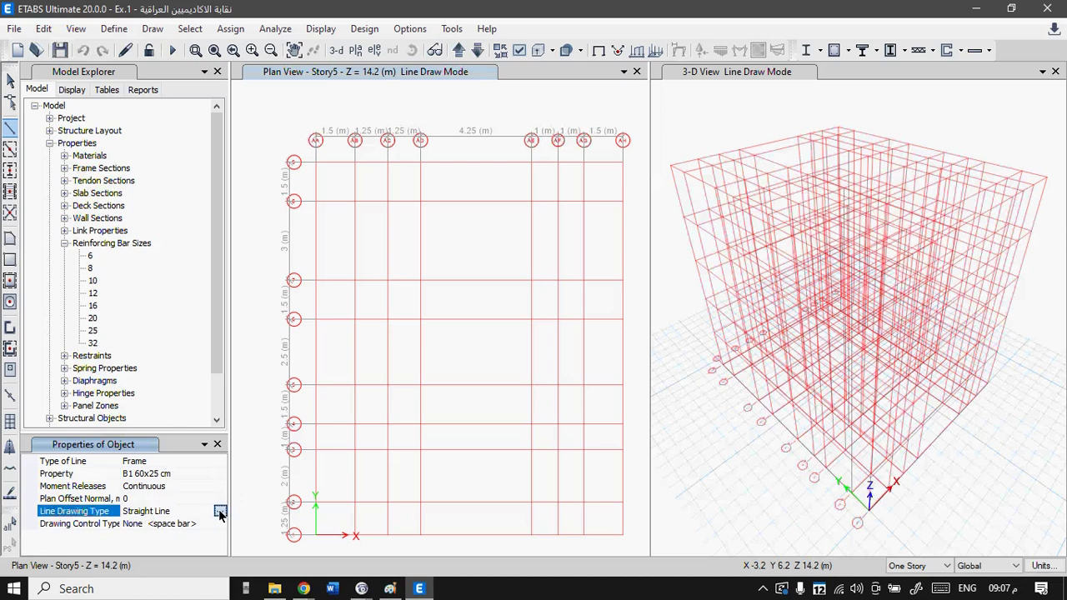
click(219, 511)
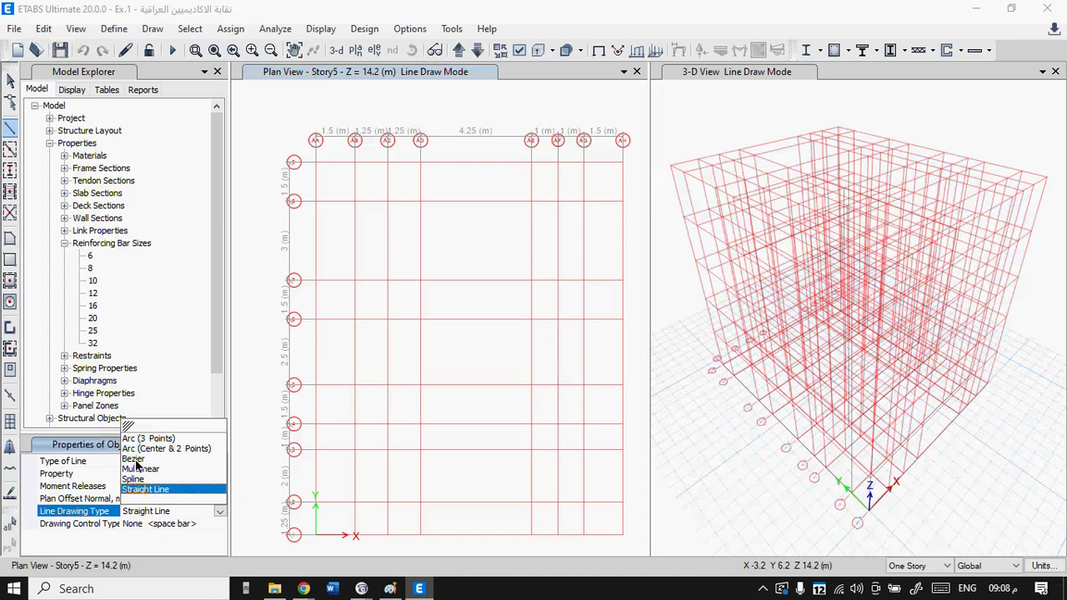
key(Escape)
click(146, 474)
click(250, 363)
key(Escape)
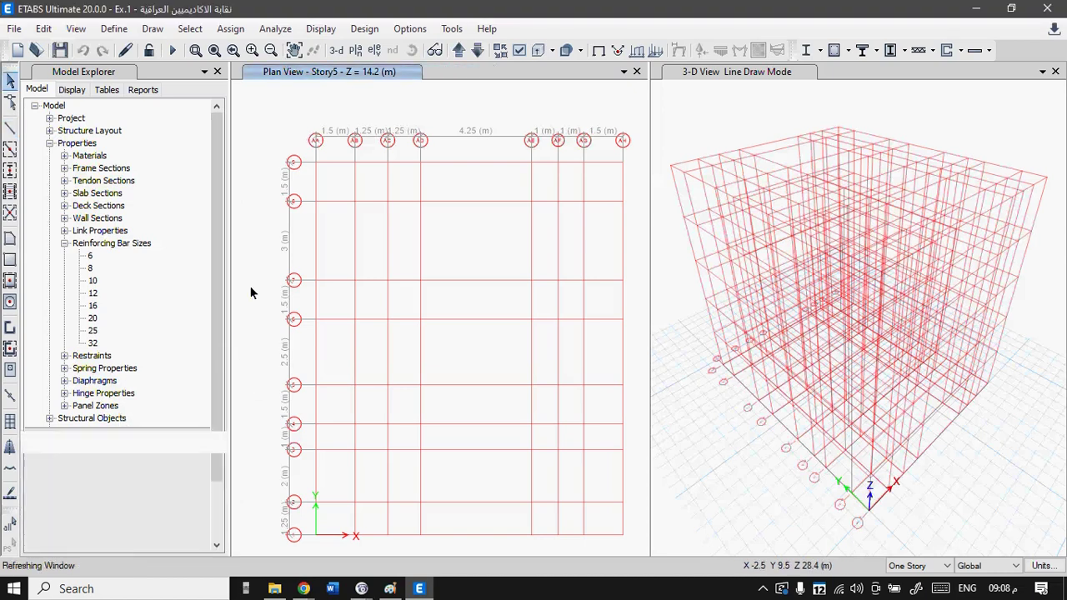
click(10, 127)
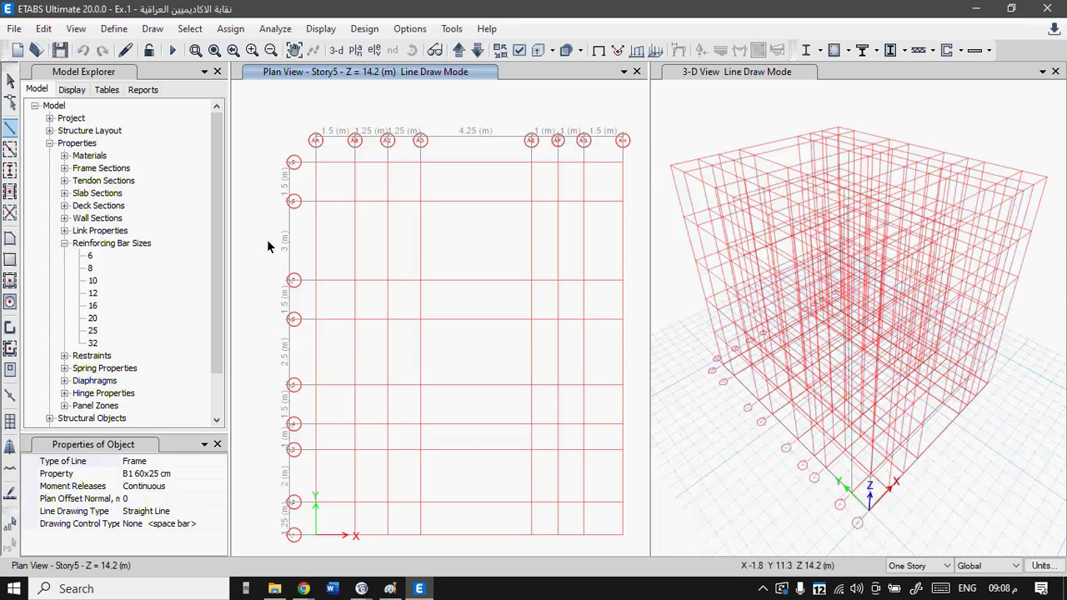
- Switch to the floor plan in Paint, label grid lines 9 to 5 in red, and trace the outer beam from grid 9 through 7 to 6
click(390, 588)
scroll(421, 207, up, 3)
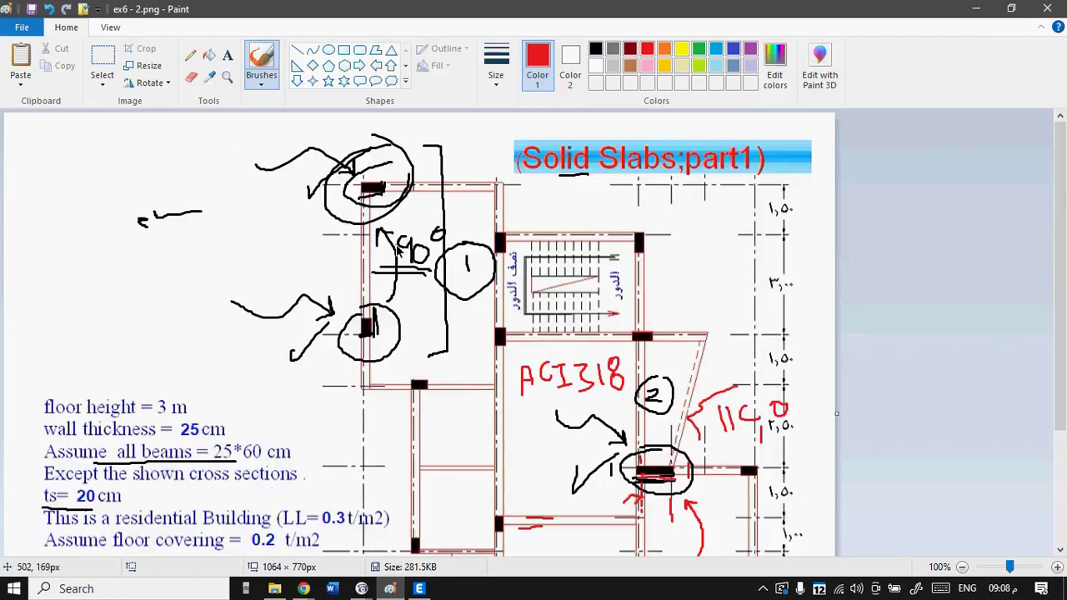
mouse_move(338, 184)
mouse_down()
mouse_move(235, 187)
mouse_move(250, 178)
mouse_move(247, 205)
mouse_up()
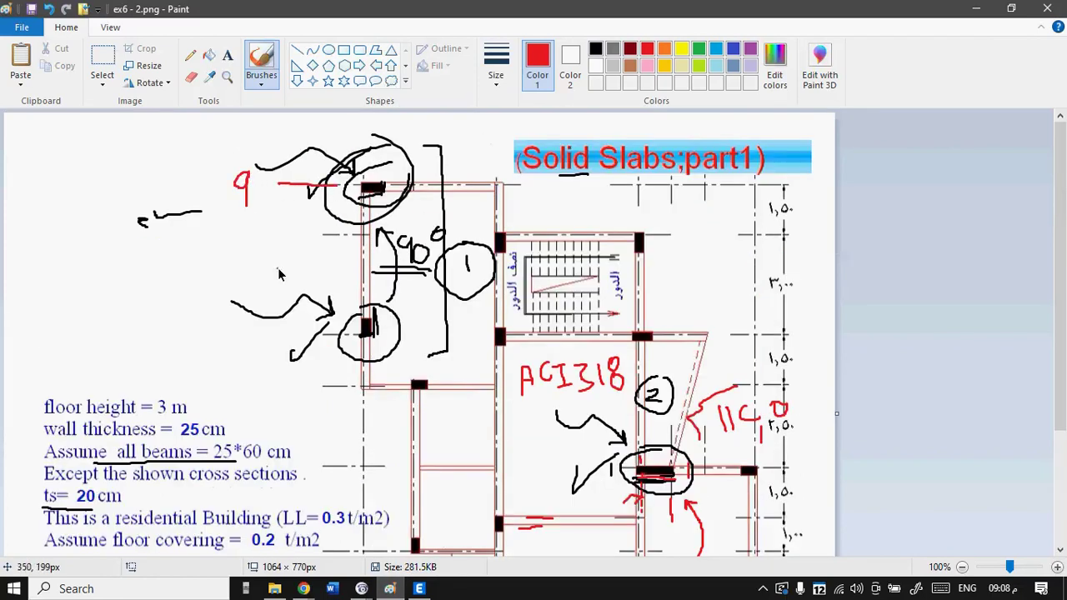
mouse_move(302, 236)
mouse_down()
mouse_move(288, 242)
mouse_move(290, 260)
mouse_move(300, 258)
mouse_up()
mouse_move(298, 332)
mouse_down()
mouse_move(321, 330)
mouse_move(312, 365)
mouse_move(322, 345)
mouse_up()
mouse_move(306, 386)
mouse_down()
mouse_move(315, 409)
mouse_move(306, 400)
mouse_up()
mouse_move(309, 461)
mouse_down()
mouse_move(310, 478)
mouse_move(308, 462)
mouse_move(327, 448)
mouse_up()
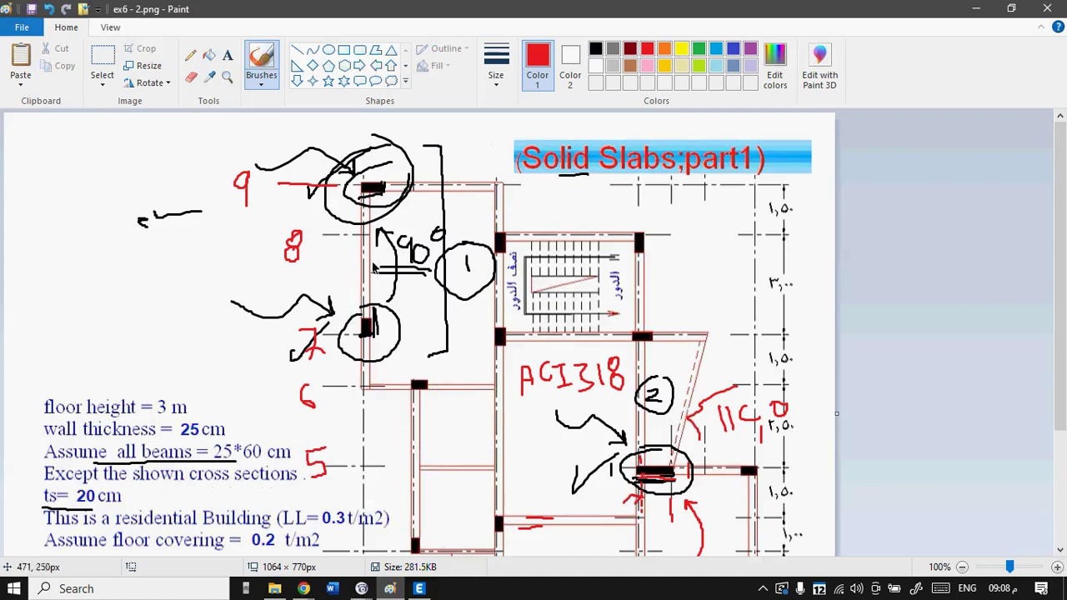
drag(375, 192, 365, 390)
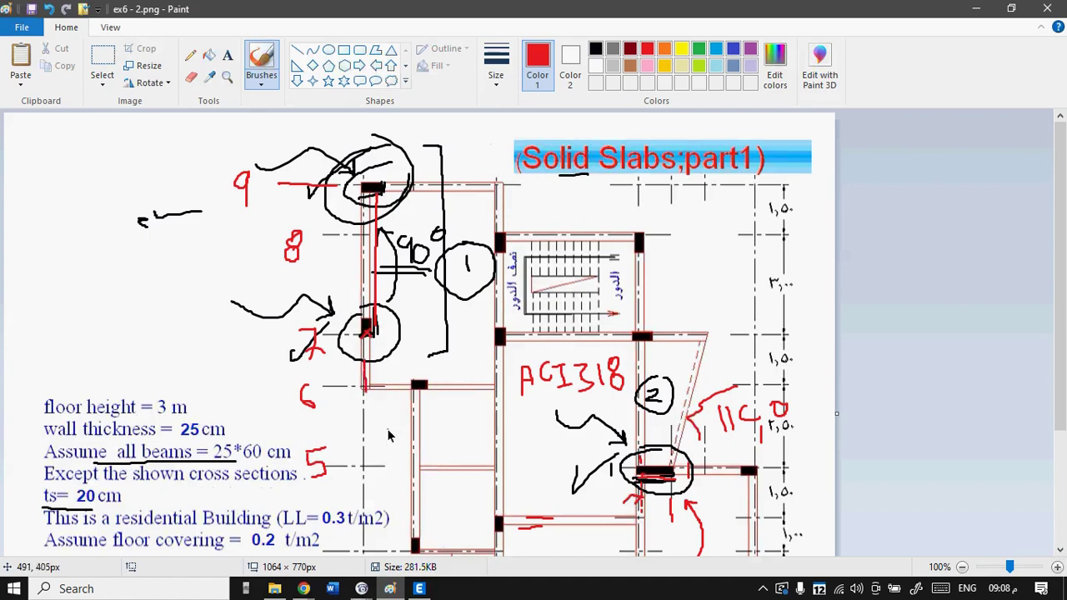
- Switch to ETABS and draw B1 60x25 cm beams on Story5 along grid AA, from grid 9 to 7 and from 7 to 6
click(419, 588)
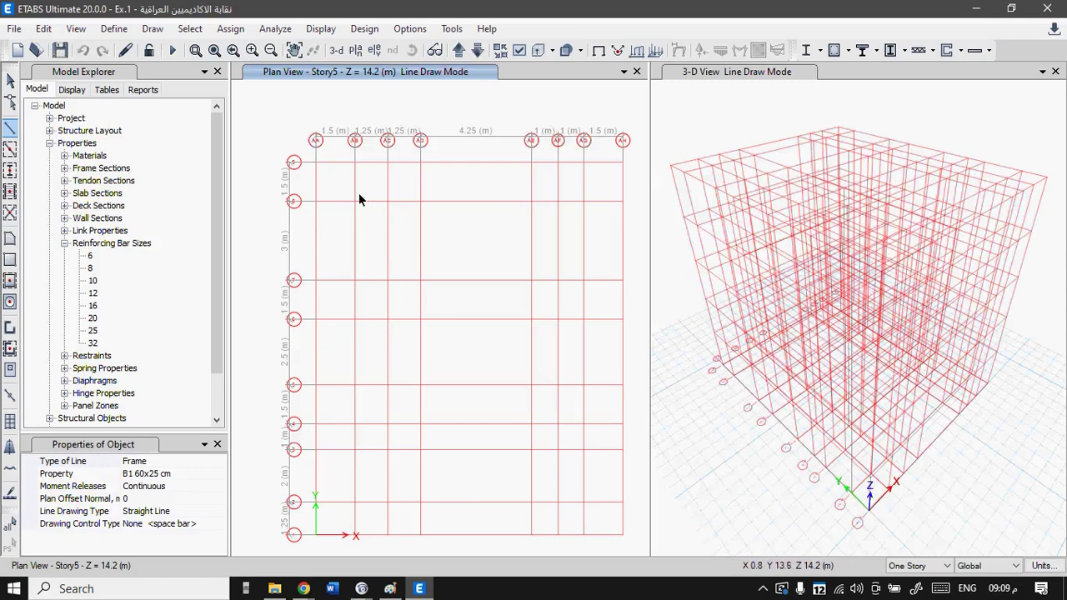
click(317, 168)
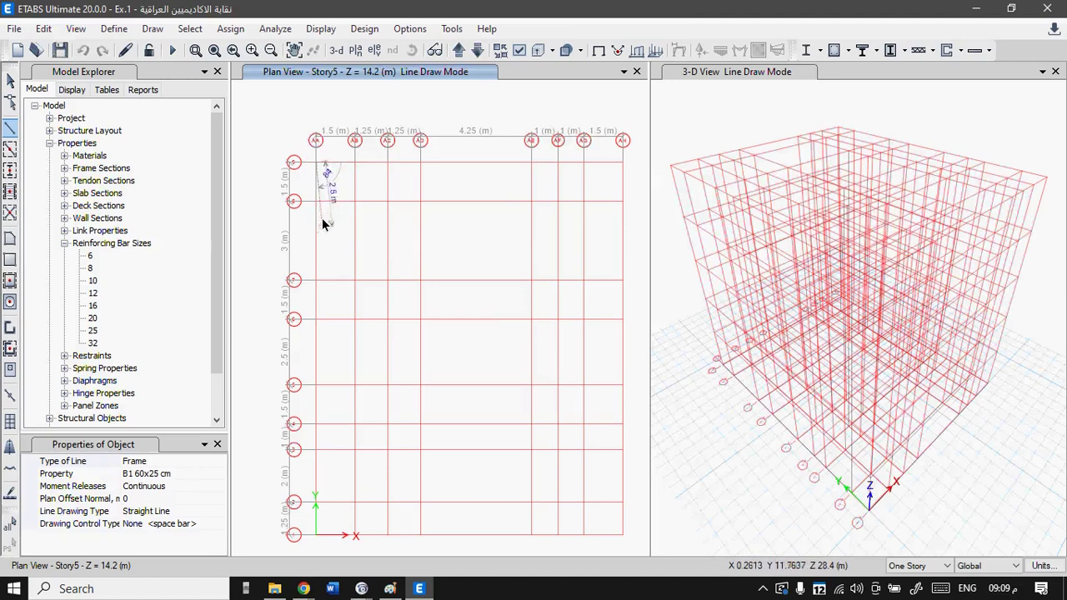
click(317, 285)
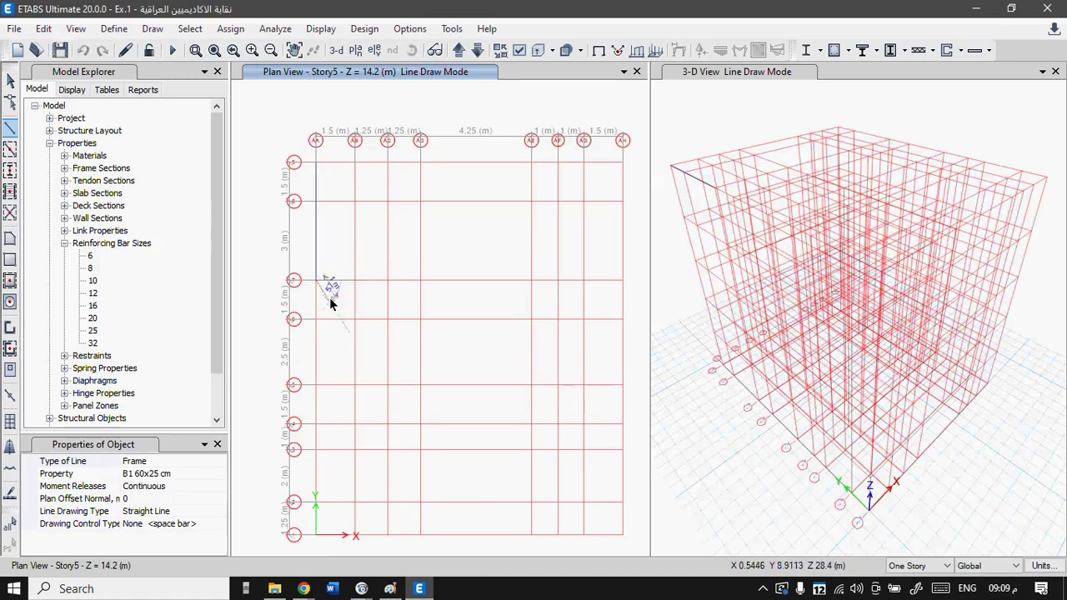
click(317, 319)
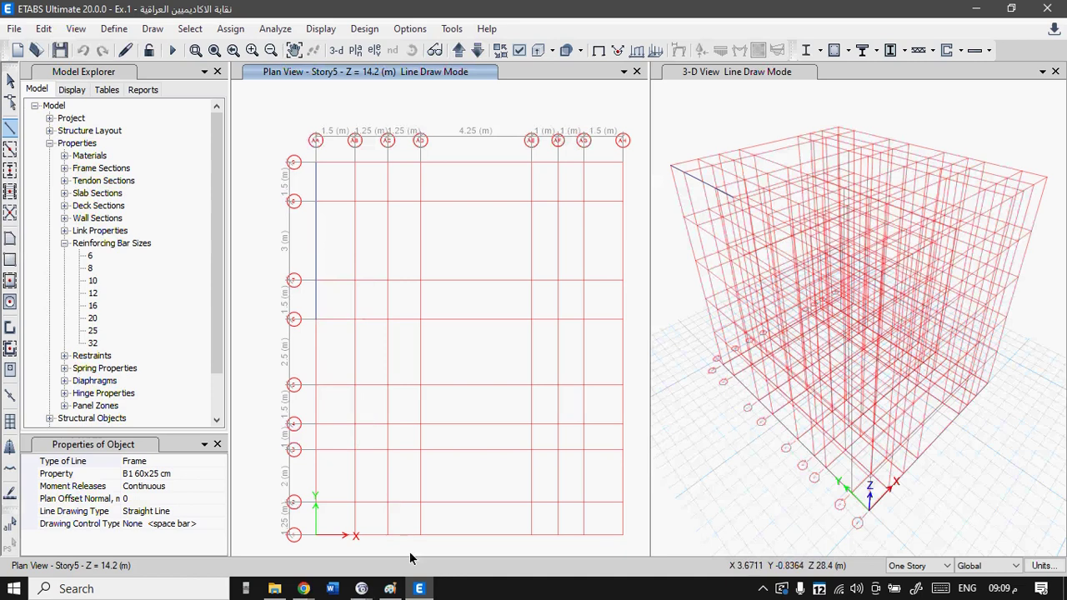
- Switch to the floor plan in Paint, label grid lines AB, 4 and 3 in red, and trace the beam on AB from grid 6 to 3
click(389, 587)
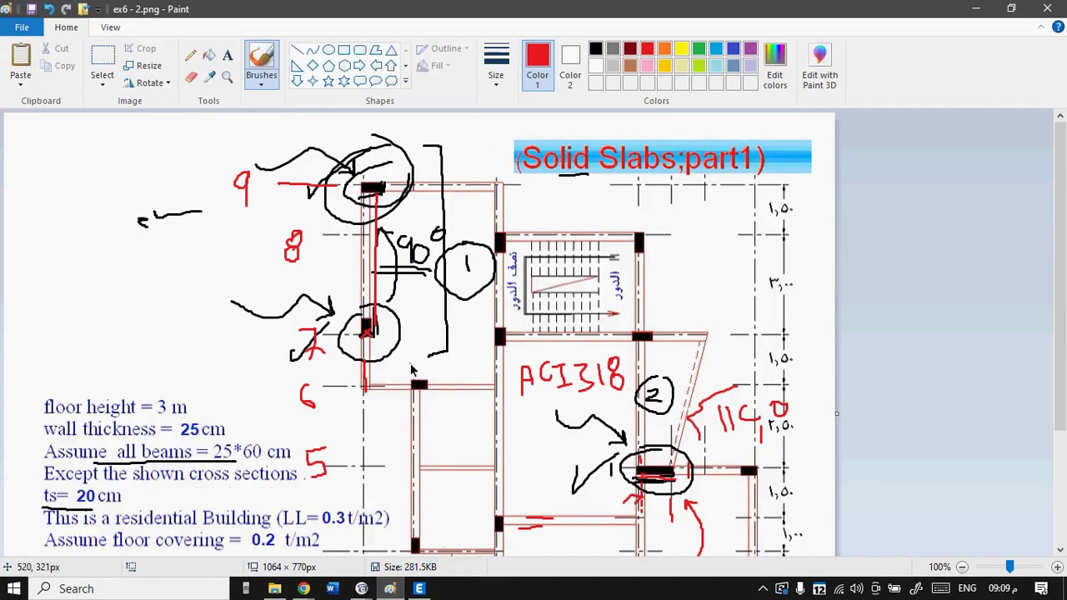
scroll(411, 369, down, 3)
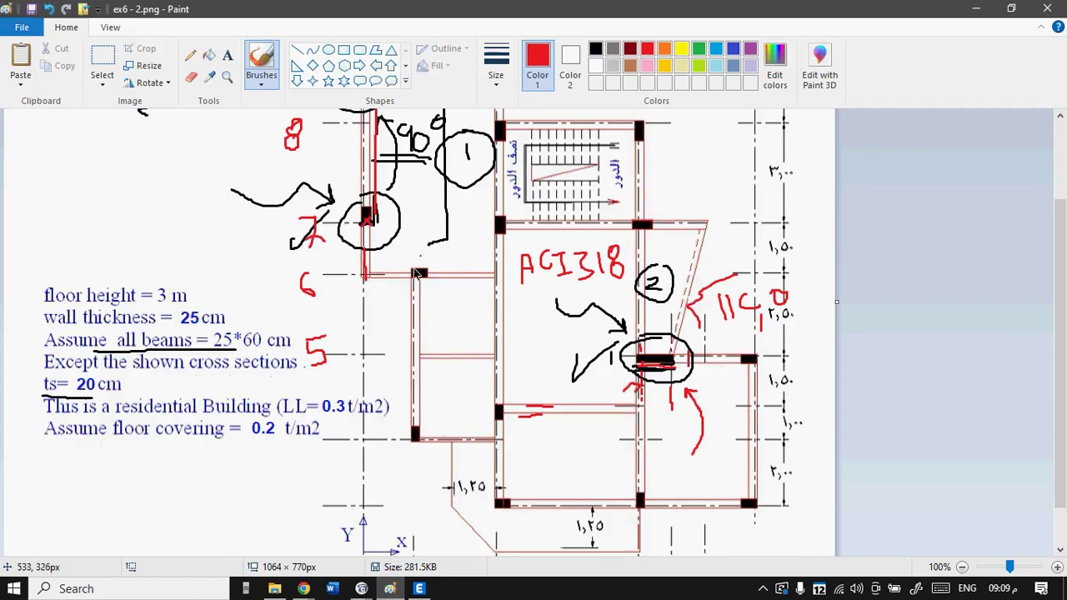
mouse_move(410, 230)
mouse_down()
mouse_move(410, 247)
mouse_move(422, 237)
mouse_move(406, 252)
mouse_move(397, 233)
mouse_move(403, 255)
mouse_move(405, 244)
mouse_up()
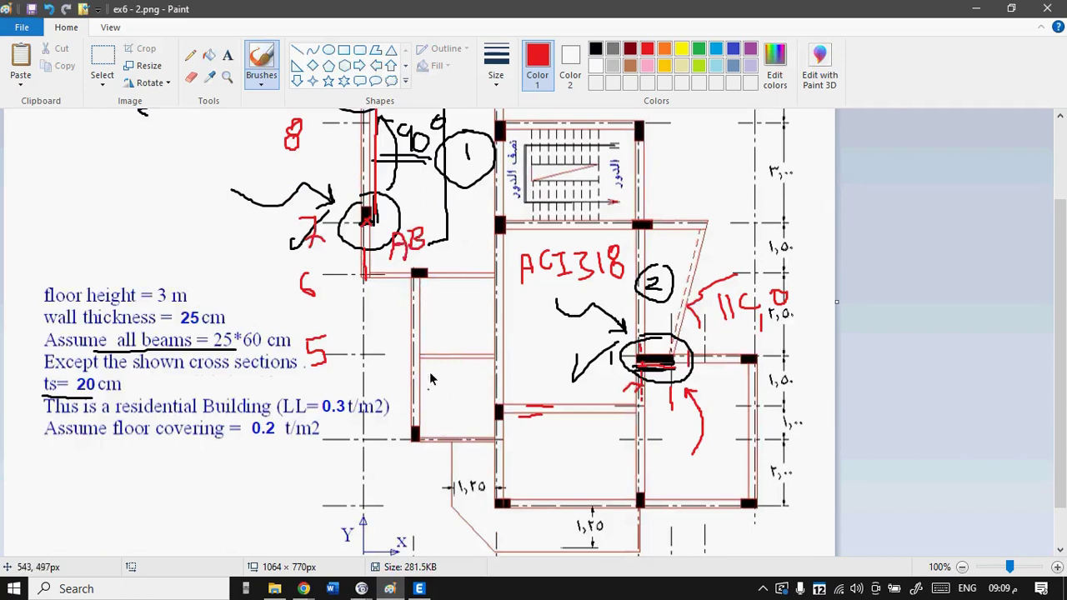
drag(492, 406, 458, 412)
drag(368, 430, 377, 452)
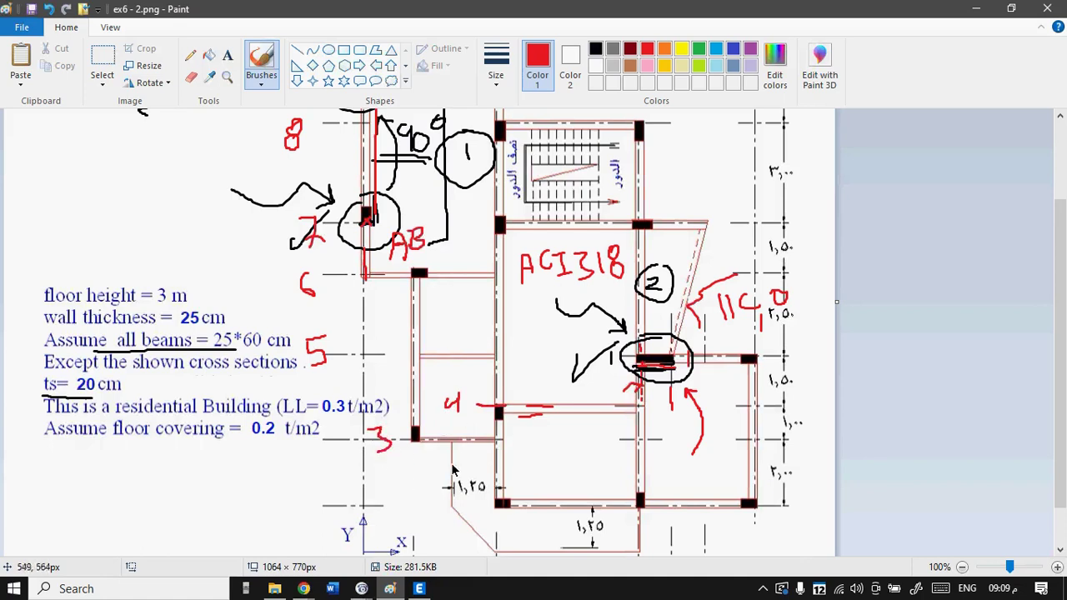
drag(414, 278, 415, 438)
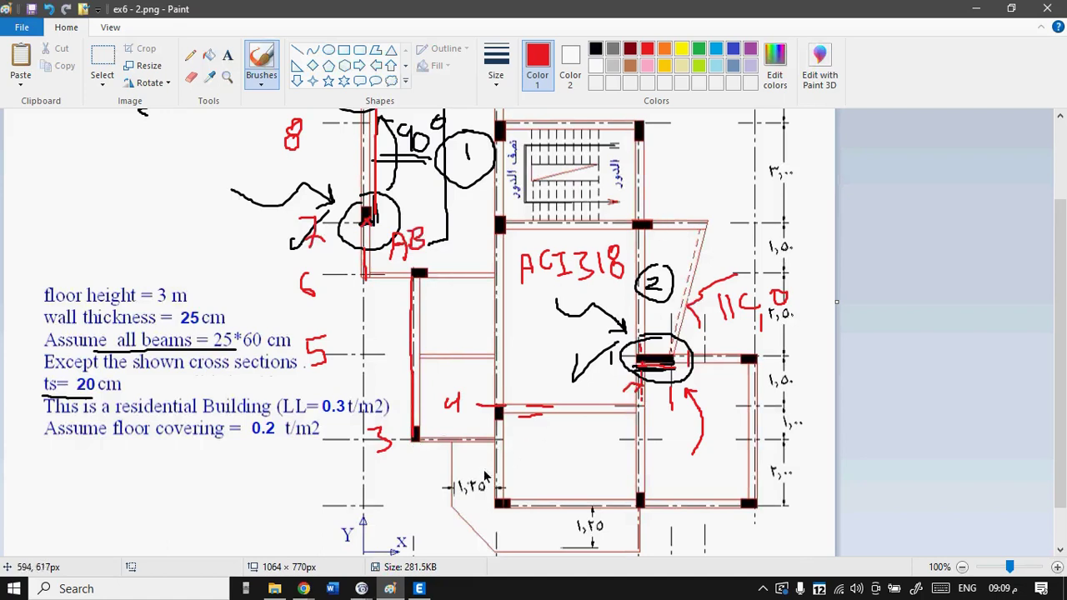
- Return to ETABS and end the beam run on grid AA at grid 6, keeping straight-line beam drawing active
click(421, 589)
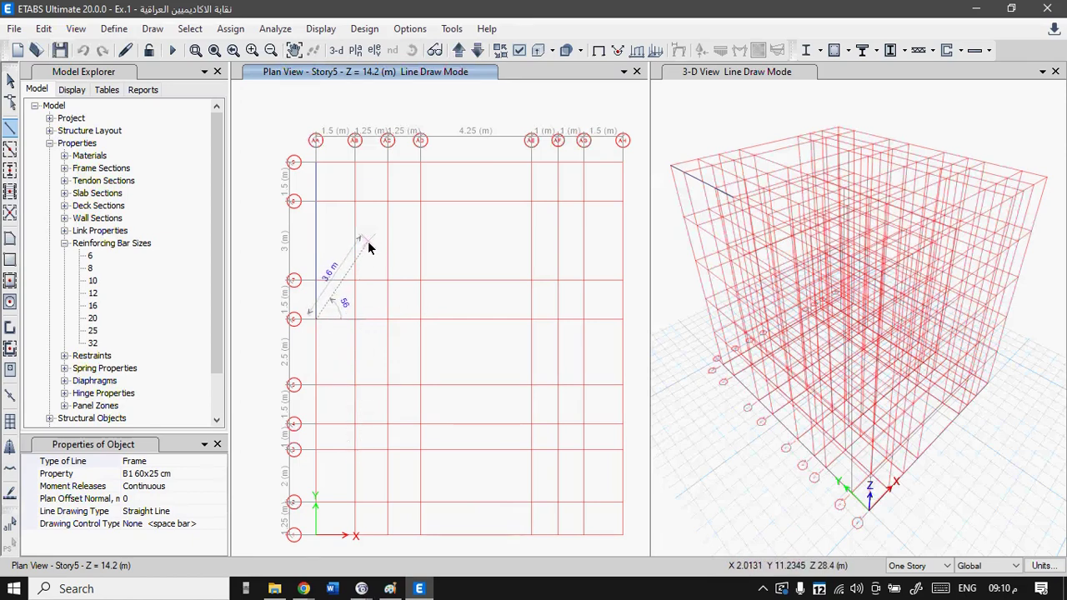
key(Escape)
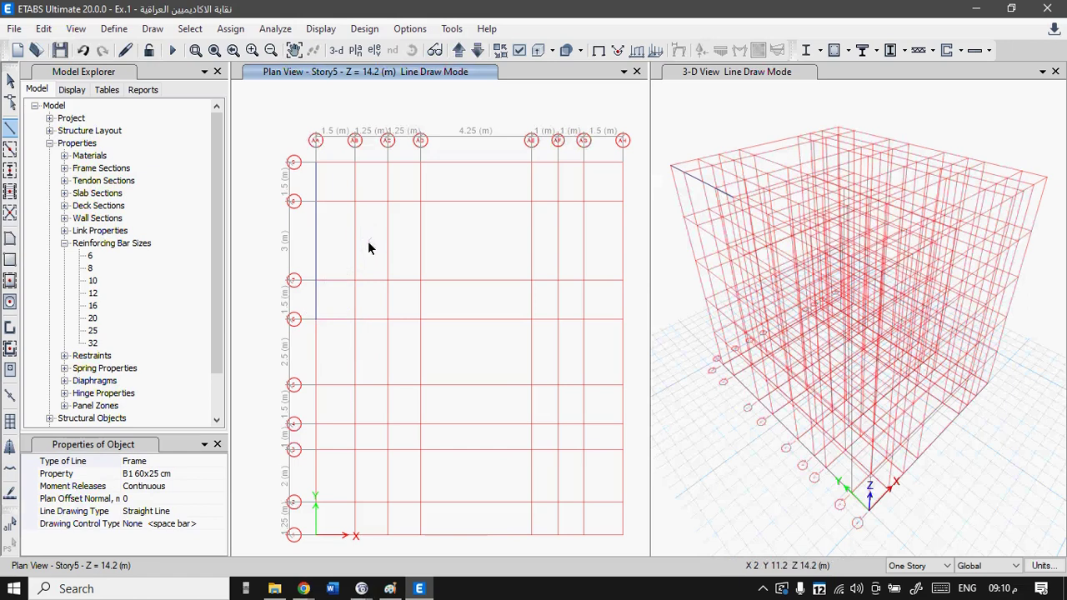
- Draw a B1 60x25 cm beam on Story5 along grid AB from grid 6 to grid 3, and end the run
click(356, 321)
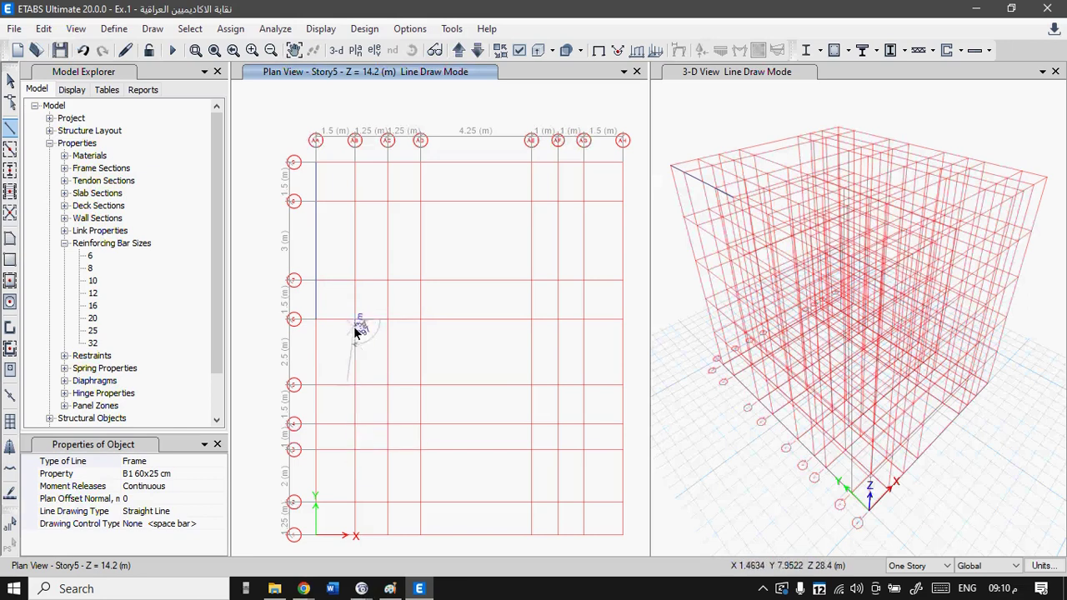
click(356, 450)
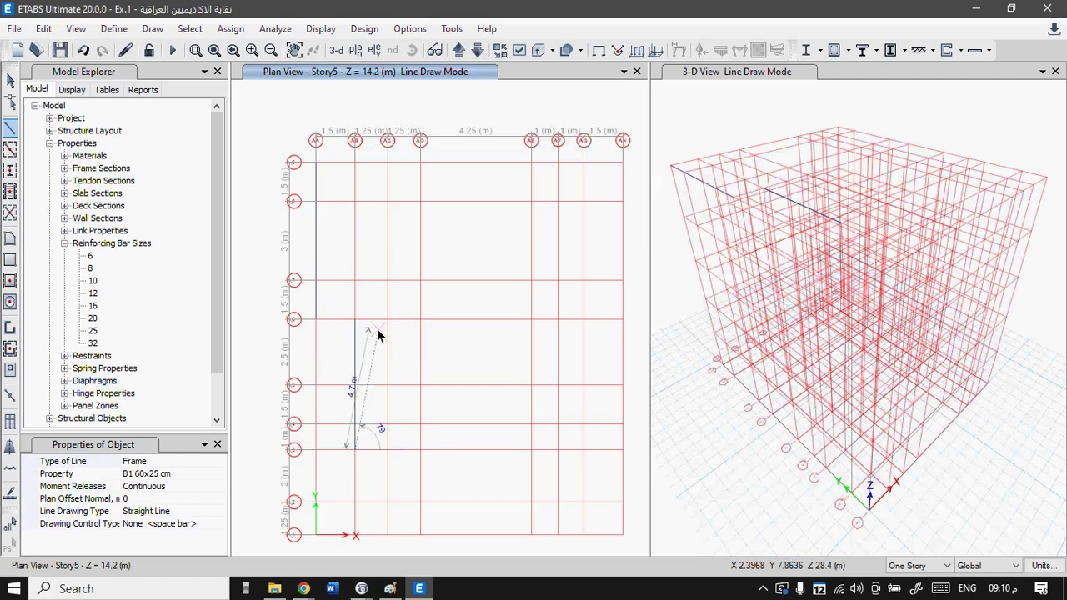
key(Escape)
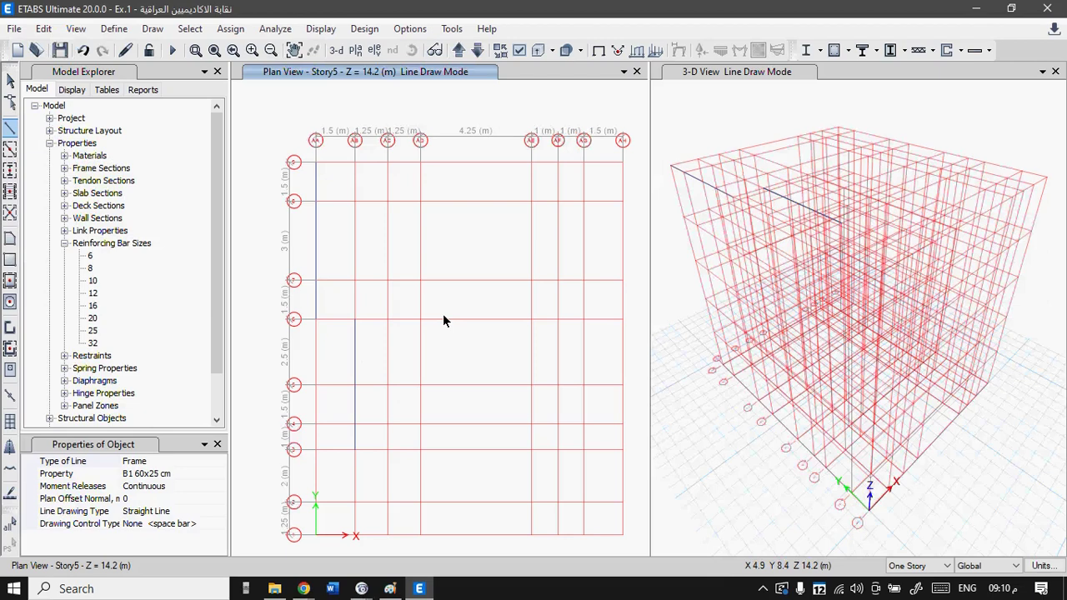
- Switch to the floor plan in Paint, label grid AD in red, trace its beam from grid 9 to 8, and mark the columns at 8 and 7
click(390, 588)
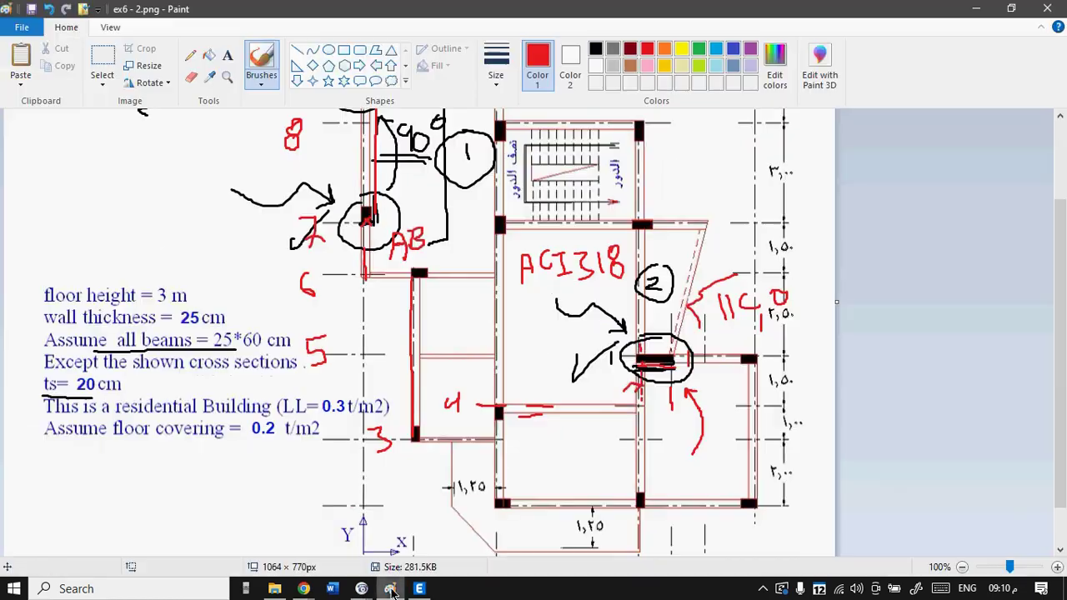
scroll(486, 340, up, 3)
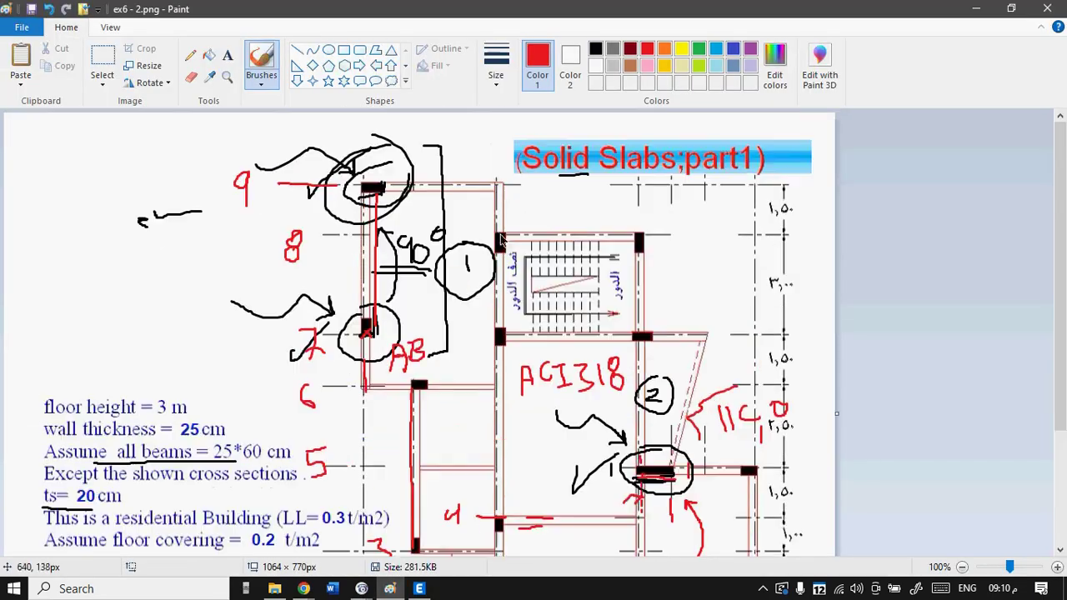
drag(501, 188, 500, 240)
mouse_move(471, 165)
mouse_down()
mouse_move(493, 155)
mouse_move(499, 176)
mouse_up()
drag(499, 139, 500, 180)
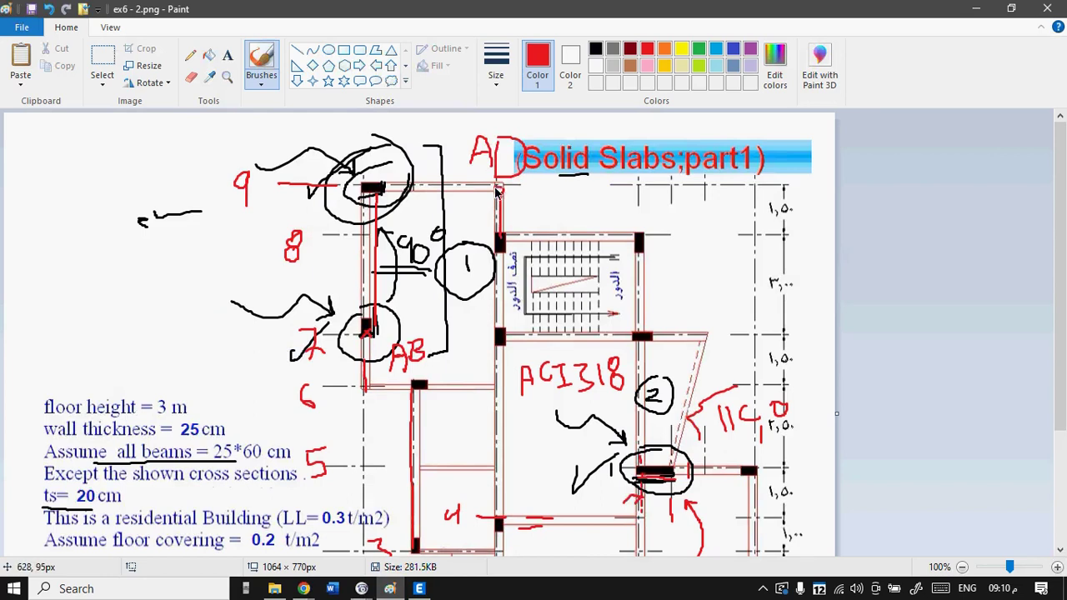
drag(499, 238, 482, 244)
drag(500, 333, 483, 337)
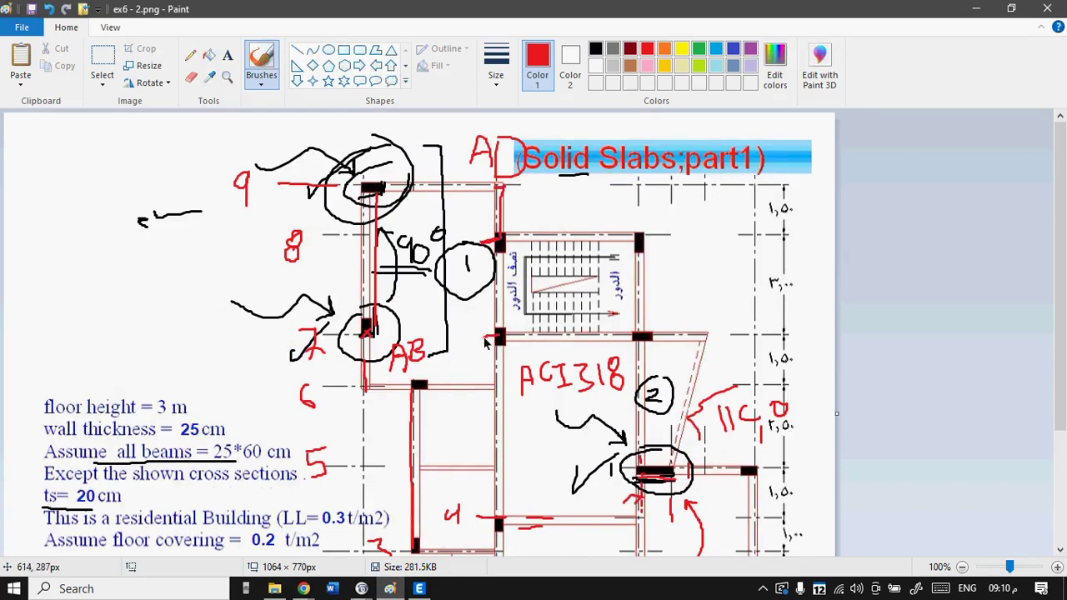
drag(500, 237, 490, 249)
scroll(528, 310, down, 3)
scroll(533, 275, up, 3)
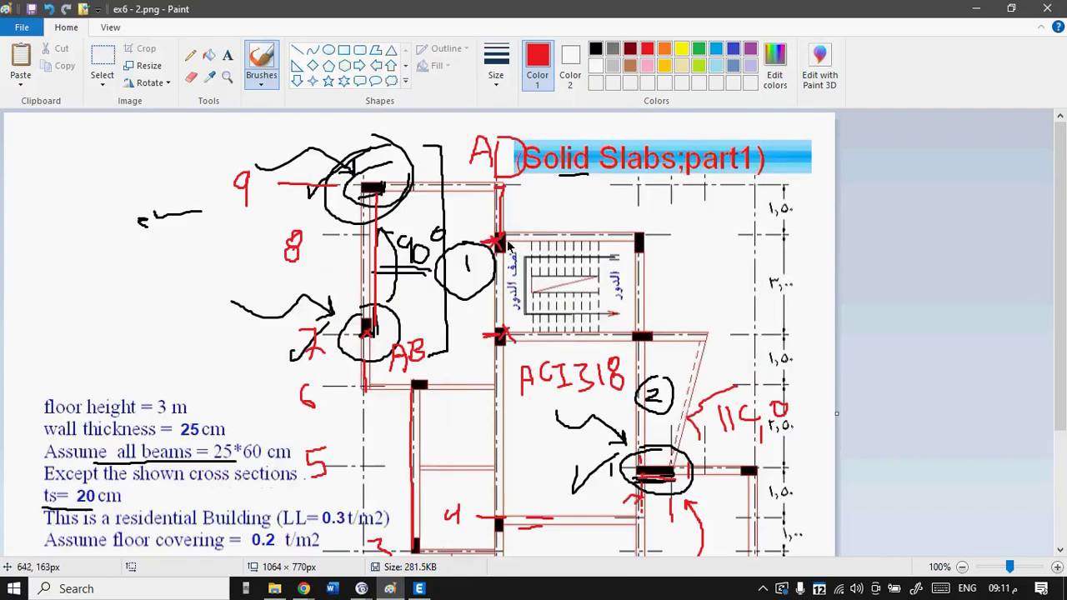
- Label grid lines 4 and 2 in red beside the AD columns on the lower part of the floor plan
scroll(504, 335, down, 3)
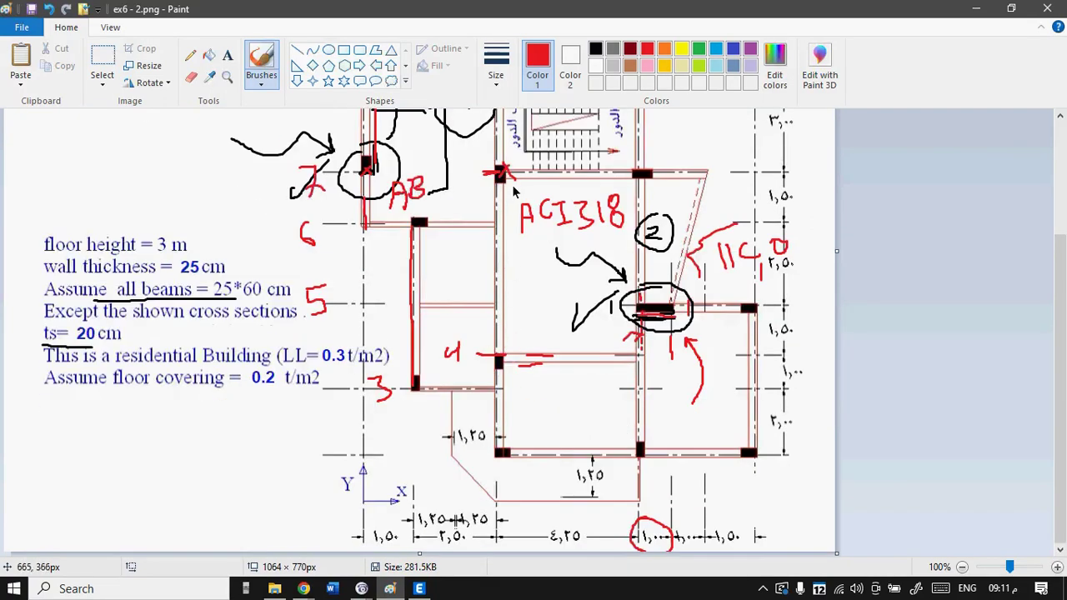
drag(515, 329, 527, 357)
mouse_move(519, 427)
mouse_down()
mouse_move(530, 435)
mouse_move(519, 450)
mouse_up()
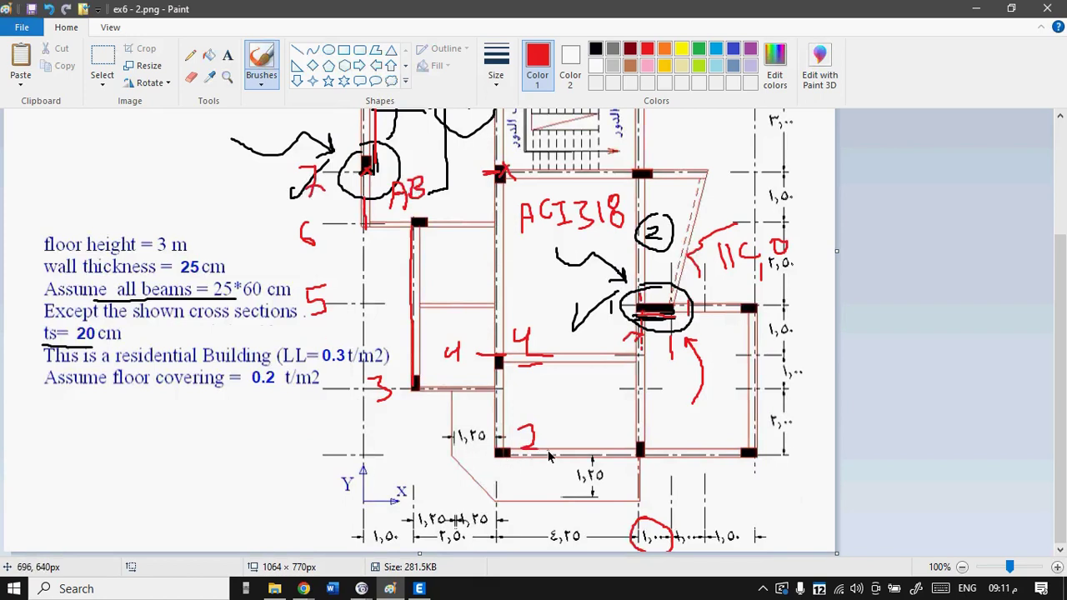
scroll(571, 350, up, 3)
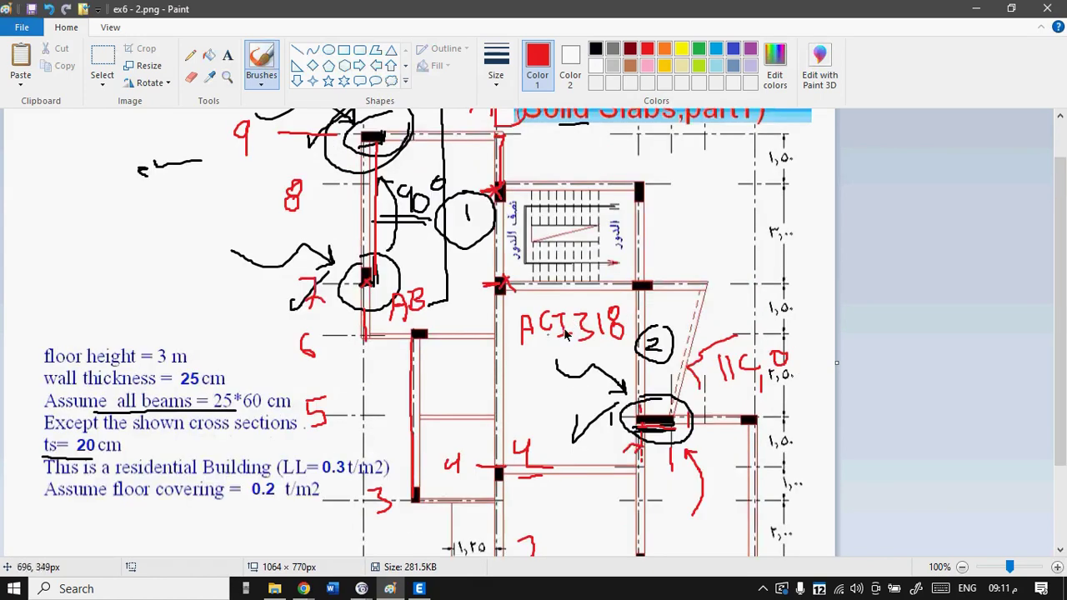
- Switch to ETABS and draw B1 60x25 cm beams on Story5 along grid AD, from grid 9 to 8, 7, 4 and 2
click(418, 589)
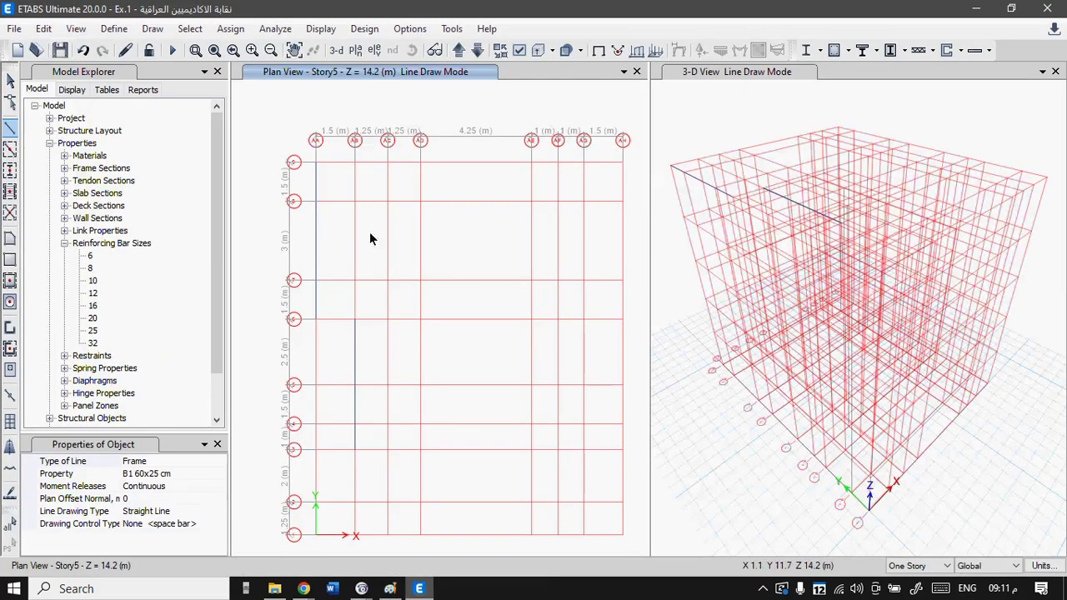
click(420, 166)
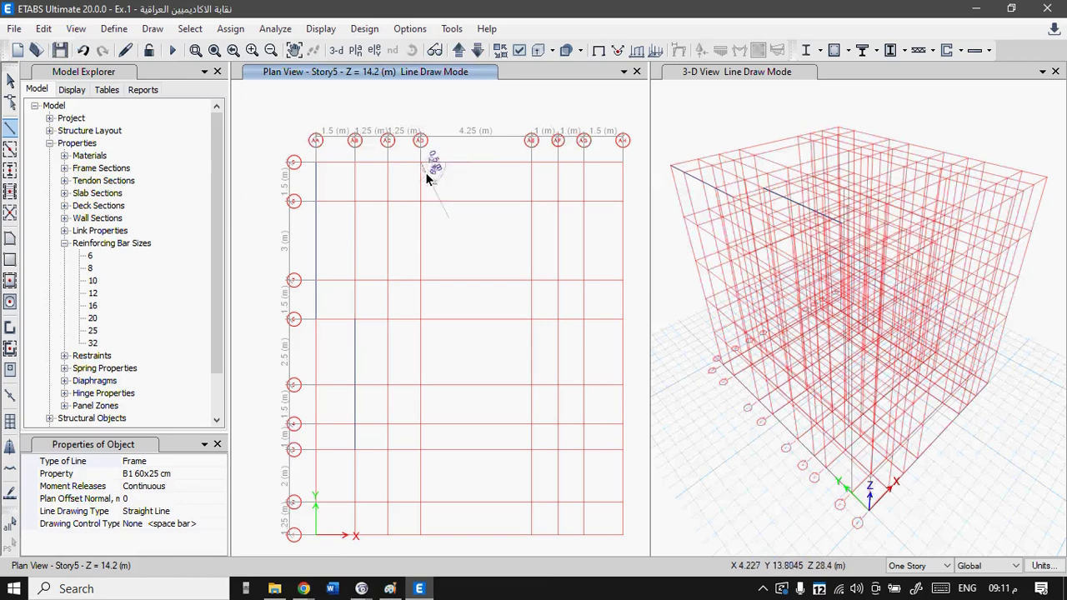
click(420, 200)
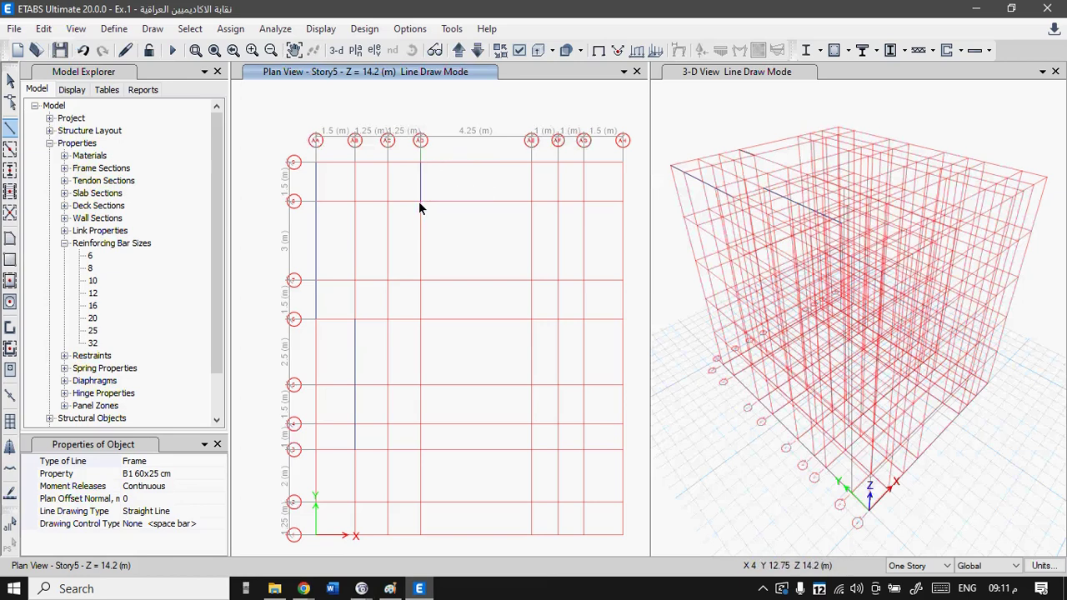
click(420, 280)
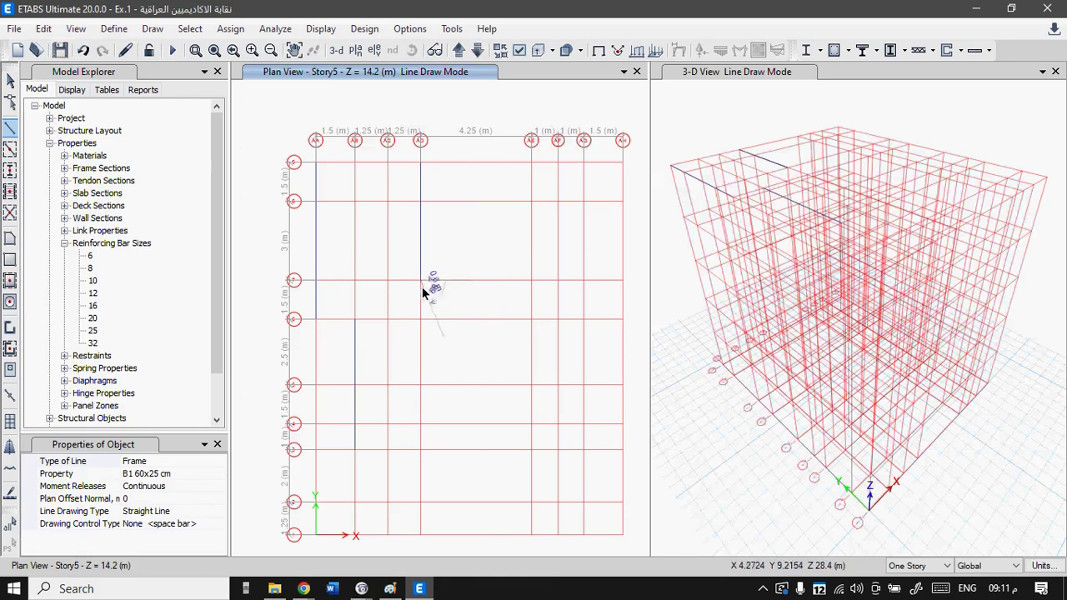
click(419, 428)
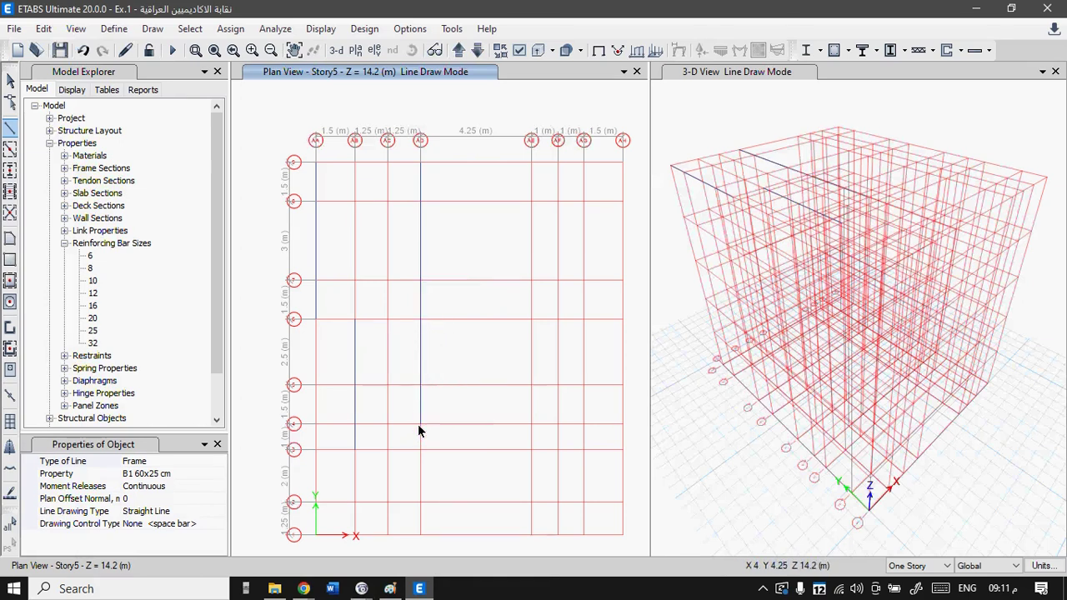
click(420, 504)
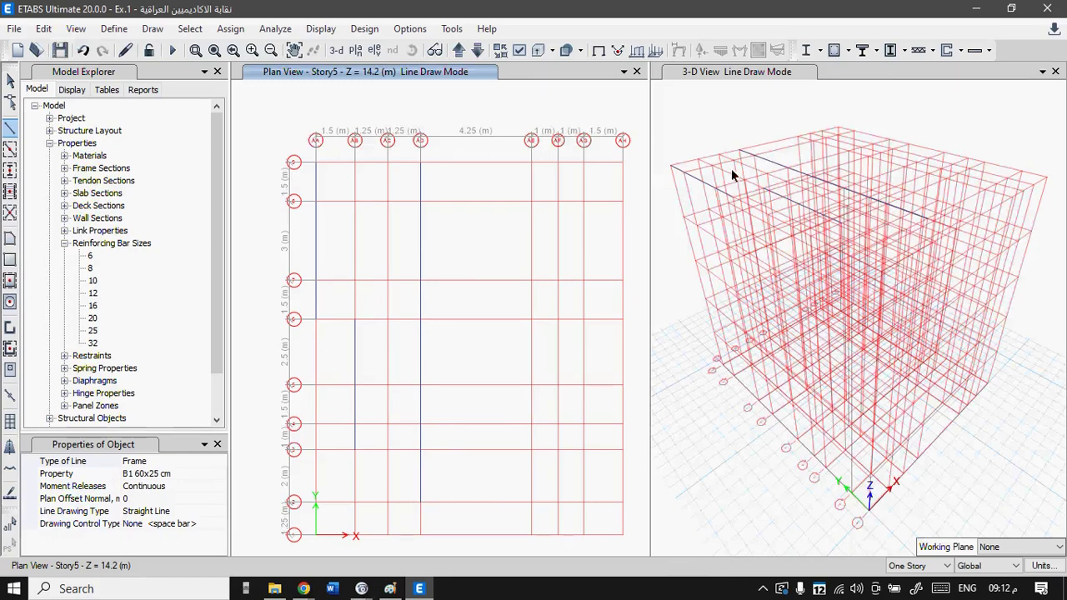
- Show the frames extruded in the 3-D view, and make the Story5 plan the active view again with no beam run pending
click(720, 116)
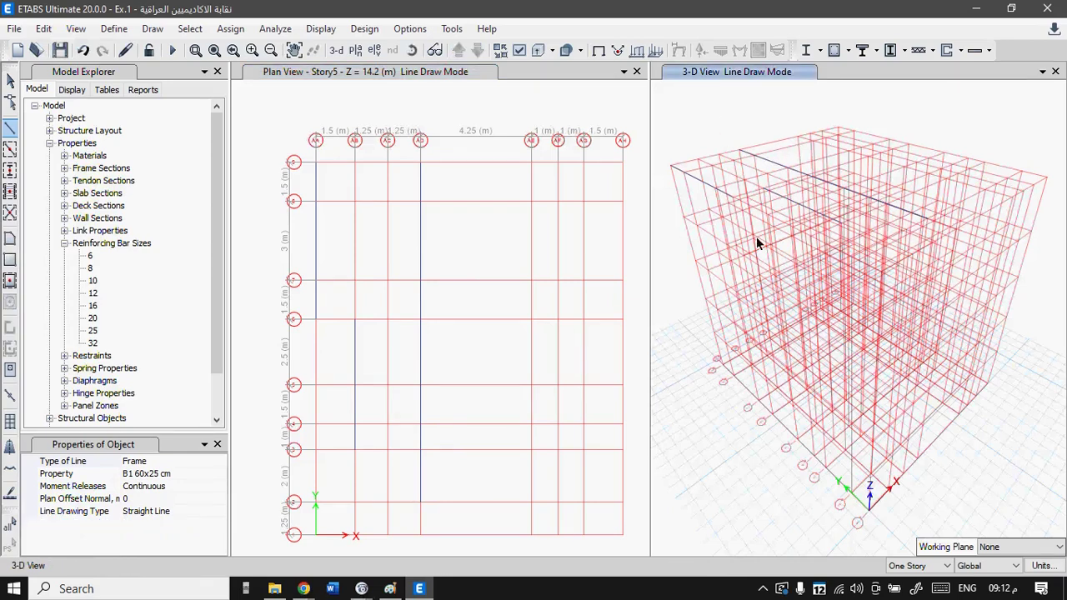
click(537, 52)
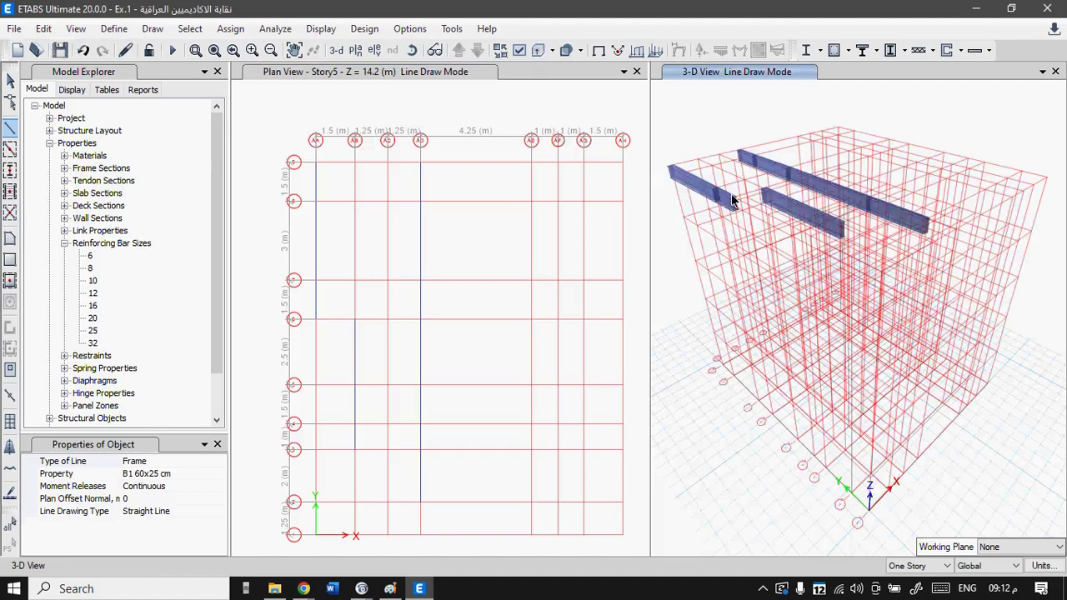
click(481, 99)
key(Escape)
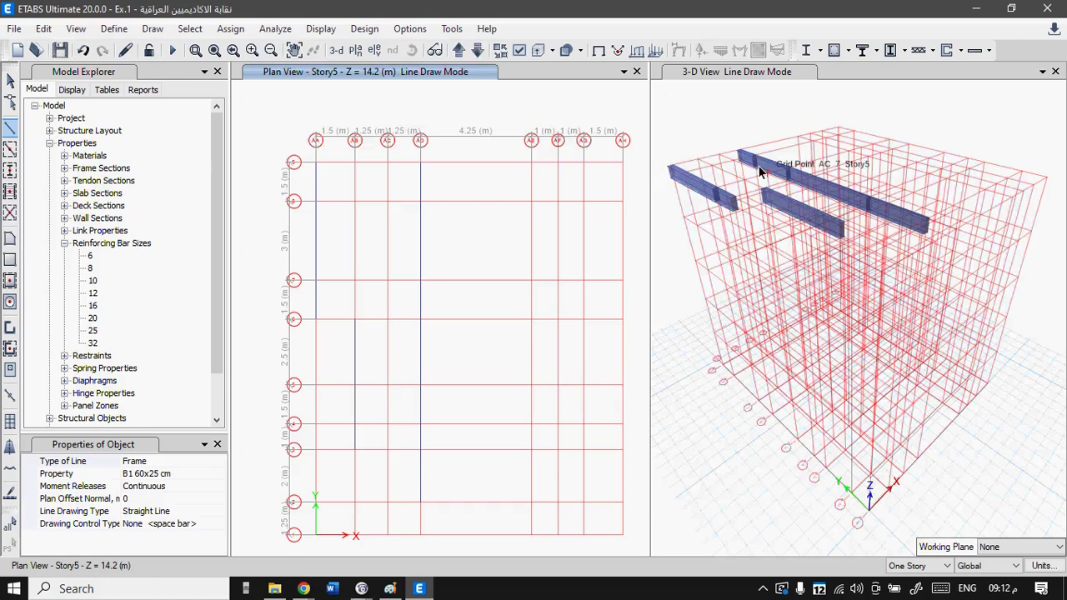
click(539, 52)
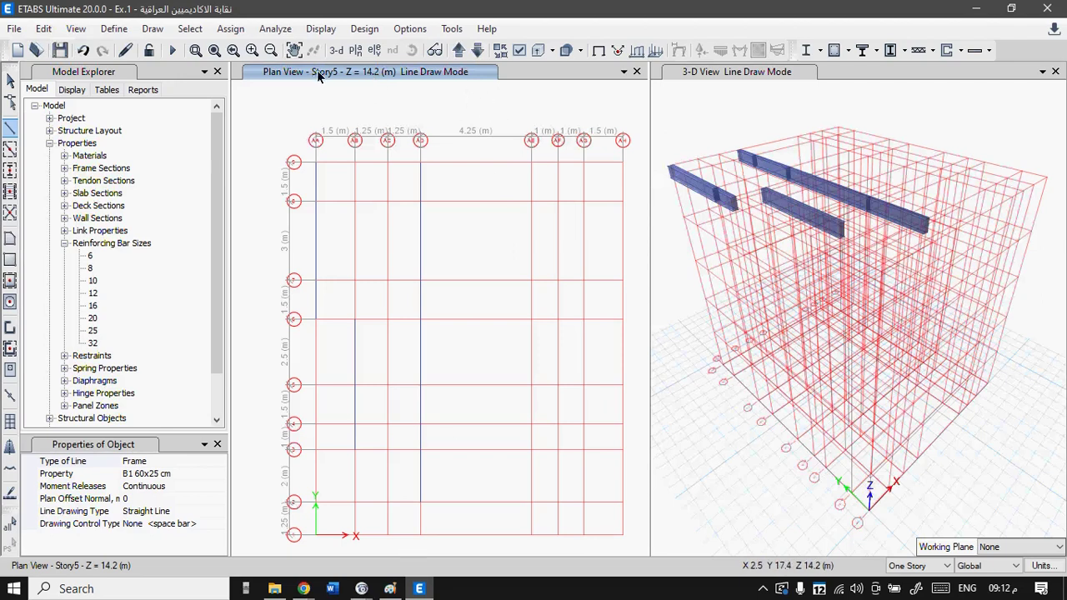
- Switch to the floor plan in Paint and label grid E in red, with grid lines 8 and 7 beside its upper columns
click(389, 589)
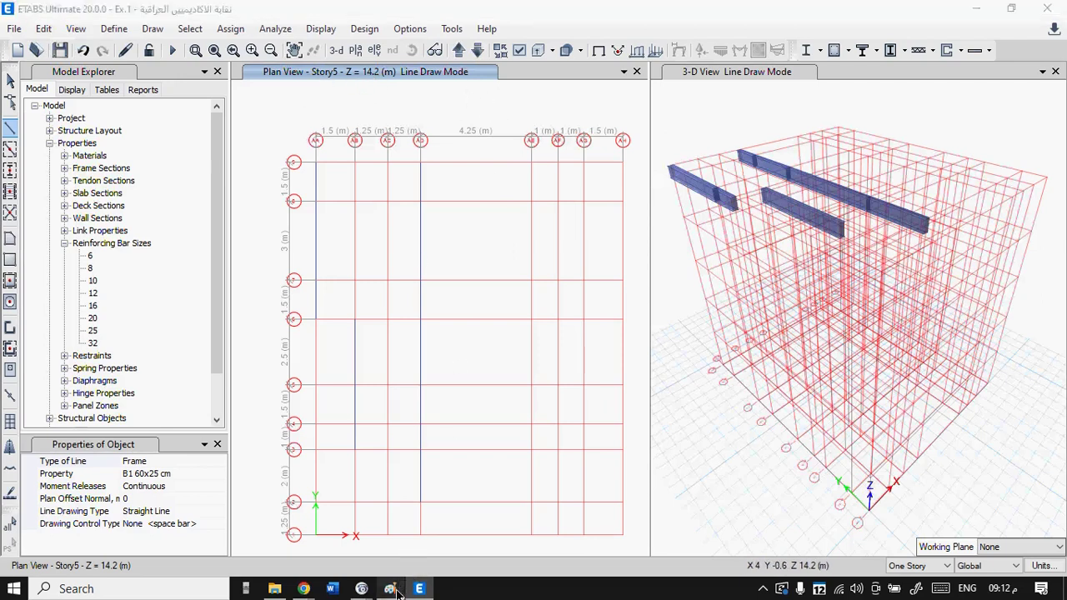
scroll(583, 250, up, 1)
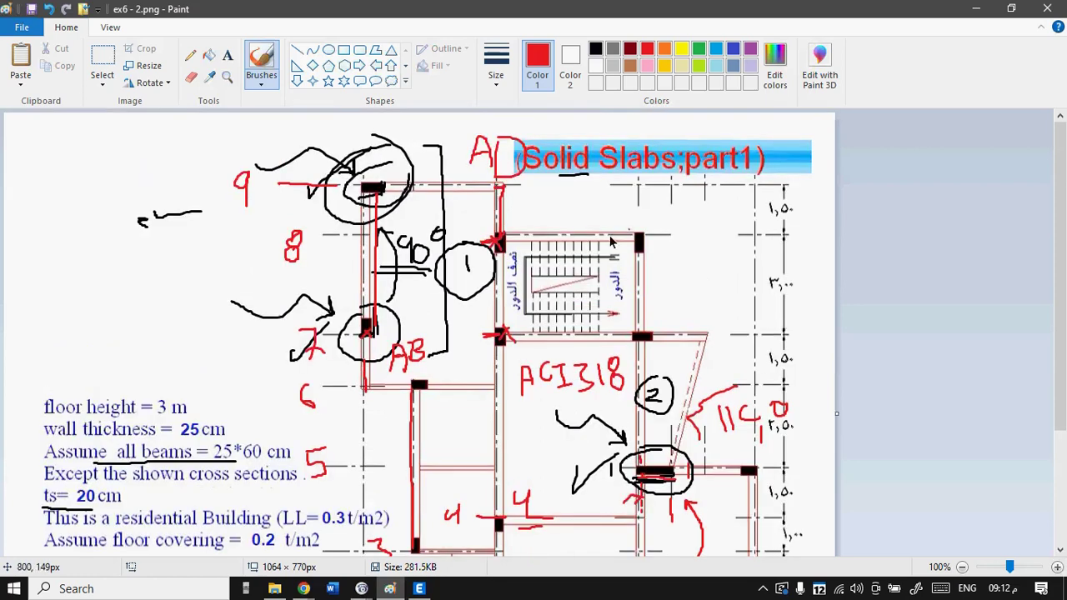
scroll(631, 236, down, 2)
scroll(657, 200, up, 3)
drag(637, 207, 652, 216)
scroll(675, 253, down, 4)
scroll(675, 250, up, 3)
drag(668, 178, 667, 194)
drag(664, 270, 673, 300)
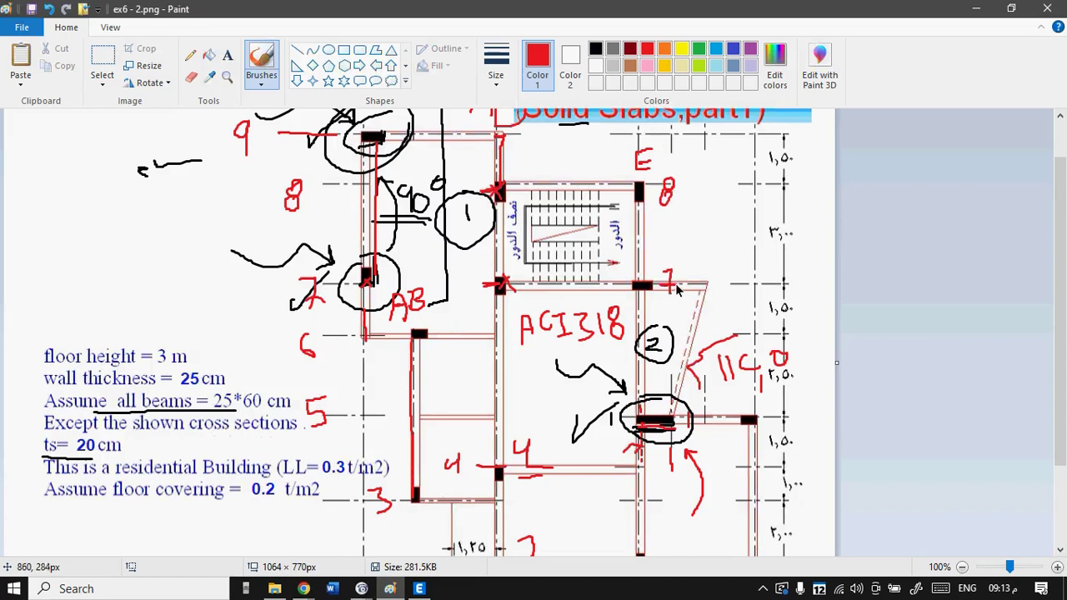
- Mark and label grid line 5 and label grid line 2 in red at the lower columns on grid E, and return to ETABS
scroll(655, 304, down, 2)
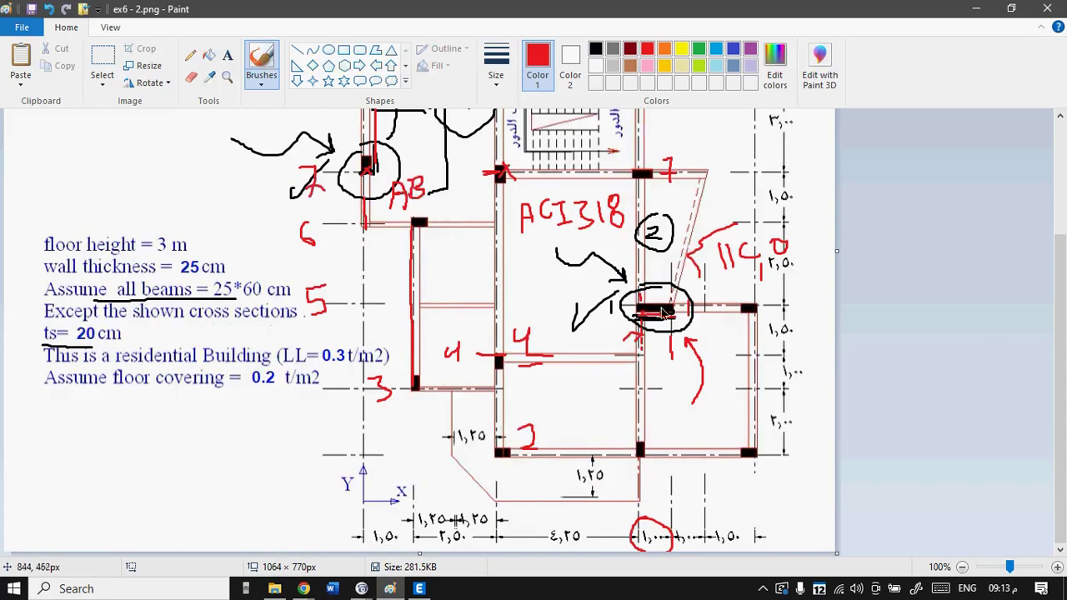
mouse_move(643, 287)
mouse_down()
mouse_move(632, 319)
mouse_move(649, 316)
mouse_move(602, 299)
mouse_move(624, 287)
mouse_up()
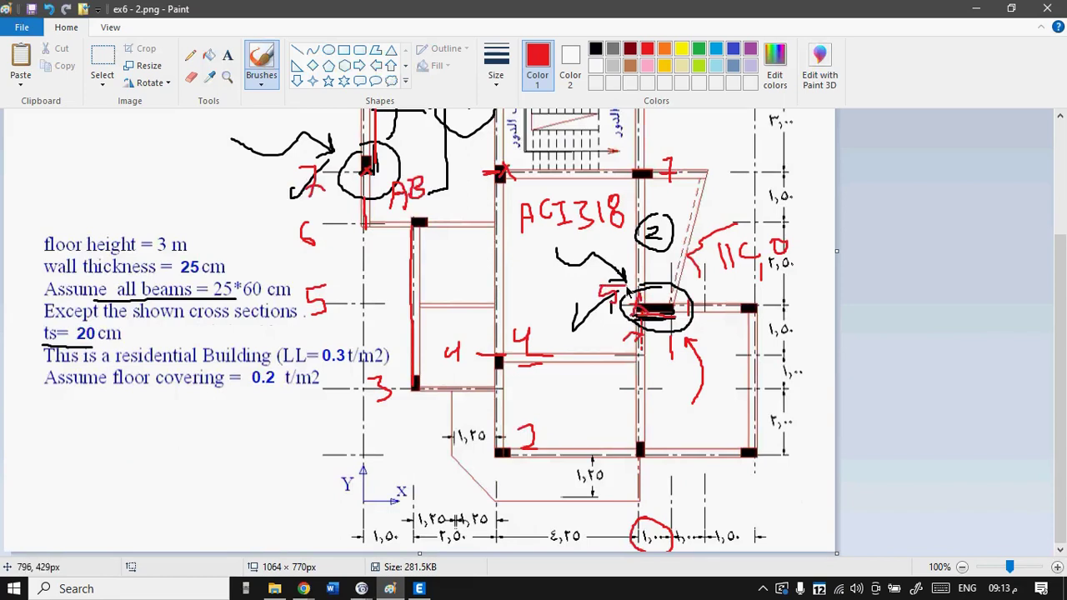
mouse_move(651, 441)
mouse_down()
mouse_move(661, 443)
mouse_move(652, 455)
mouse_move(666, 453)
mouse_up()
scroll(672, 284, up, 3)
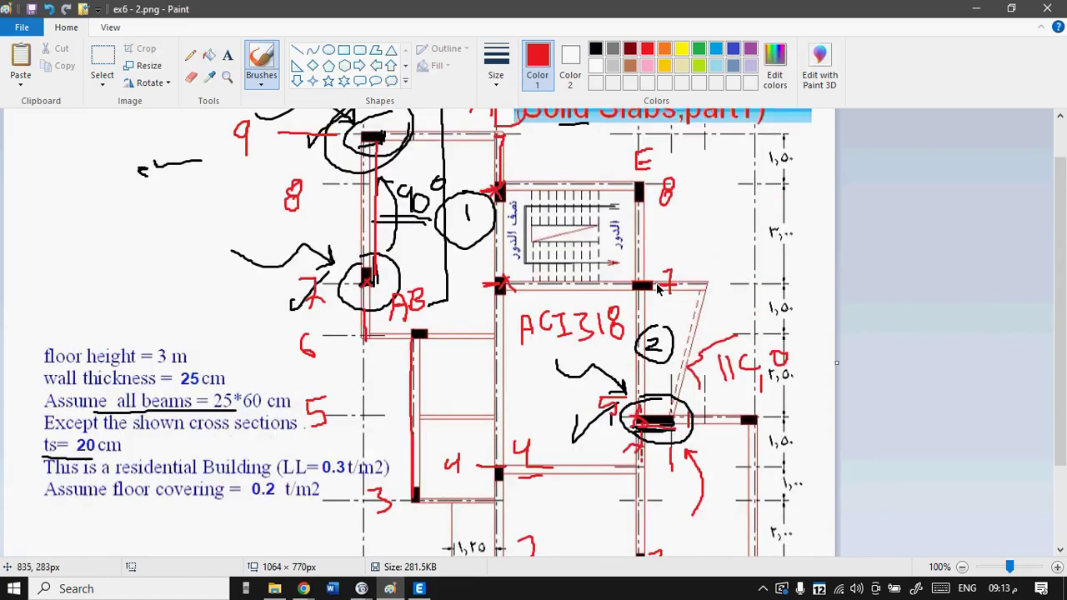
scroll(659, 288, down, 3)
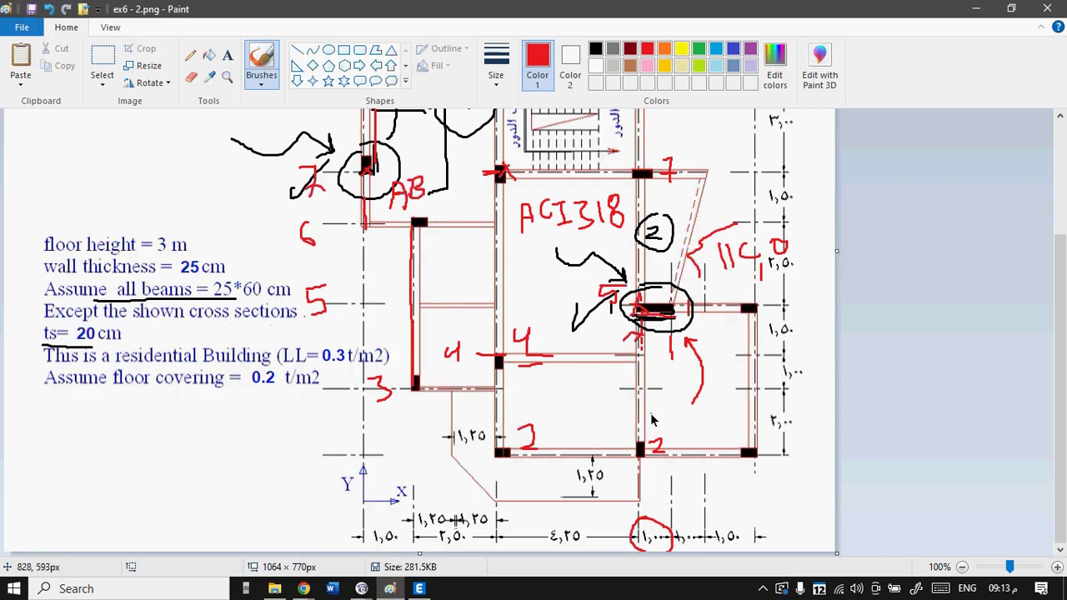
click(418, 588)
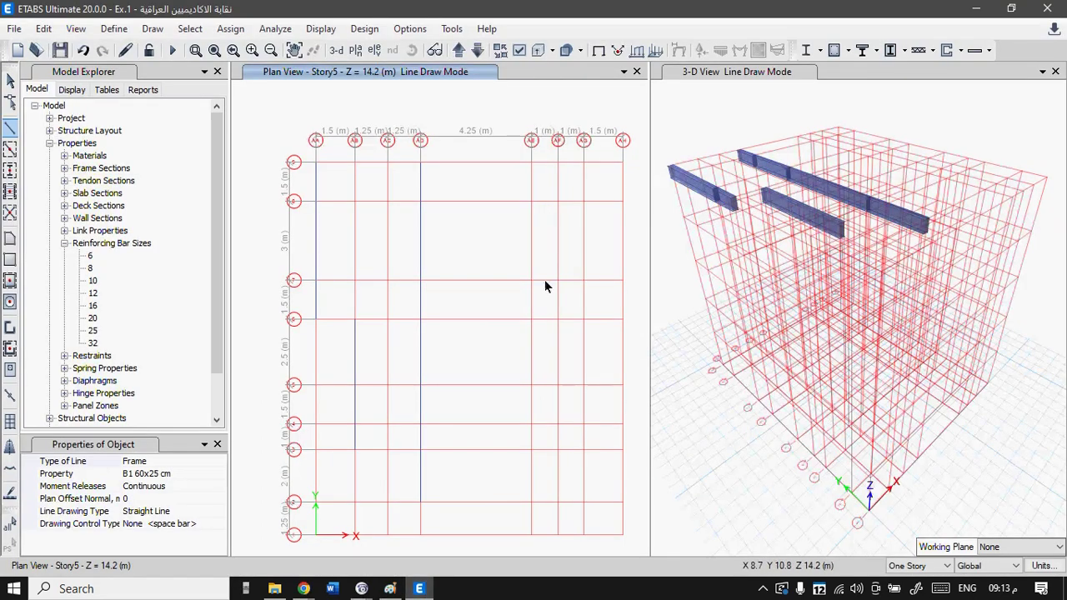
- Draw B1 60x25 cm beams along grid line AE from grid 8 through grids 7 and 5 to grid 2
click(532, 202)
click(533, 279)
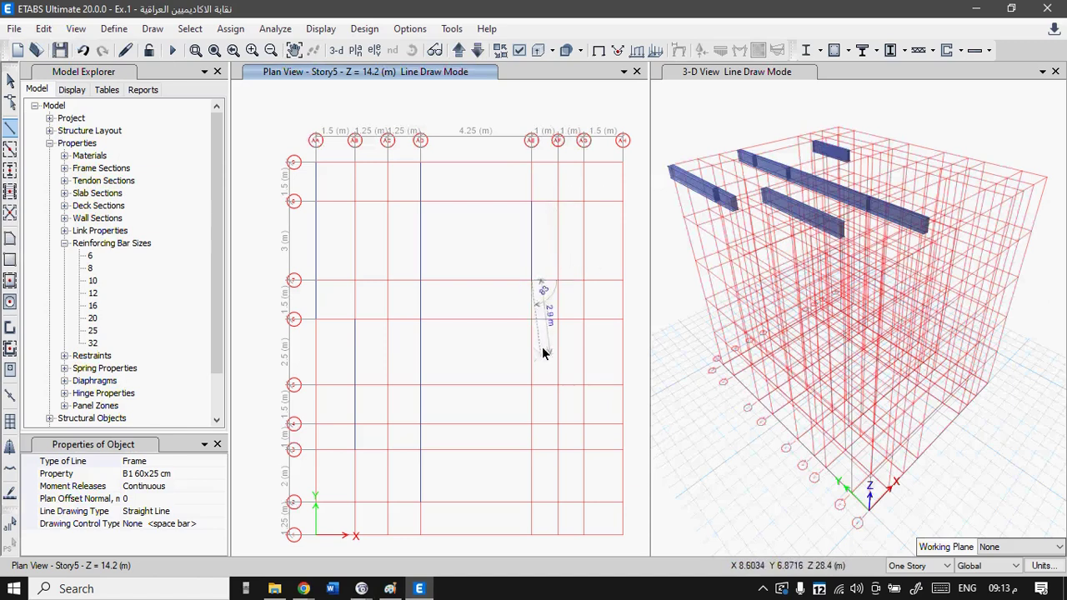
click(531, 388)
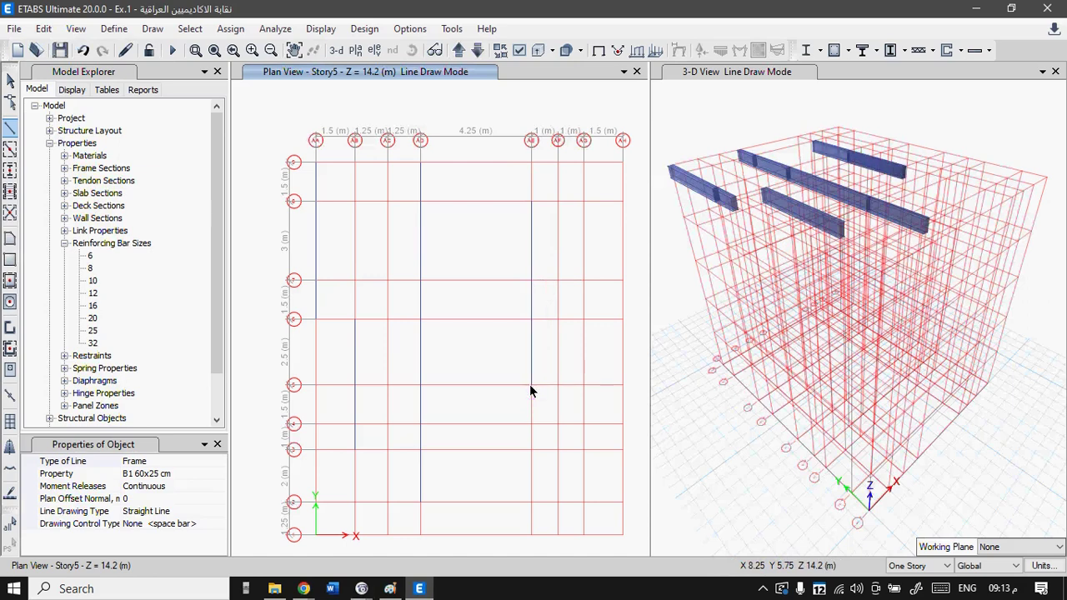
click(532, 500)
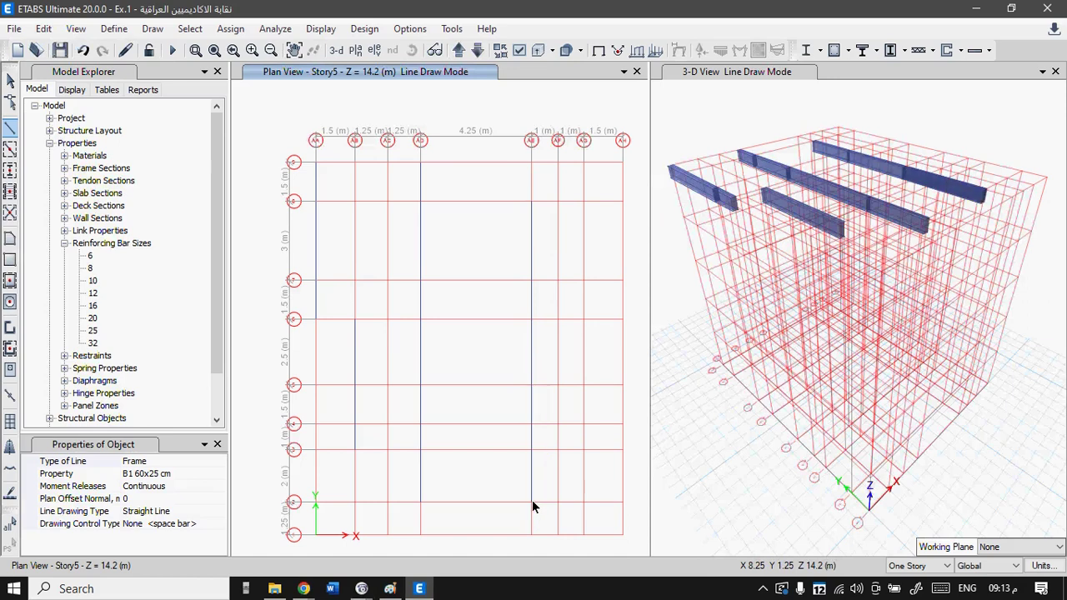
key(Escape)
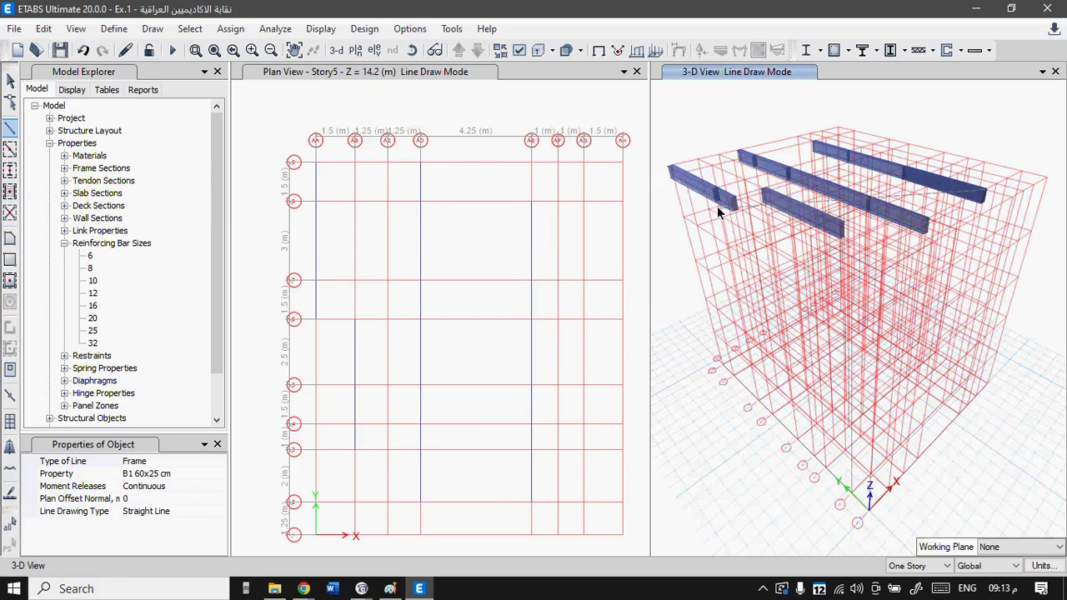
click(523, 501)
key(Escape)
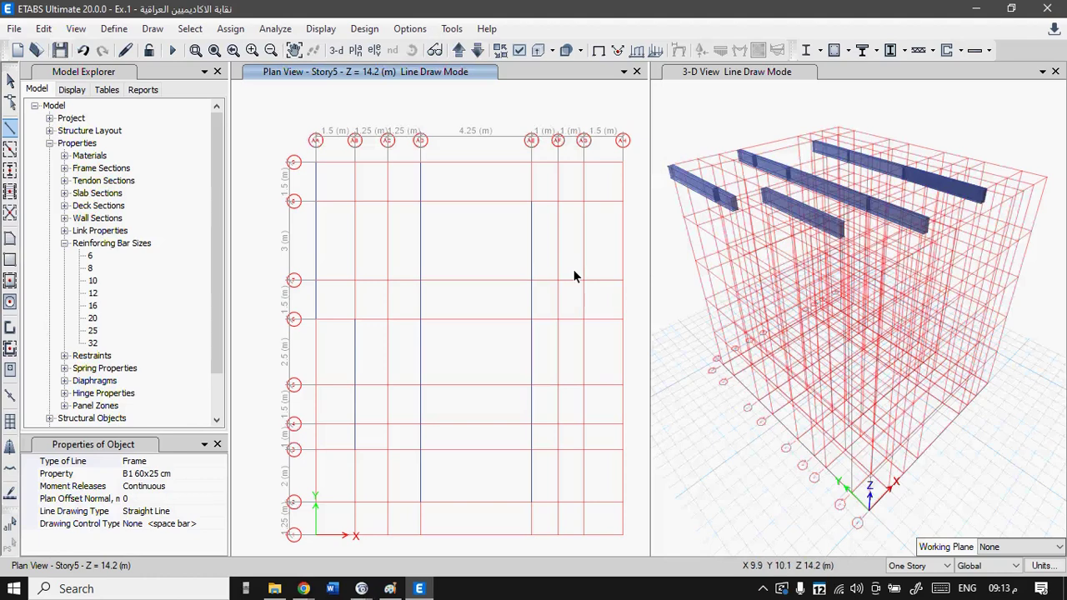
- Switch to the floor plan in Paint and mark the two columns on the far-right axis in red
click(390, 588)
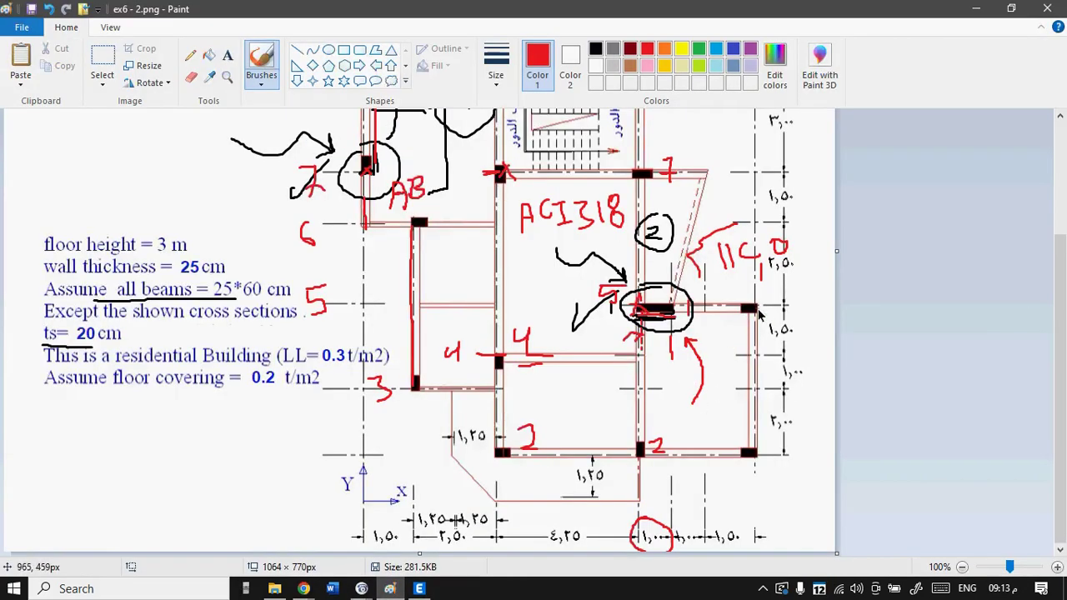
drag(760, 308, 747, 310)
drag(744, 457, 765, 456)
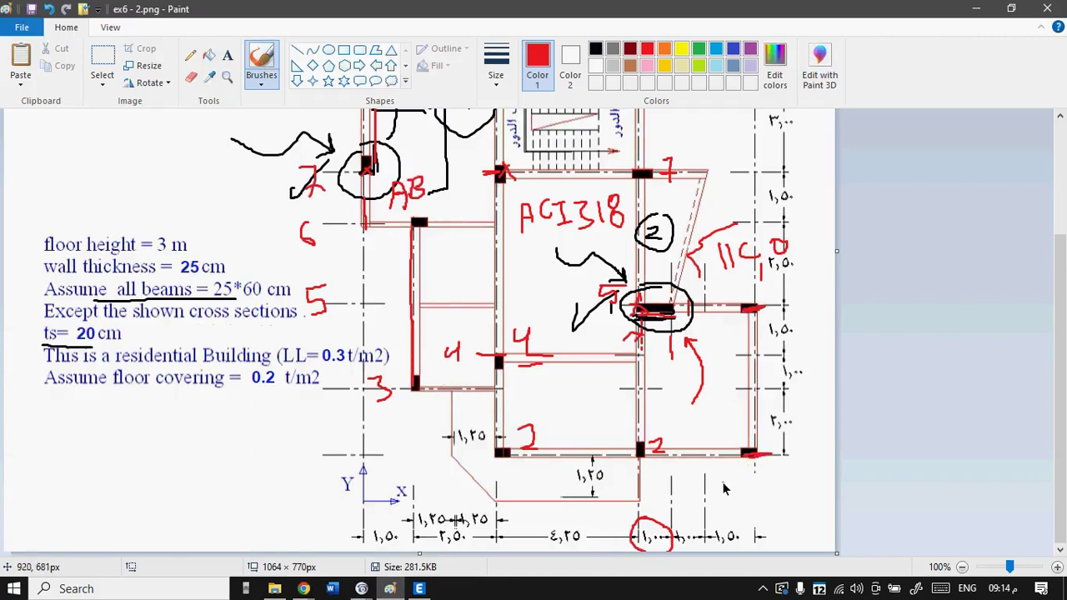
- Return to ETABS and draw a B1 60x25 cm beam along grid line AH from grid 5 to grid 2
click(424, 588)
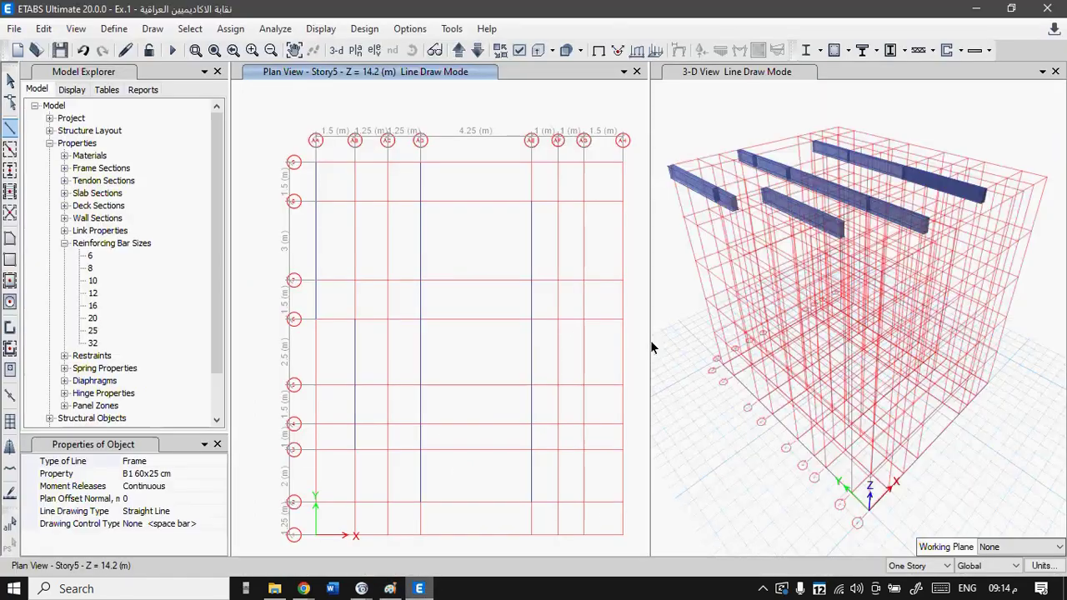
click(622, 387)
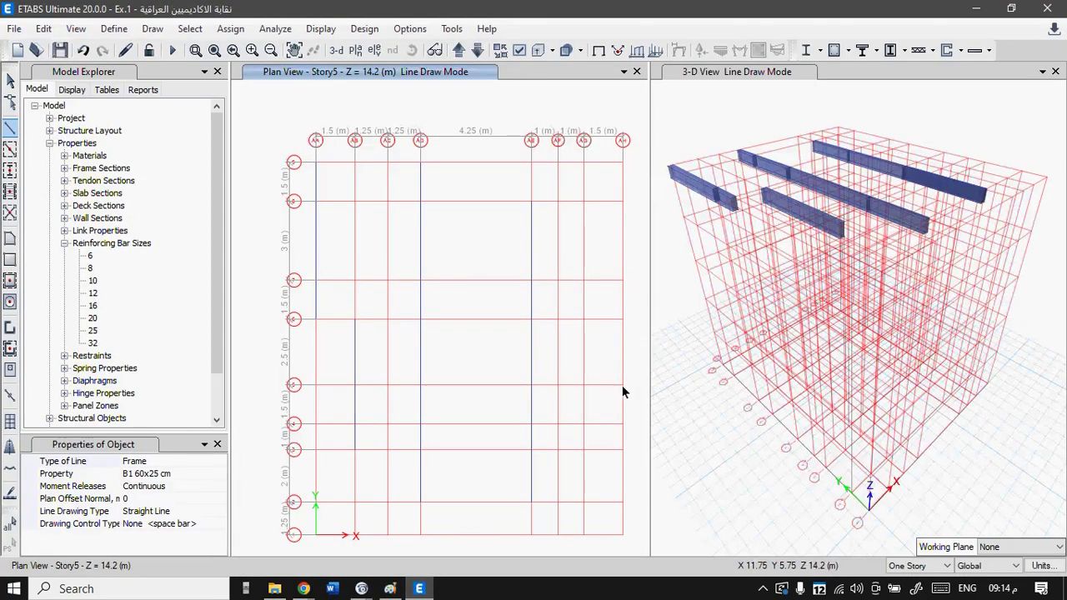
click(622, 501)
key(Escape)
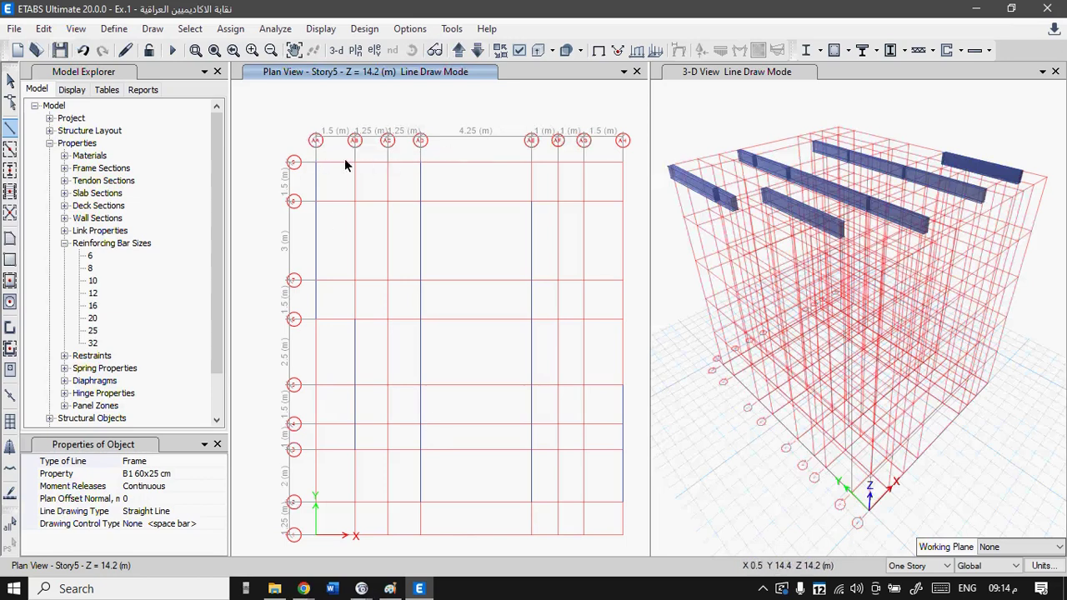
- On the Paint floor plan, mark the axis 9 beam with a red line and letter its left end A
click(392, 589)
scroll(444, 231, up, 3)
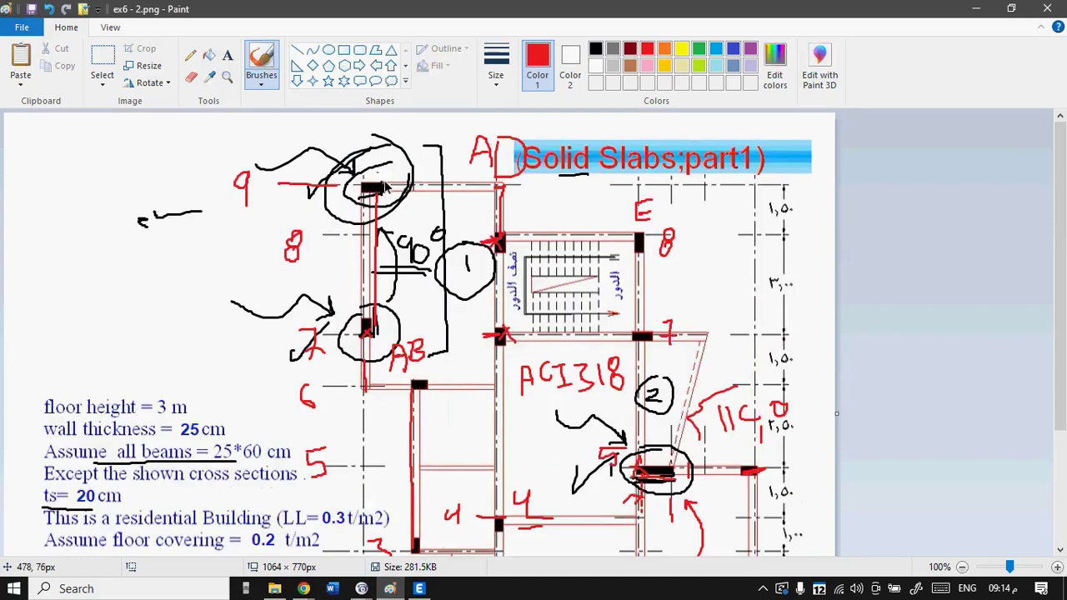
drag(367, 170, 500, 171)
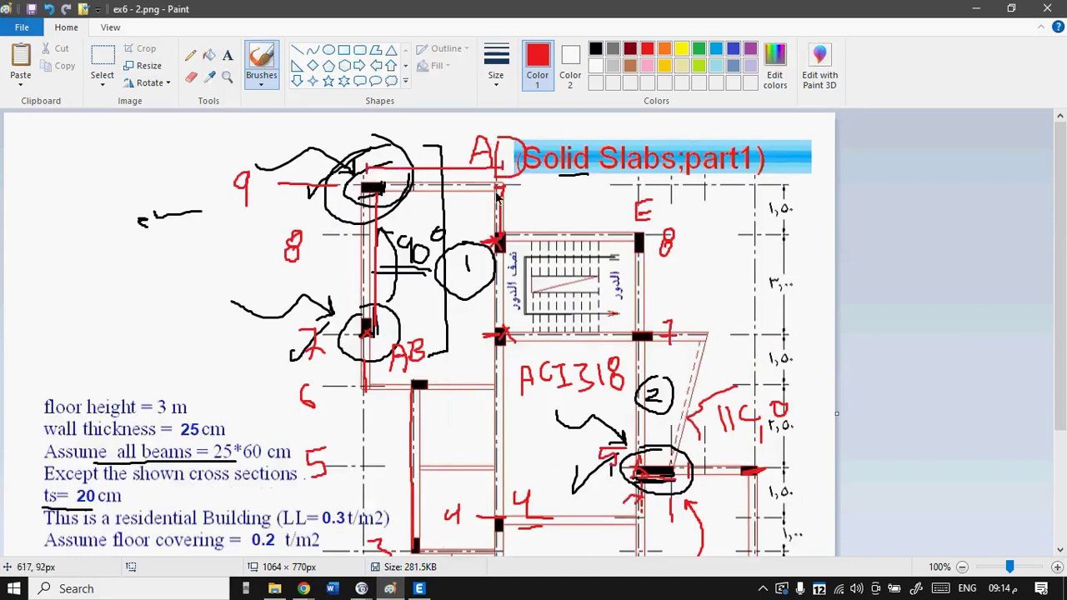
mouse_move(364, 166)
mouse_down()
mouse_move(371, 132)
mouse_move(383, 160)
mouse_move(384, 149)
mouse_up()
drag(498, 124, 501, 158)
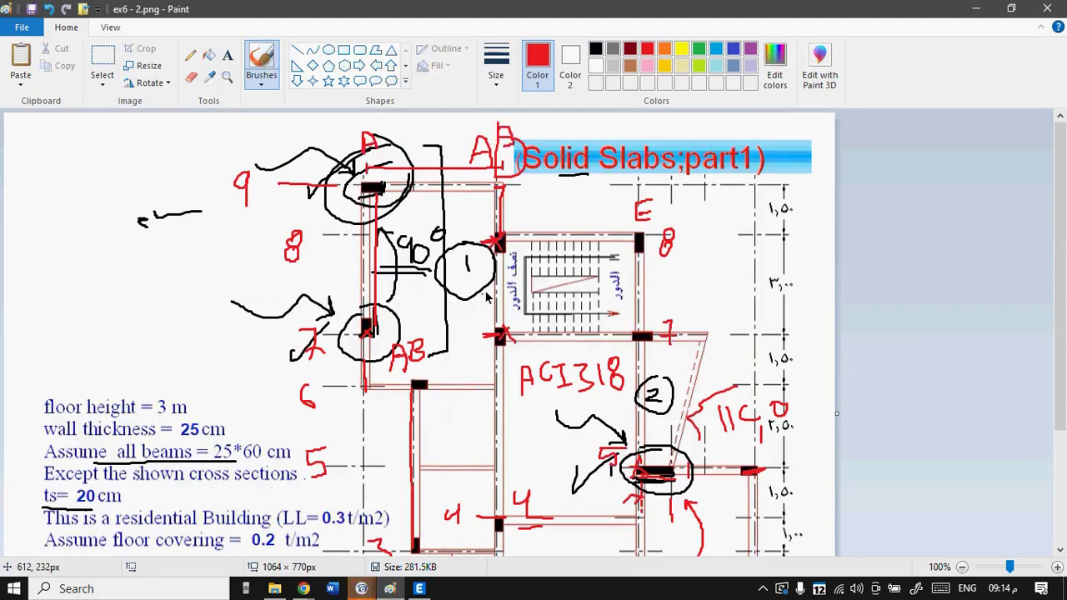
- In ETABS, draw B1 60x25 cm beams along grid 9 from AA to AD and along grid 8 from AD to AE
click(420, 589)
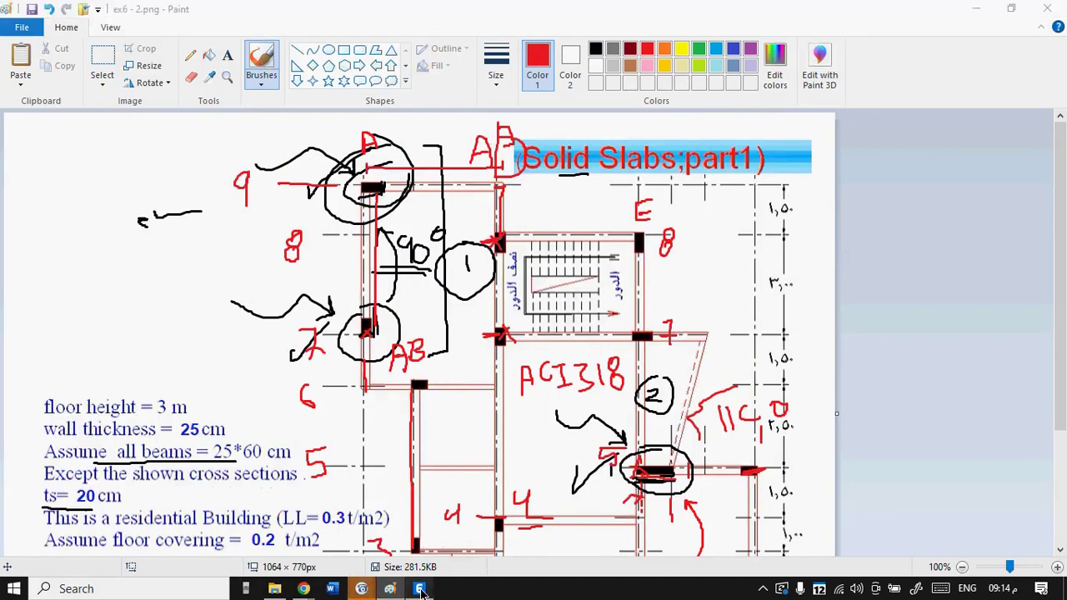
click(316, 162)
double_click(420, 162)
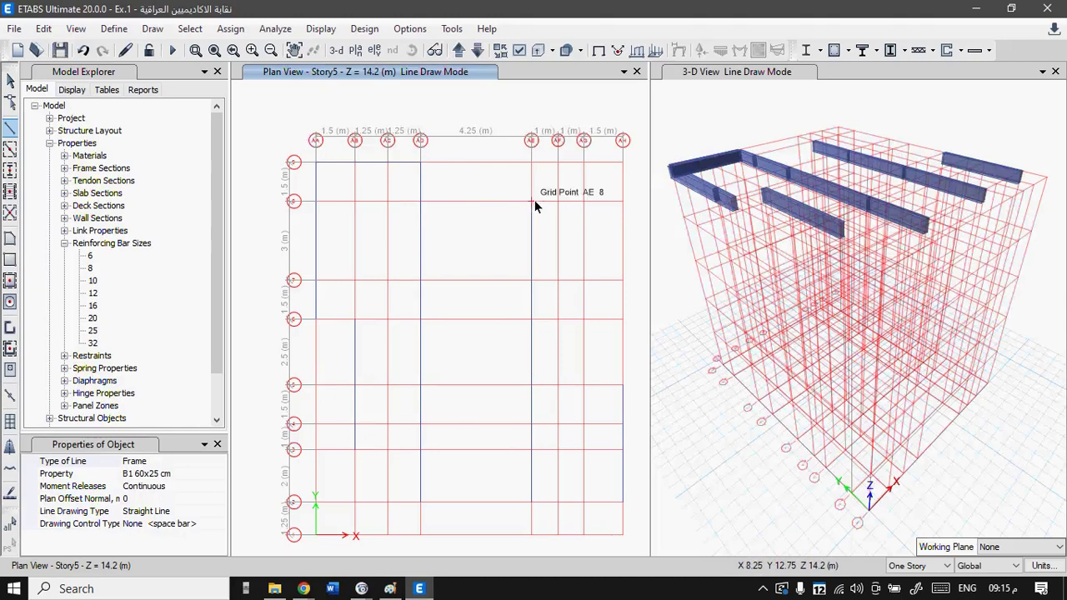
click(421, 208)
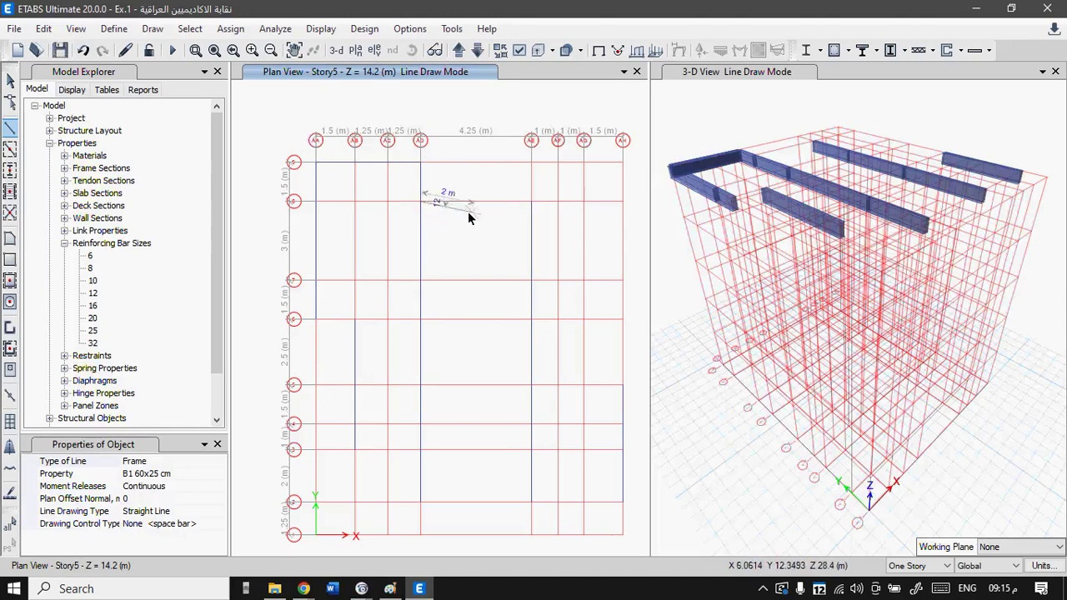
click(532, 202)
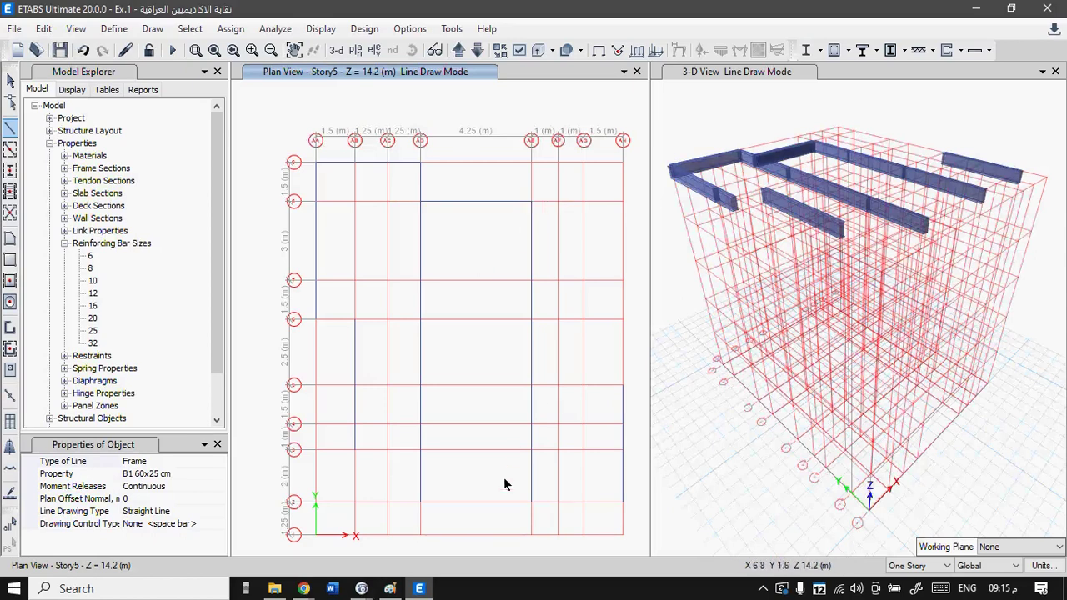
- On the Paint floor plan, draw a red line along axis 7 and mark the columns at axes A and D
click(389, 588)
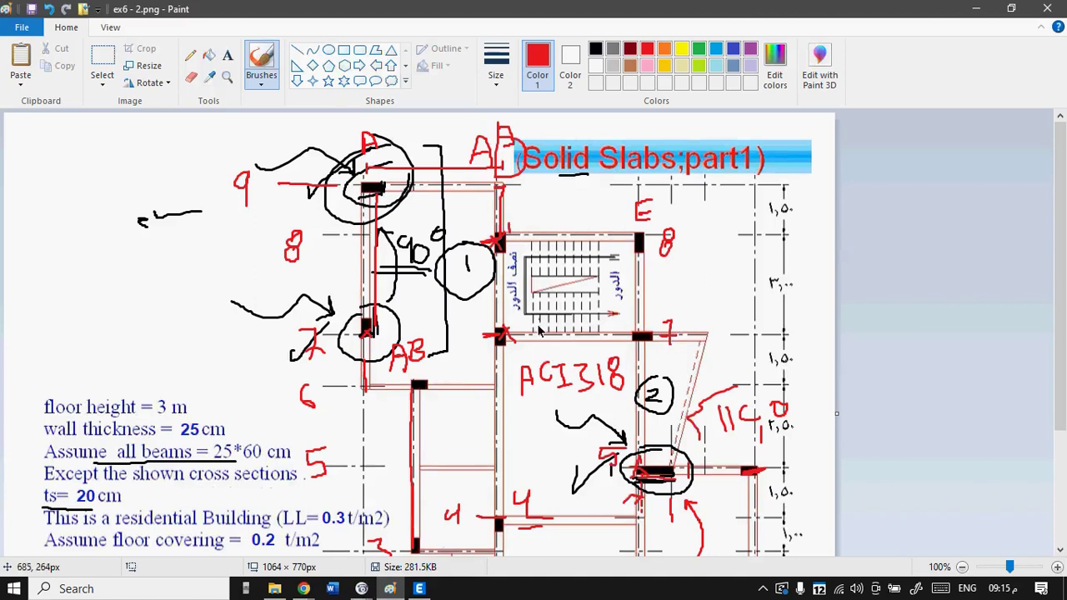
scroll(542, 353, down, 3)
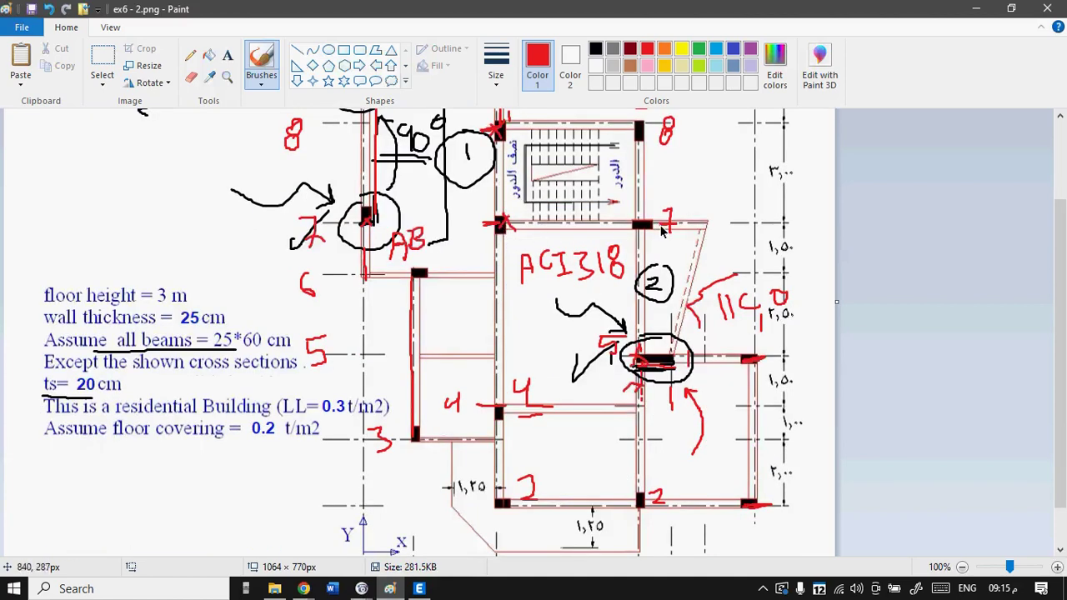
drag(400, 230, 536, 234)
drag(357, 209, 372, 225)
mouse_move(487, 213)
mouse_down()
mouse_move(509, 230)
mouse_move(477, 240)
mouse_move(500, 252)
mouse_move(514, 236)
mouse_up()
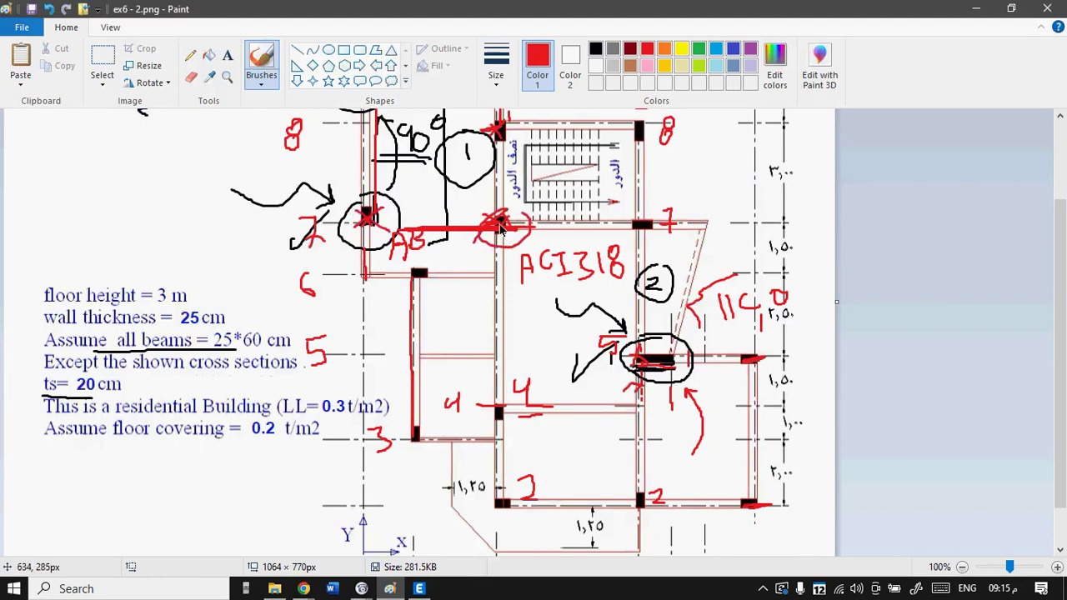
- Mark and circle in red the free end of the axis 7 beam beyond axis E on the floor plan
scroll(498, 215, up, 3)
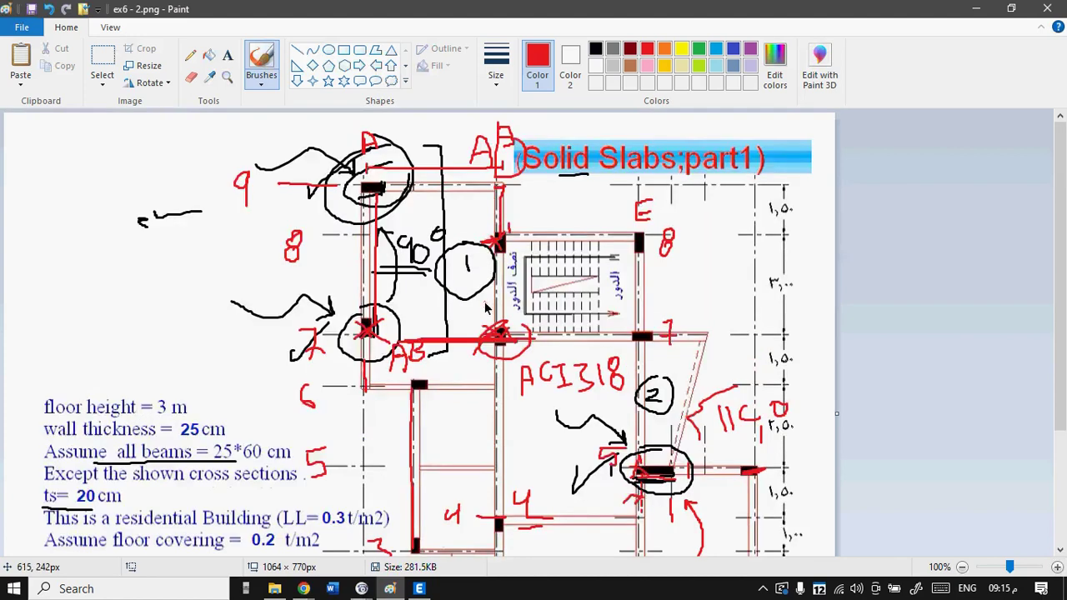
scroll(486, 308, down, 4)
scroll(492, 260, up, 3)
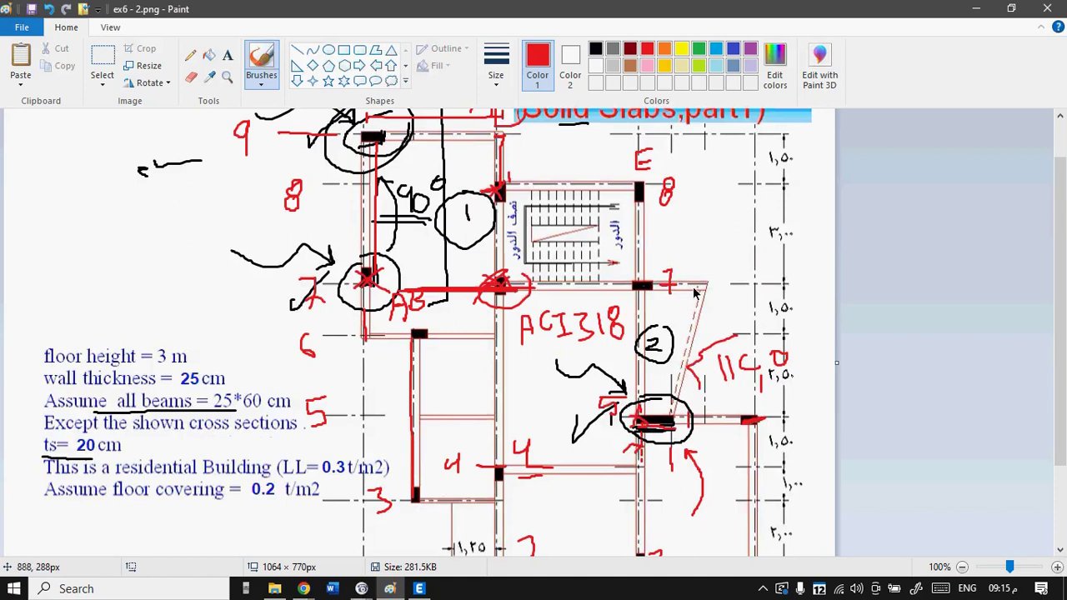
scroll(693, 290, up, 1)
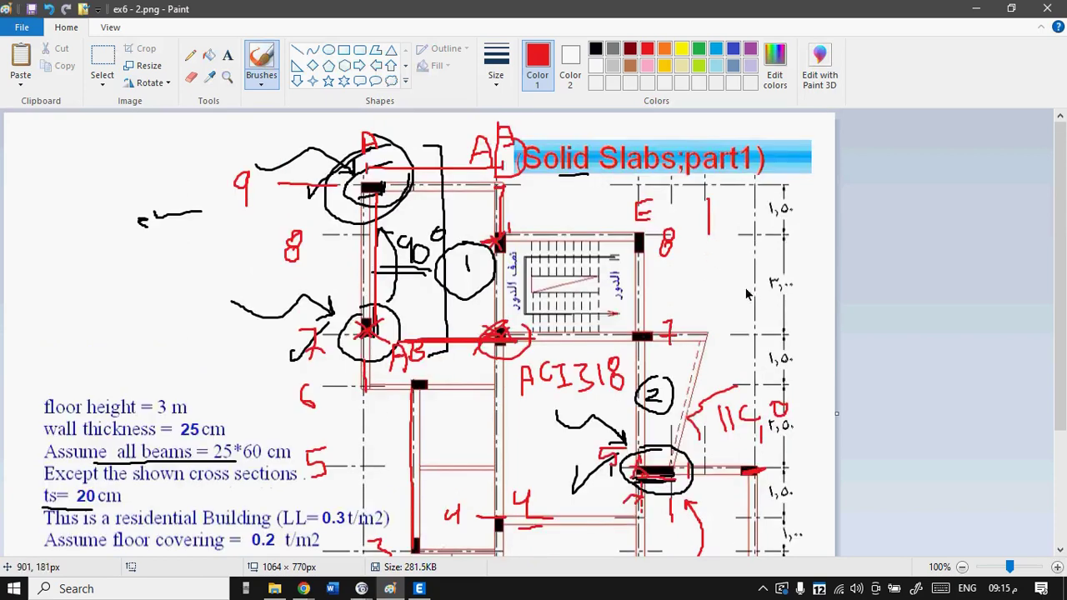
mouse_move(699, 337)
mouse_down()
mouse_move(704, 350)
mouse_move(704, 319)
mouse_up()
mouse_move(654, 310)
mouse_down()
mouse_move(653, 355)
mouse_move(731, 345)
mouse_move(695, 296)
mouse_move(661, 307)
mouse_up()
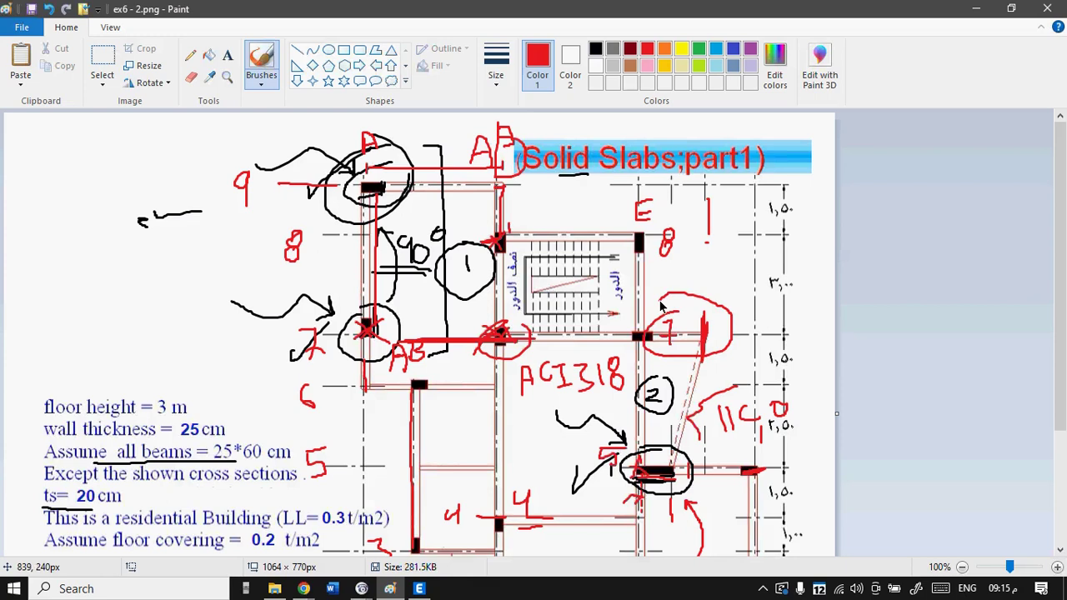
- In ETABS, draw B1 60x25 cm beams along grid 7 from AD to AE and on to AG
click(425, 590)
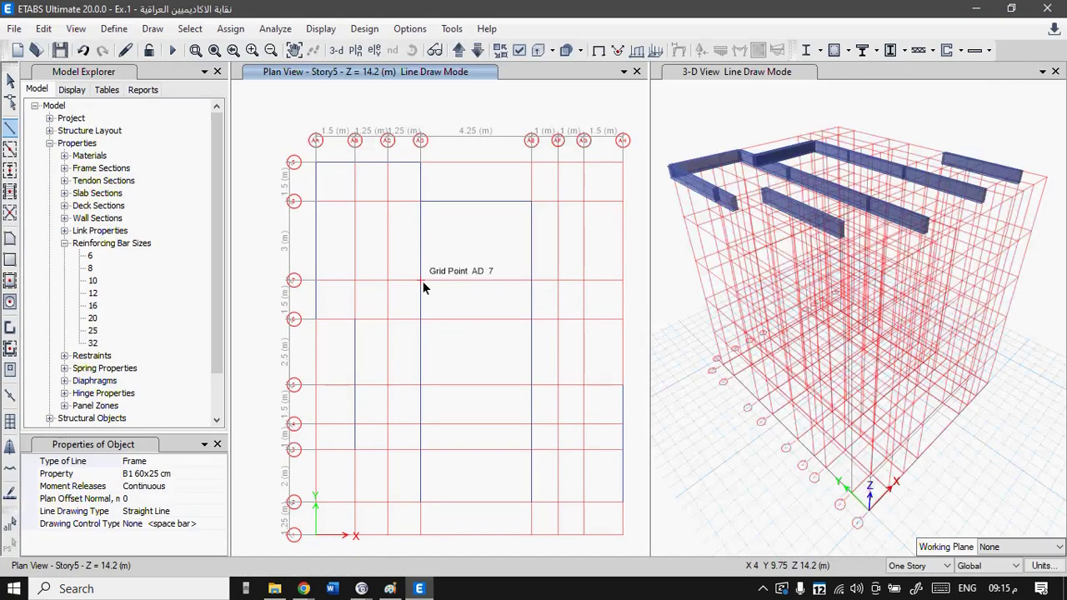
click(423, 283)
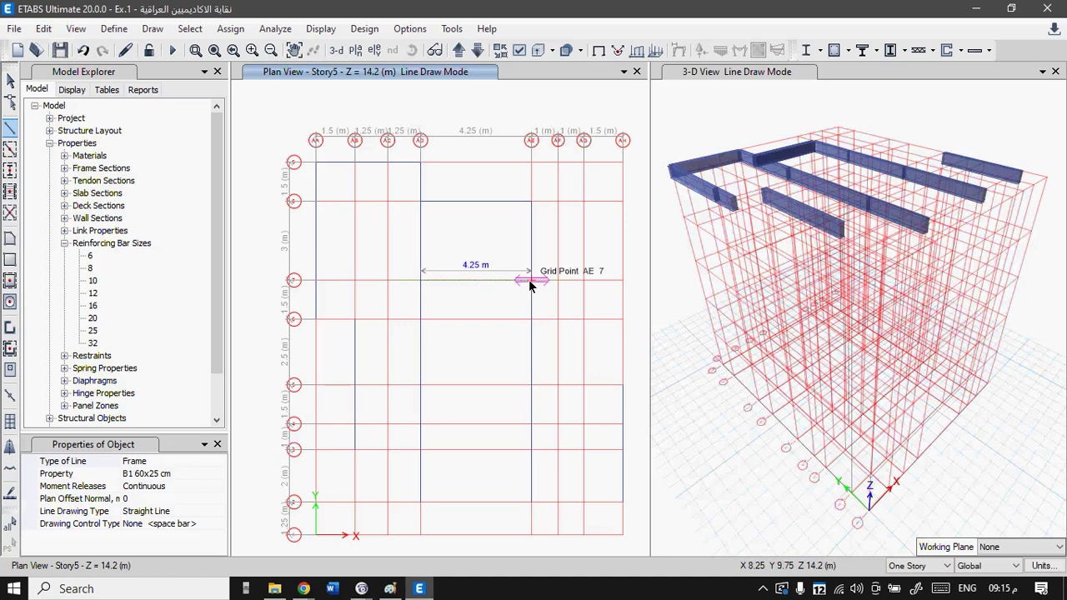
click(530, 282)
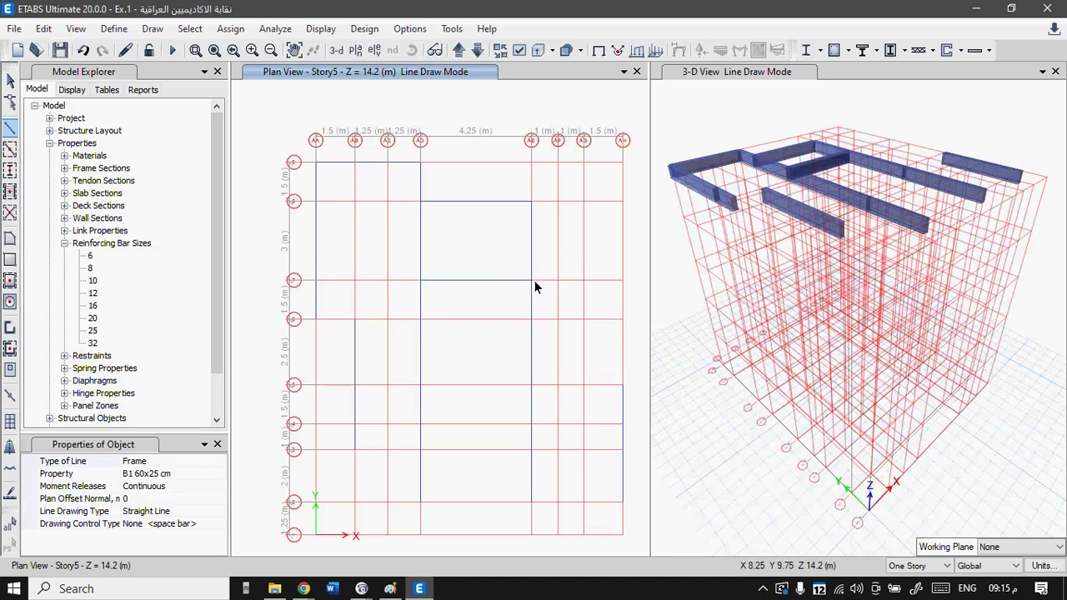
double_click(583, 281)
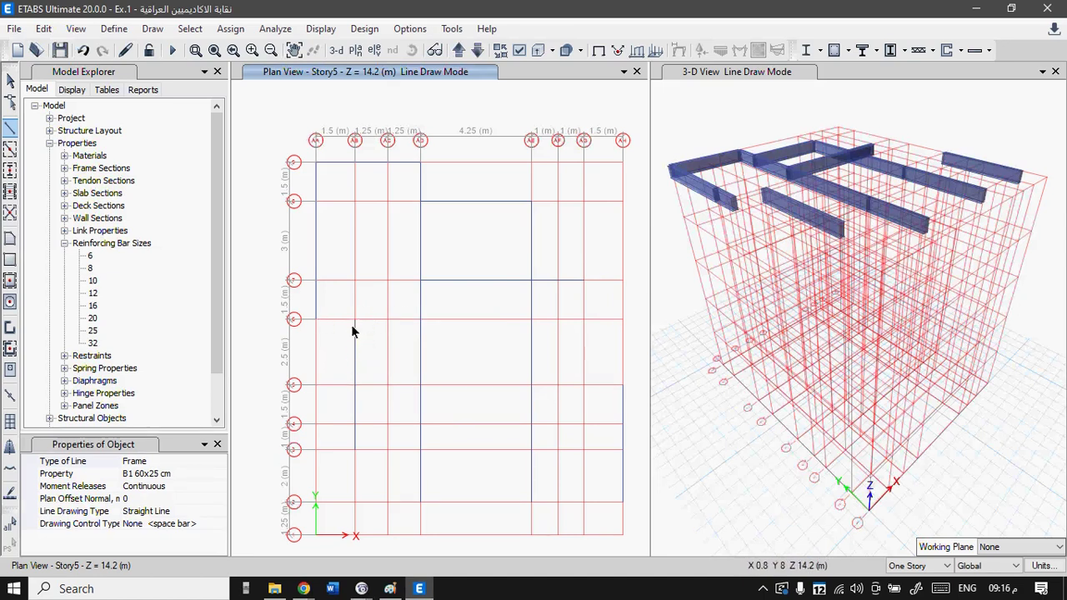
- On the Paint floor plan, circle the axis 6 beam in red and mark the column on it
click(389, 588)
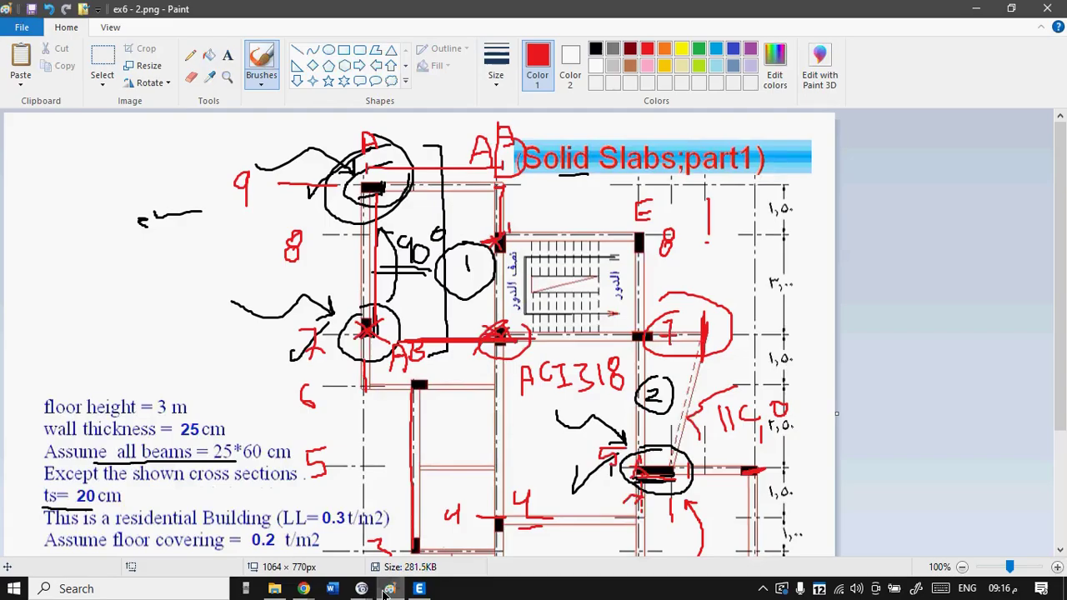
mouse_move(394, 367)
mouse_down()
mouse_move(354, 376)
mouse_move(346, 390)
mouse_move(394, 411)
mouse_move(485, 411)
mouse_move(513, 398)
mouse_move(487, 370)
mouse_move(333, 376)
mouse_up()
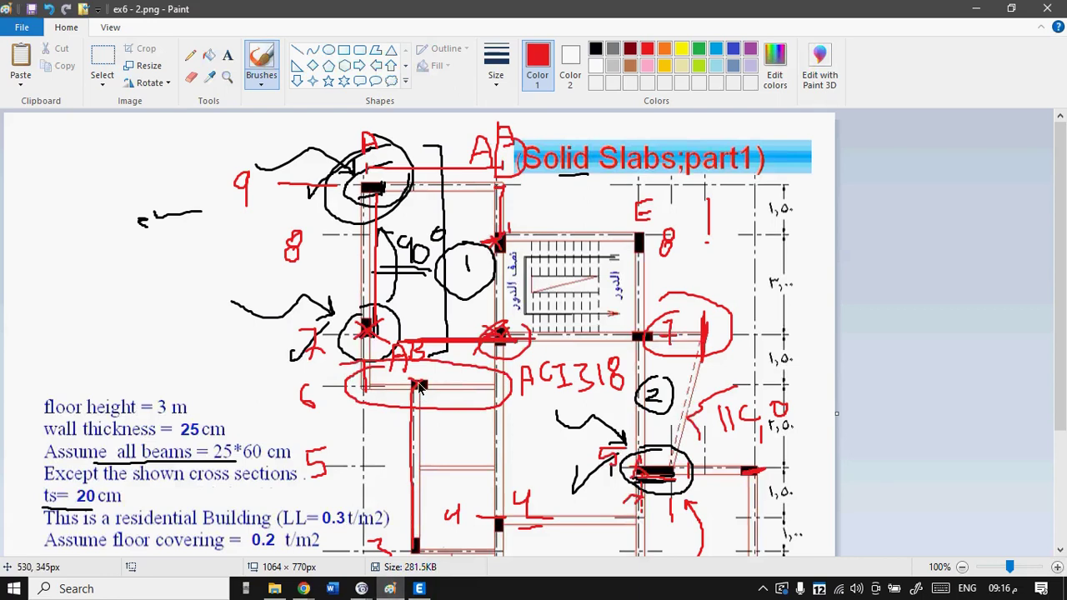
mouse_move(418, 397)
mouse_down()
mouse_move(416, 433)
mouse_move(417, 390)
mouse_up()
- In ETABS, draw B1 60x25 cm beams along grid 6 from AA to AB and on to AD
click(421, 588)
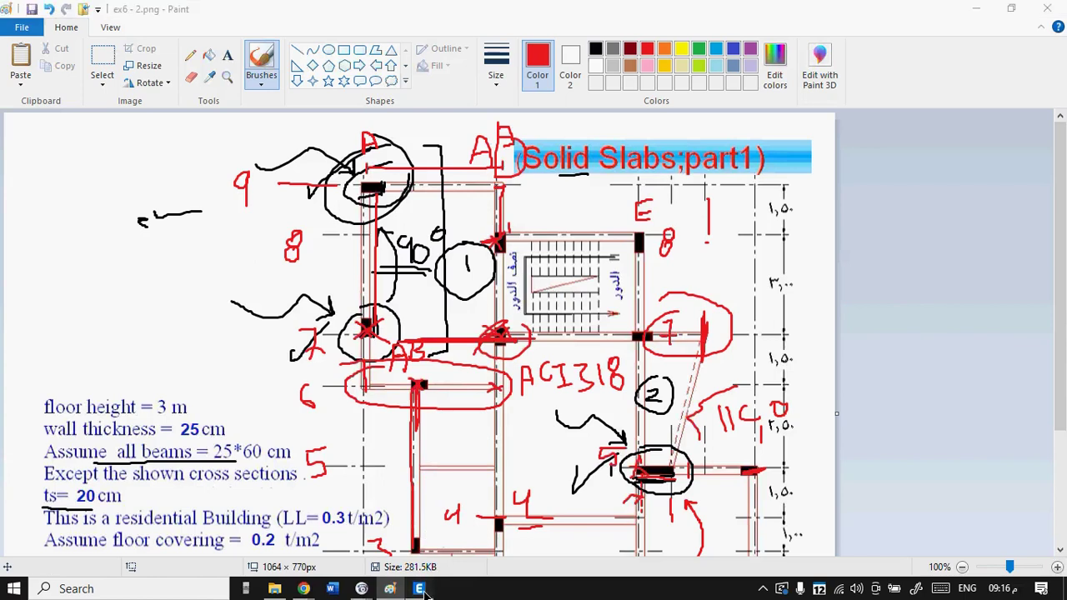
click(316, 319)
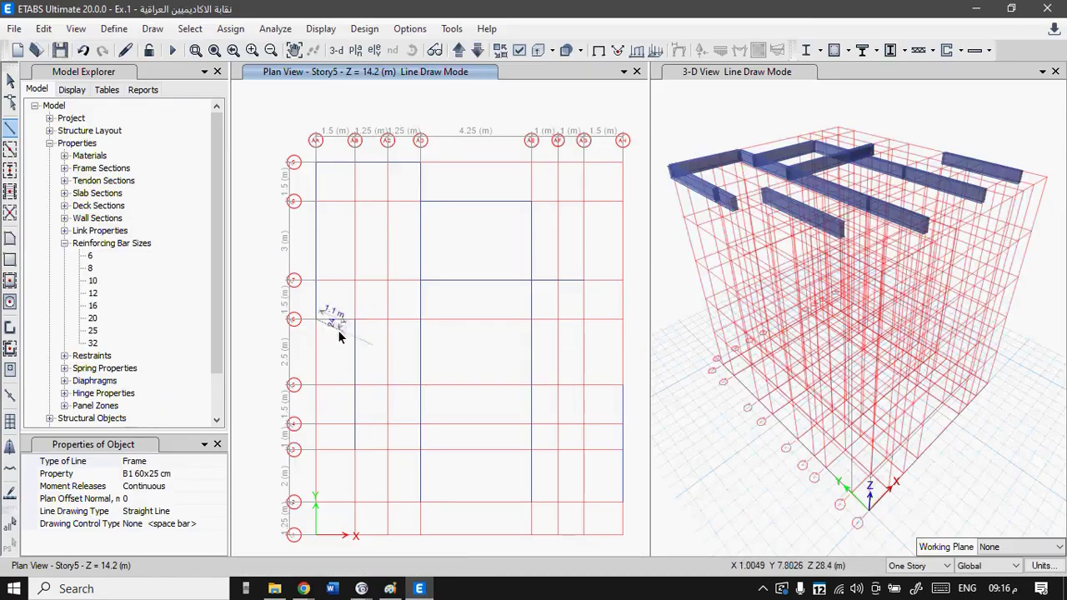
click(355, 320)
click(421, 321)
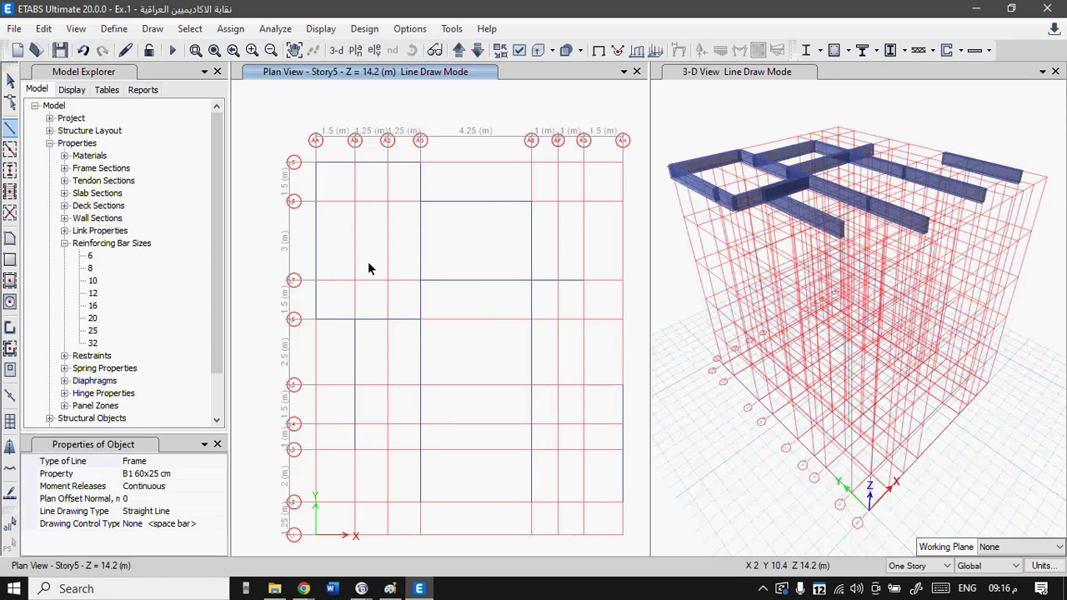
- Draw a B1 60x25 cm beam along grid 5 from AH to AE and end the line
click(623, 390)
click(520, 378)
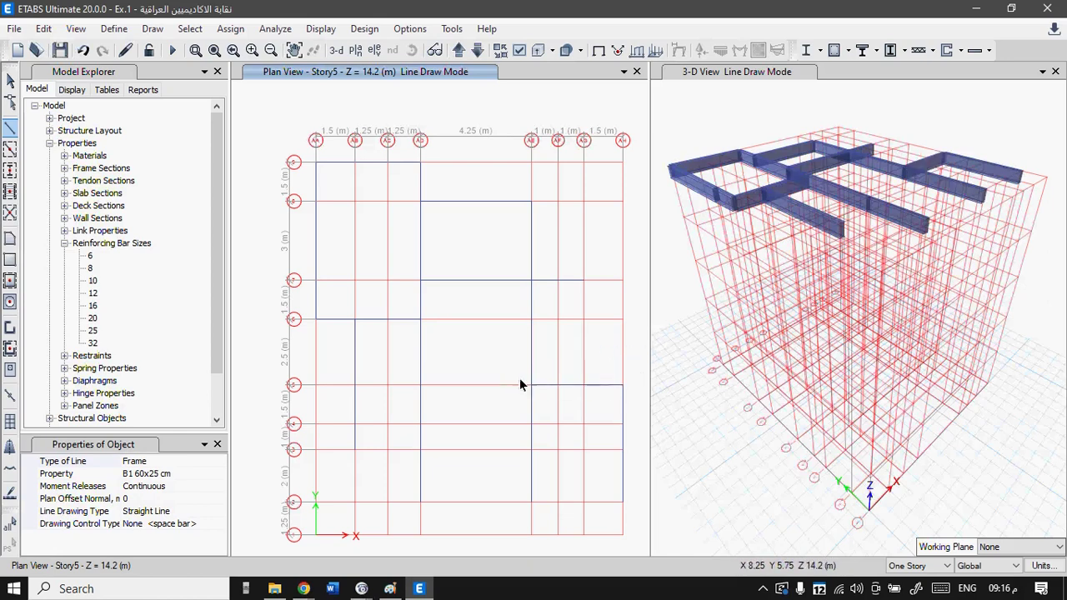
key(Escape)
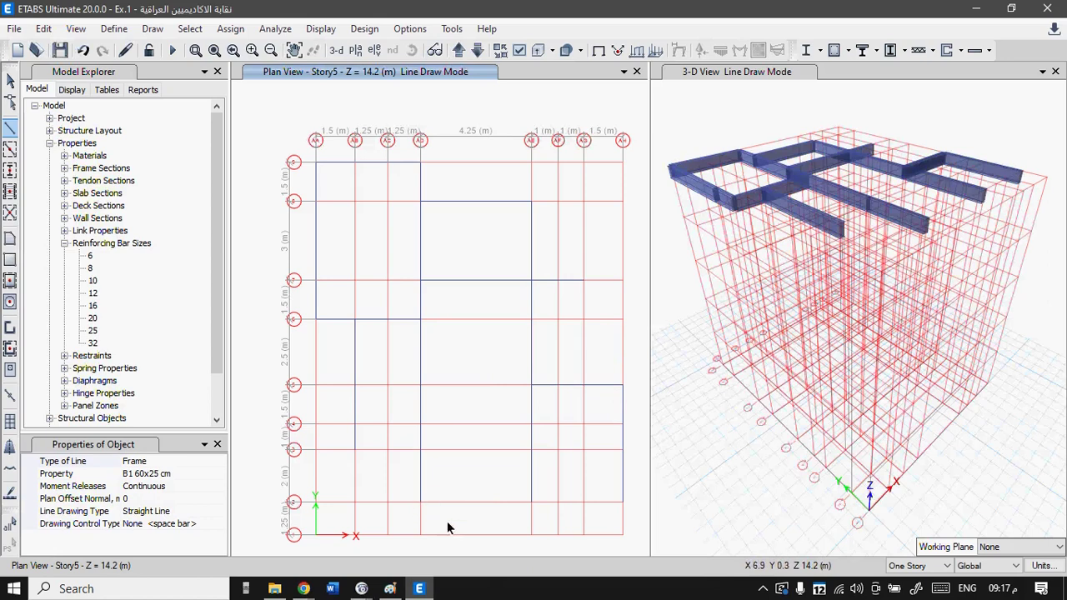
- Draw B1 60x25 cm beams along grid 2 from AH to AE and on to AD, and end the line
click(622, 502)
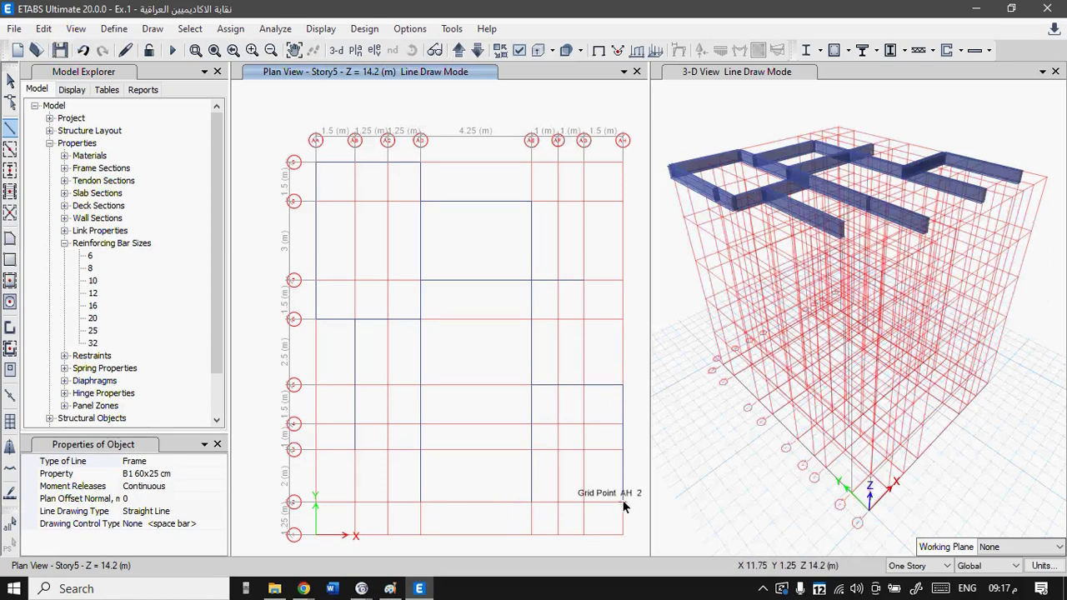
click(531, 502)
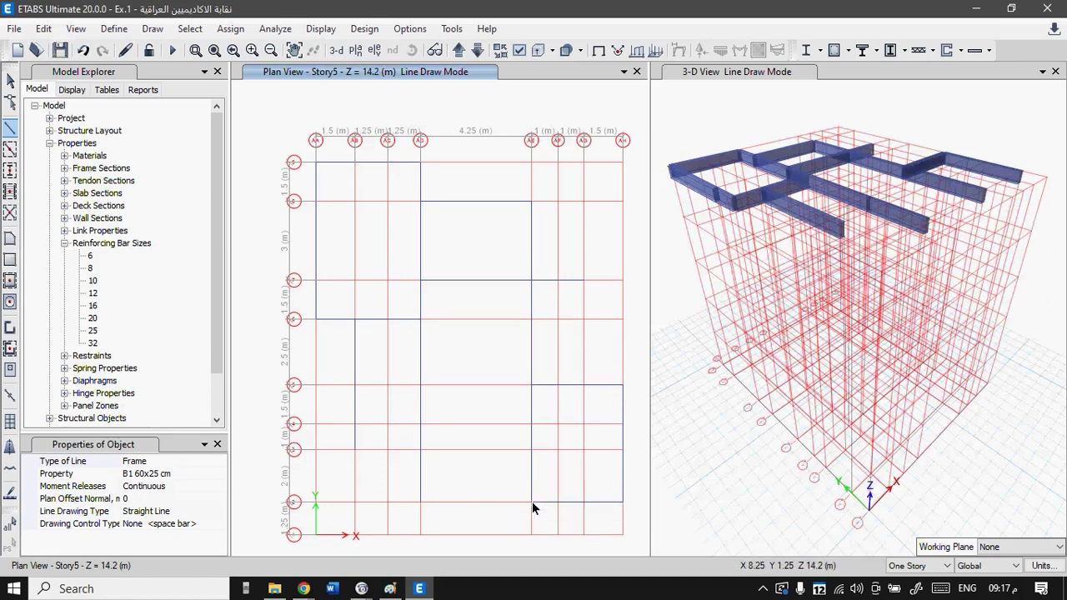
double_click(420, 502)
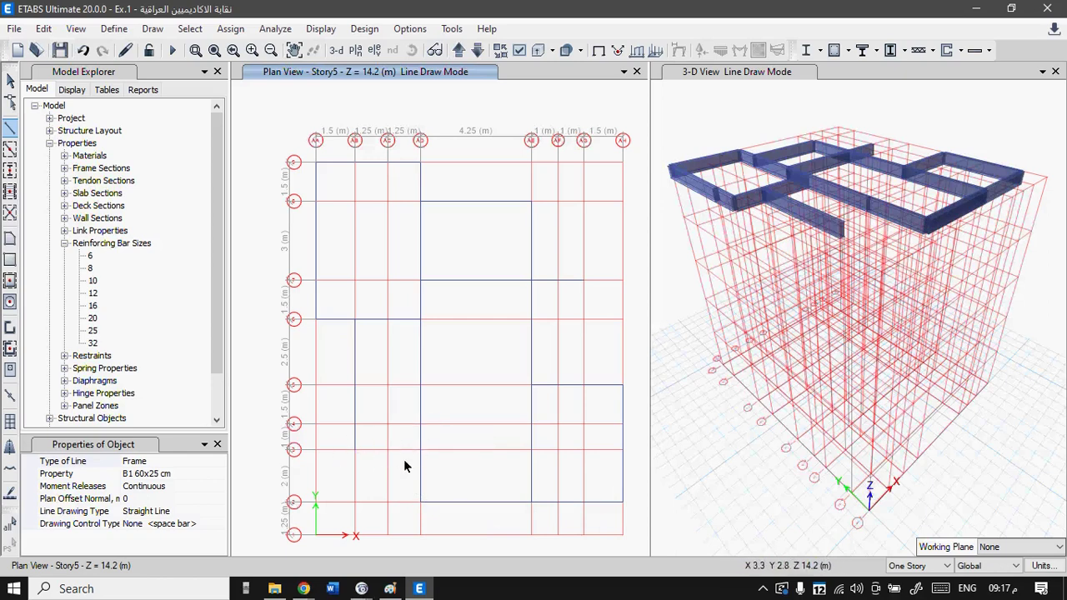
- Check the floor plan in Paint and, back in ETABS, draw a B1 60x25 cm beam along grid 3 from AB to AD
click(391, 590)
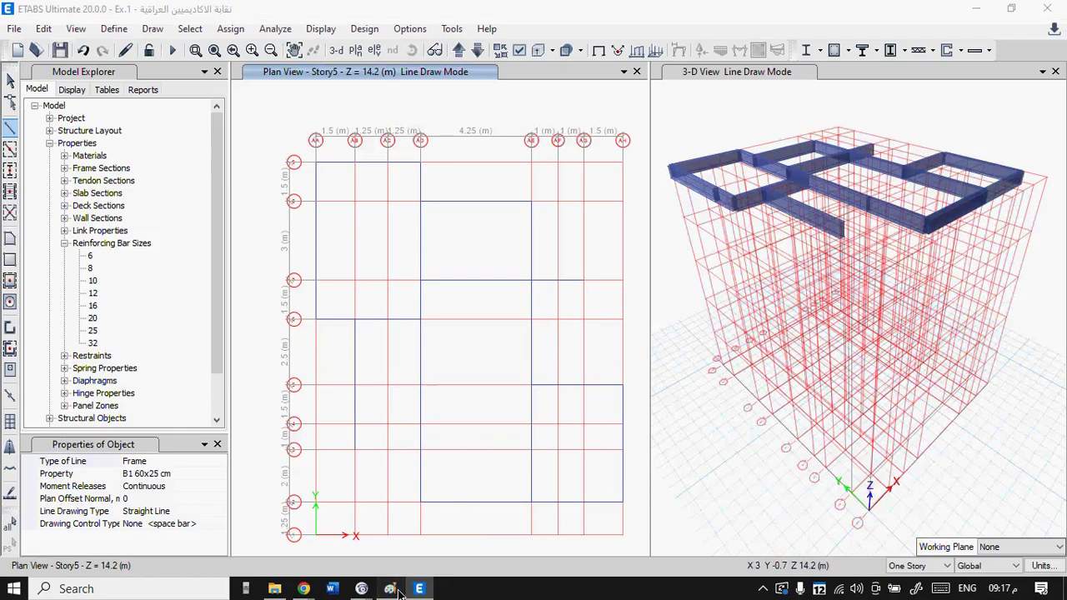
scroll(525, 400, down, 3)
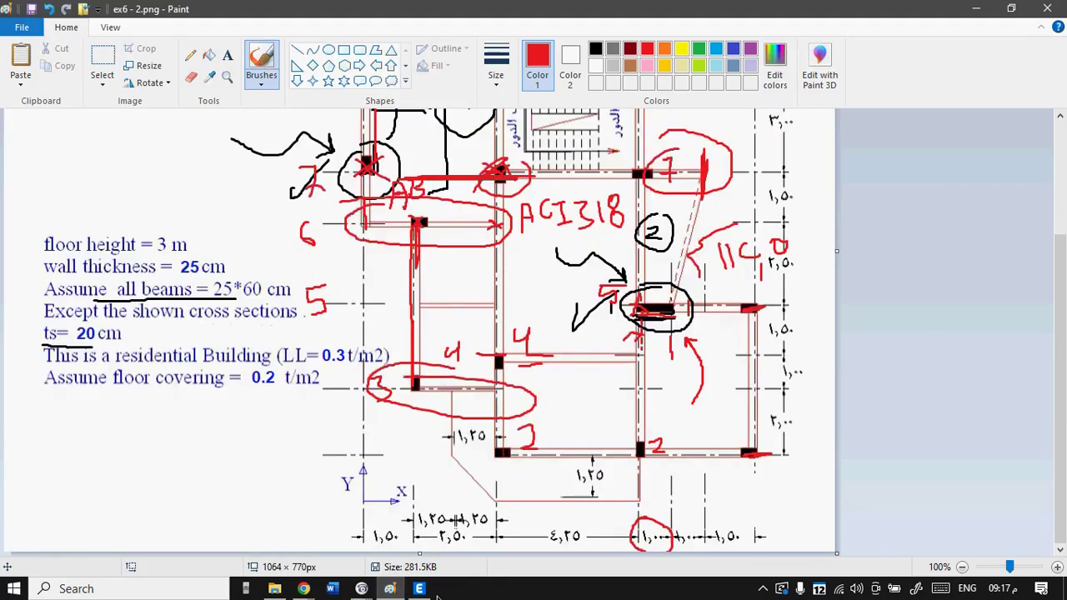
click(420, 589)
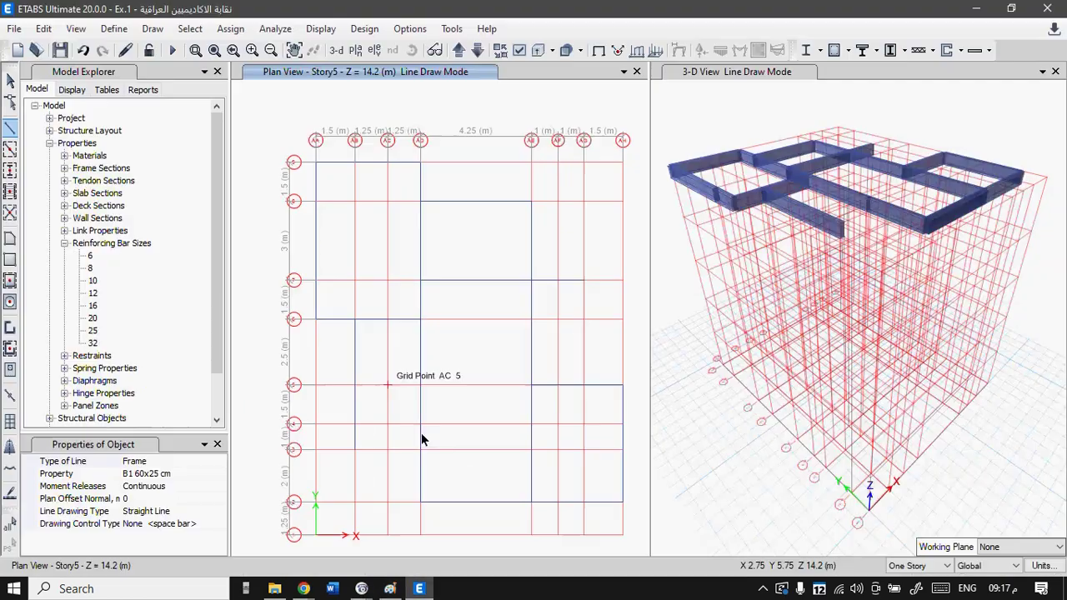
click(355, 450)
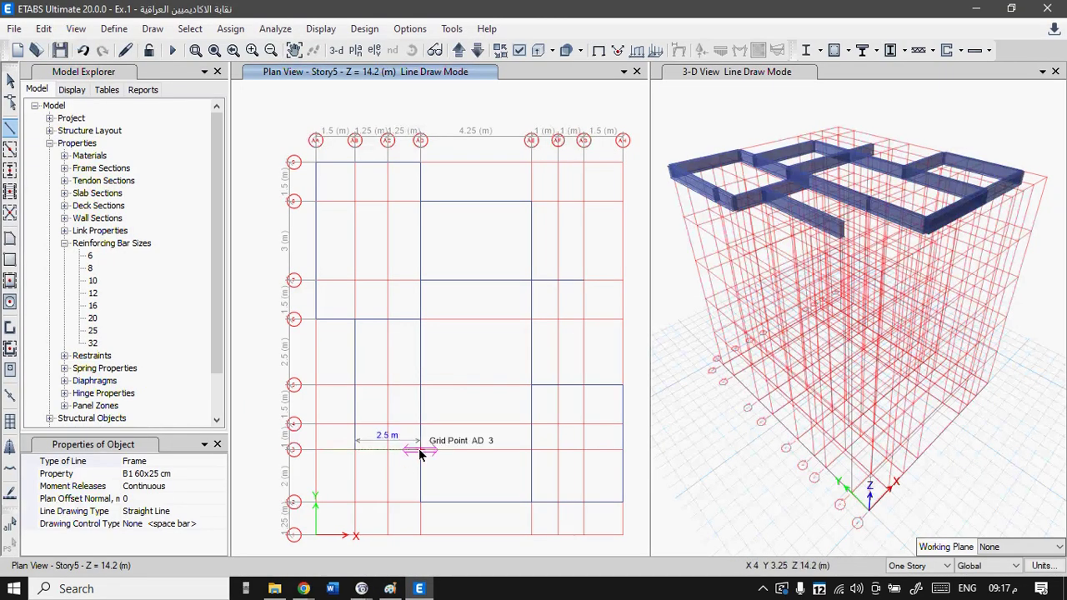
click(421, 451)
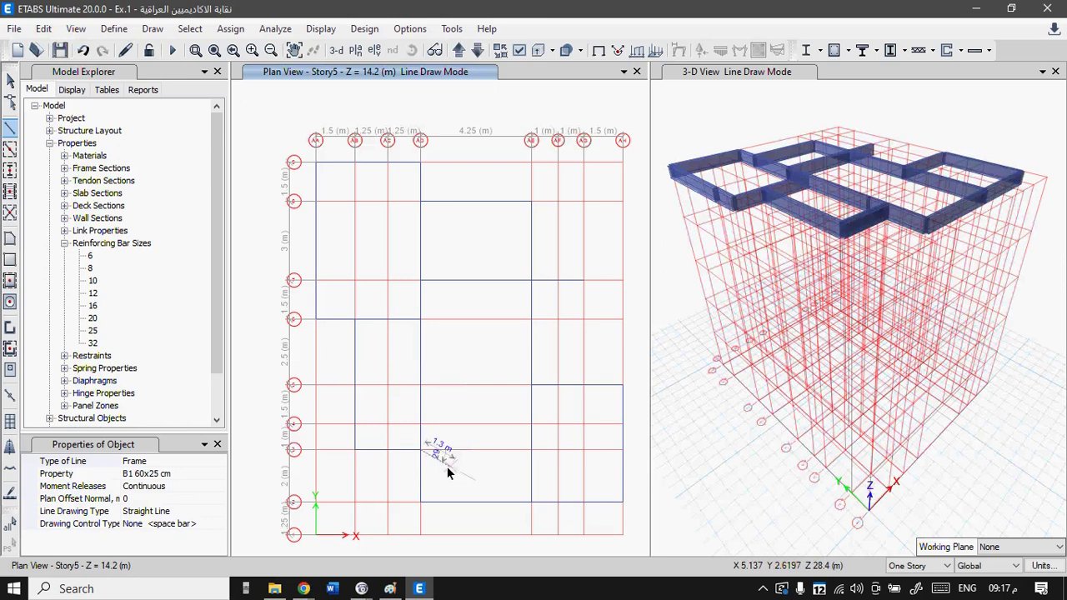
key(Escape)
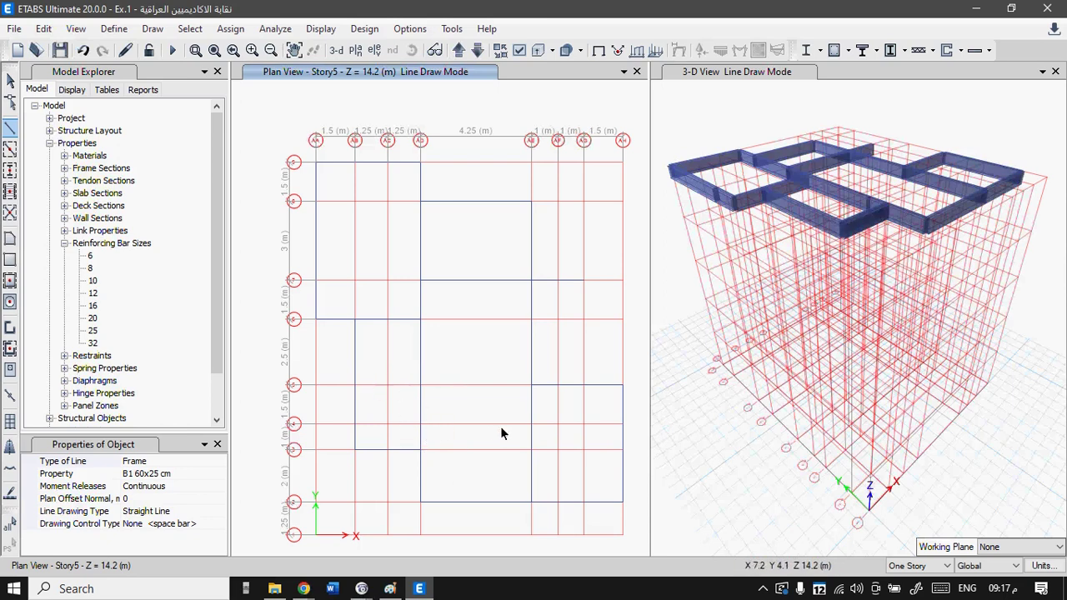
- On the Paint floor plan, circle the interior beams on axes 5 and 4 in yellow and letter the grid axes at their ends
click(389, 589)
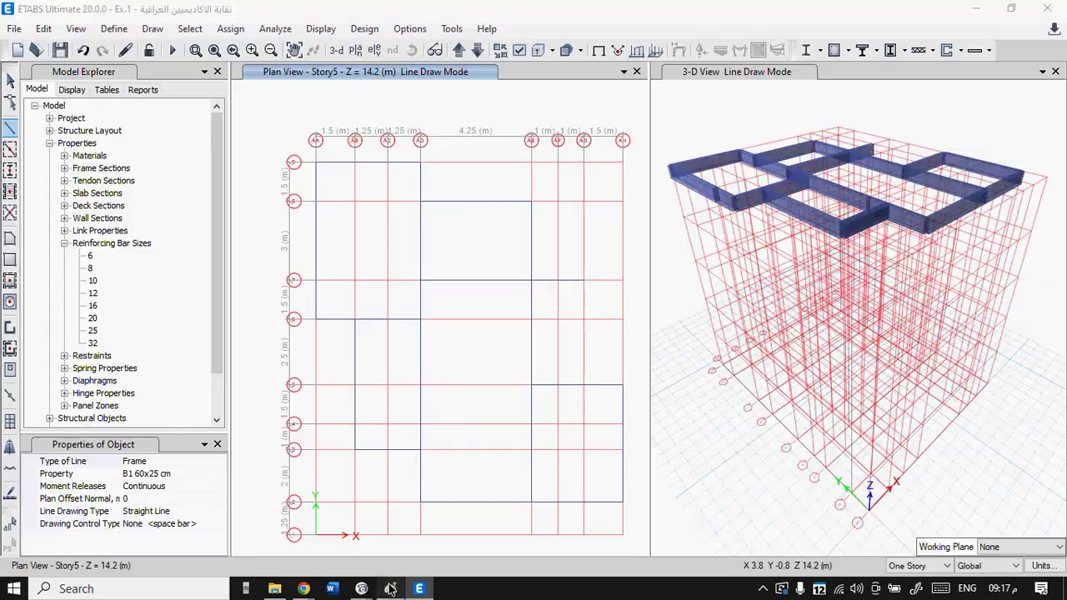
drag(447, 348, 456, 362)
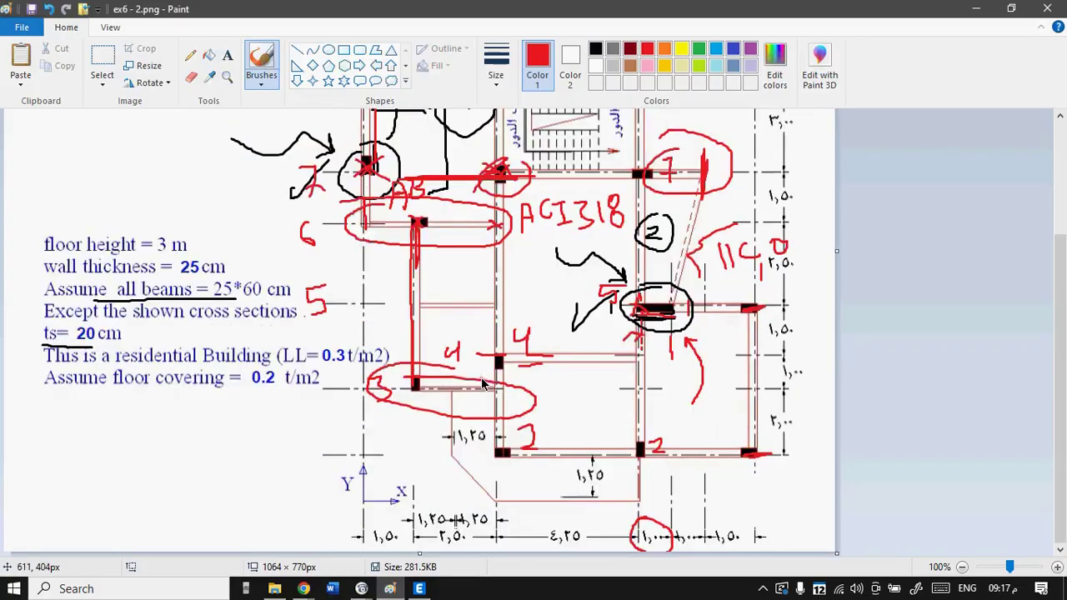
click(680, 51)
mouse_move(443, 279)
mouse_down()
mouse_move(388, 298)
mouse_move(390, 316)
mouse_move(483, 329)
mouse_move(525, 312)
mouse_move(519, 294)
mouse_move(401, 282)
mouse_up()
mouse_move(538, 340)
mouse_down()
mouse_move(487, 348)
mouse_move(505, 378)
mouse_move(623, 390)
mouse_move(661, 350)
mouse_move(515, 334)
mouse_move(512, 388)
mouse_up()
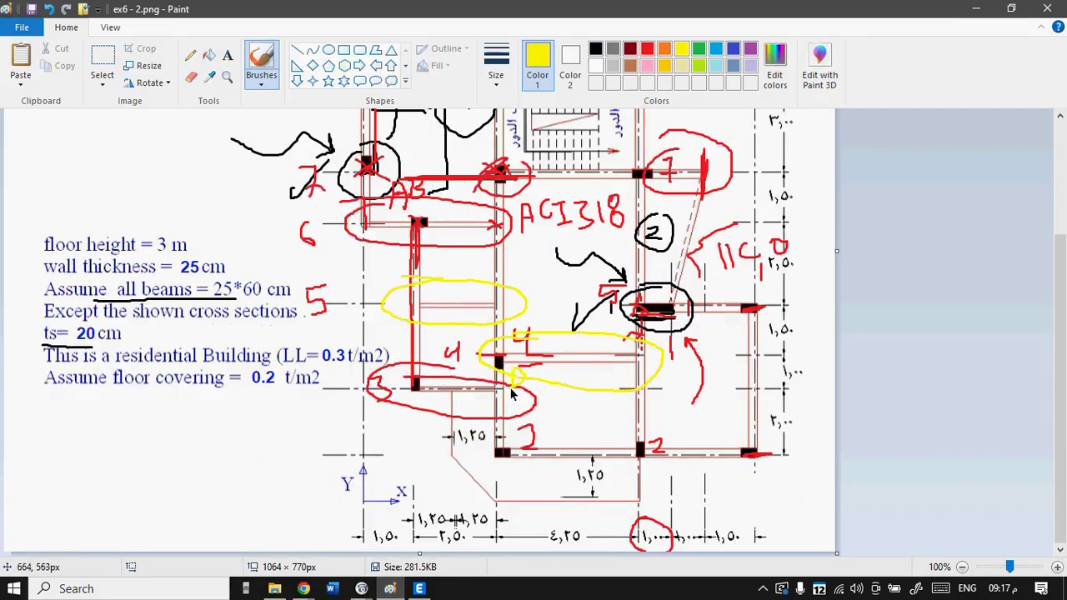
mouse_move(656, 369)
mouse_down()
mouse_move(667, 383)
mouse_move(662, 370)
mouse_up()
drag(389, 284, 396, 287)
drag(528, 275, 530, 296)
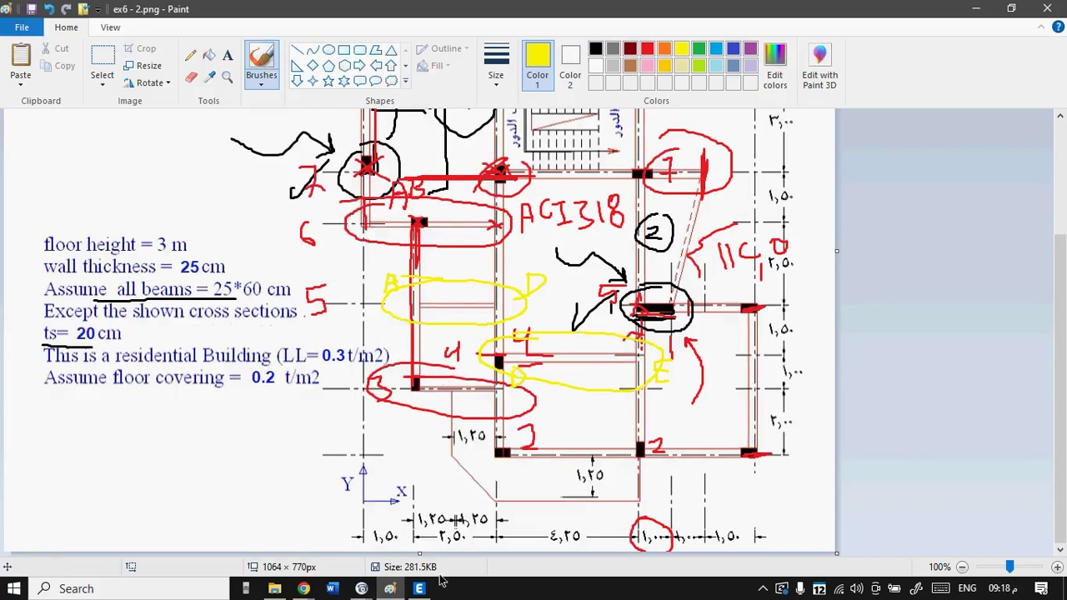
- In ETABS, draw B1 60x25 cm beams along grid 5 from AB to AD and along grid 4 from AD to AE
click(421, 589)
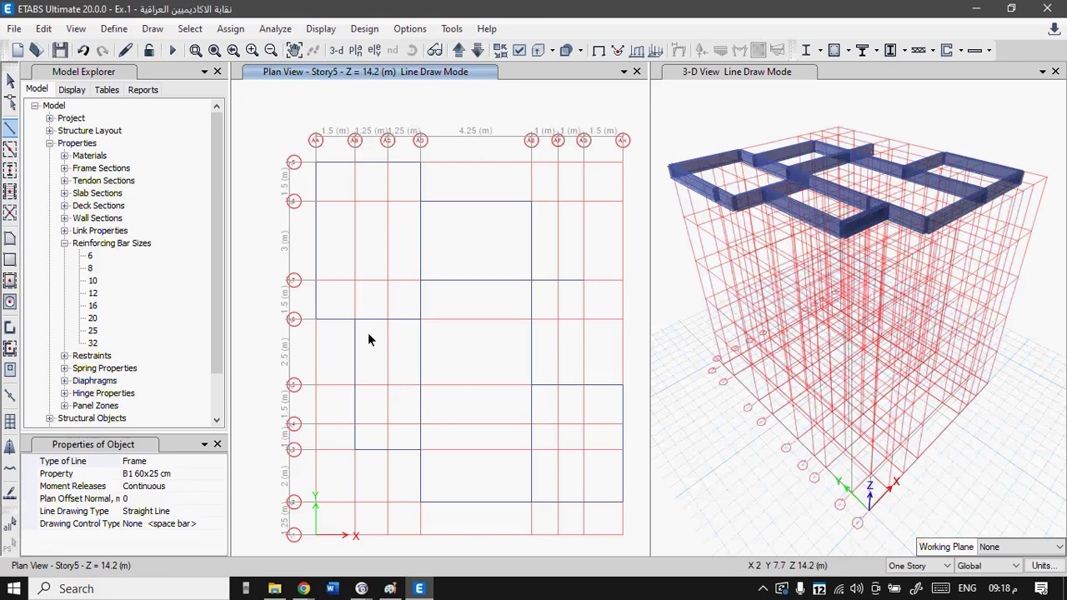
click(355, 393)
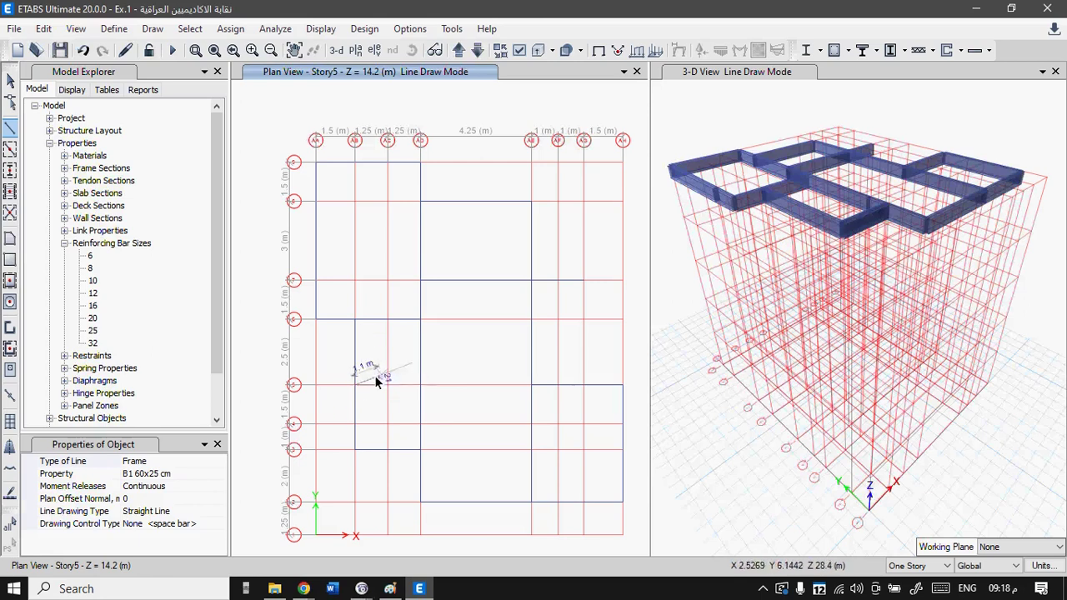
click(421, 394)
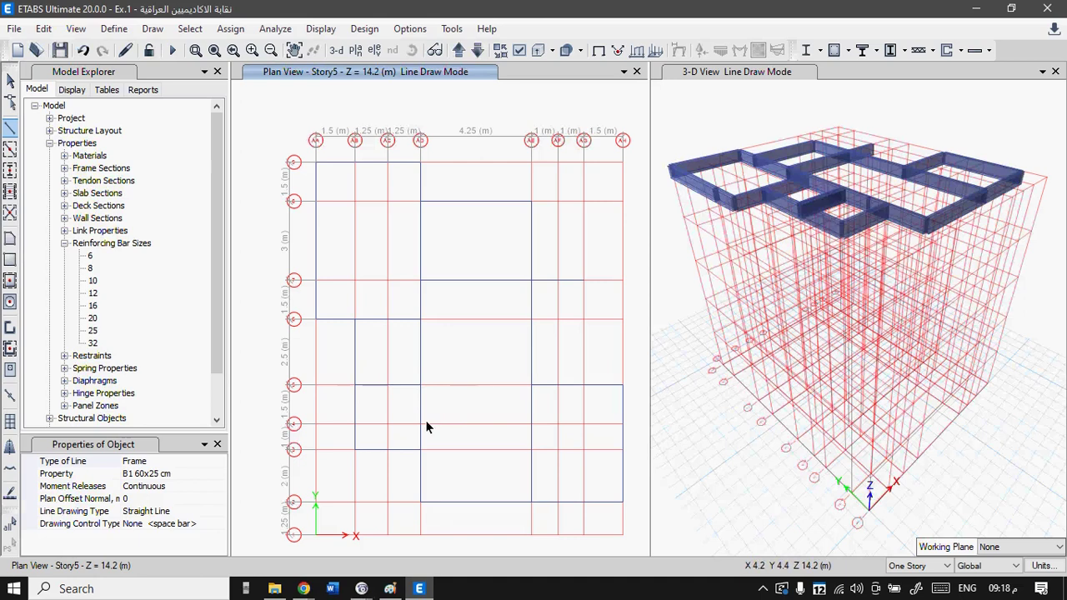
click(421, 424)
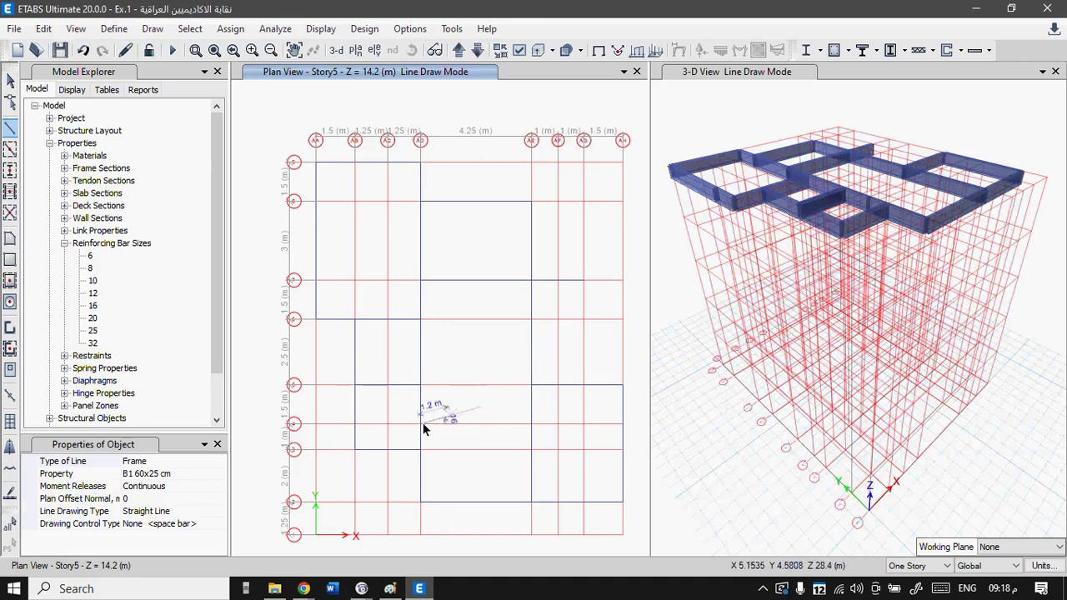
double_click(533, 424)
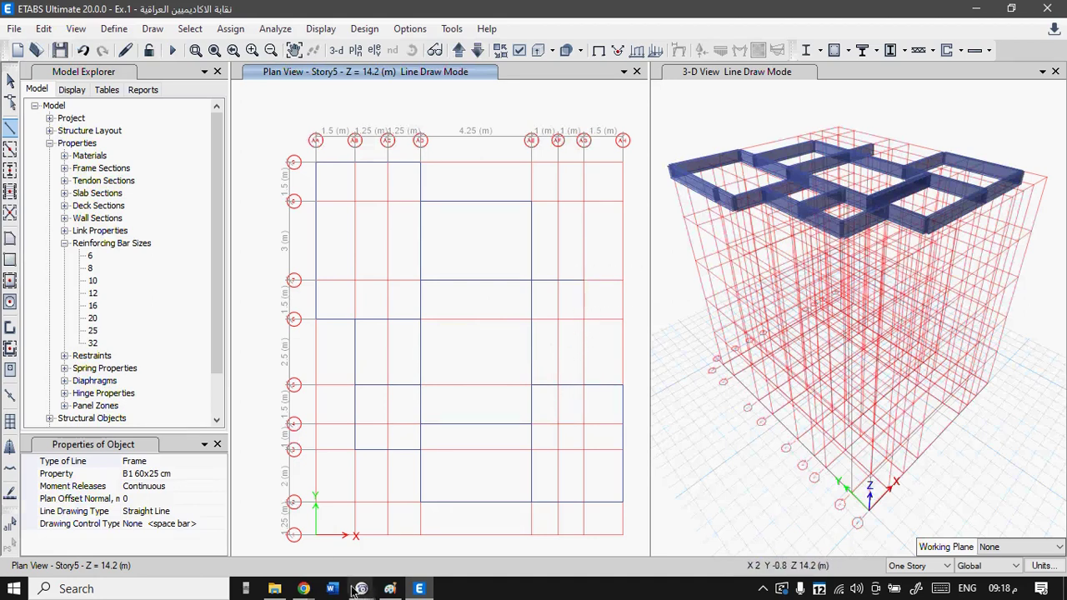
- On the Paint floor plan, label the ends of the inclined beam G and F in yellow and trace the beam between them
click(389, 588)
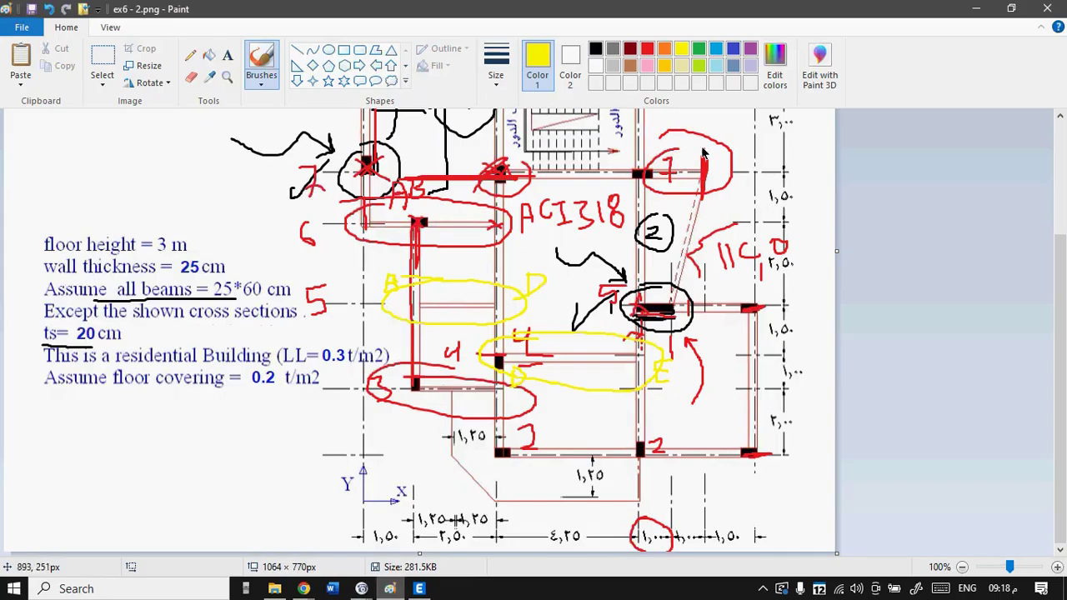
mouse_move(721, 129)
mouse_down()
mouse_move(727, 146)
mouse_move(734, 140)
mouse_up()
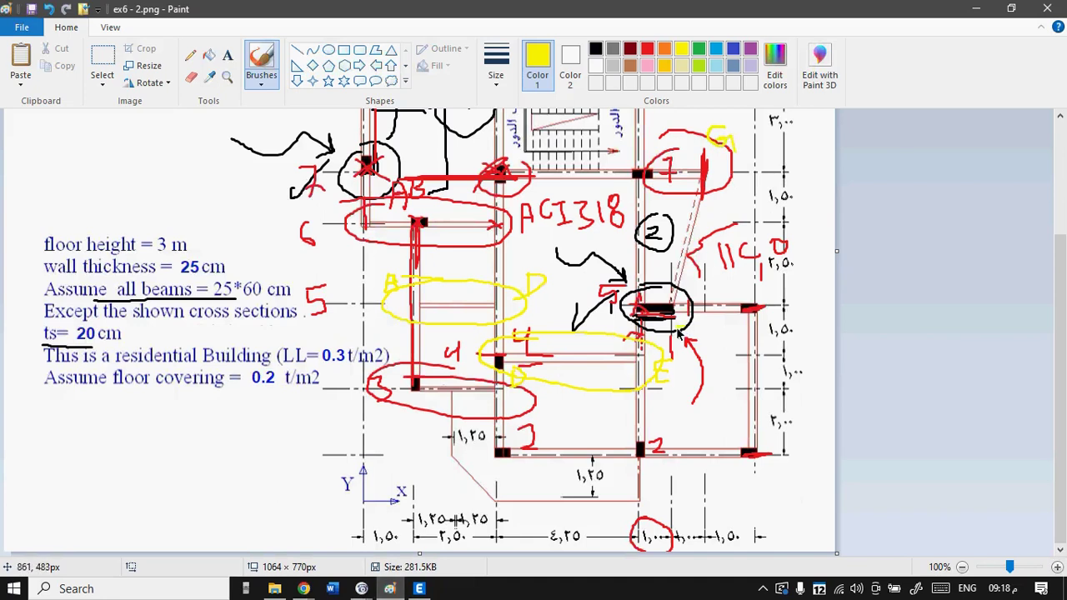
mouse_move(672, 334)
mouse_down()
mouse_move(671, 293)
mouse_move(671, 341)
mouse_up()
drag(704, 194, 663, 340)
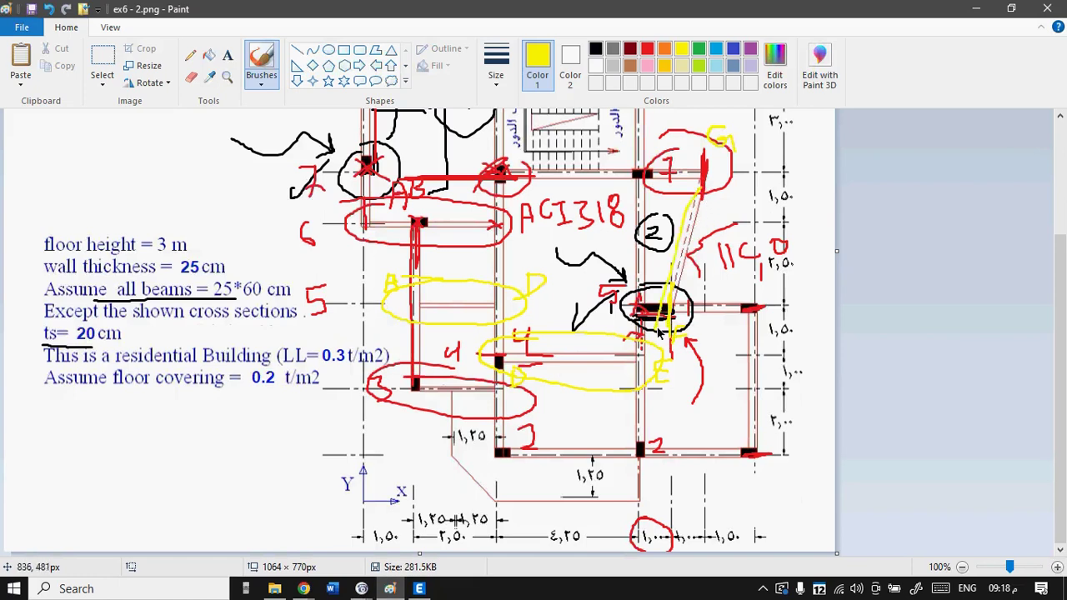
- In ETABS, draw the inclined B1 60x25 cm beam between grid points AG-7 and AF-5, and leave line drawing
click(422, 588)
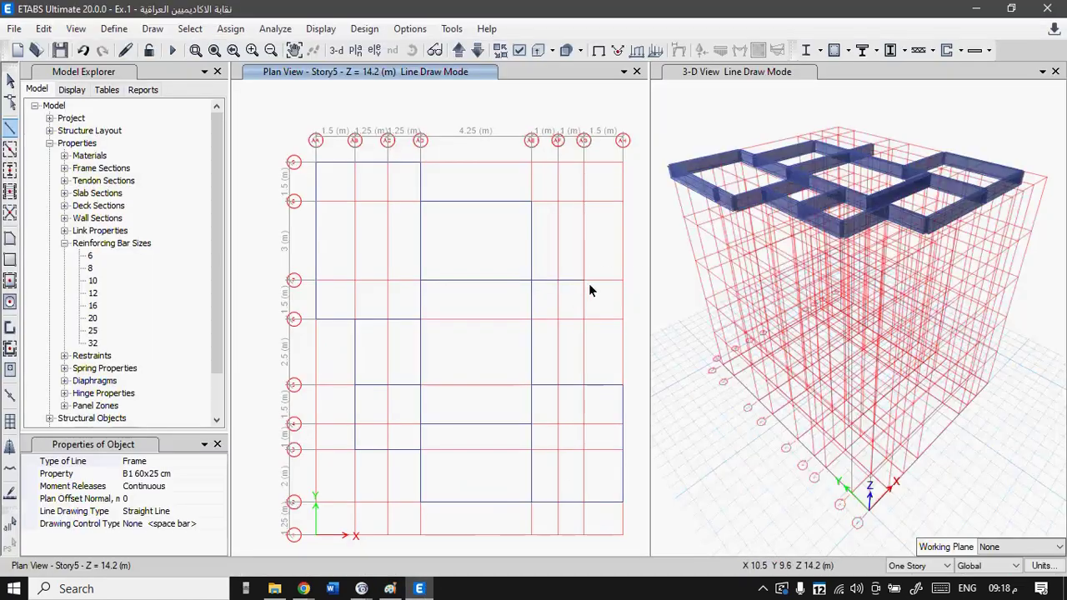
click(558, 386)
key(Escape)
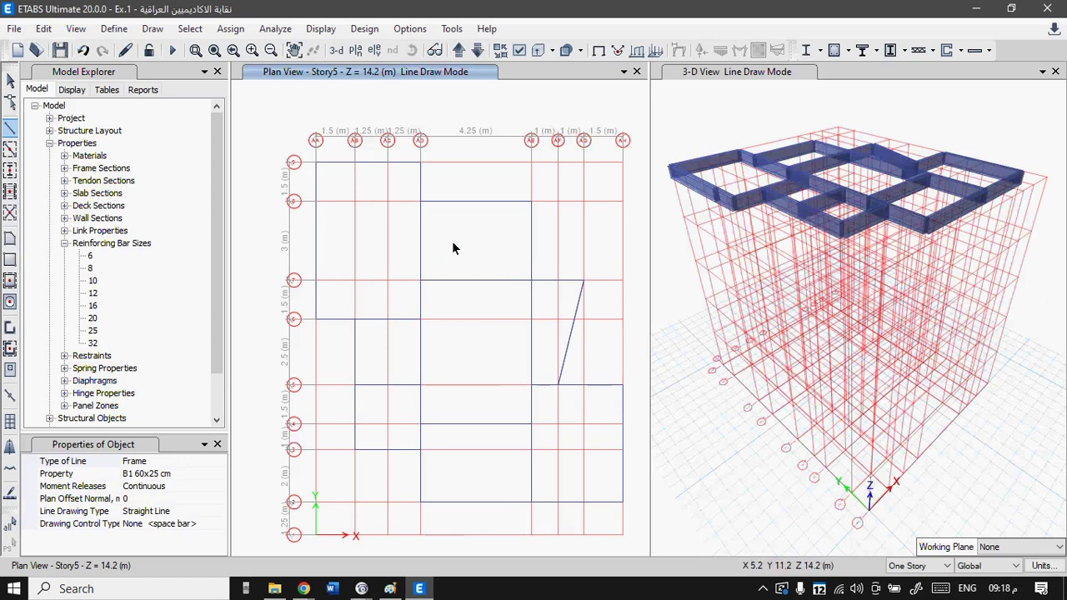
key(Escape)
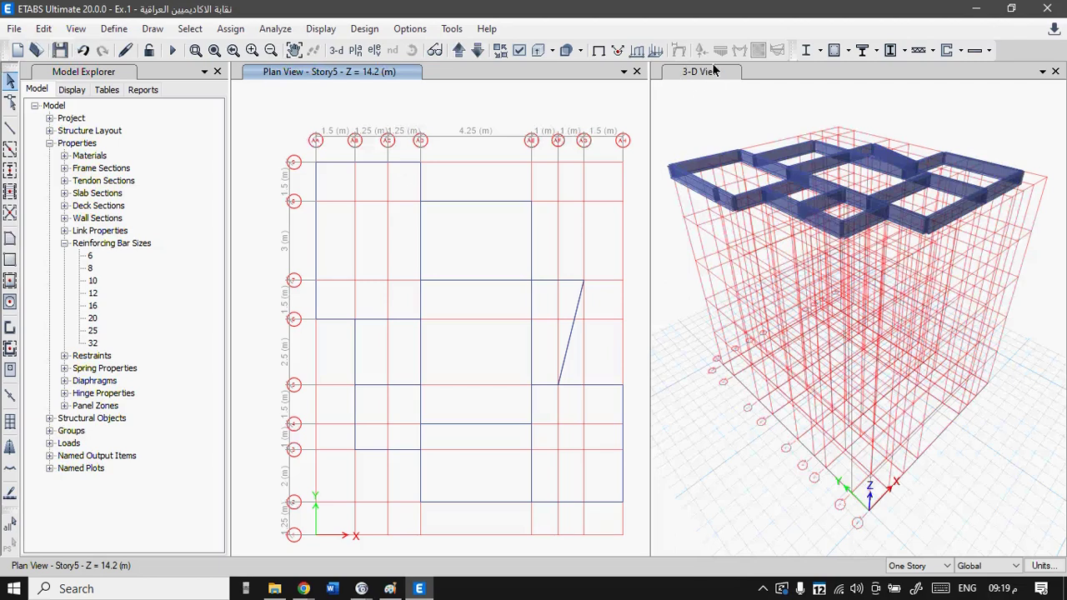
- Display the elevation along grid AD in place of the 3-D view to examine its beams, and restore the 3-D view
click(711, 116)
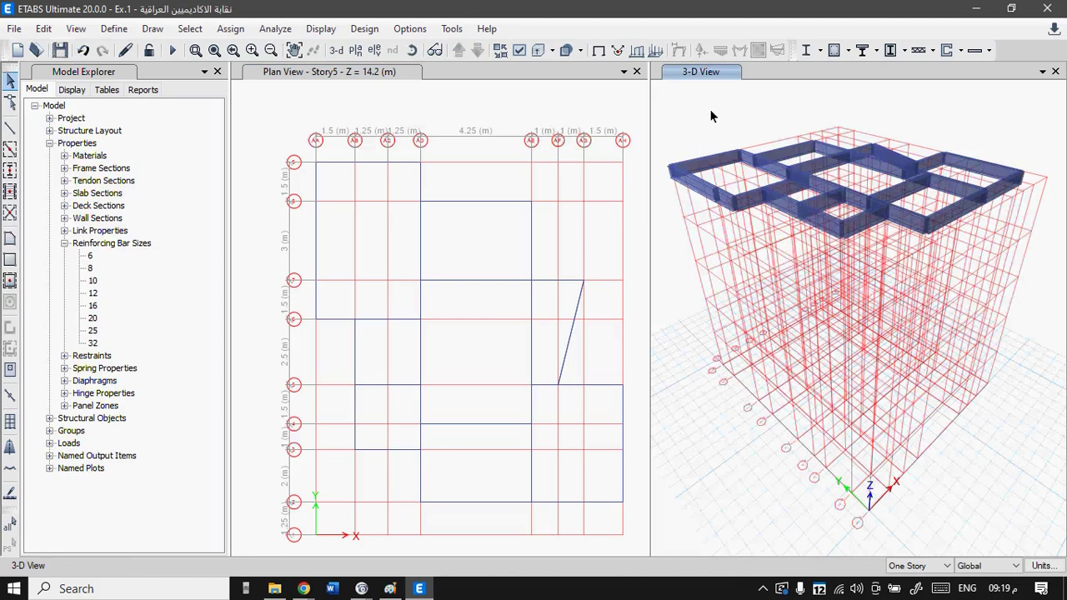
click(375, 52)
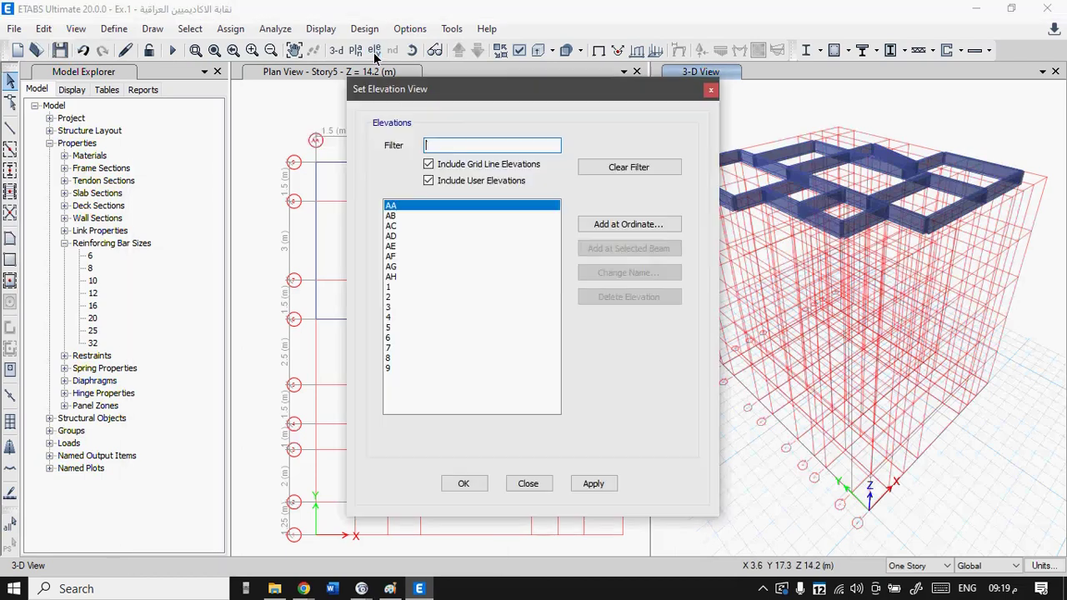
click(400, 226)
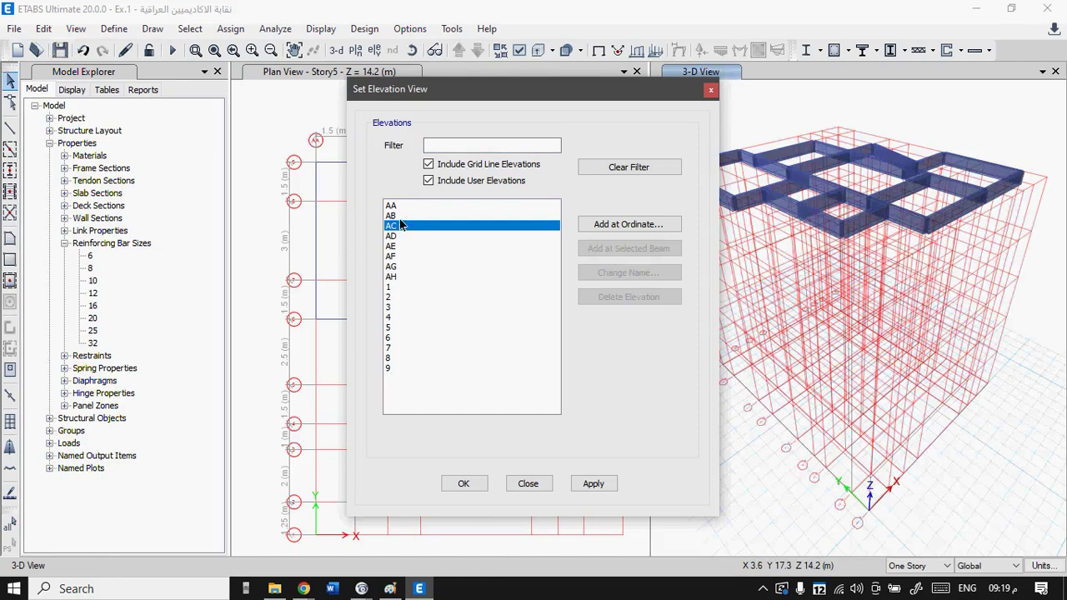
click(400, 237)
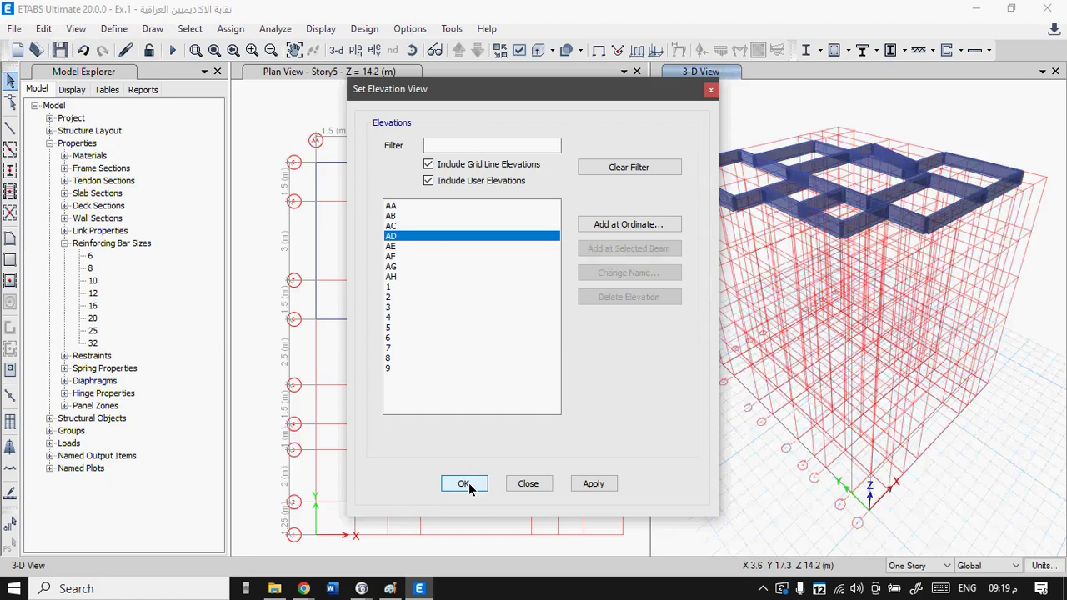
click(588, 488)
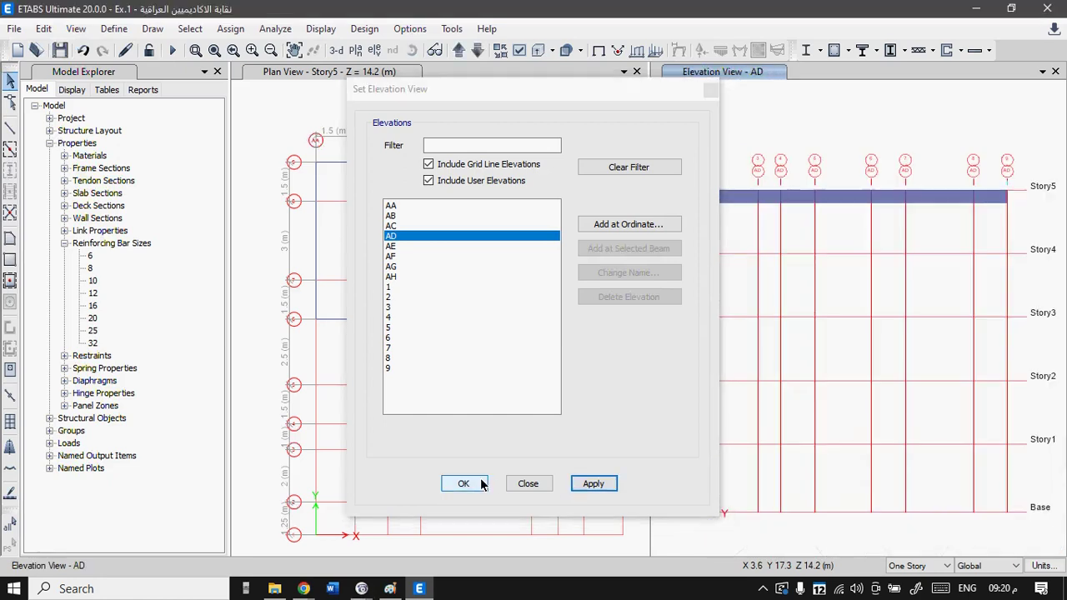
click(473, 485)
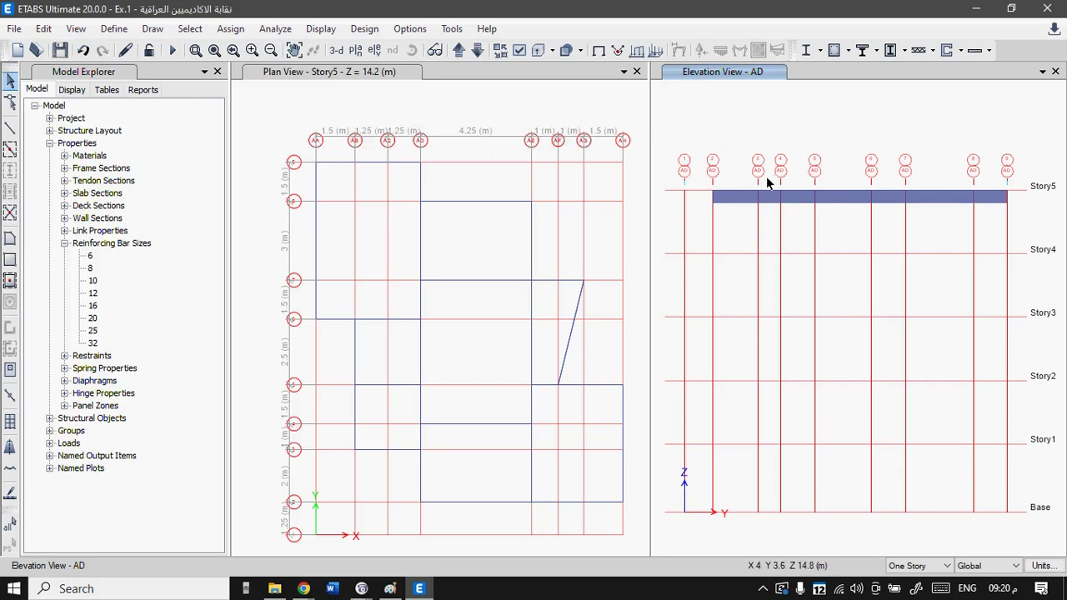
click(338, 53)
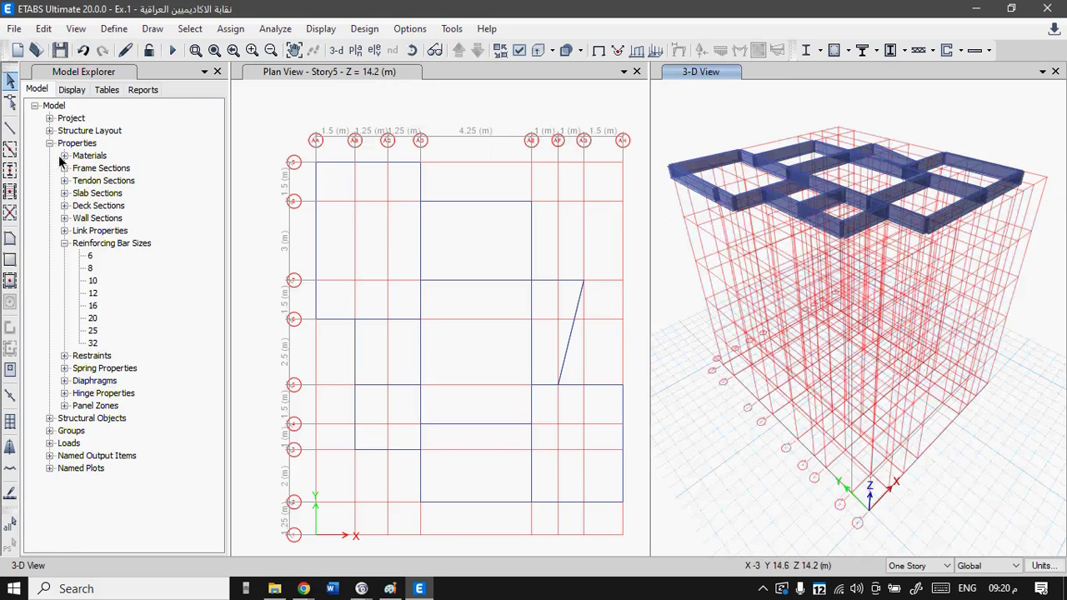
- Start quick column drawing with section C1 25x50 cm and place one column outside the grid, diagonally beyond the AA-9 corner
click(11, 174)
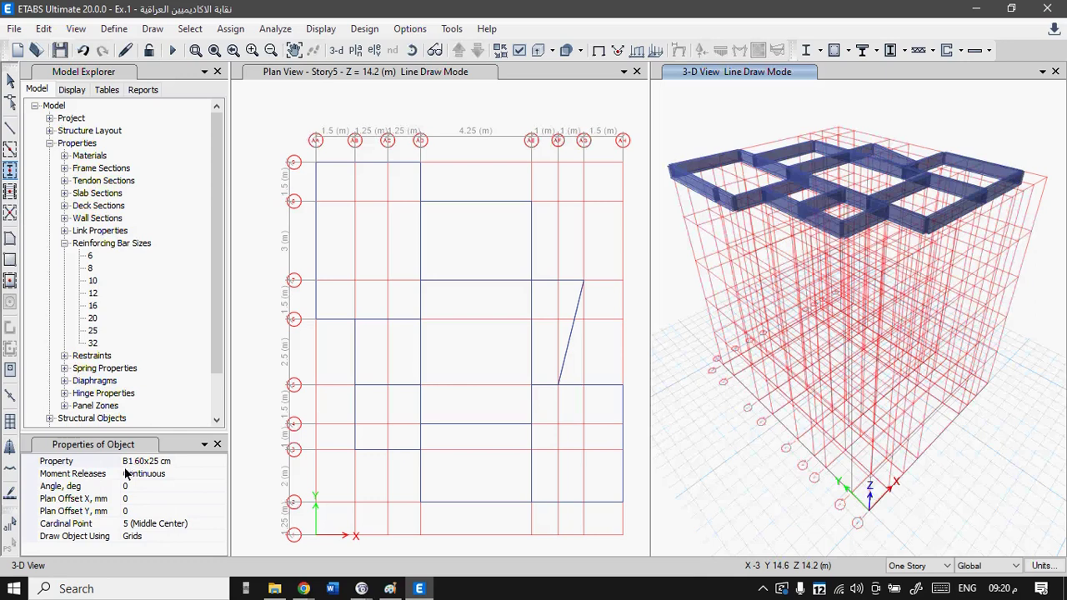
click(200, 463)
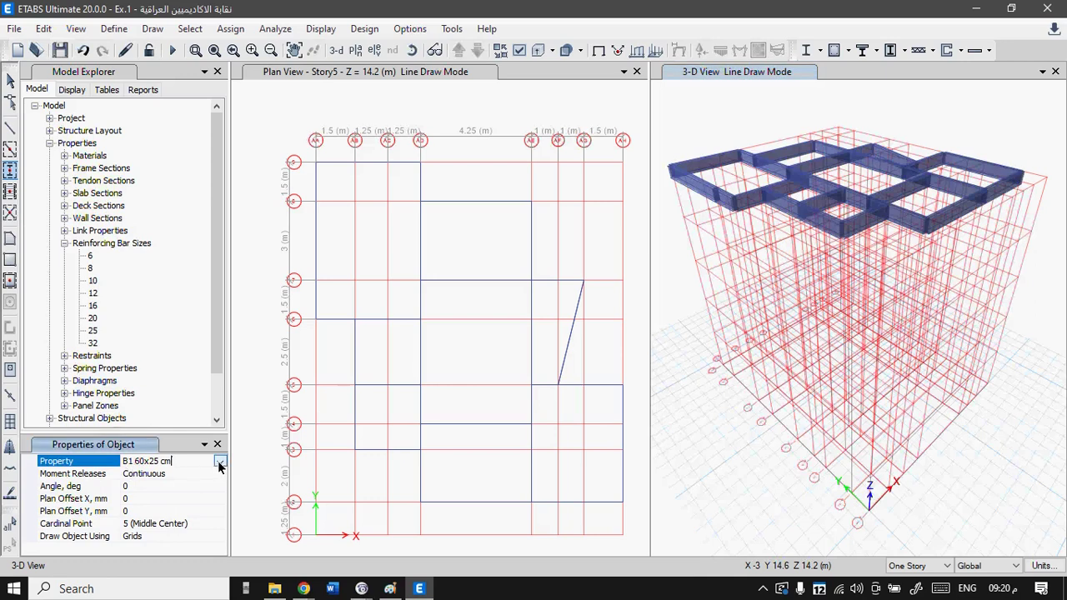
click(219, 463)
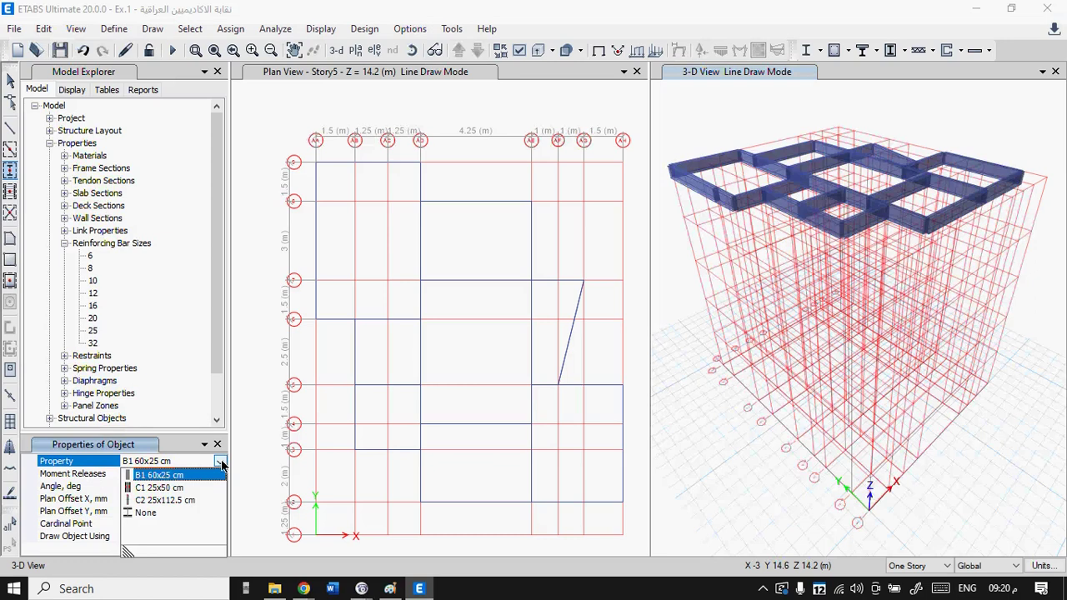
click(221, 464)
click(221, 463)
click(220, 466)
click(208, 500)
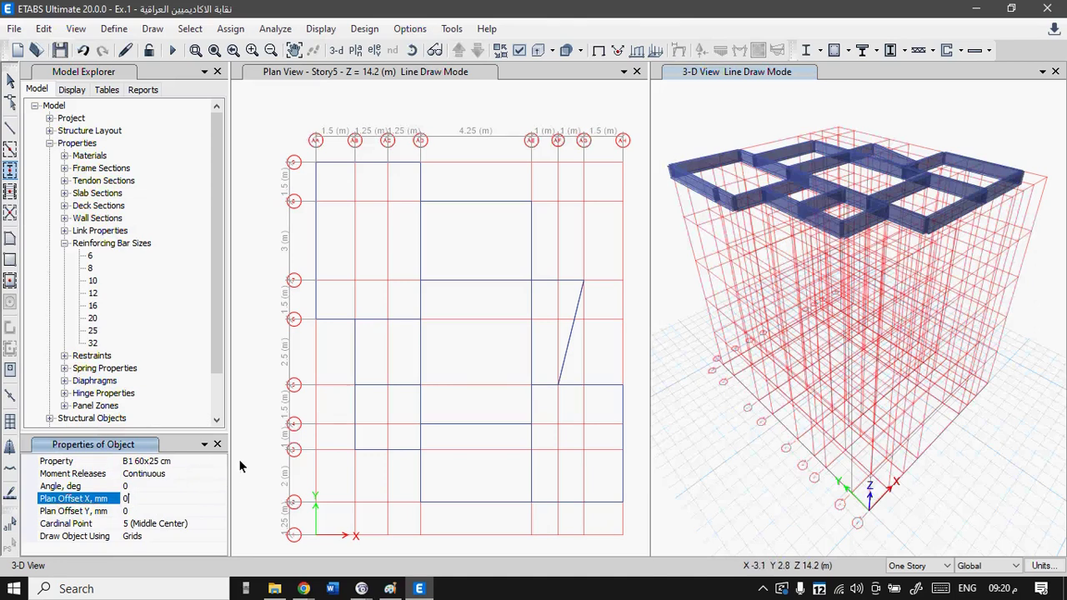
click(183, 461)
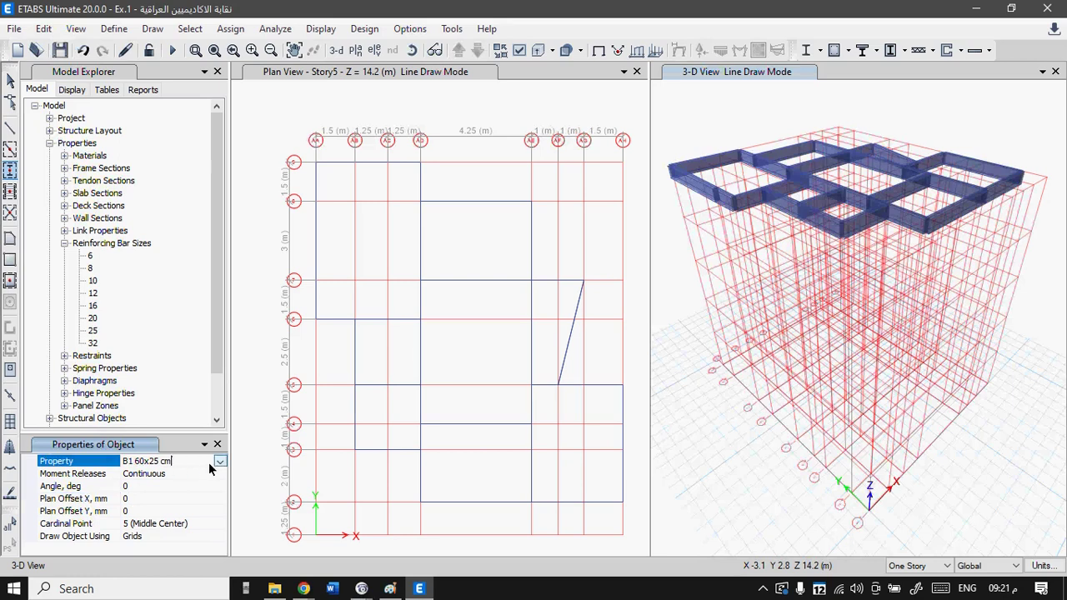
click(220, 464)
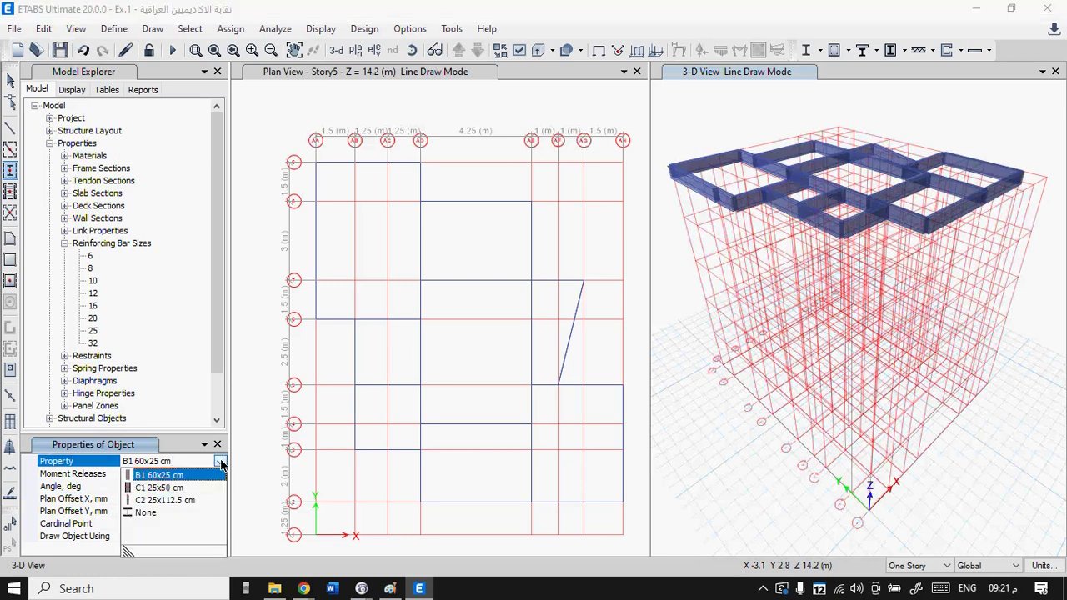
click(165, 489)
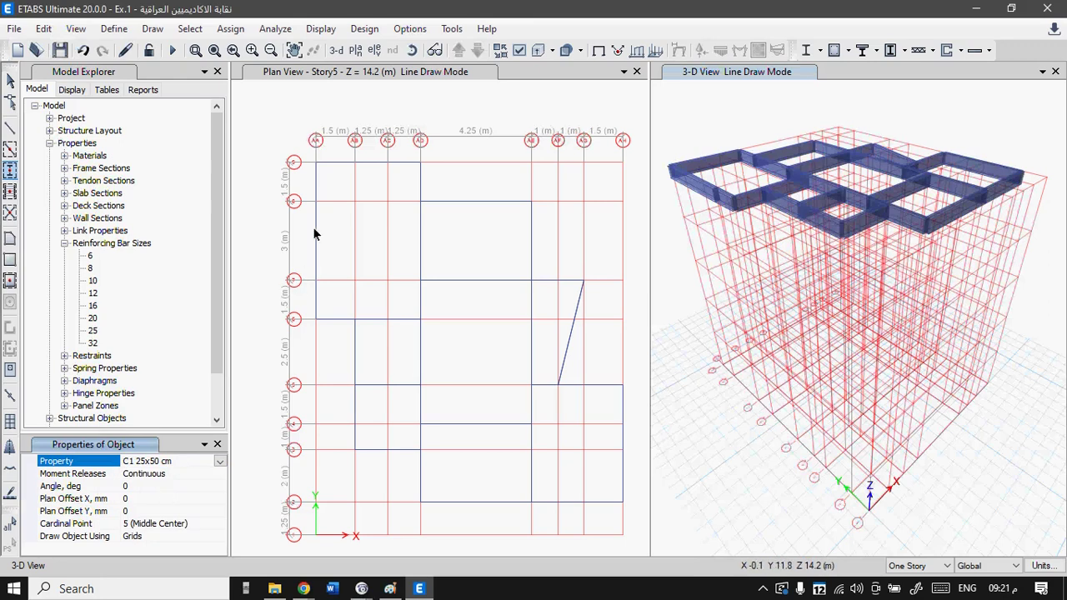
click(268, 127)
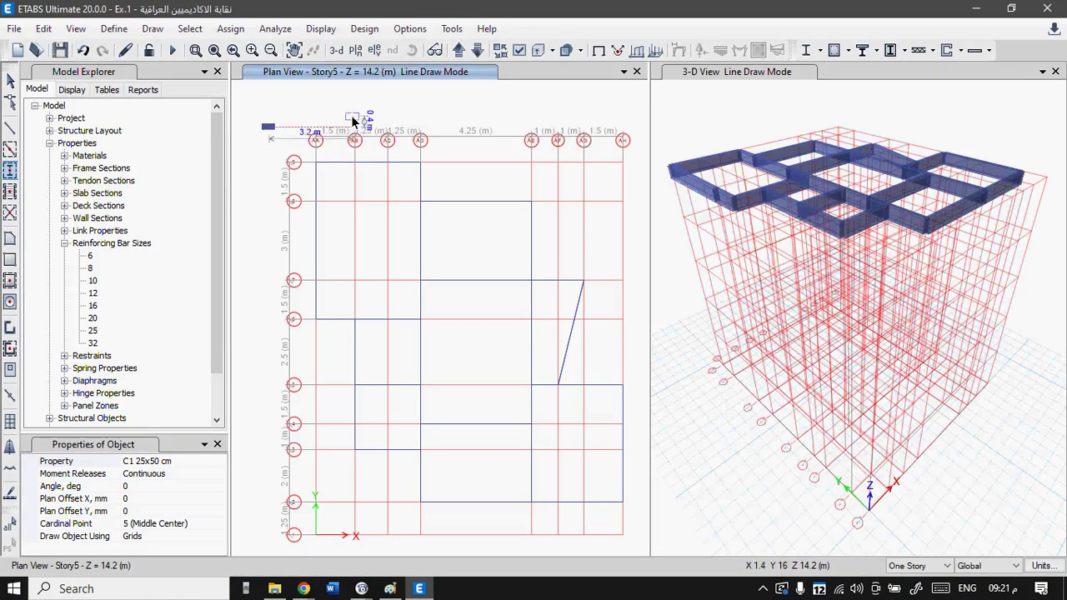
- On the Paint floor plan, circle in yellow the horizontally oriented columns at A-9, E-7, B-6, H-2, H-5 and D-2
click(390, 589)
scroll(375, 259, up, 3)
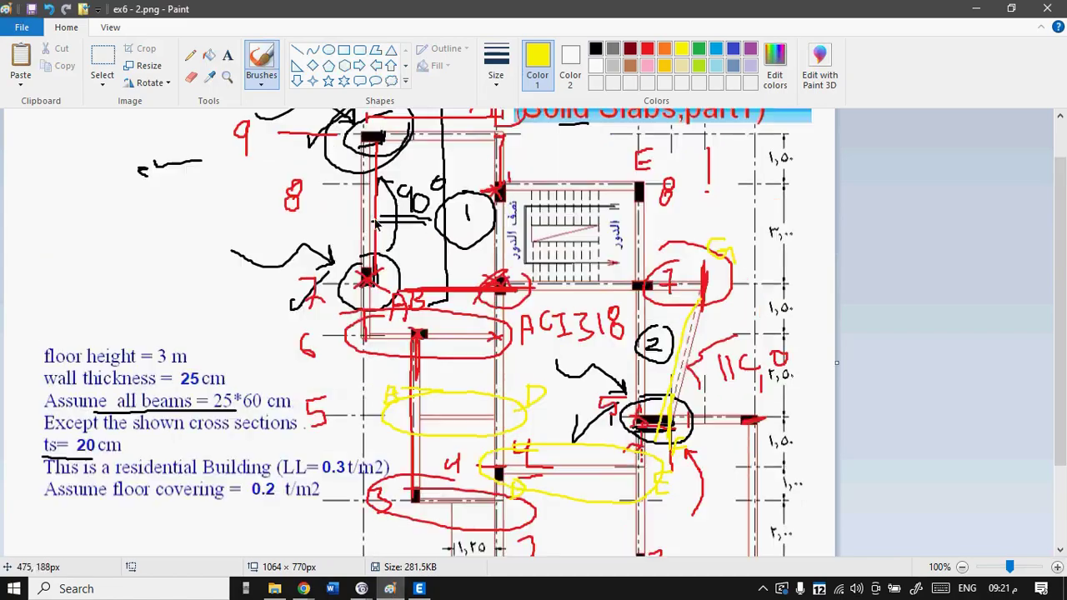
mouse_move(369, 167)
mouse_down()
mouse_move(394, 163)
mouse_move(378, 119)
mouse_move(360, 118)
mouse_move(381, 136)
mouse_up()
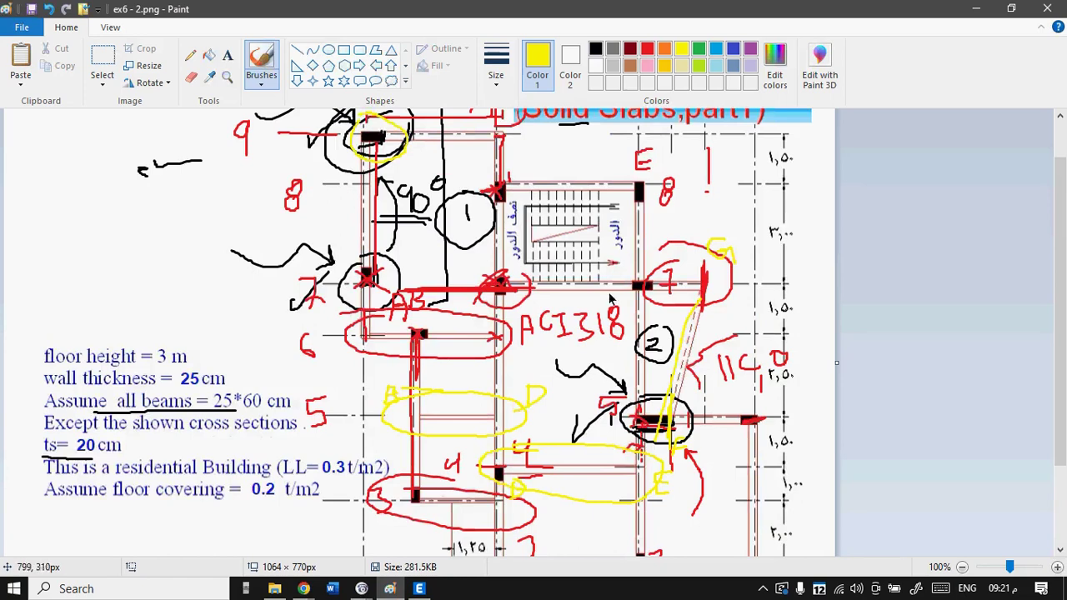
mouse_move(640, 271)
mouse_down()
mouse_move(689, 329)
mouse_move(634, 267)
mouse_up()
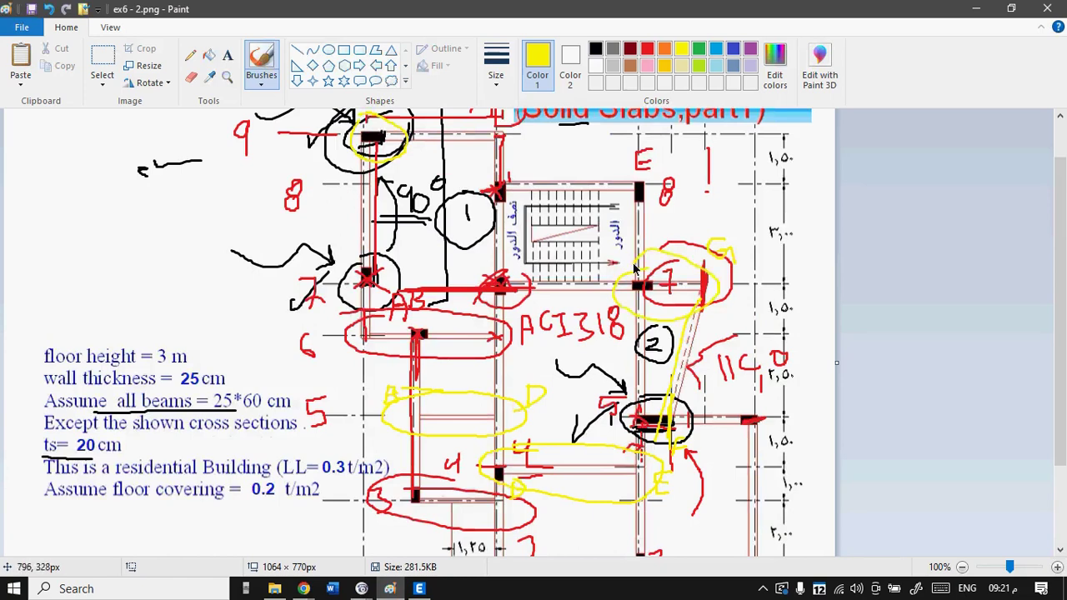
scroll(392, 353, down, 3)
mouse_move(439, 201)
mouse_down()
mouse_move(381, 222)
mouse_move(427, 244)
mouse_move(442, 206)
mouse_up()
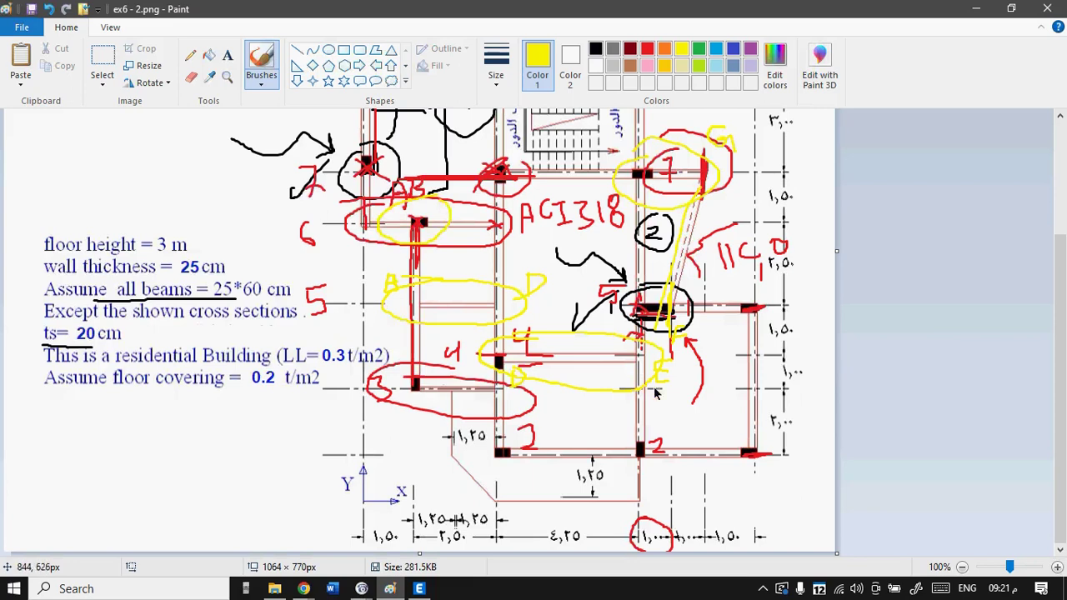
mouse_move(719, 446)
mouse_down()
mouse_move(765, 467)
mouse_move(727, 445)
mouse_up()
mouse_move(735, 252)
mouse_down()
mouse_move(727, 332)
mouse_move(722, 299)
mouse_up()
mouse_move(538, 419)
mouse_down()
mouse_move(451, 446)
mouse_move(536, 490)
mouse_move(472, 434)
mouse_up()
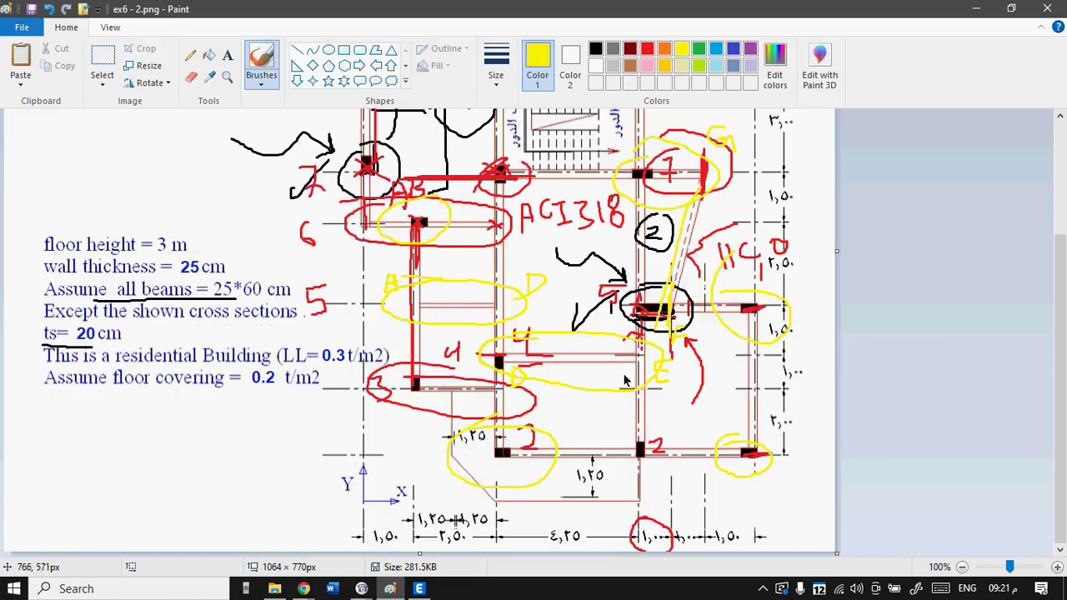
- In ETABS, place C1 25x50 cm columns at grid points AA-9, AE-7, AB-6, AD-2, AH-2 and AH-5
click(420, 588)
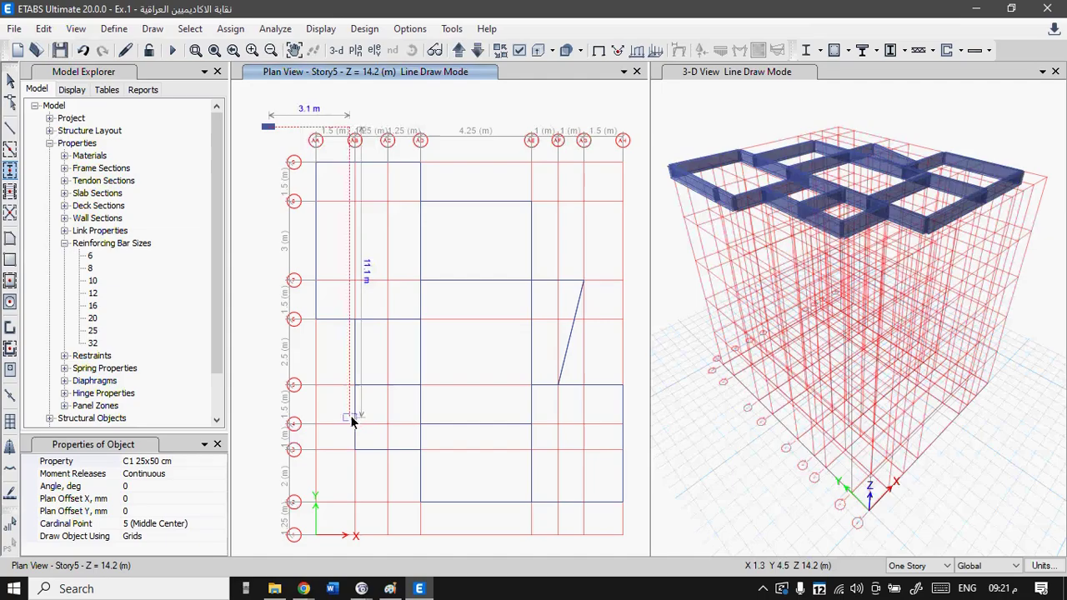
click(317, 166)
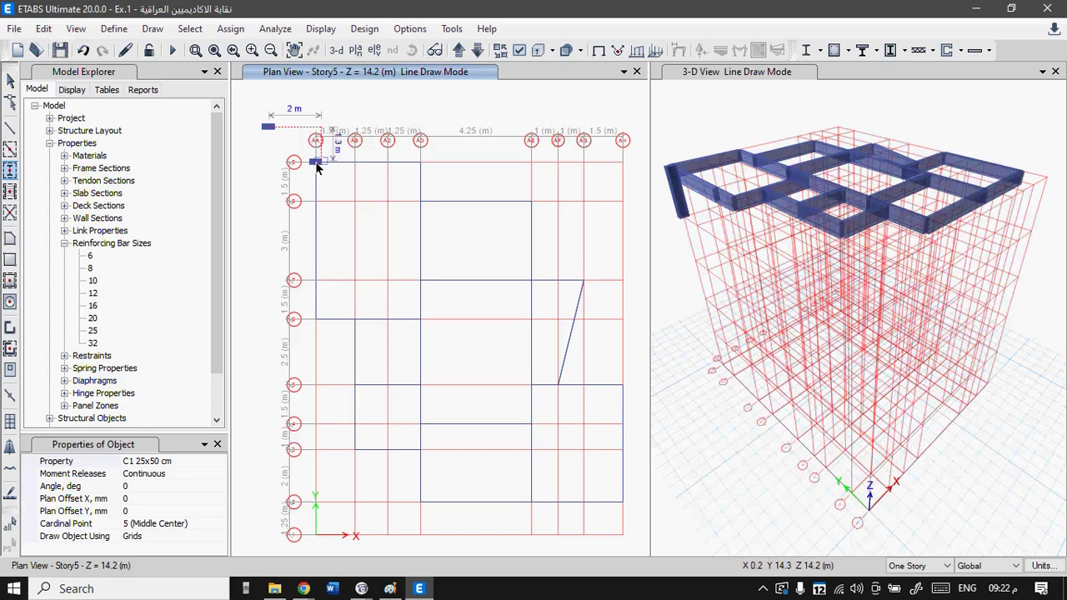
click(533, 285)
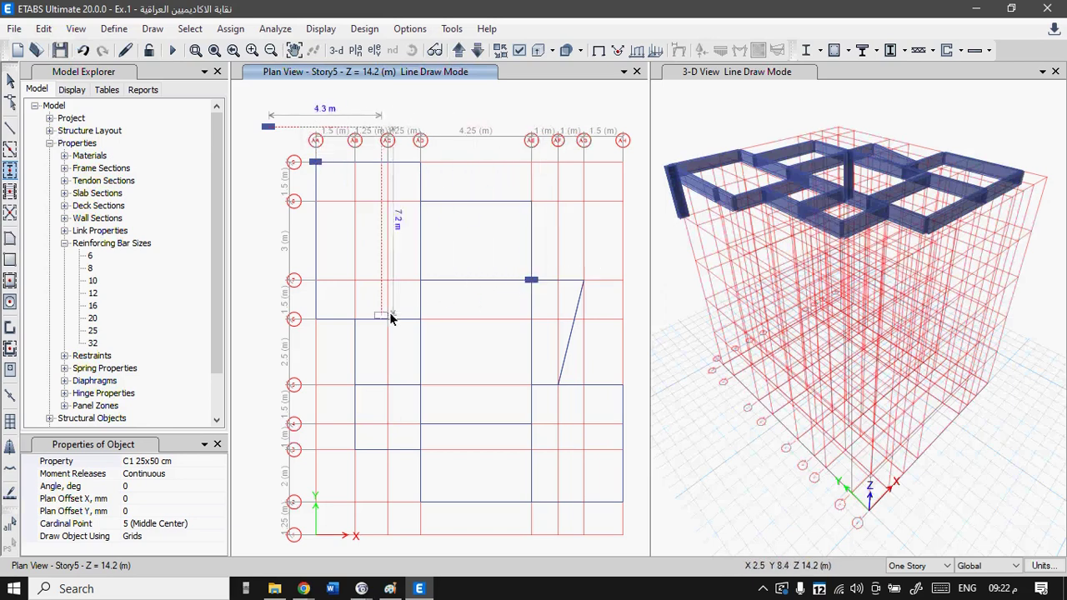
click(356, 325)
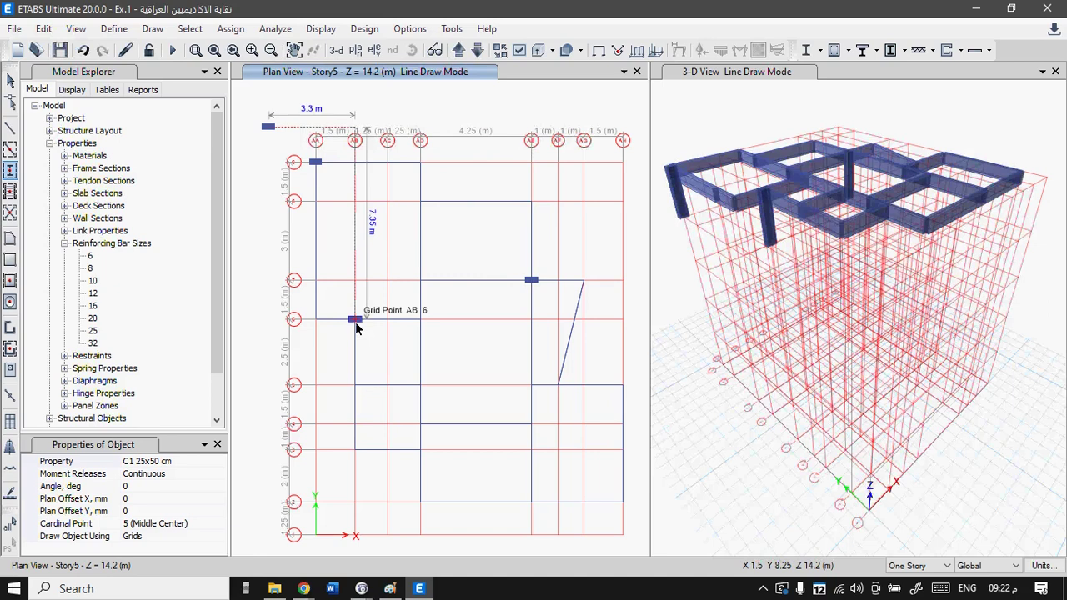
click(419, 506)
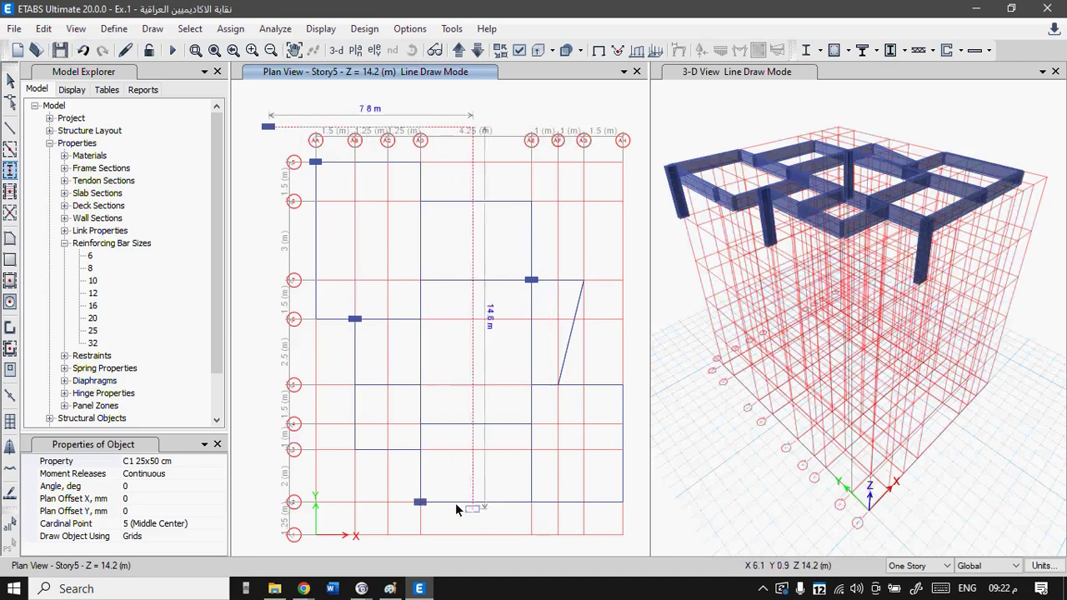
click(623, 504)
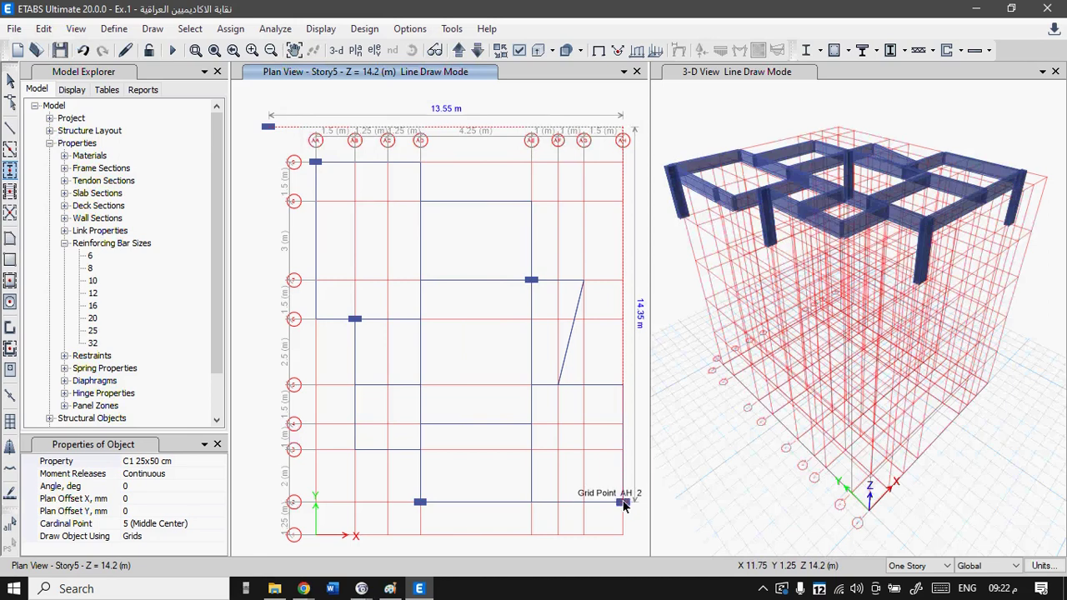
click(623, 386)
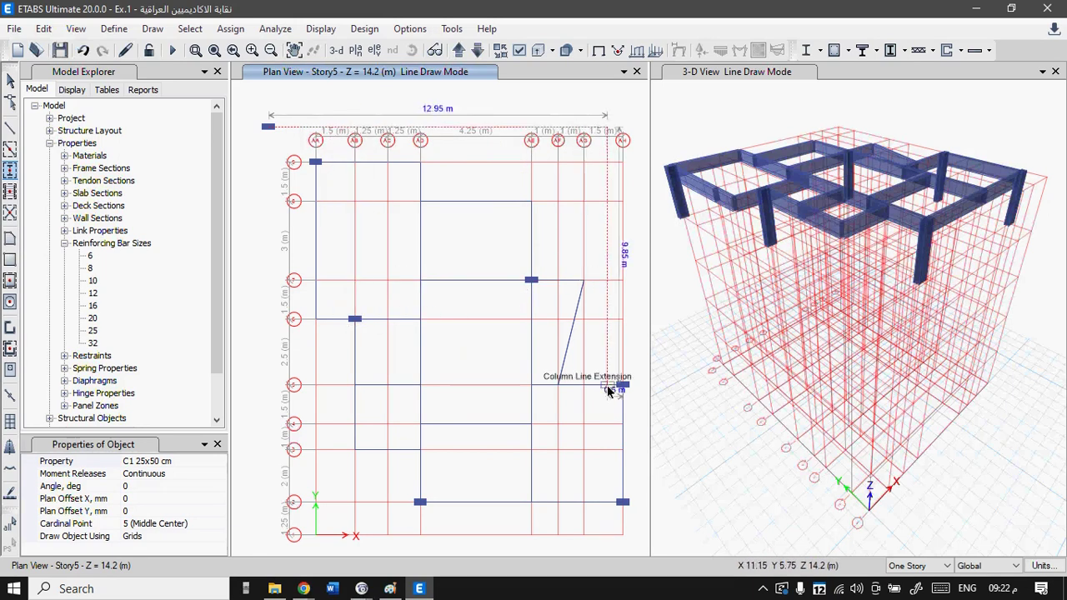
- On the Paint floor plan, tick off in yellow the circled columns that are already modelled
click(390, 591)
scroll(438, 339, up, 3)
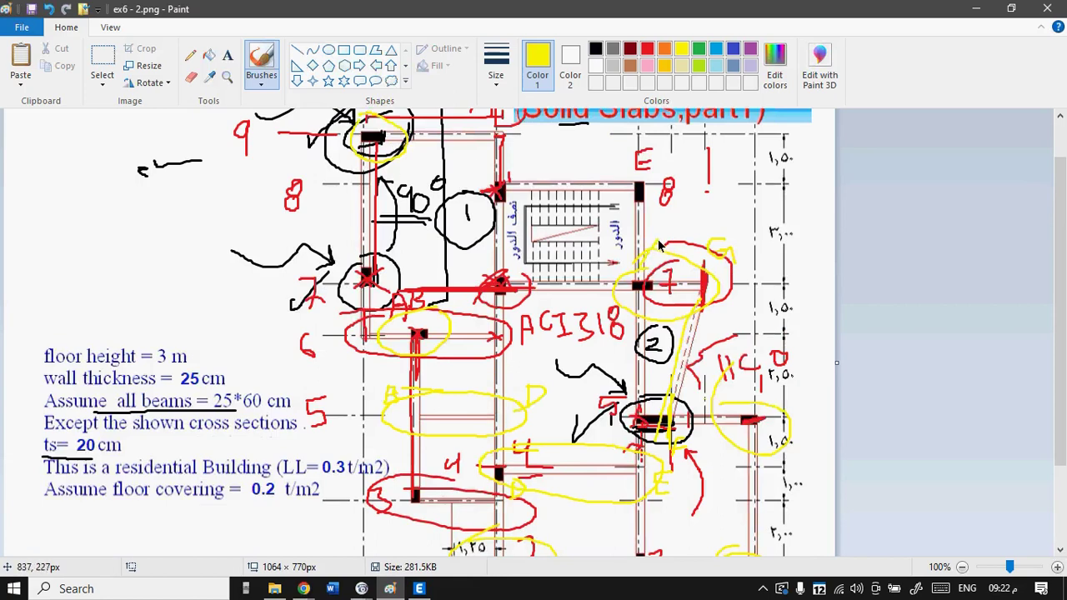
drag(441, 328, 490, 291)
scroll(746, 400, down, 3)
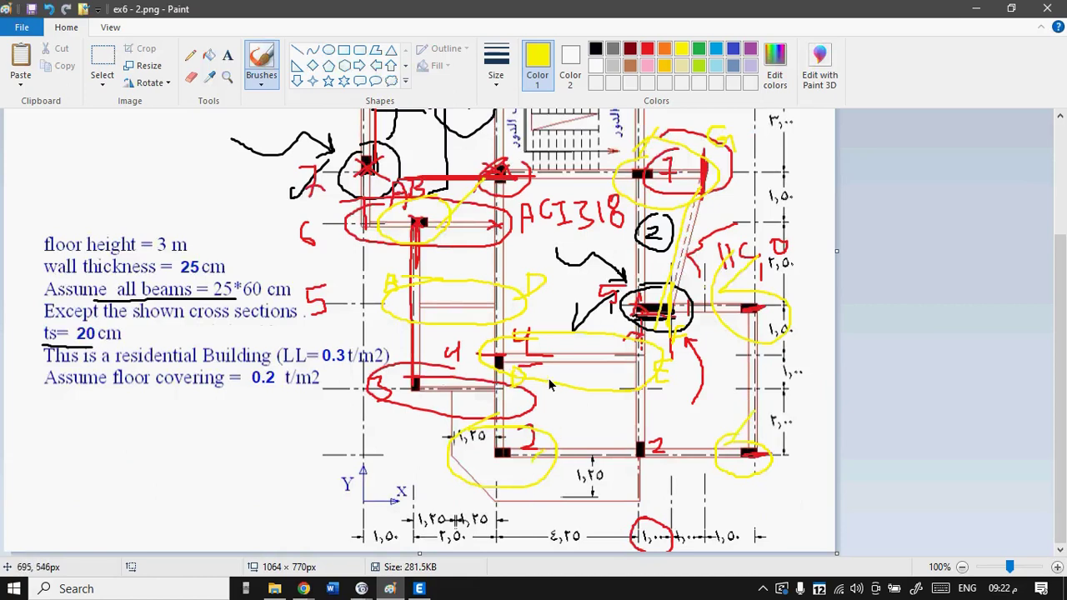
- Circle in light blue the vertically oriented columns at A-7, D-8, E-8, D-7, D-4, B-3 and E-2 on the floor plan
scroll(547, 379, up, 3)
scroll(548, 381, up, 2)
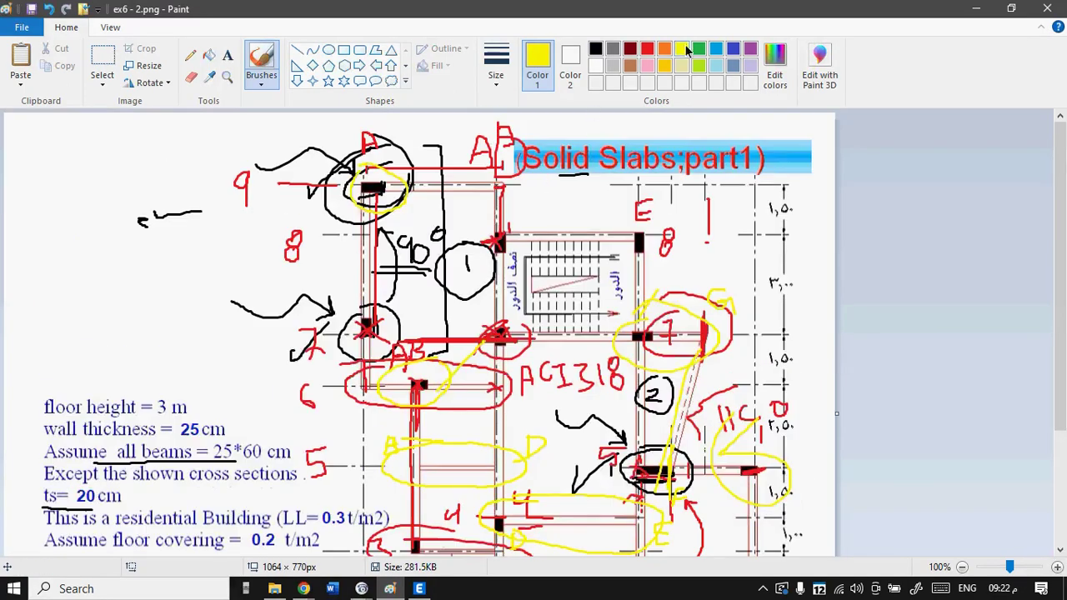
click(715, 51)
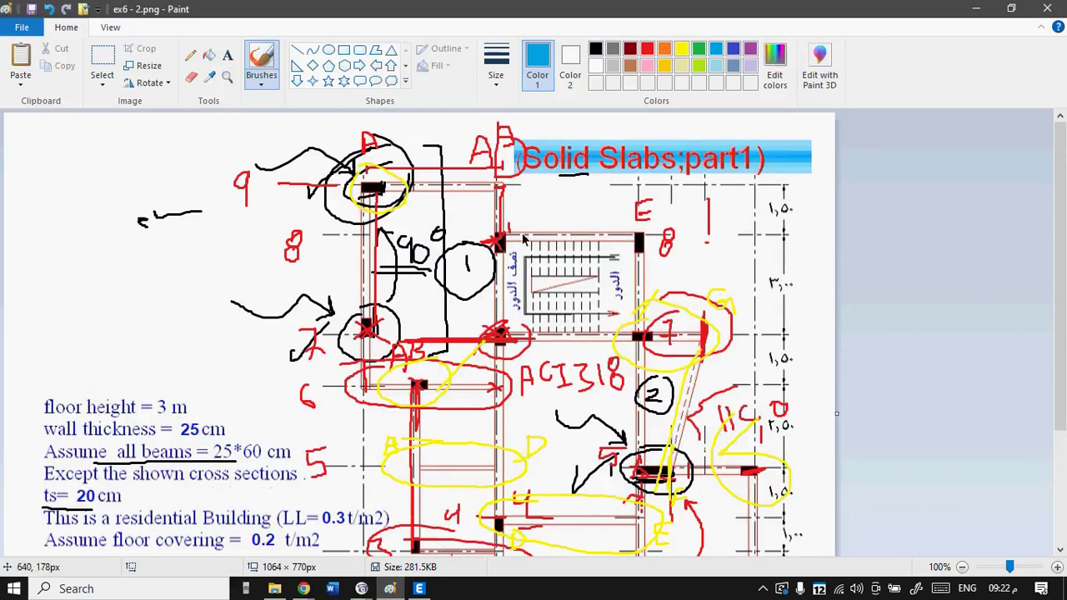
mouse_move(371, 294)
mouse_down()
mouse_move(392, 356)
mouse_move(377, 294)
mouse_up()
mouse_move(503, 227)
mouse_down()
mouse_move(499, 282)
mouse_move(501, 224)
mouse_up()
mouse_move(625, 215)
mouse_down()
mouse_move(621, 247)
mouse_move(684, 270)
mouse_move(616, 233)
mouse_up()
mouse_move(500, 312)
mouse_down()
mouse_move(462, 346)
mouse_move(500, 314)
mouse_up()
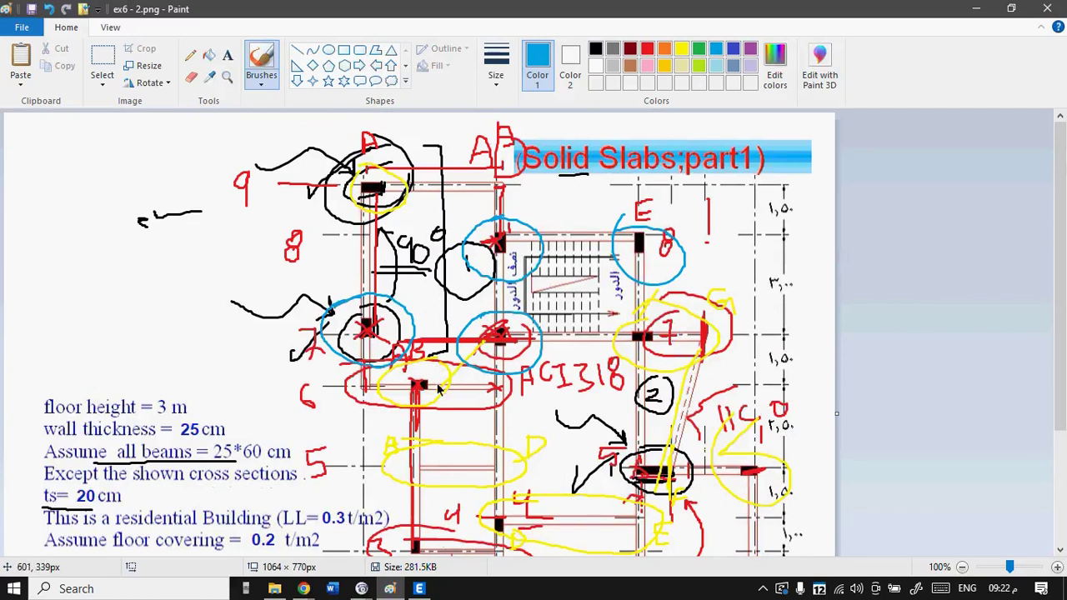
scroll(575, 369, down, 3)
mouse_move(525, 340)
mouse_down()
mouse_move(479, 362)
mouse_move(523, 354)
mouse_up()
drag(447, 370, 428, 348)
mouse_move(625, 415)
mouse_down()
mouse_move(592, 446)
mouse_move(665, 487)
mouse_move(630, 411)
mouse_up()
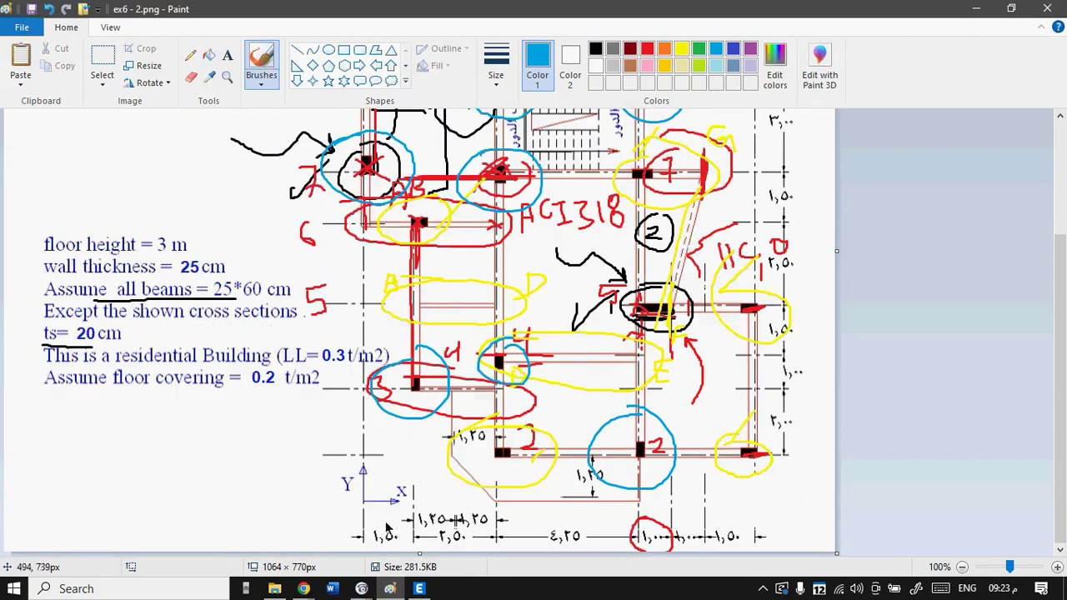
- In ETABS, turn off the extruded frame display in the 3-D view
click(420, 589)
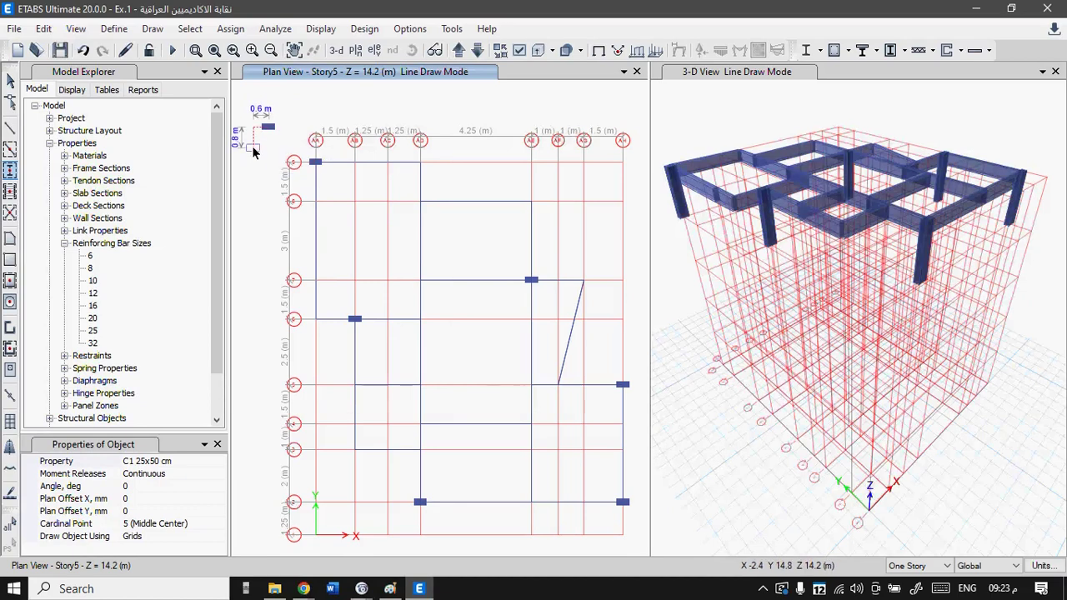
click(666, 110)
click(539, 51)
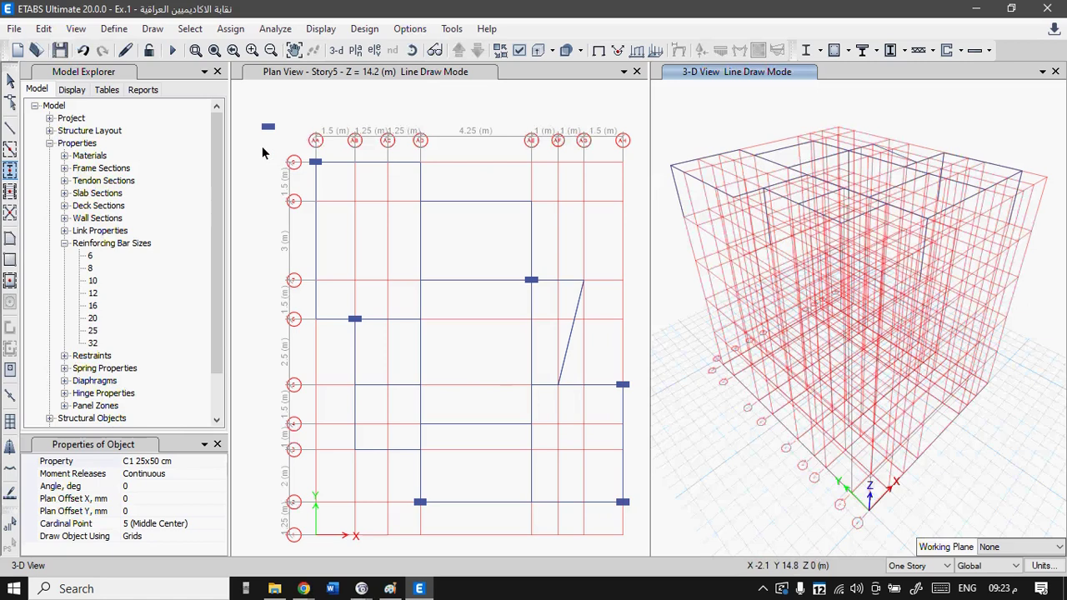
click(286, 72)
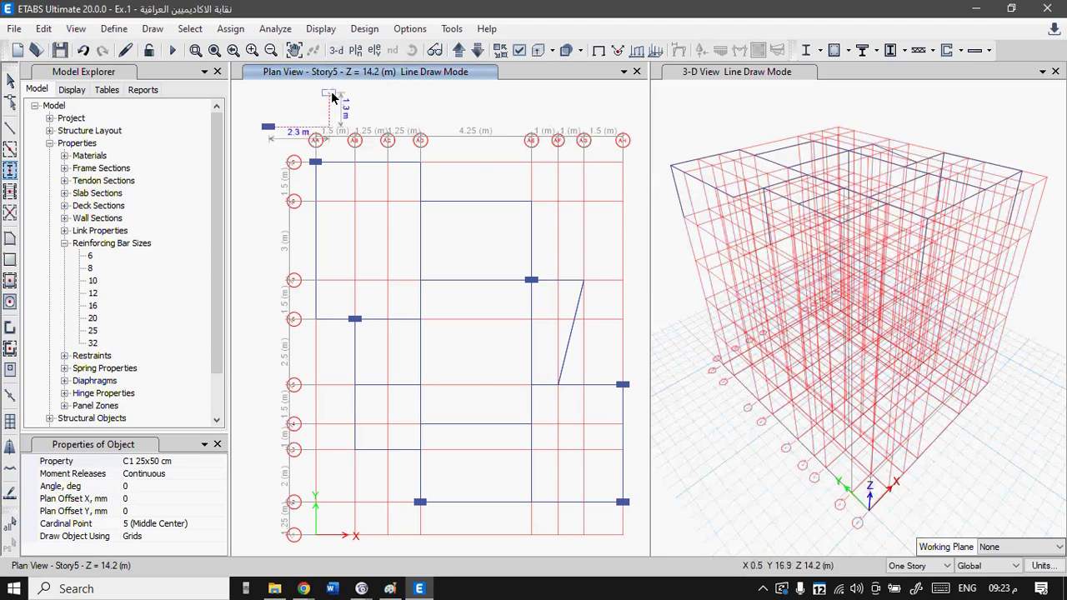
click(264, 122)
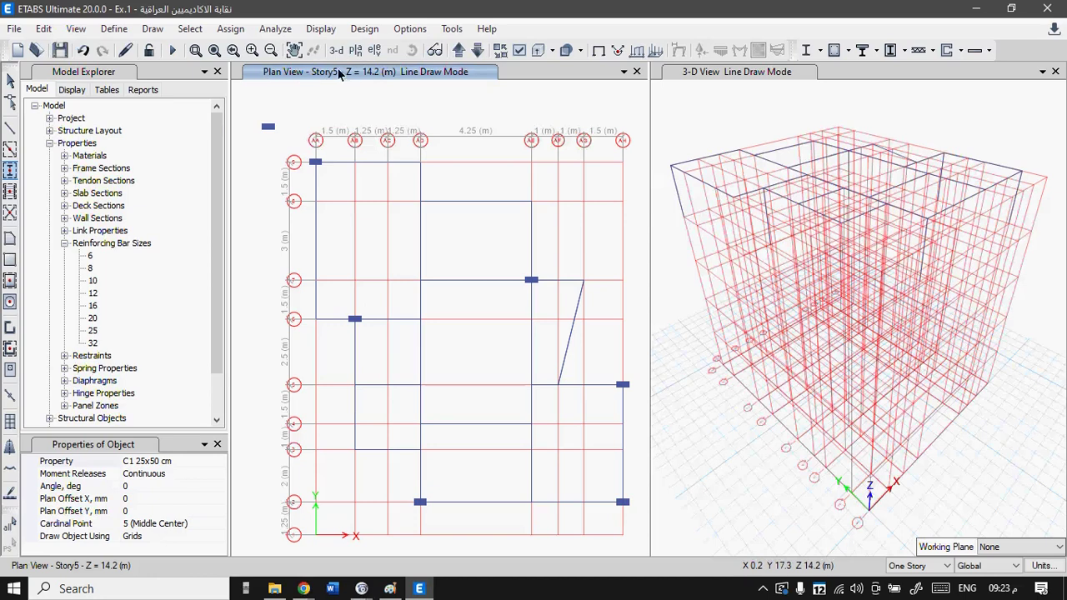
click(705, 75)
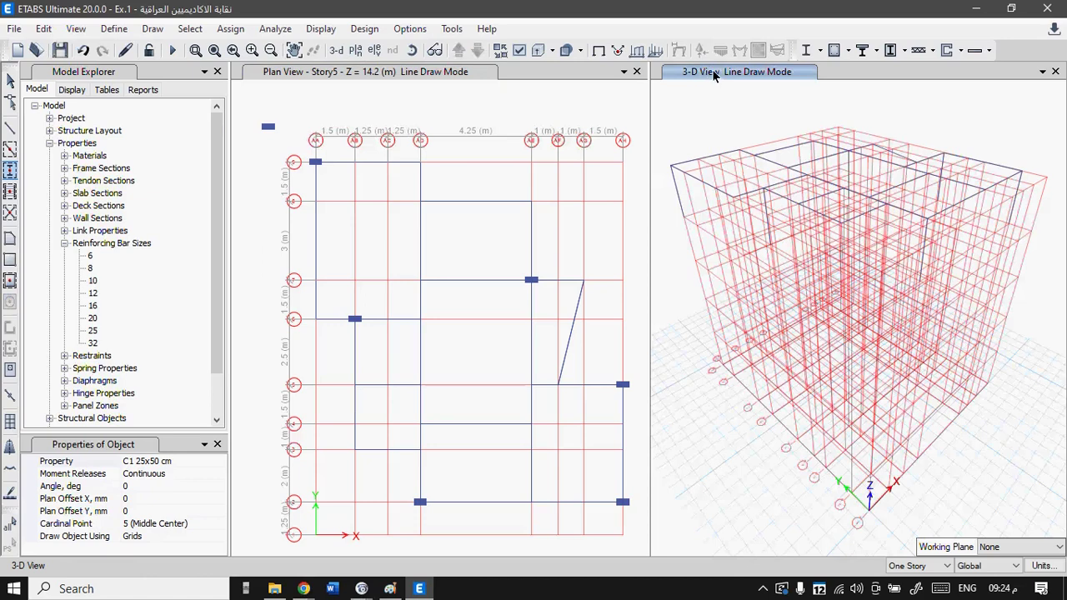
- Set the plan view to Story5 again and leave column drawing
click(343, 72)
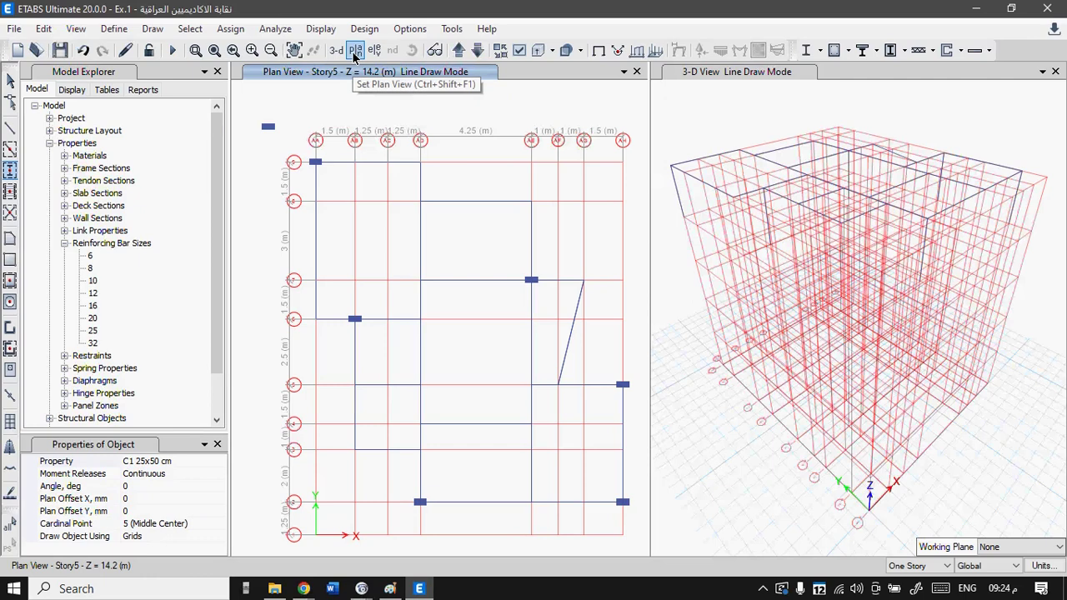
click(354, 51)
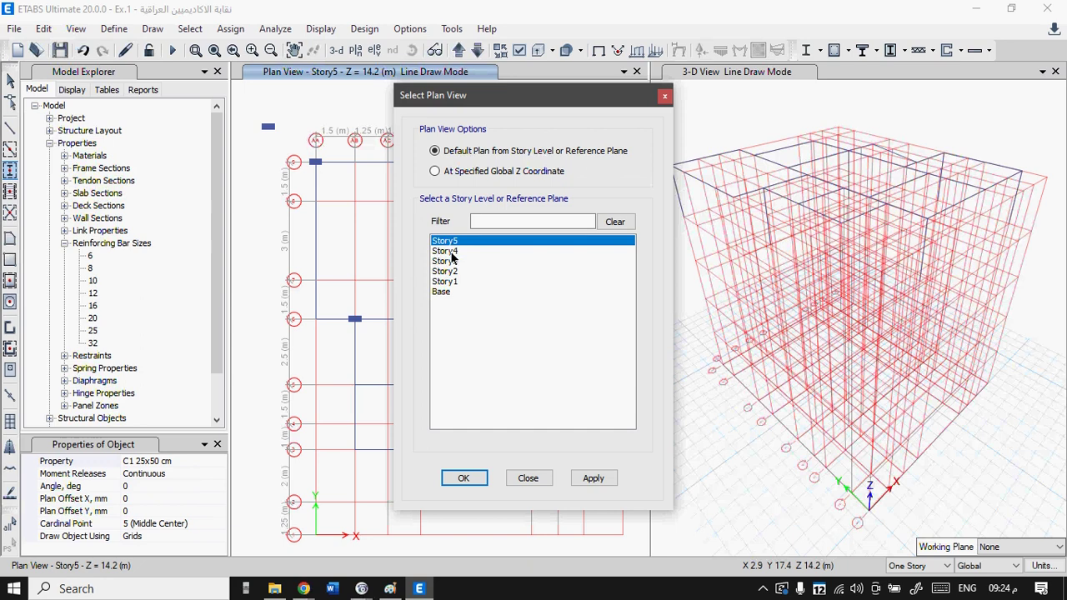
click(465, 478)
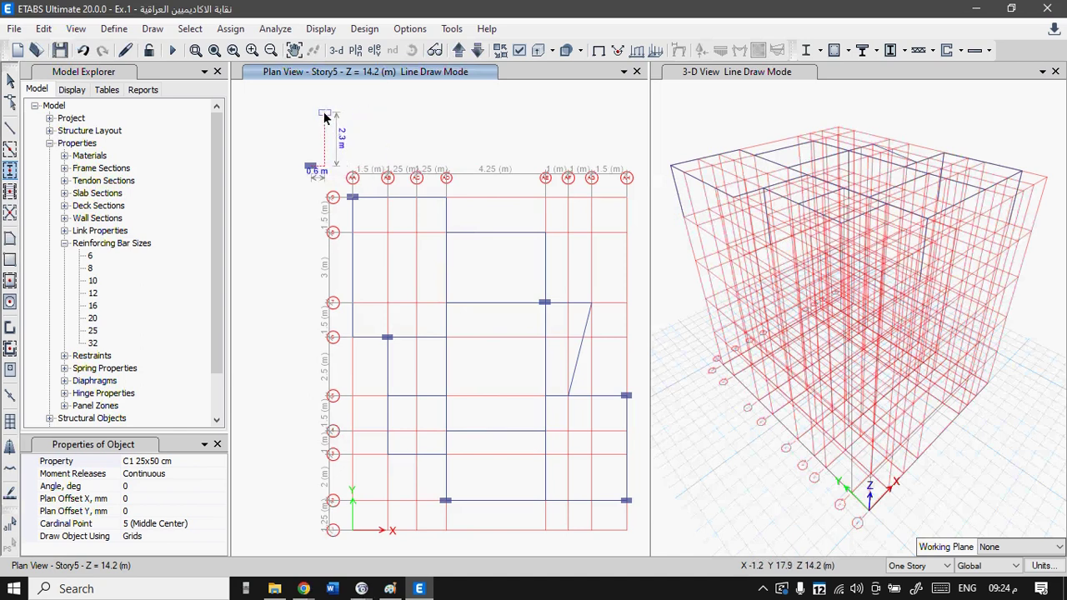
key(Escape)
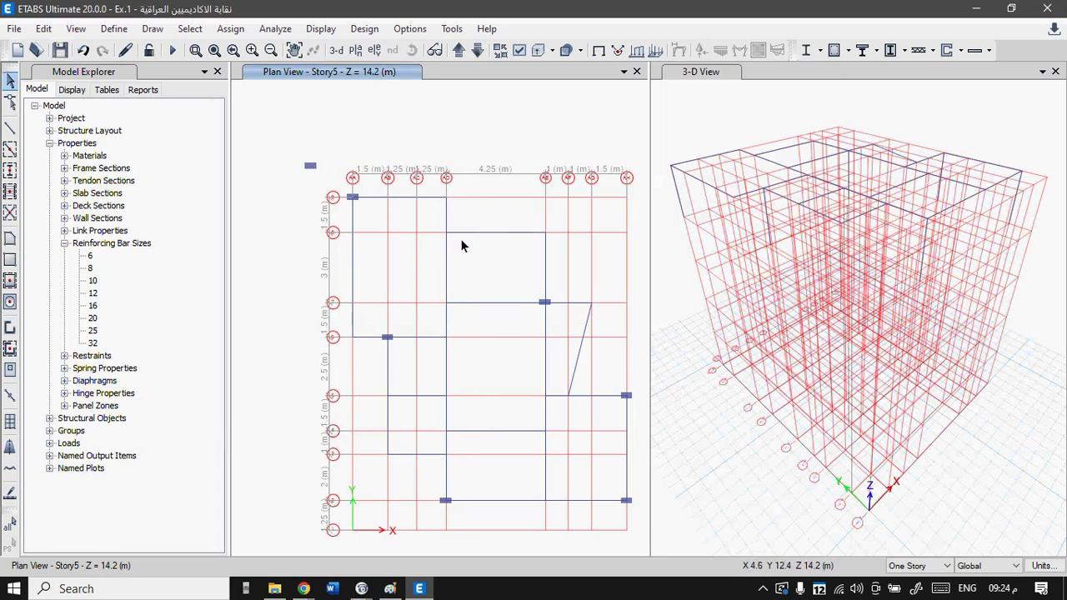
- Delete the stray column outside the grid, beyond the plan's upper-left corner
scroll(439, 231, up, 1)
scroll(431, 222, down, 1)
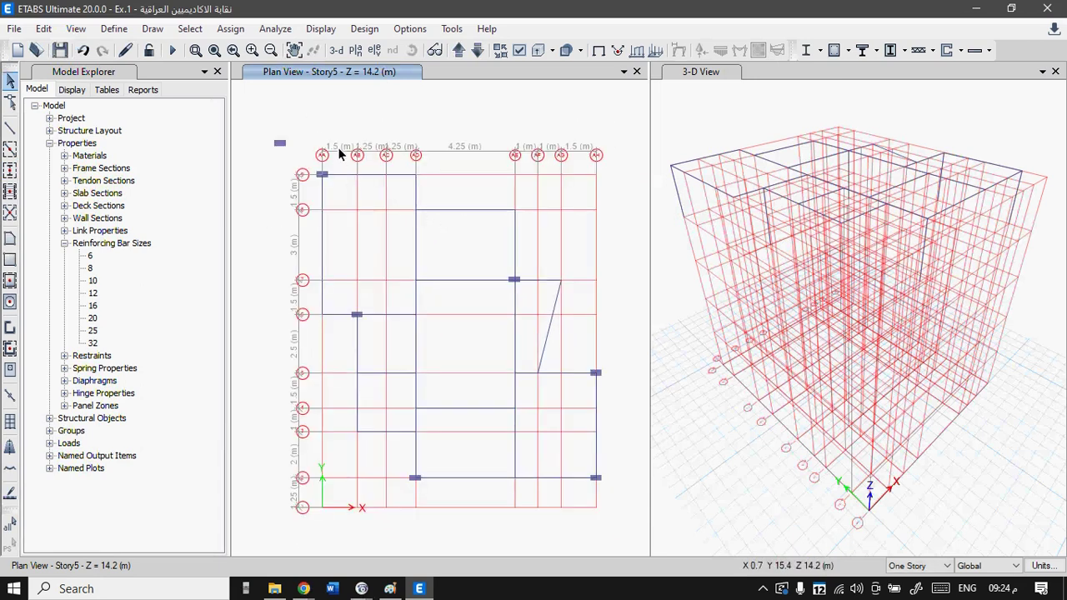
click(280, 143)
key(Delete)
- Examine the list of available toolbars and the options for customizing toolbars or resetting them to default
click(532, 54)
click(532, 52)
right_click(1005, 51)
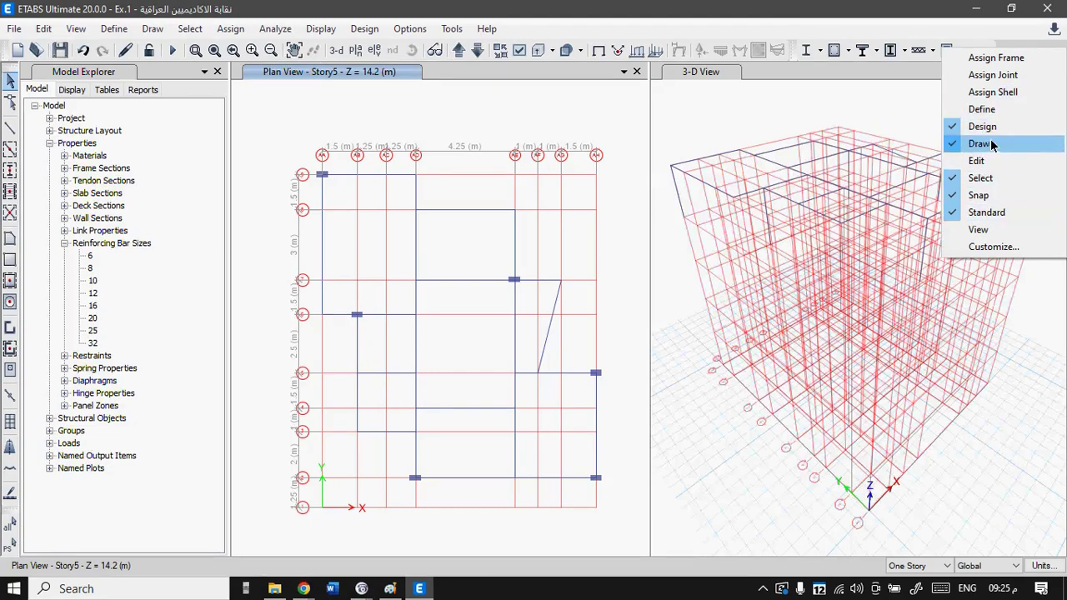
click(991, 43)
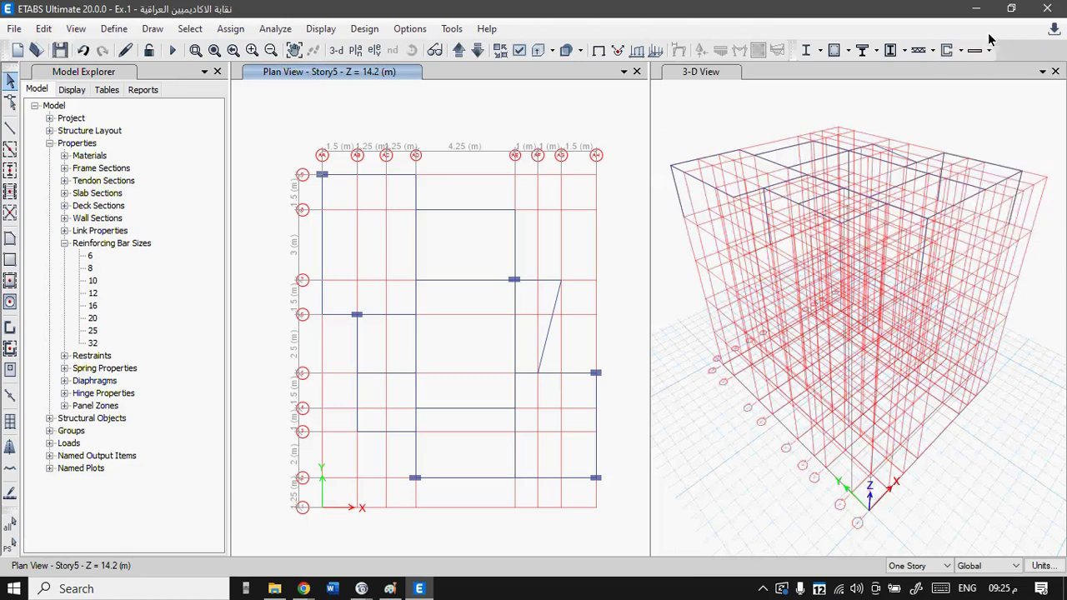
right_click(1009, 54)
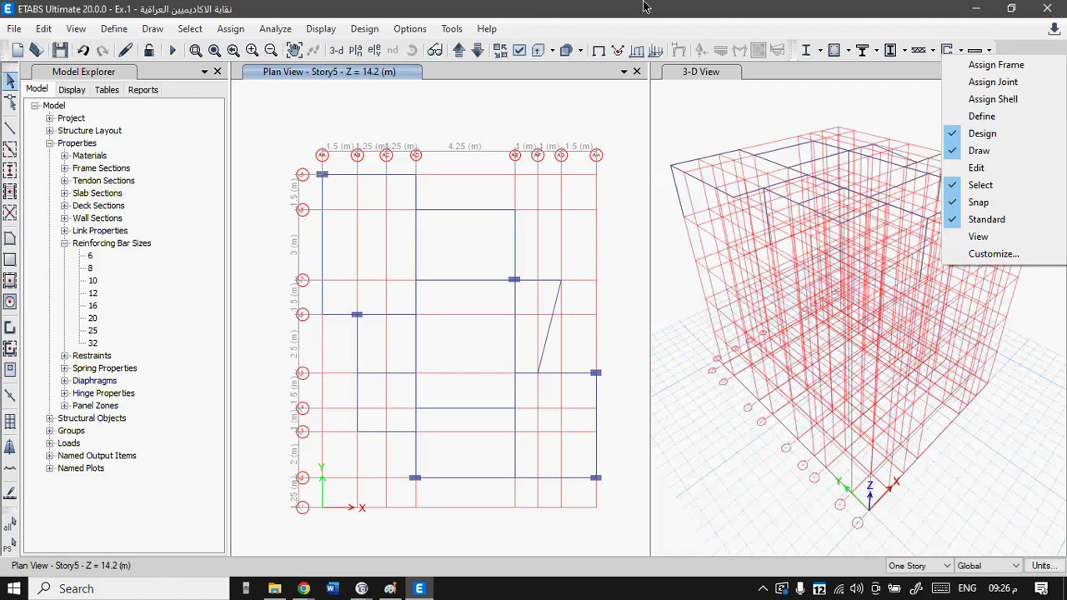
click(519, 9)
click(425, 30)
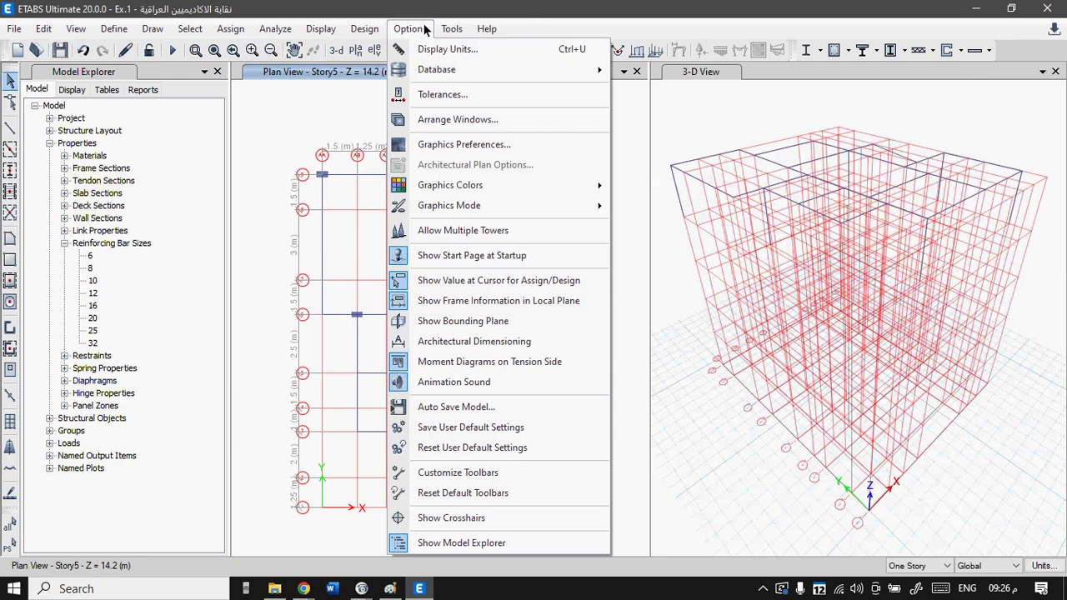
click(82, 83)
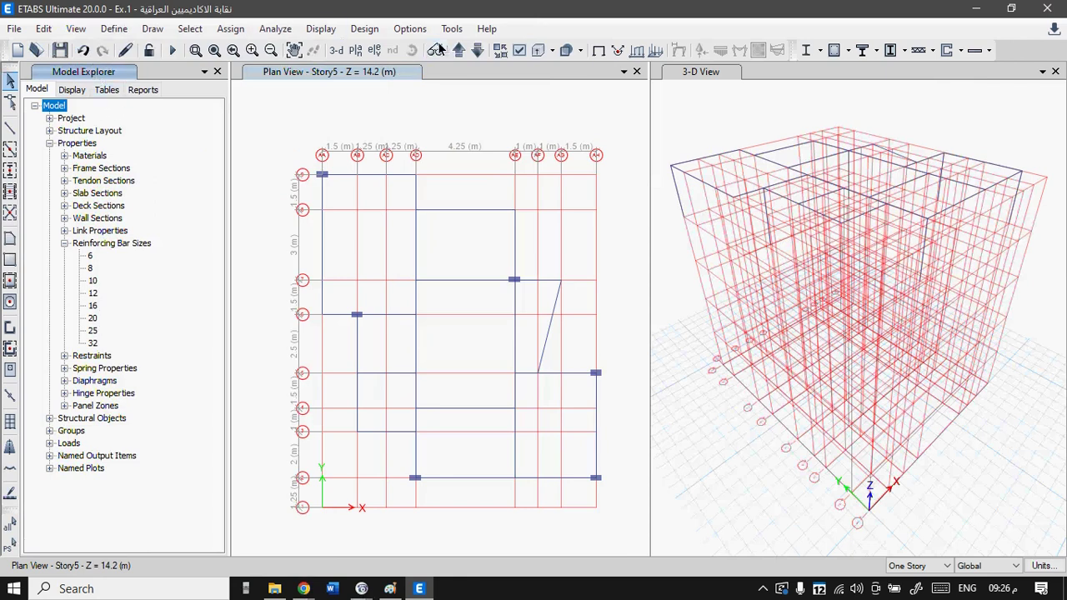
click(409, 30)
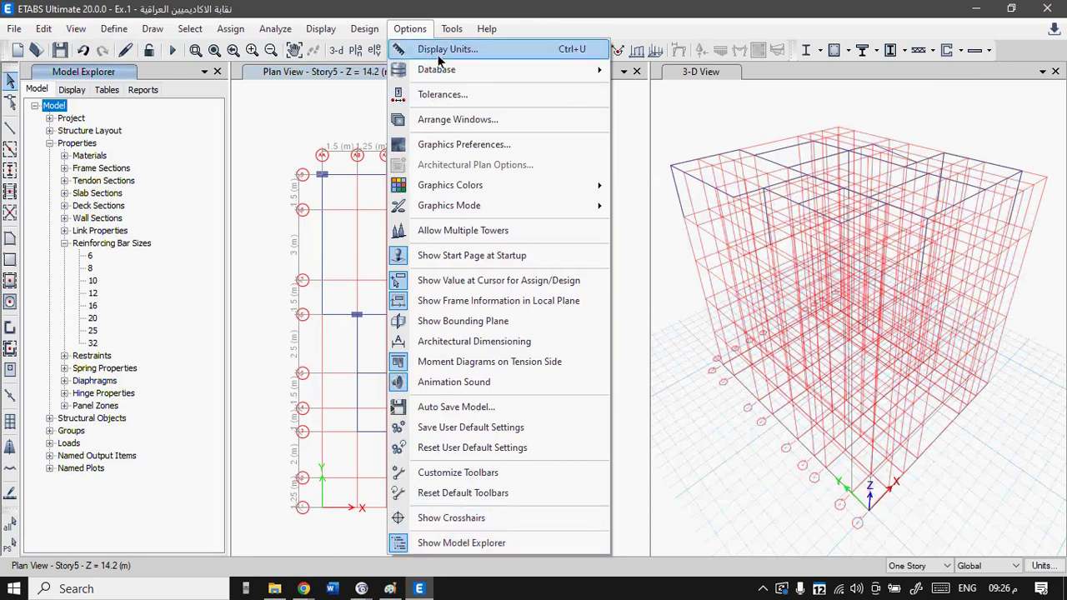
click(531, 11)
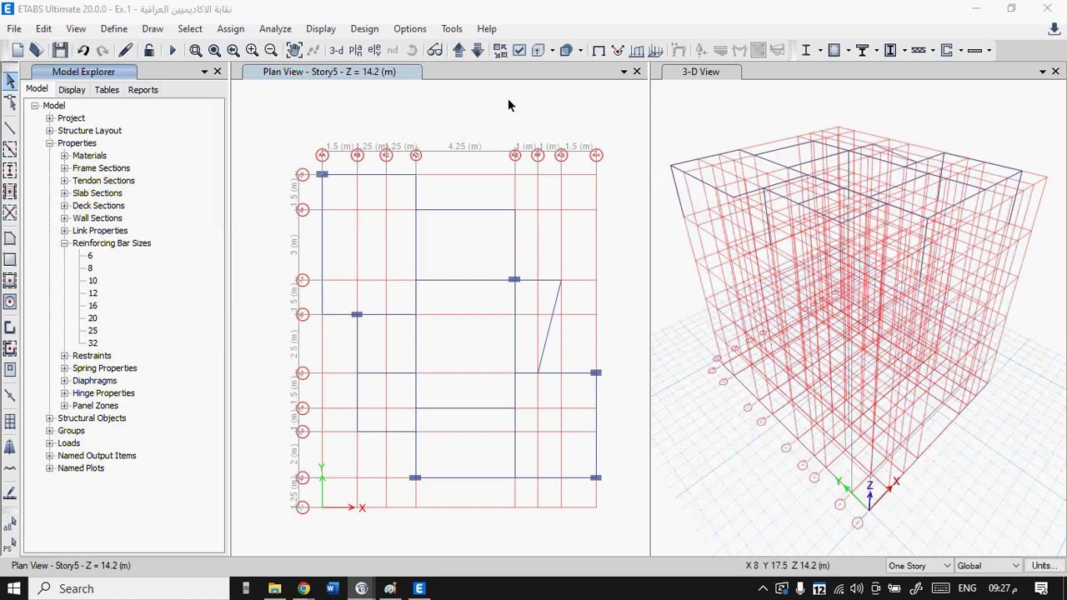
click(410, 29)
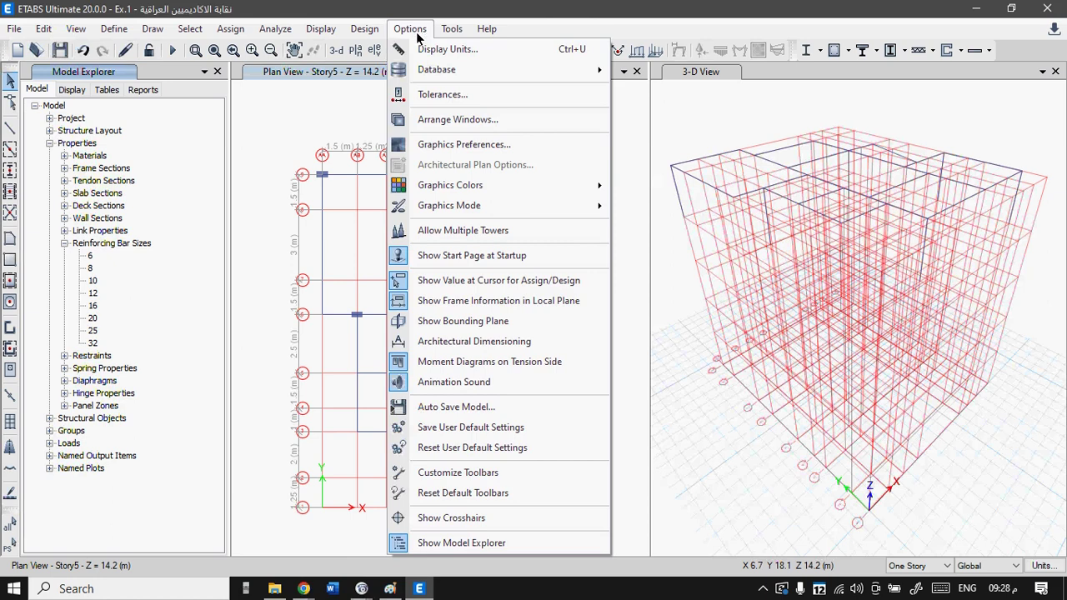
mouse_move(500, 195)
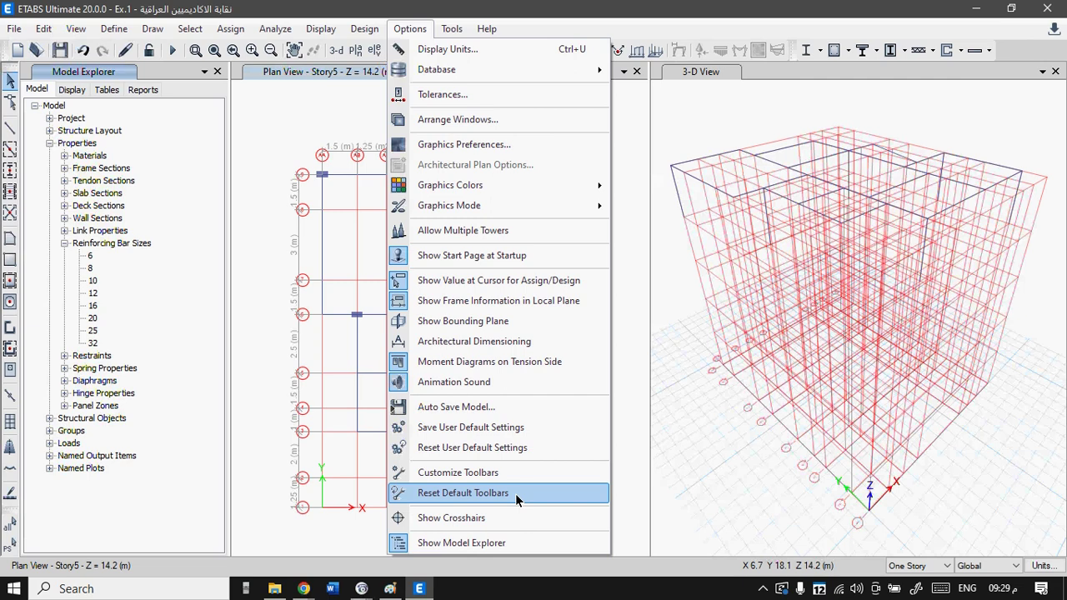
click(678, 117)
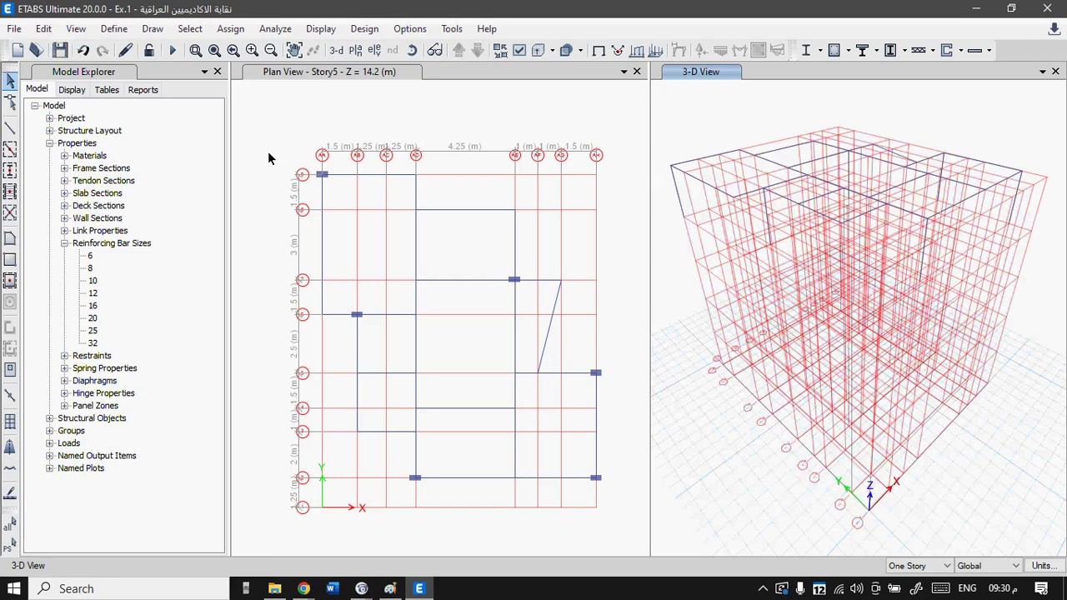
- Draw C1 25x50 cm columns at a 90-degree angle beyond the grid's upper-left corner and at grid points AD-8 and AD-7
click(158, 35)
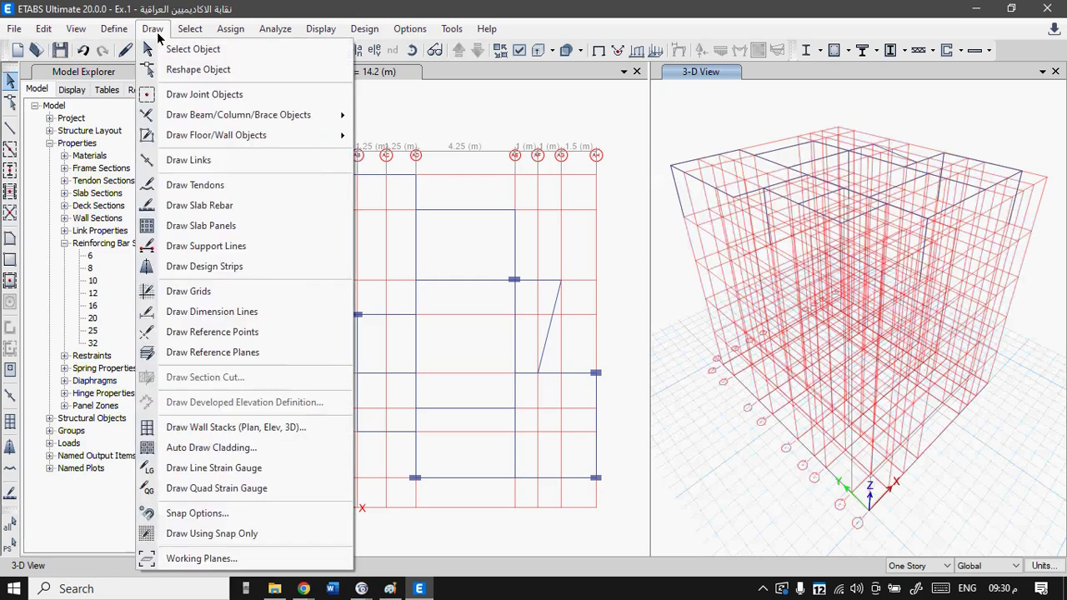
click(156, 35)
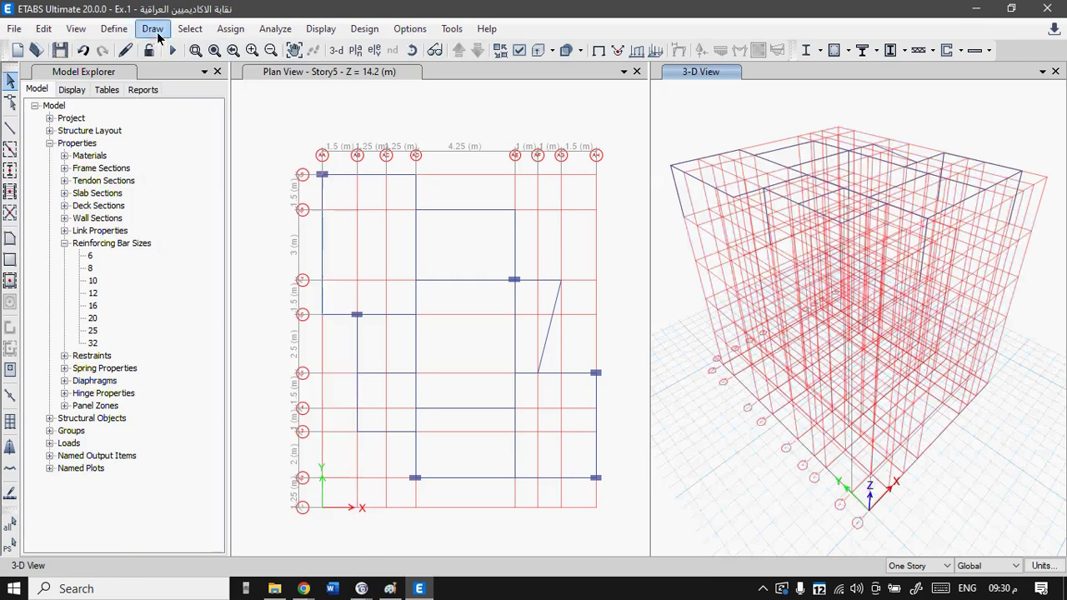
click(7, 175)
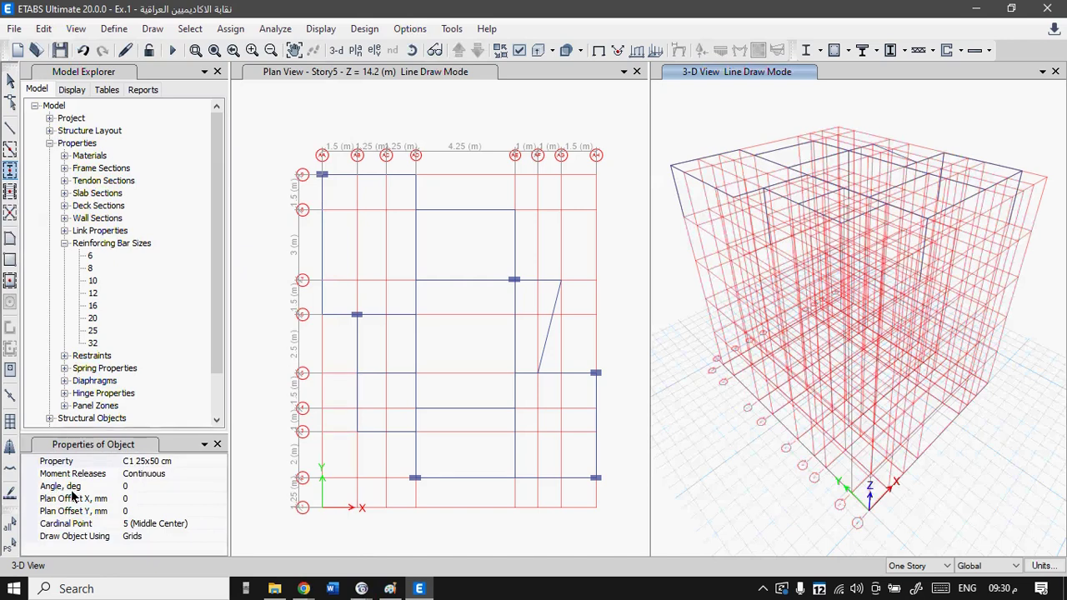
click(136, 489)
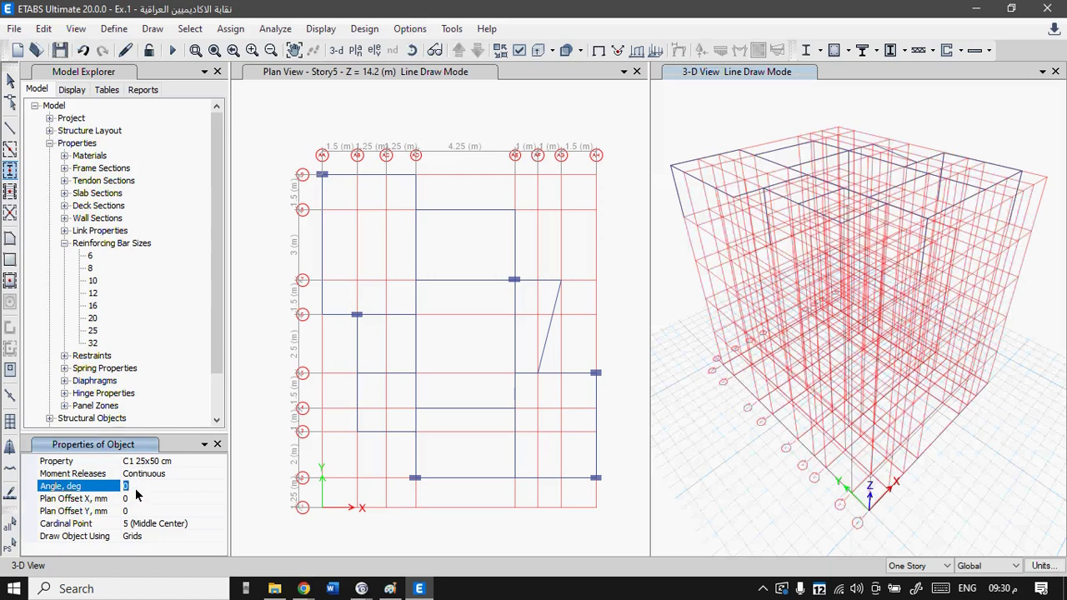
text(90)
click(267, 141)
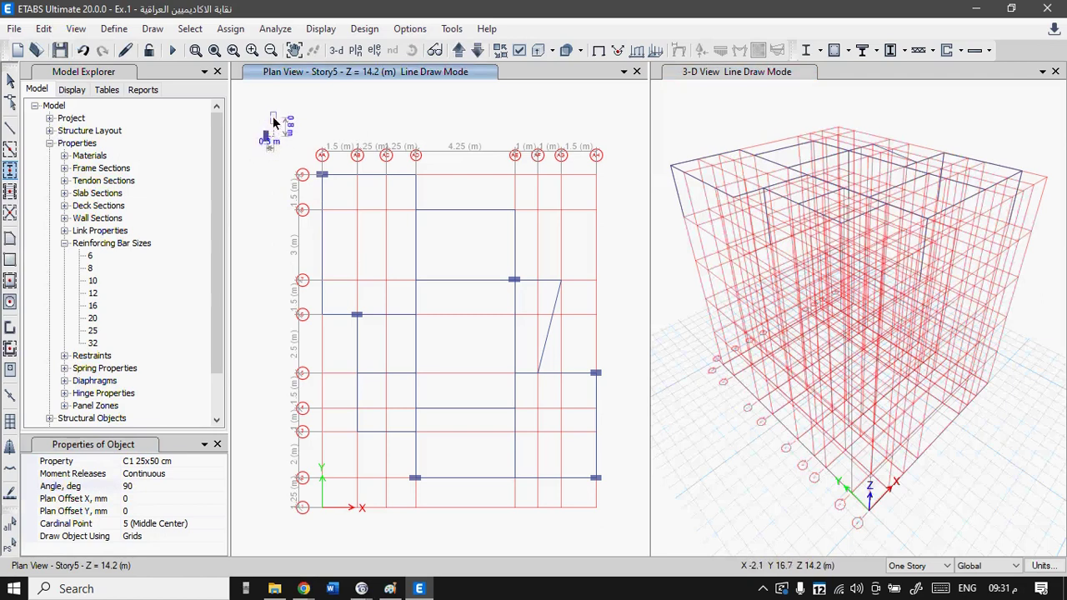
click(267, 135)
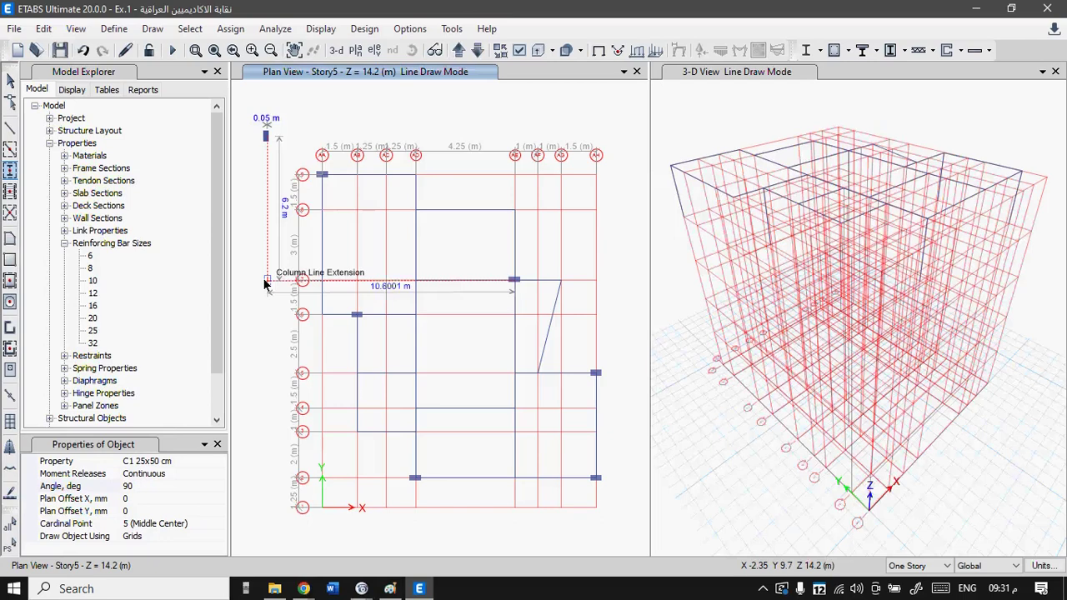
click(416, 209)
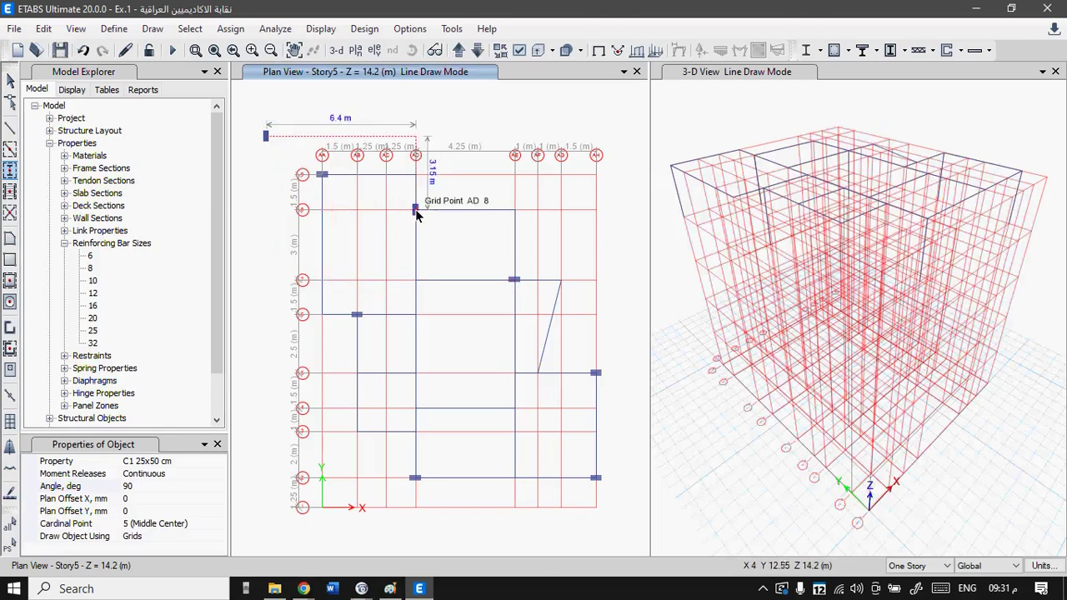
click(416, 280)
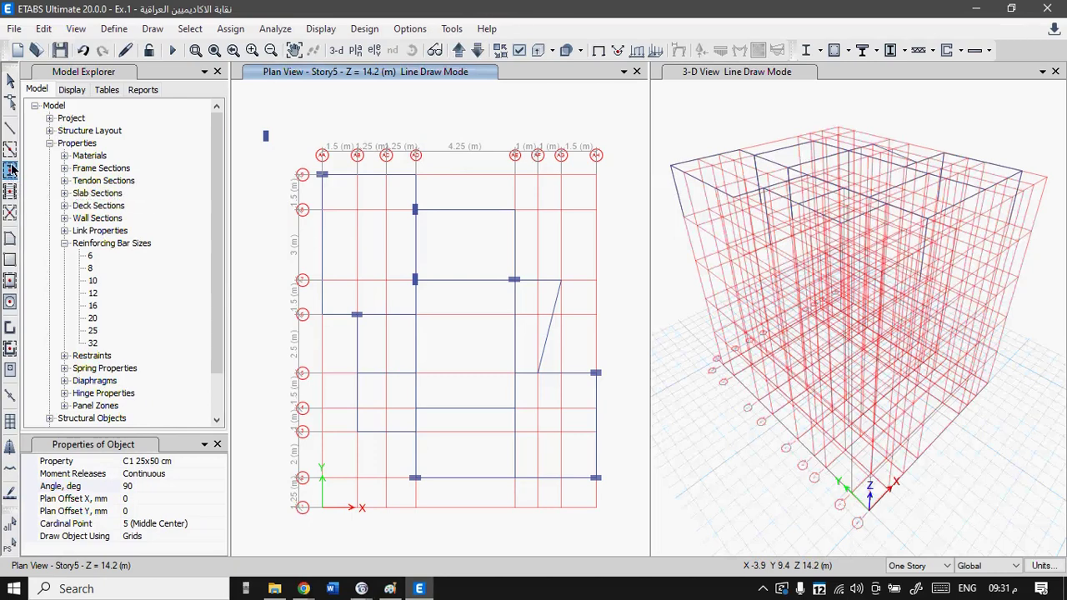
- Draw two more C1 25x50 cm sample columns beyond the grid's upper-left corner, one at 0 degrees and one at 90 degrees
click(134, 488)
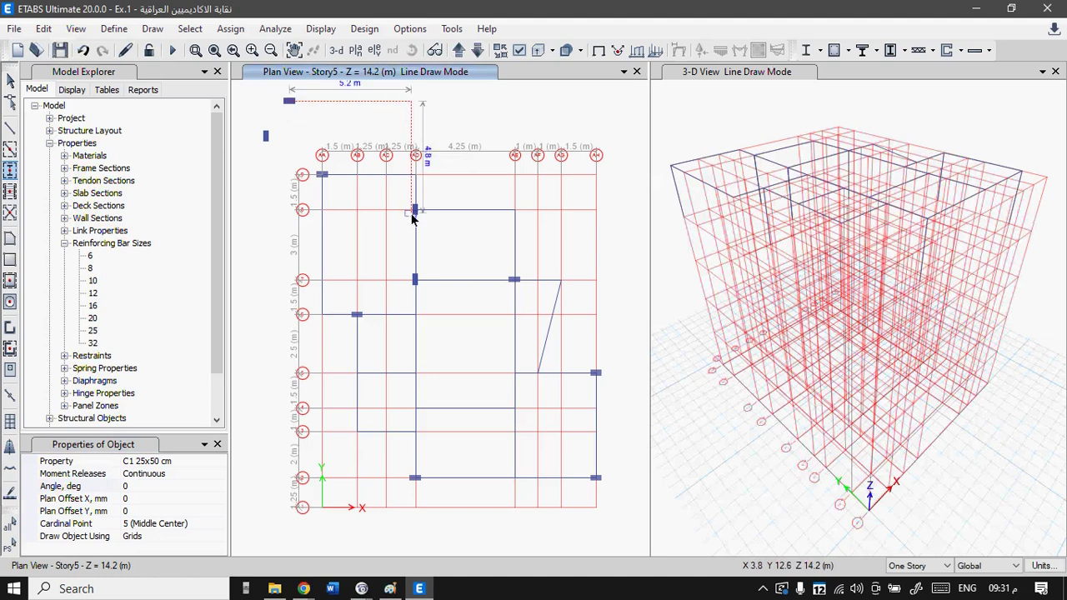
click(263, 142)
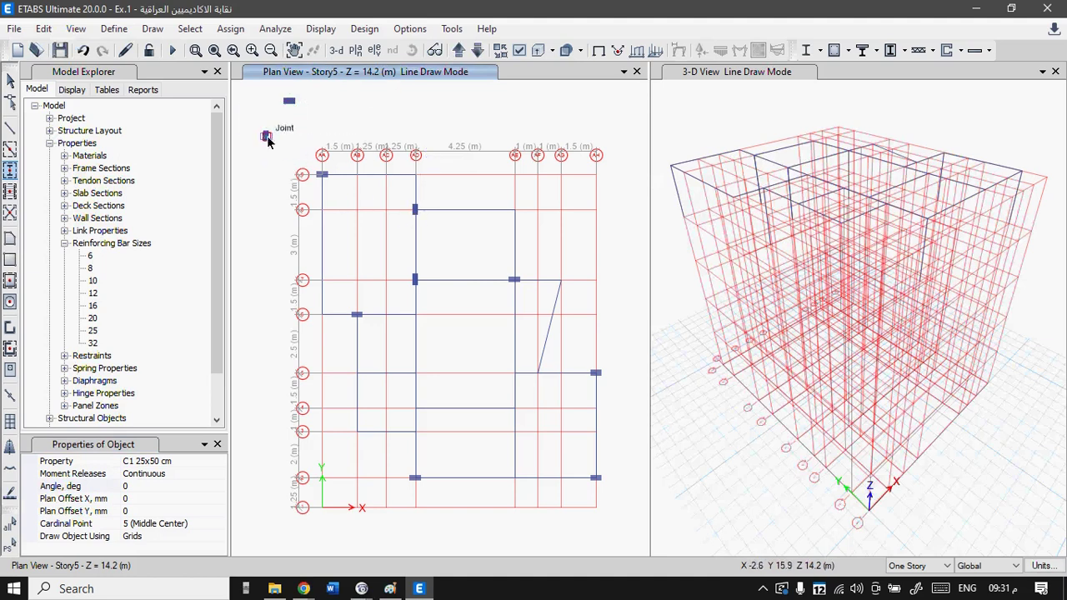
click(283, 99)
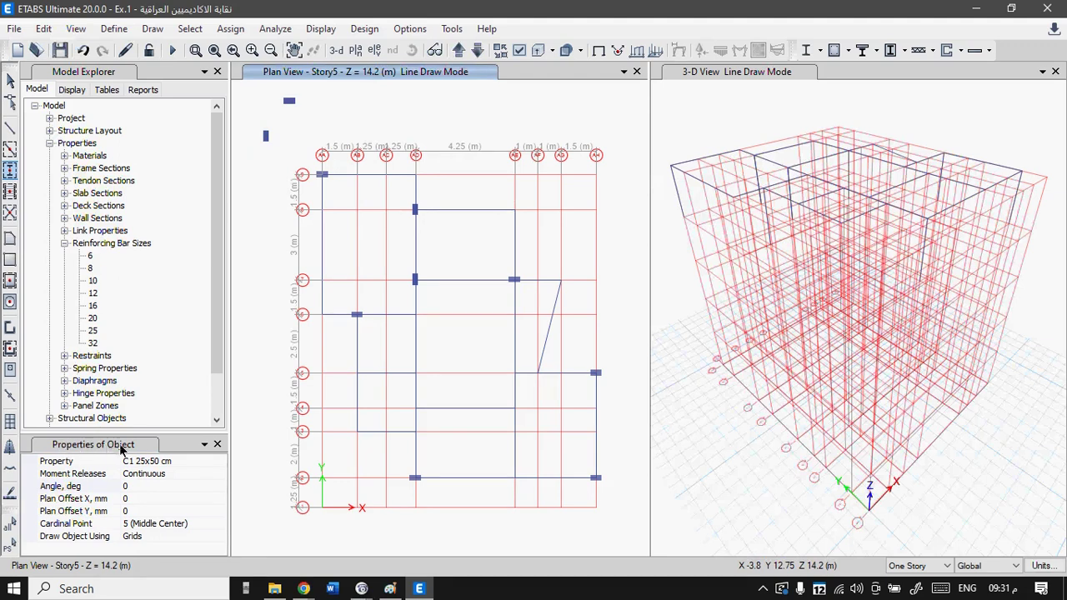
click(142, 486)
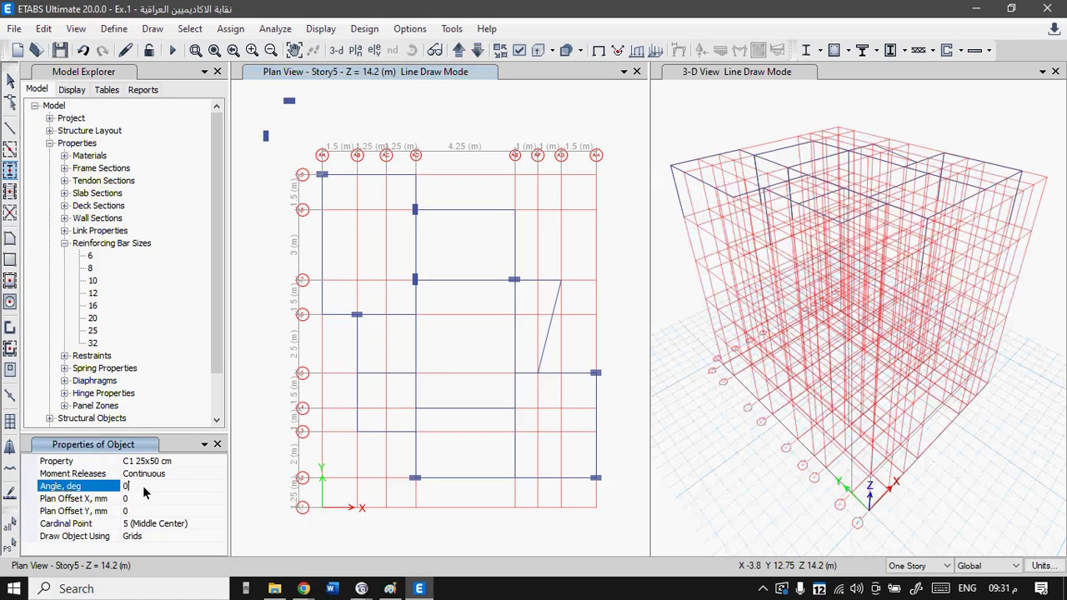
text(90)
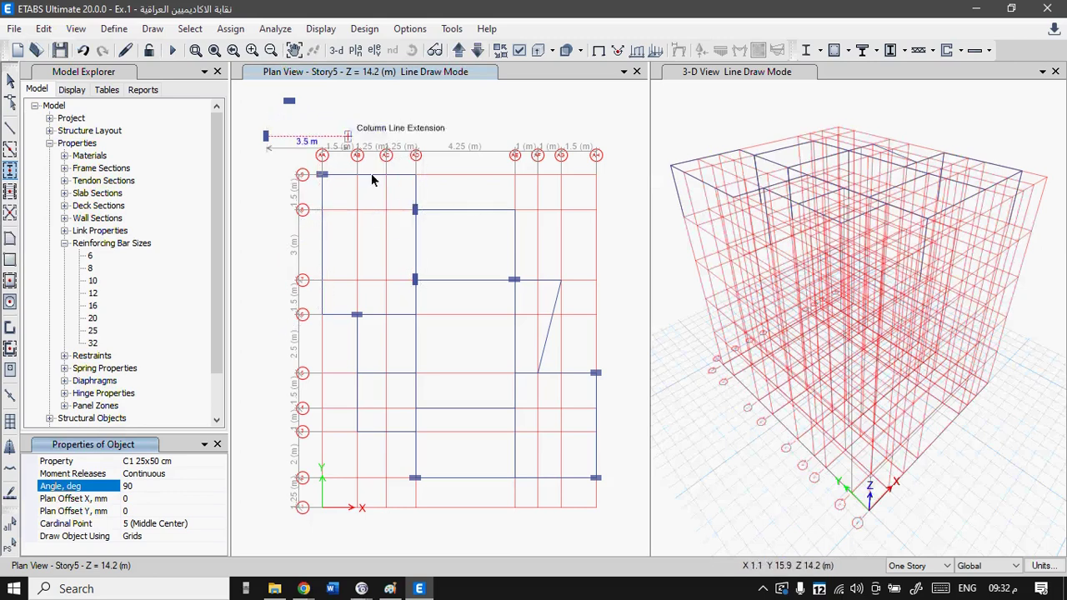
click(266, 101)
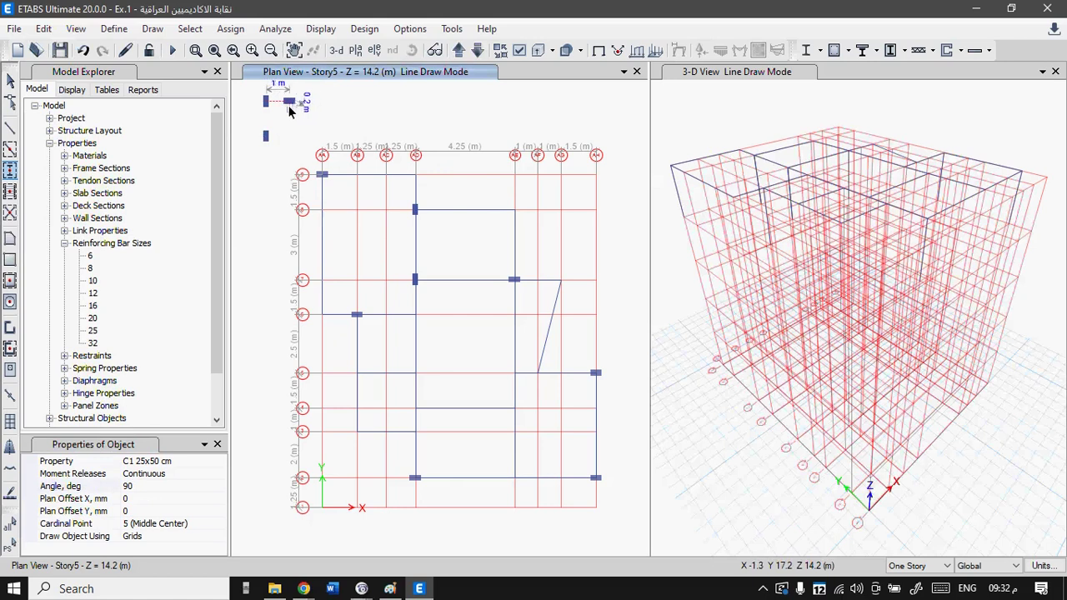
scroll(291, 119, up, 5)
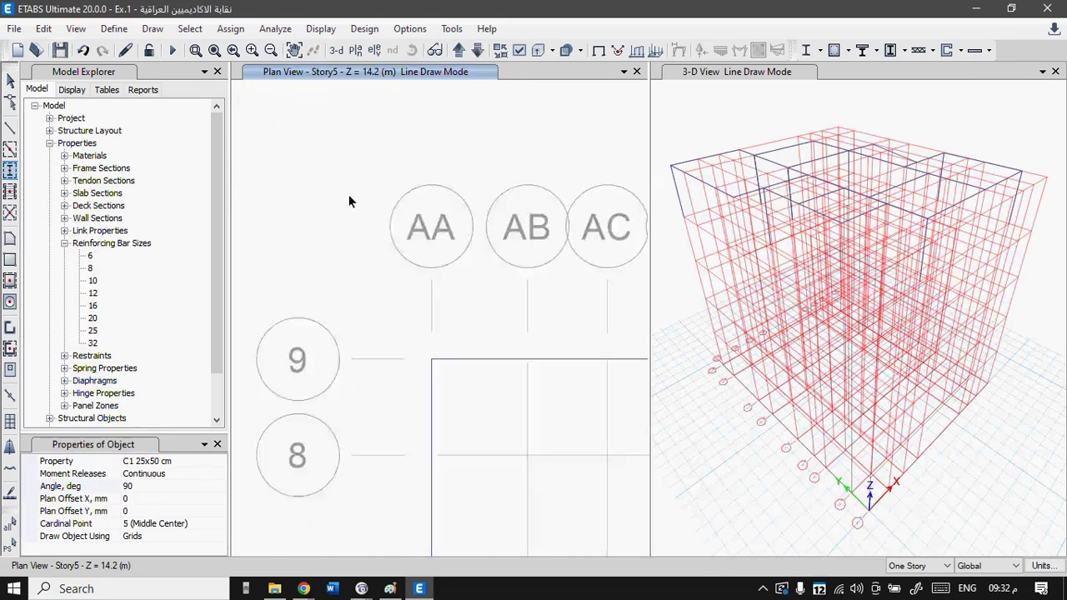
scroll(348, 201, down, 3)
click(380, 212)
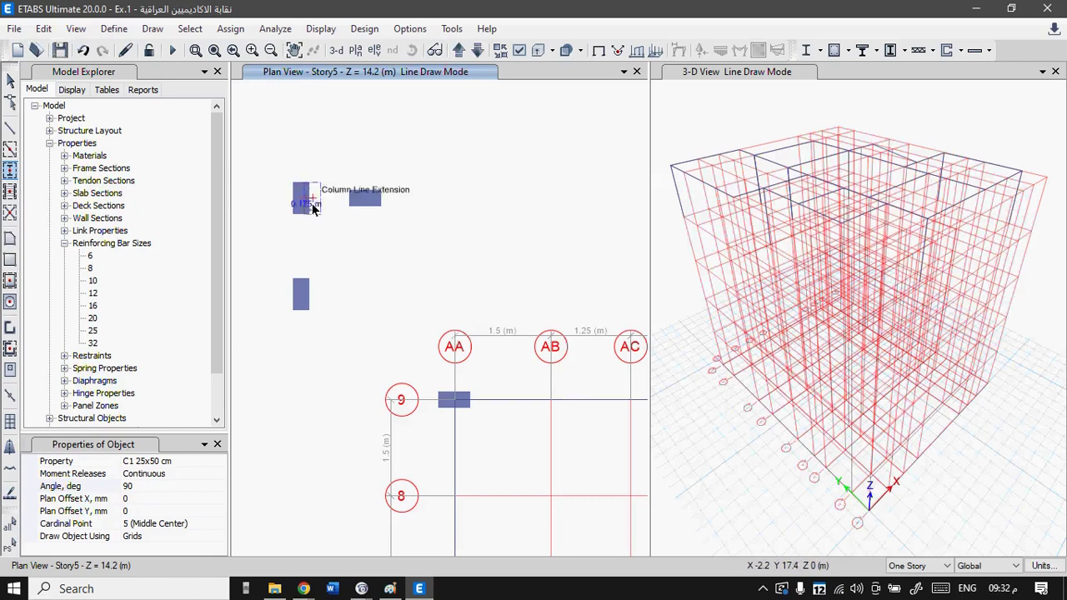
- Draw a C1 25x50 cm column at a 90-degree angle at grid point AA-7
scroll(496, 420, down, 4)
middle_drag(496, 421, 432, 327)
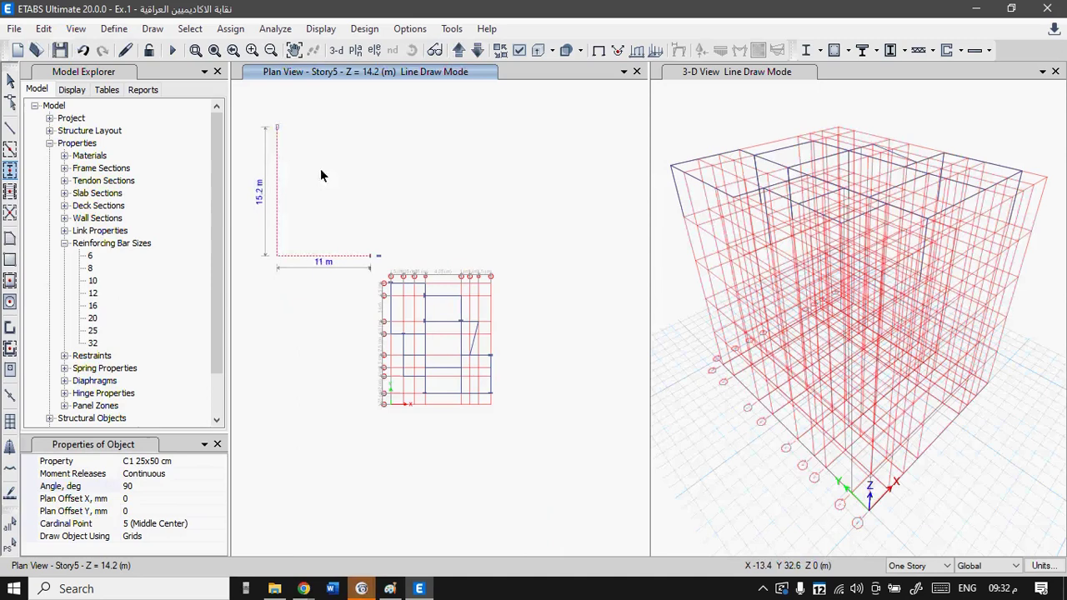
click(214, 50)
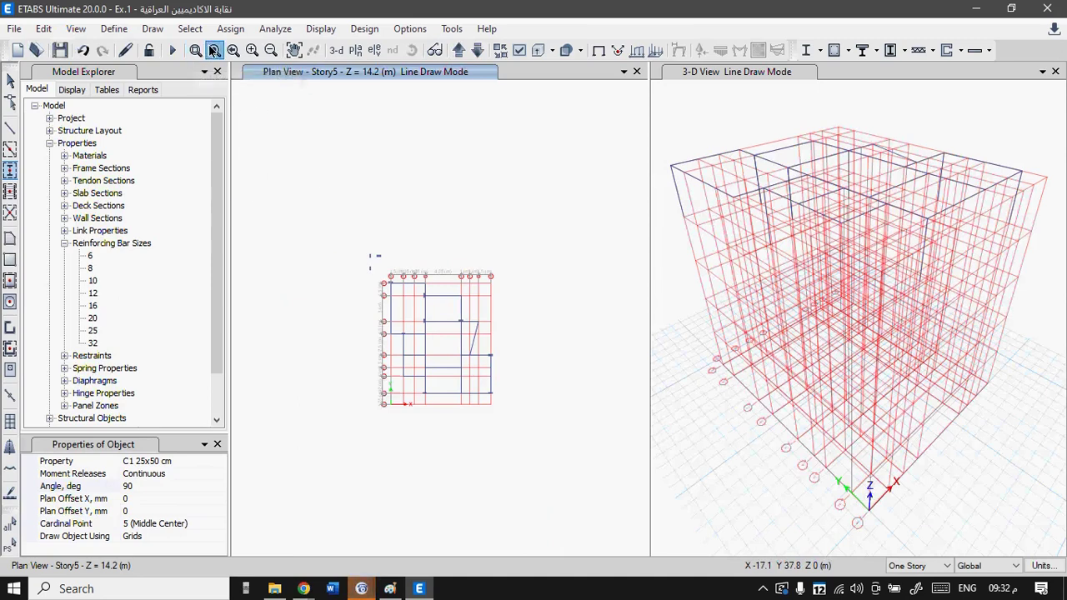
scroll(539, 398, up, 5)
scroll(501, 337, down, 1)
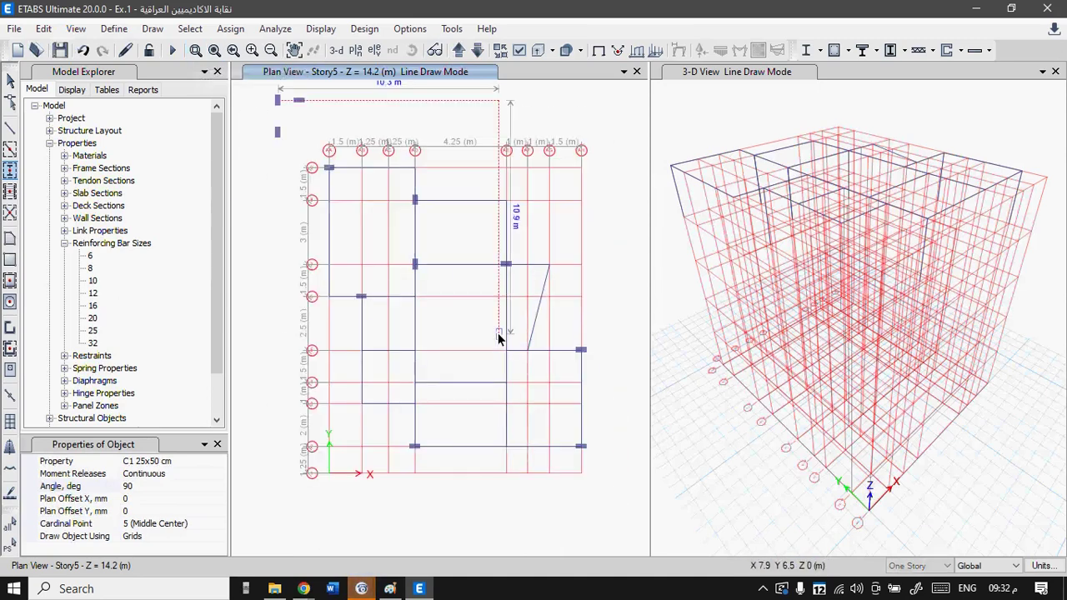
click(330, 266)
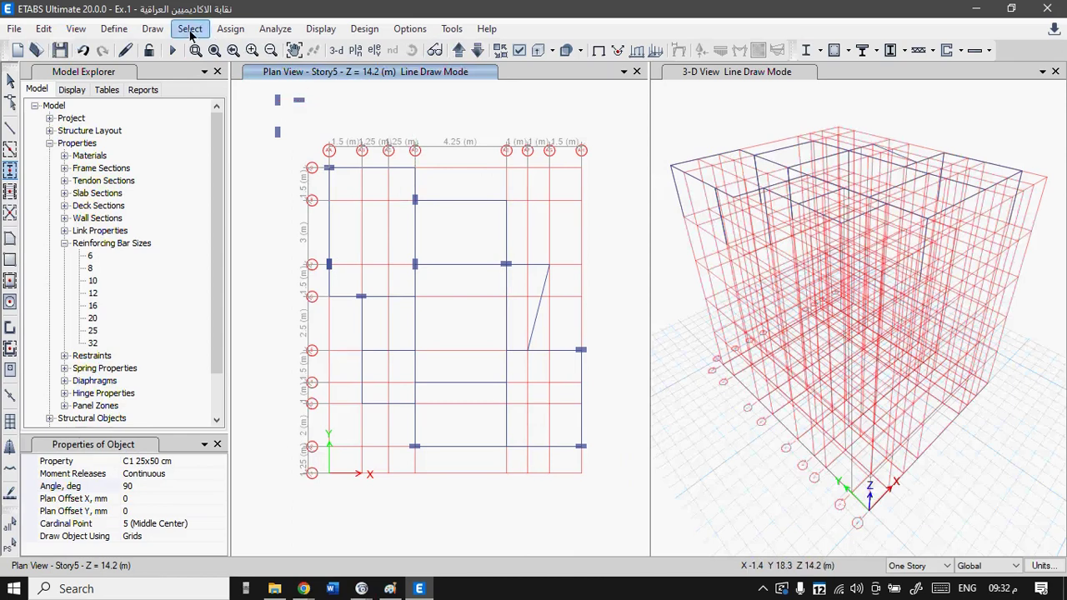
- Examine the object selection commands and the frame assignment options, including the insertion point
click(229, 30)
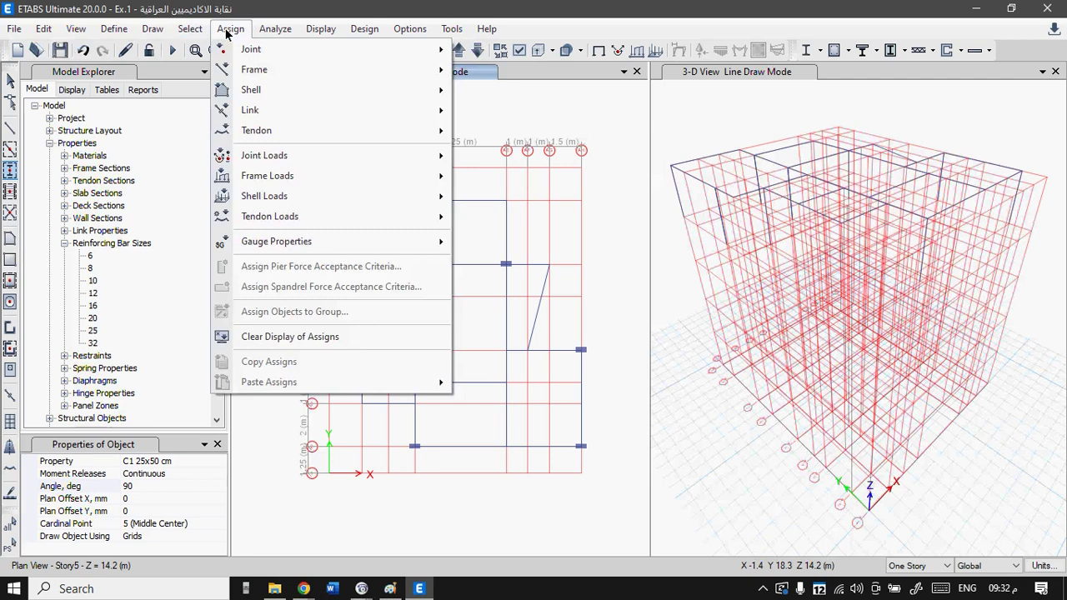
click(226, 31)
click(189, 30)
mouse_move(199, 57)
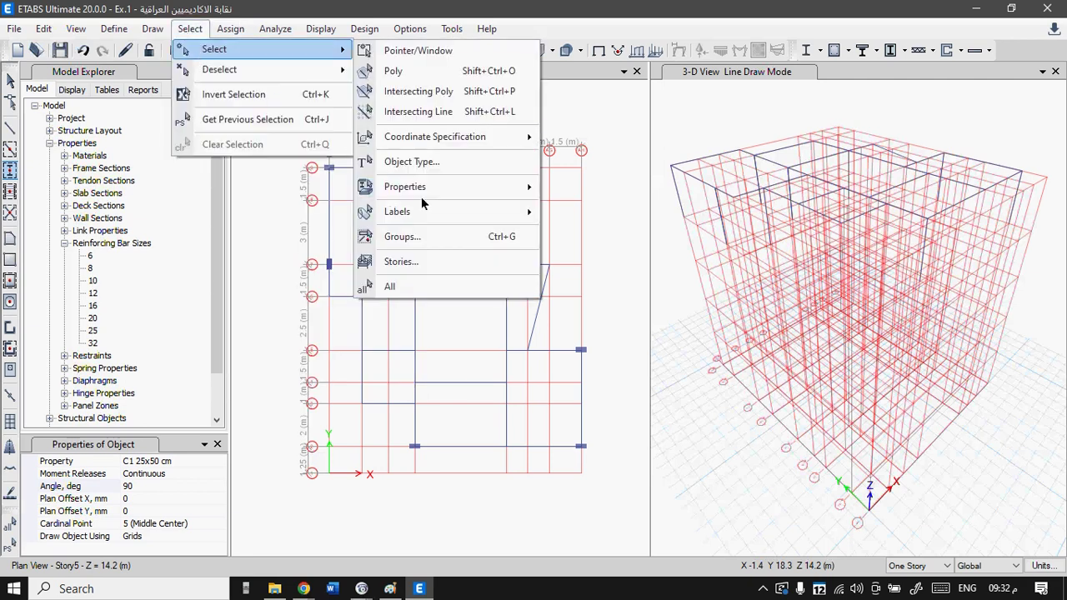
mouse_move(506, 191)
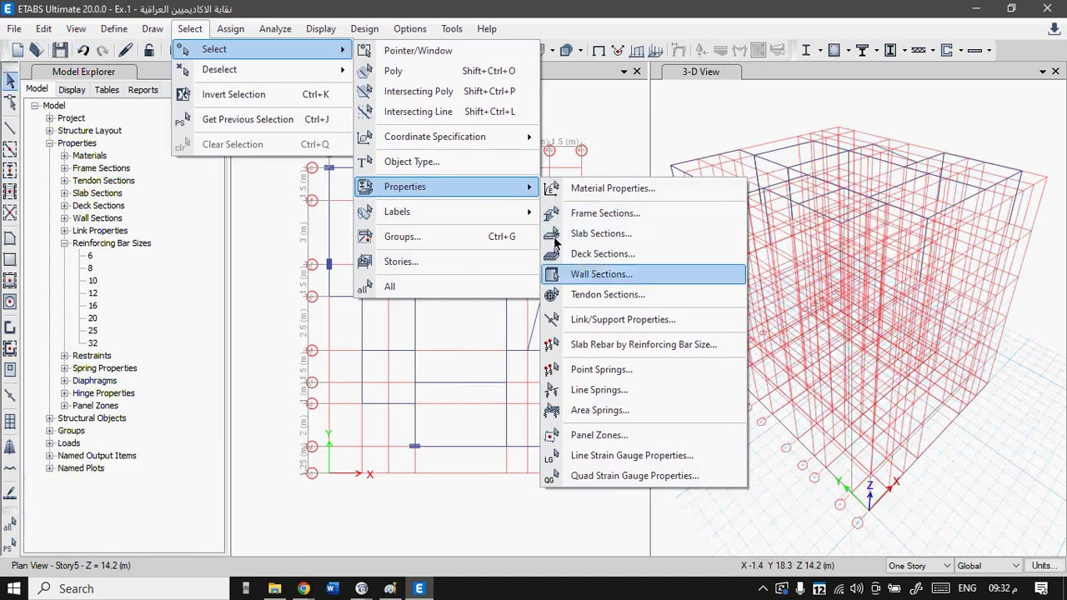
click(415, 287)
click(219, 30)
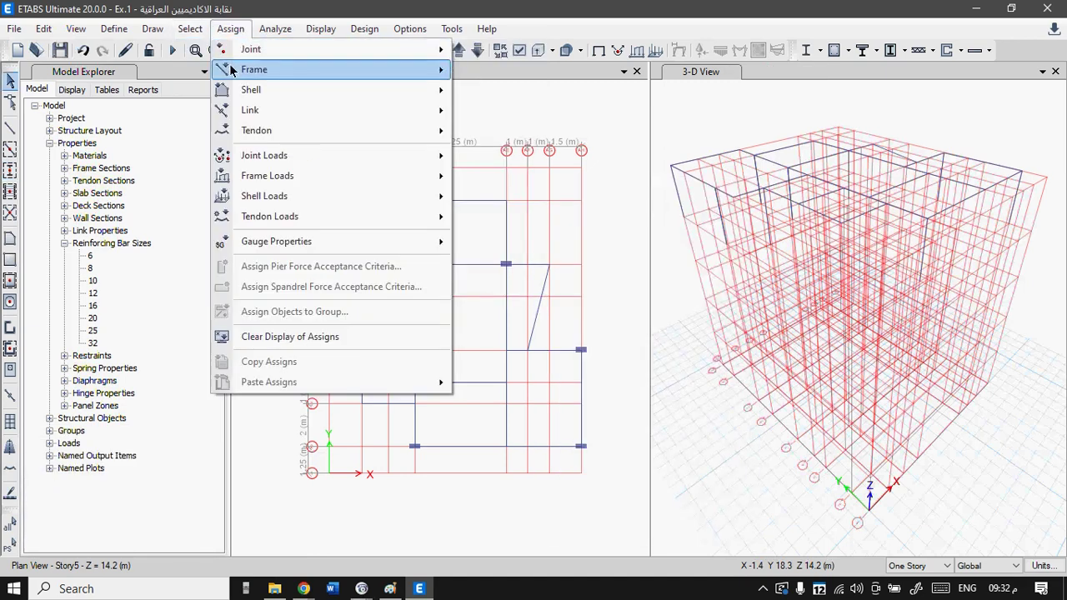
mouse_move(232, 72)
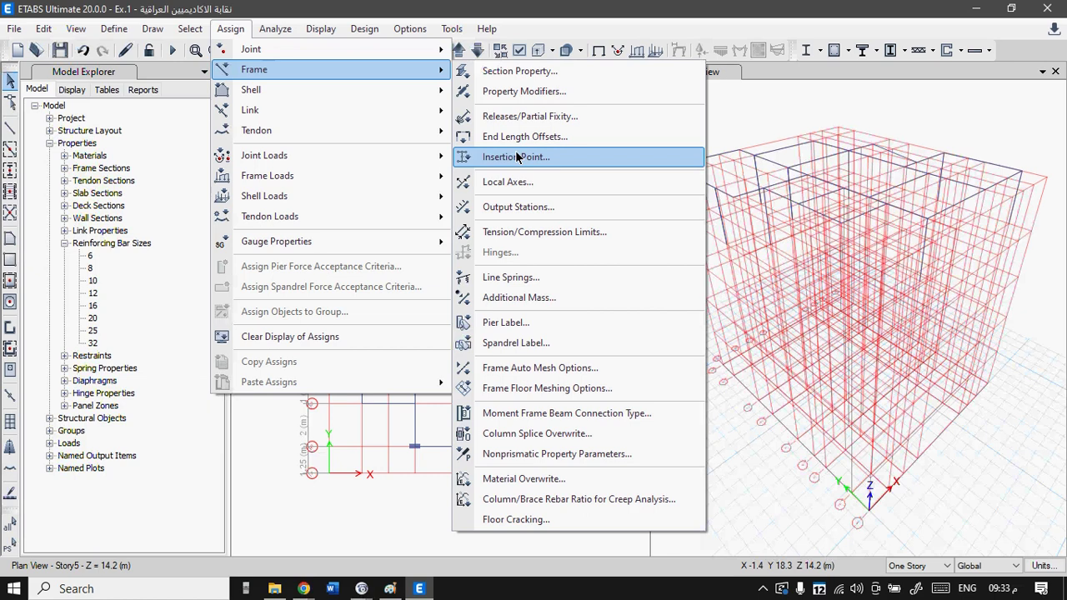
click(227, 30)
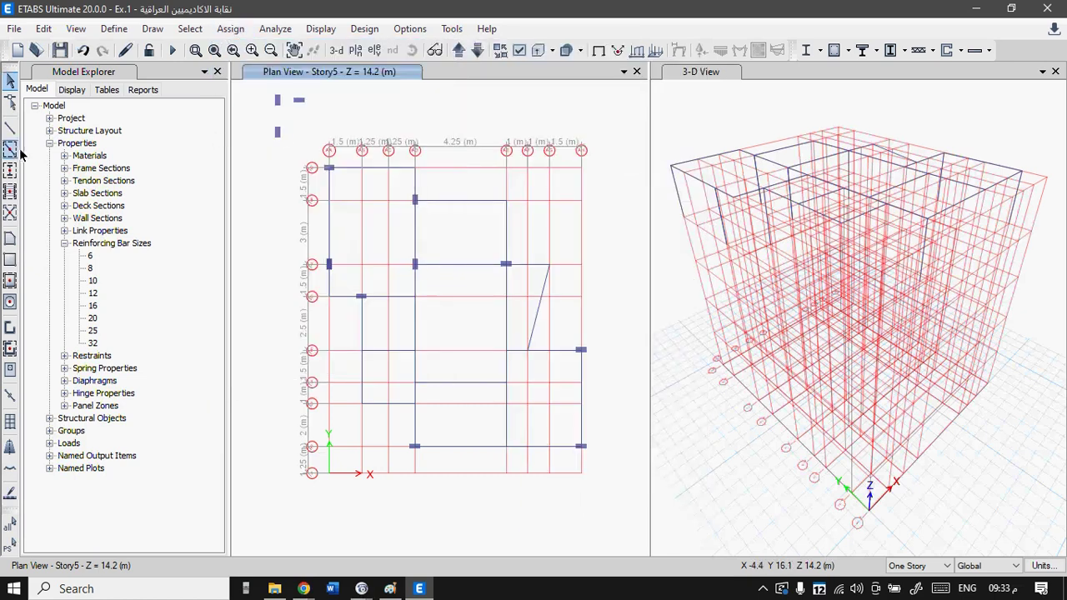
- Draw two C1 25x50 cm sample columns at 90 degrees above the grid with cardinal point 2 (Bottom Center)
click(11, 174)
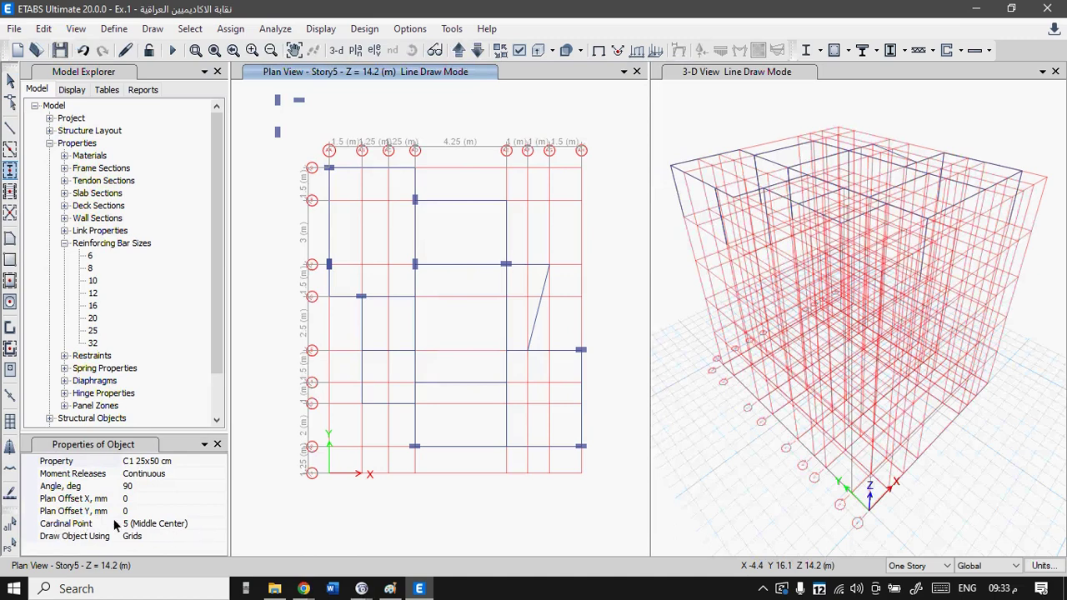
click(221, 524)
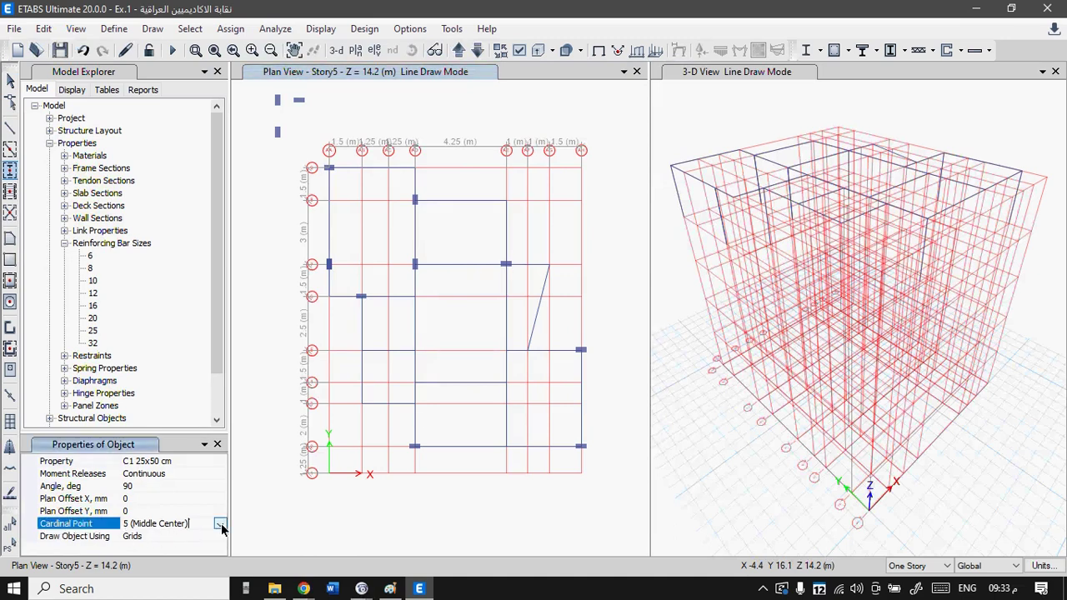
click(220, 524)
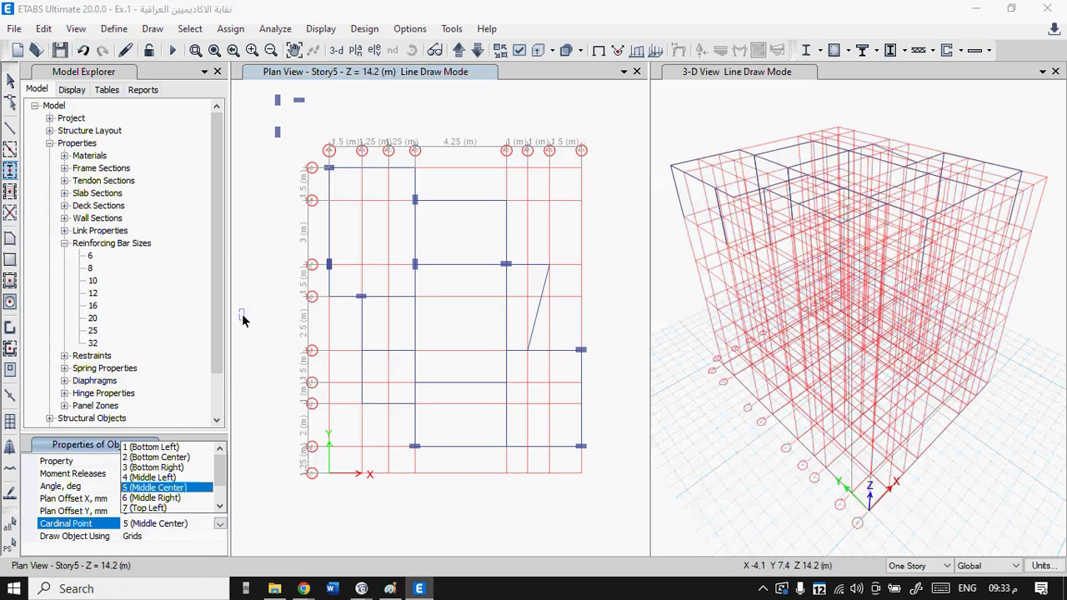
click(160, 527)
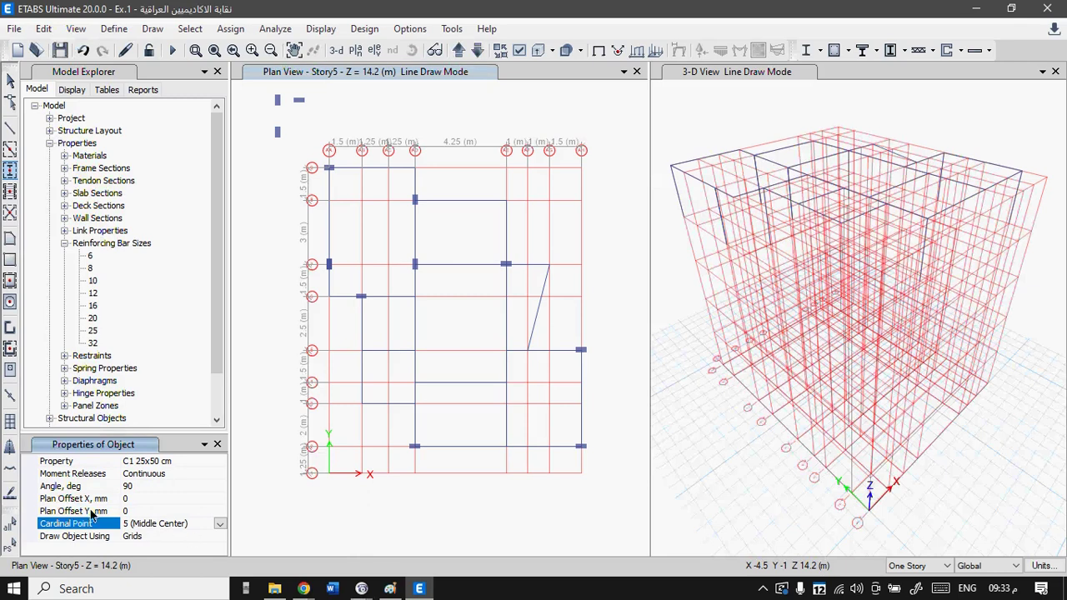
click(219, 524)
click(156, 460)
click(334, 105)
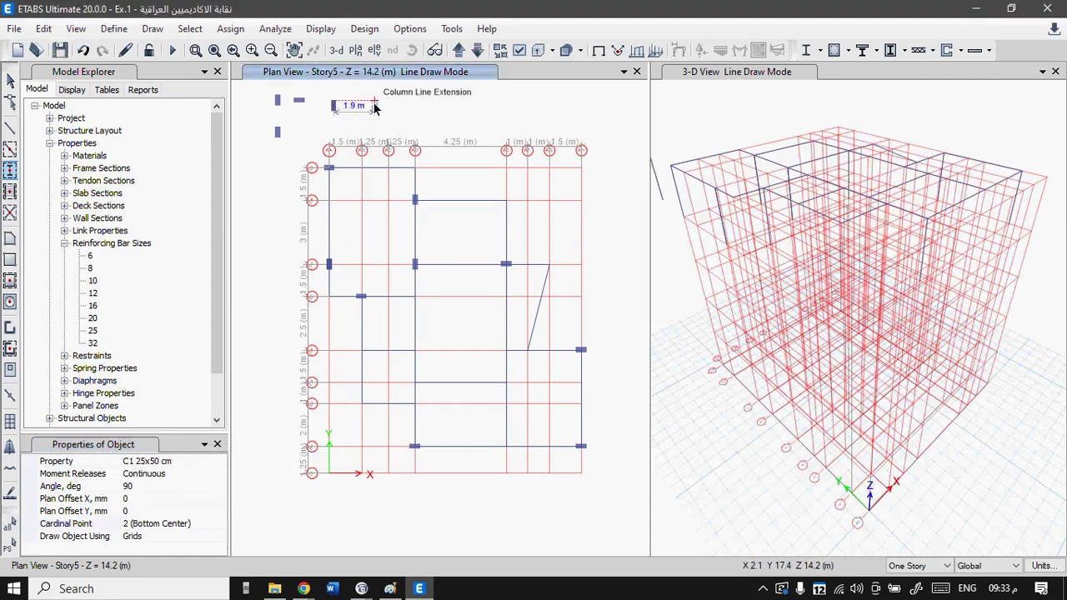
click(373, 104)
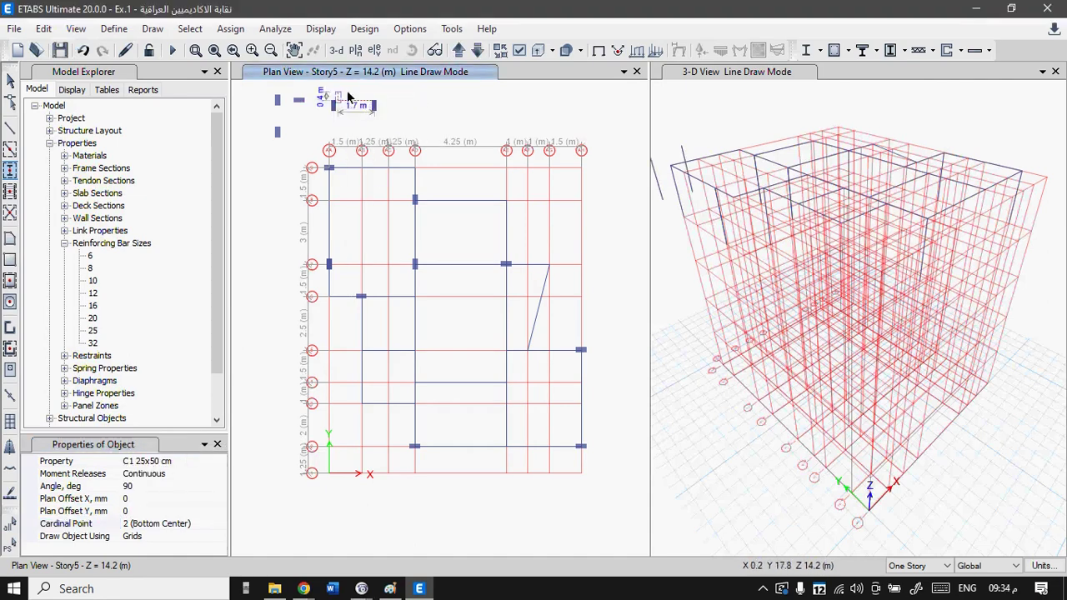
- Reset the cardinal point to 5 (Middle Center) and draw C1 25x50 cm columns at 90 degrees at grid points AD-5 and AB-3
click(221, 524)
click(220, 523)
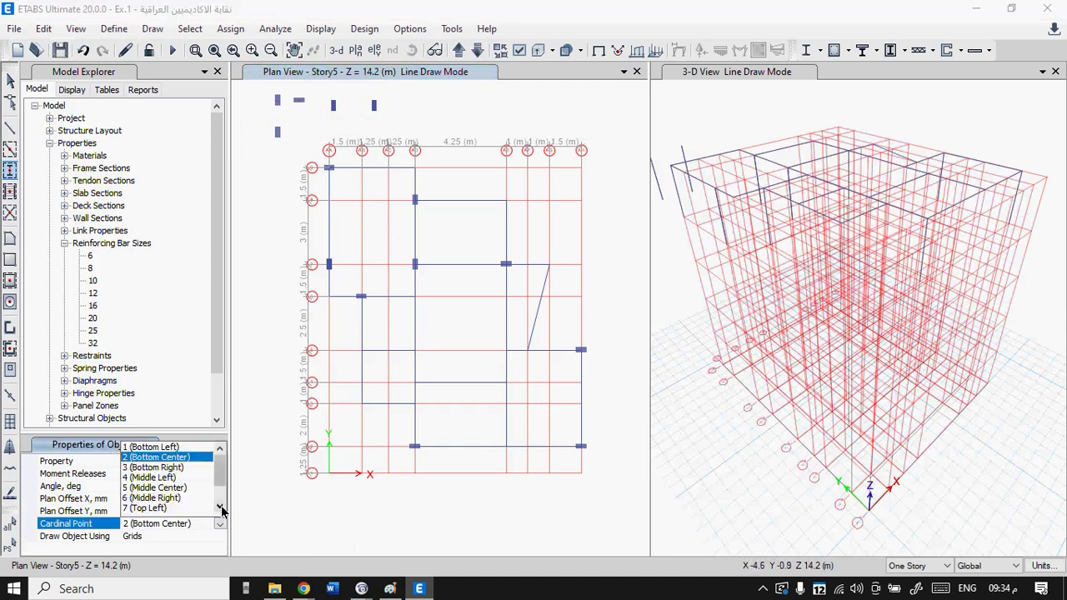
click(154, 488)
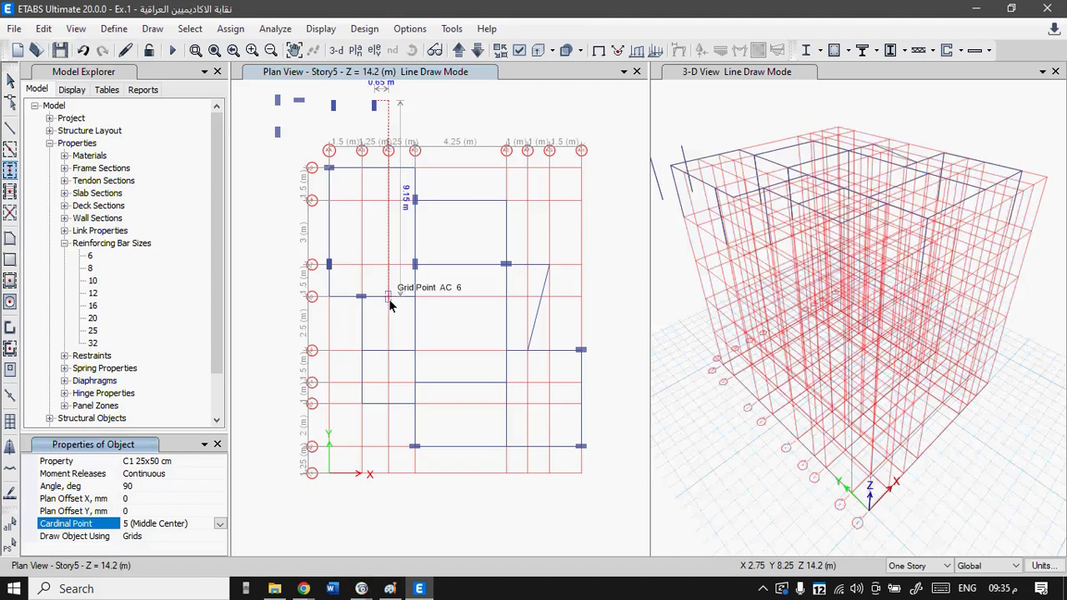
click(418, 351)
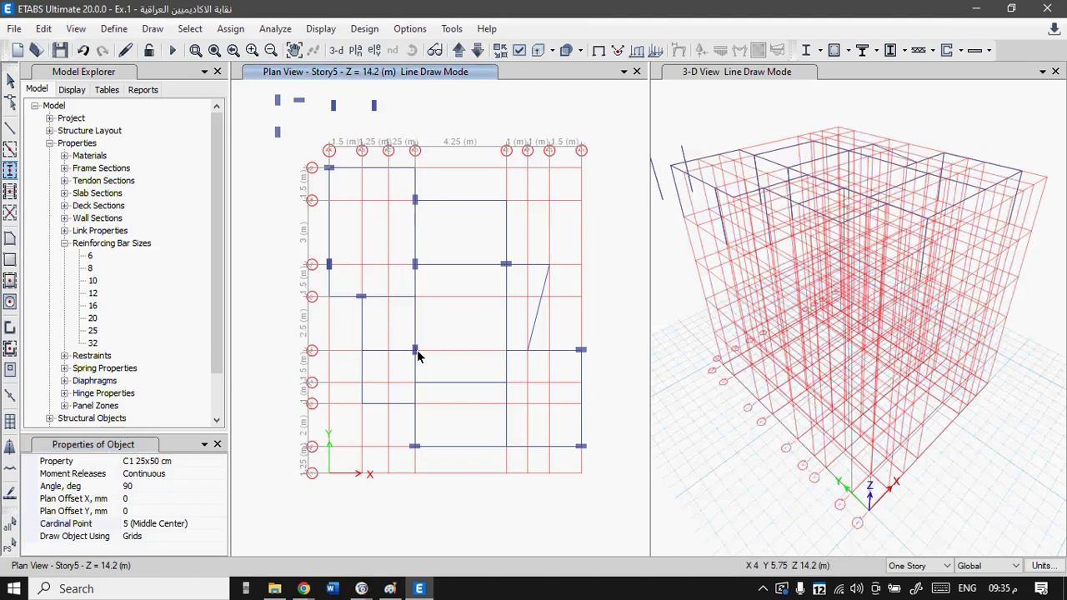
click(362, 406)
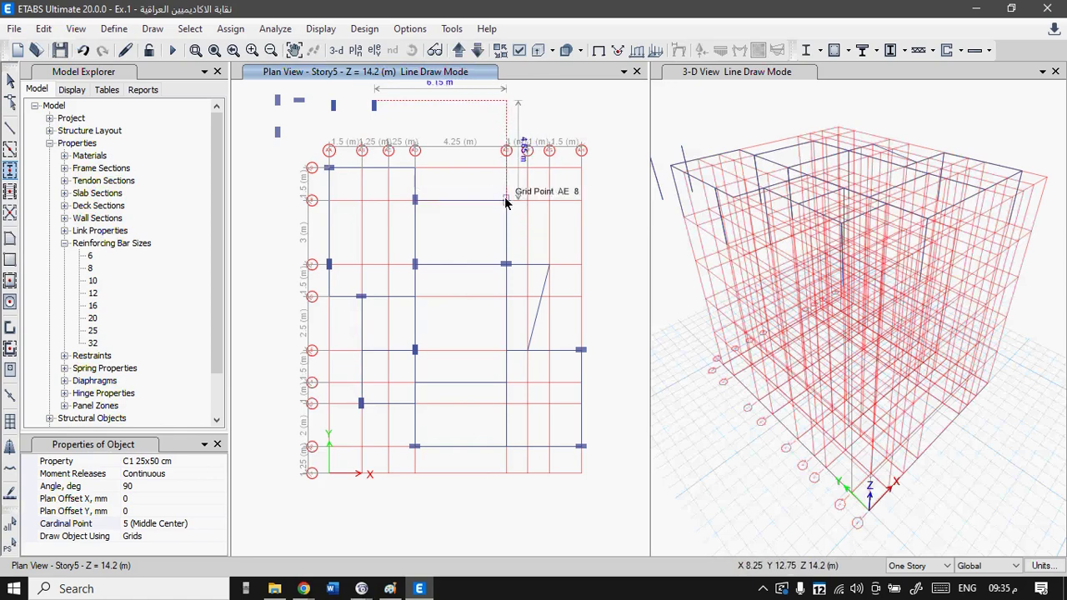
- Consult the annotated floor plan in Paint and draw C1 25x50 cm columns at 90 degrees at grid points AE-8 and AE-2 in ETABS
click(390, 588)
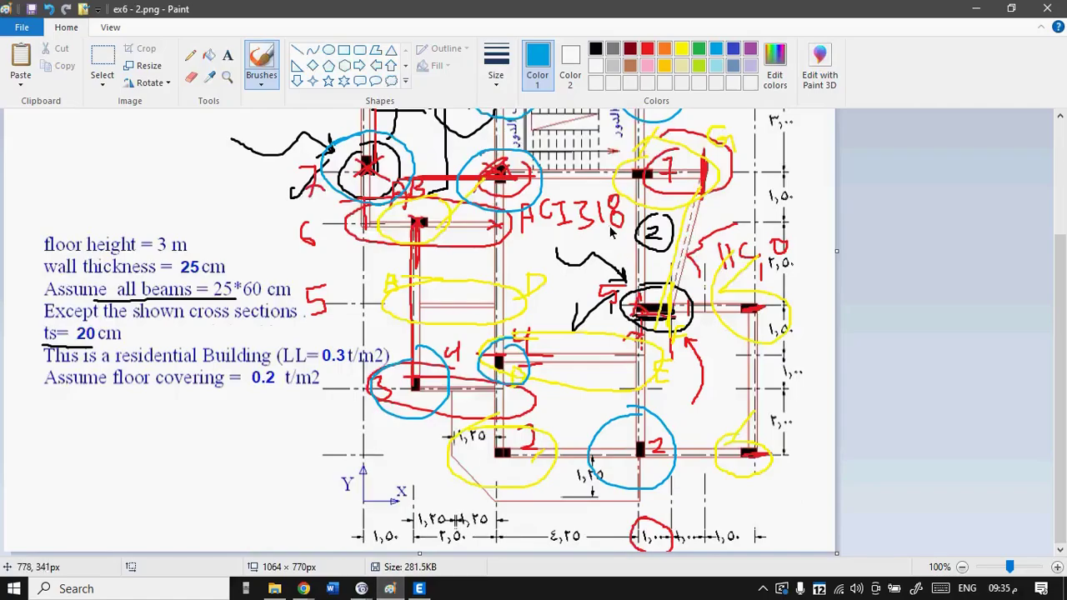
drag(622, 164, 627, 269)
scroll(610, 217, up, 3)
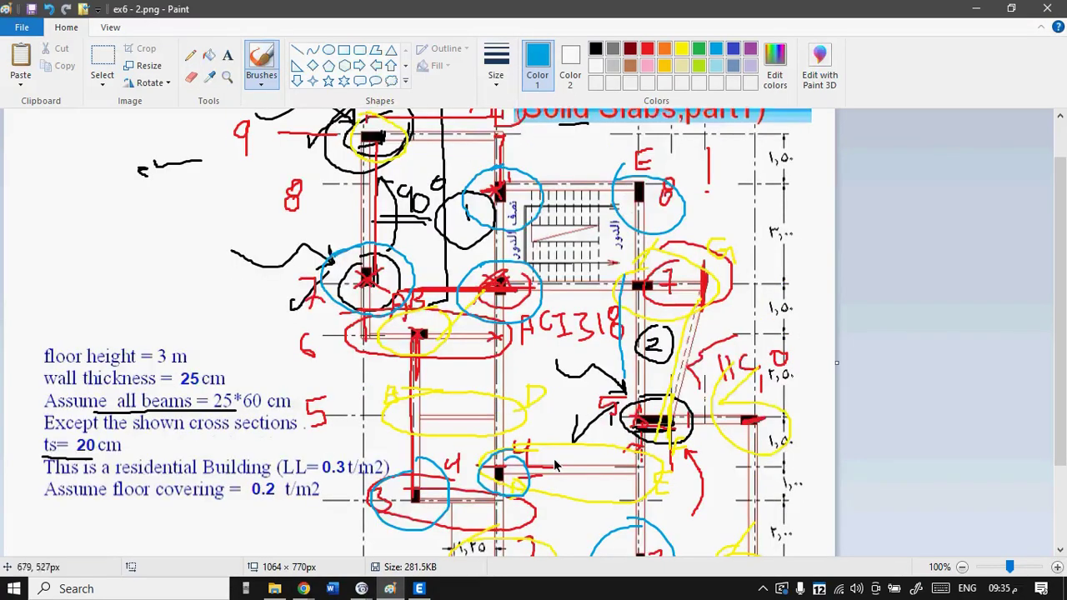
click(419, 588)
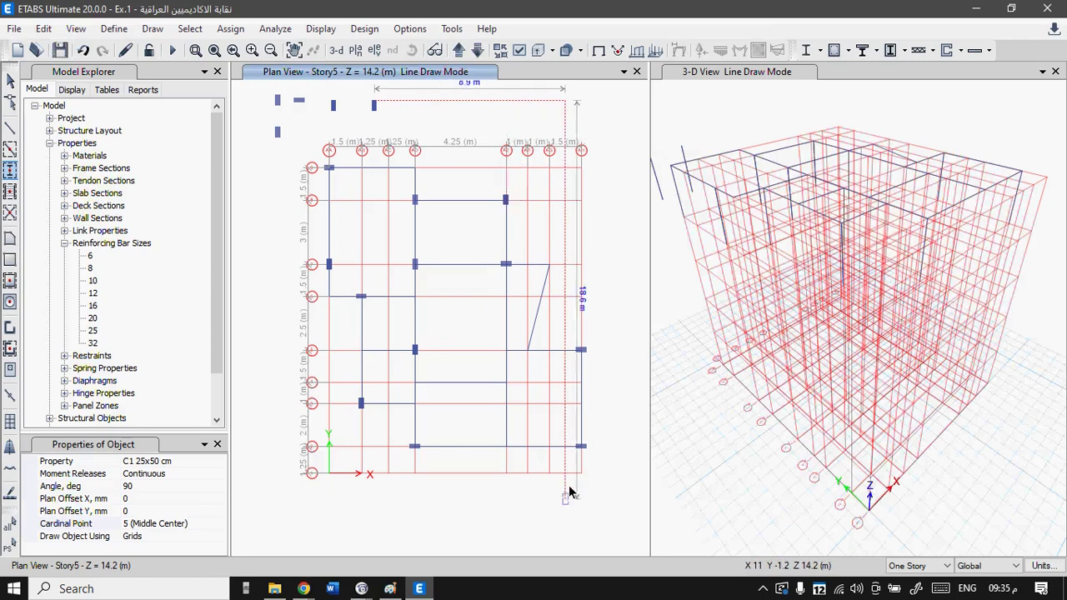
click(509, 448)
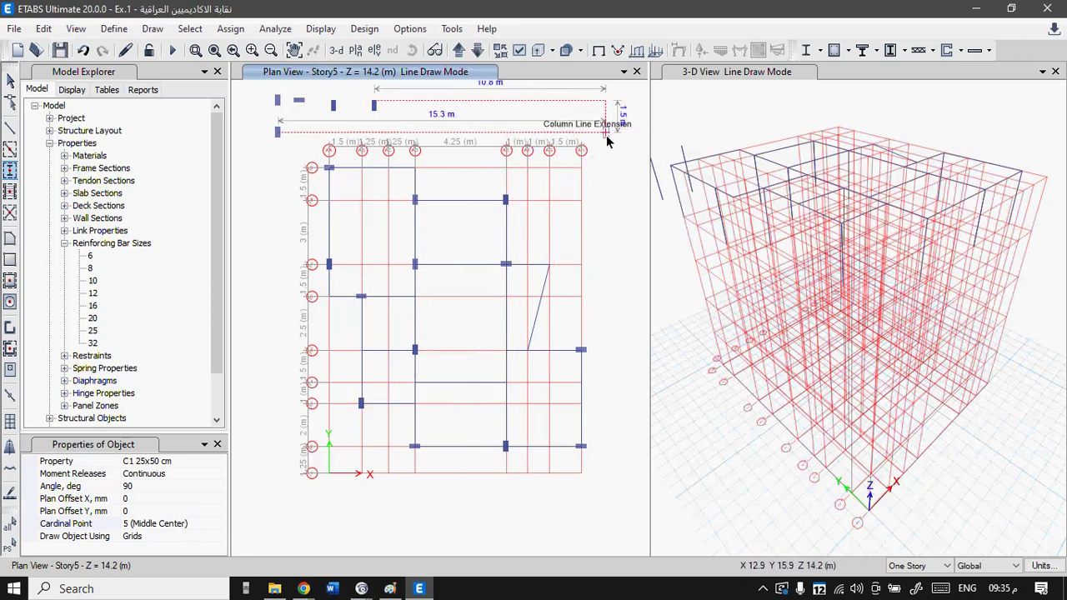
- Delete the five sample columns placed outside the grid in the Story5 plan
click(10, 80)
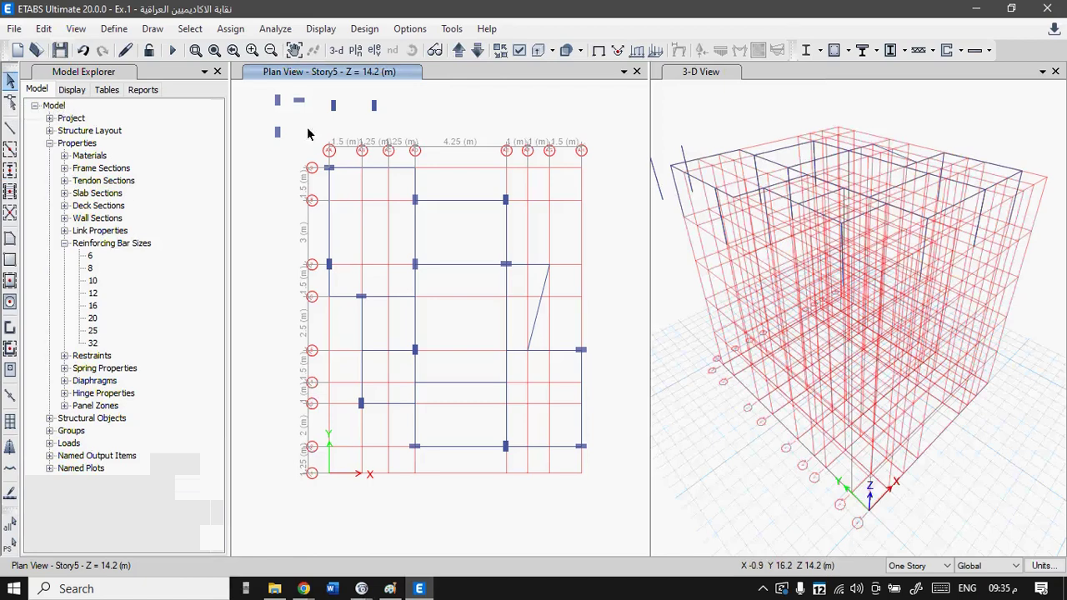
drag(388, 87, 263, 151)
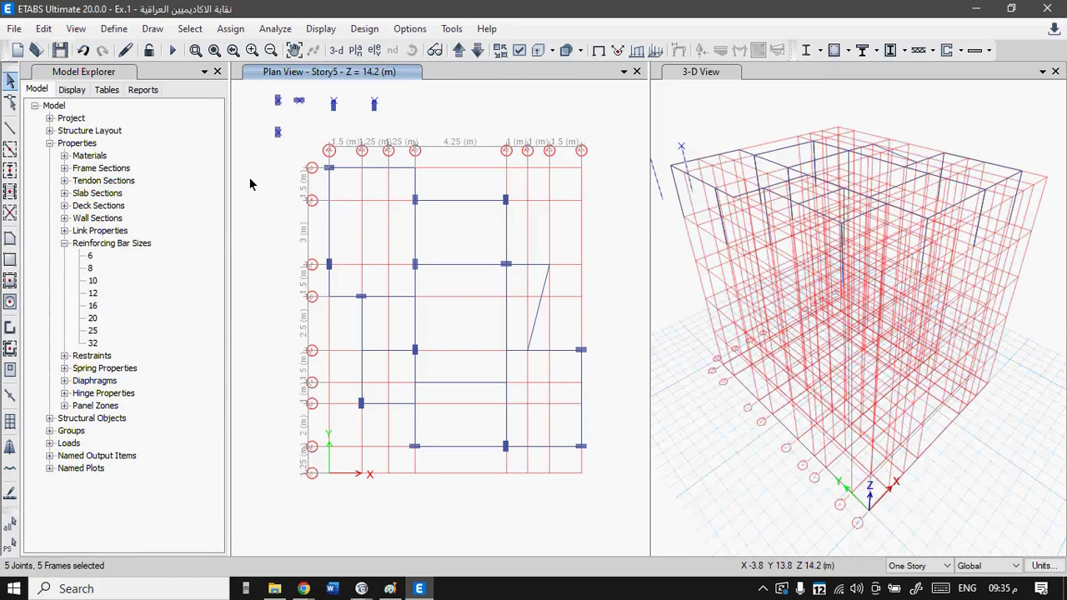
key(Delete)
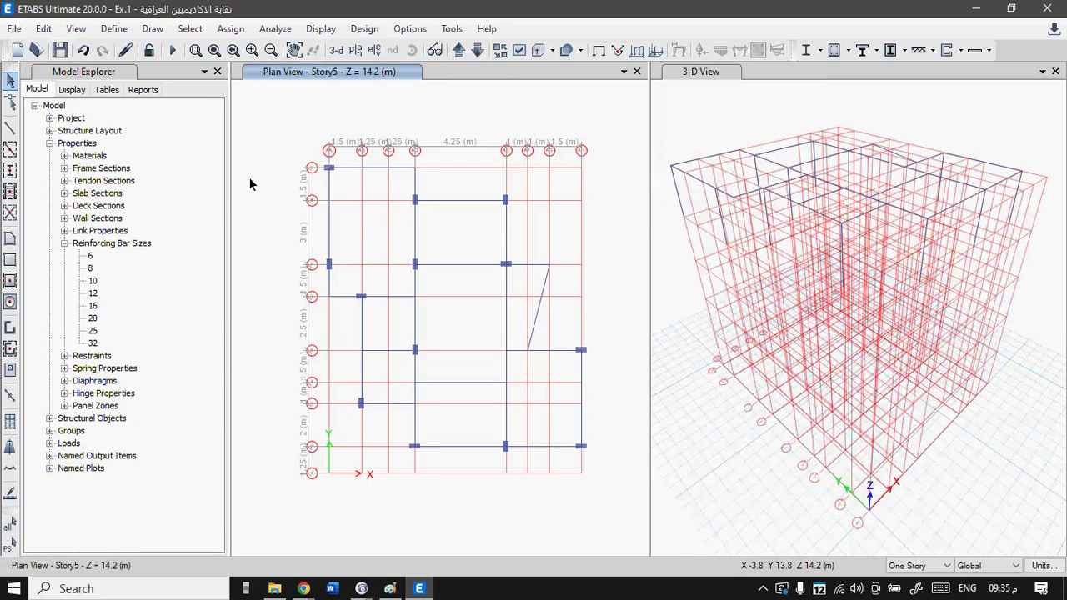
- Set up column drawing with section C2 25x112.5 cm and an angle of 0 degrees
click(214, 50)
scroll(384, 254, up, 2)
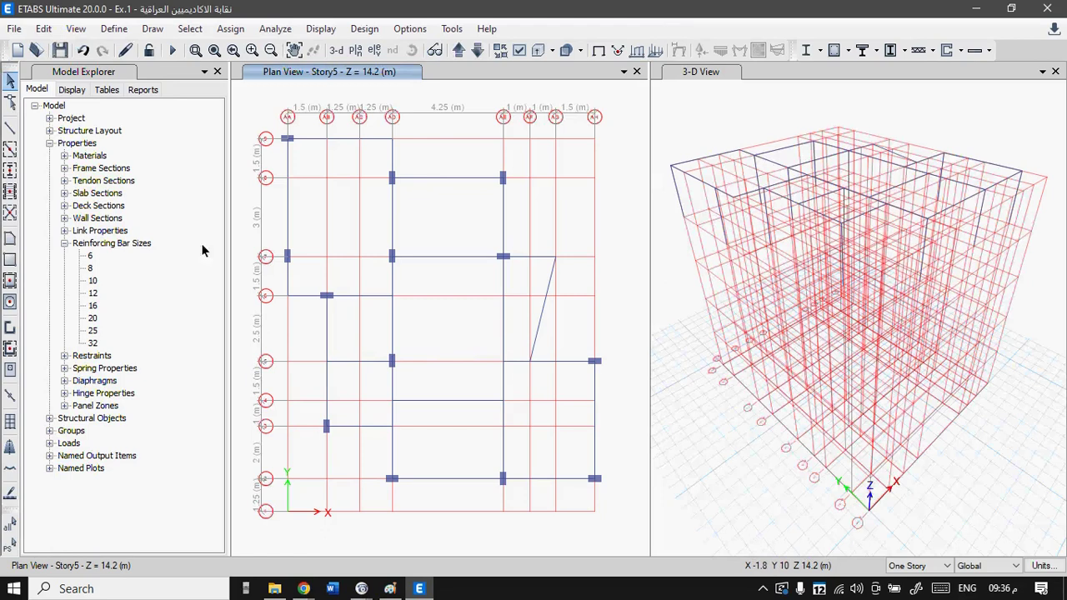
click(8, 171)
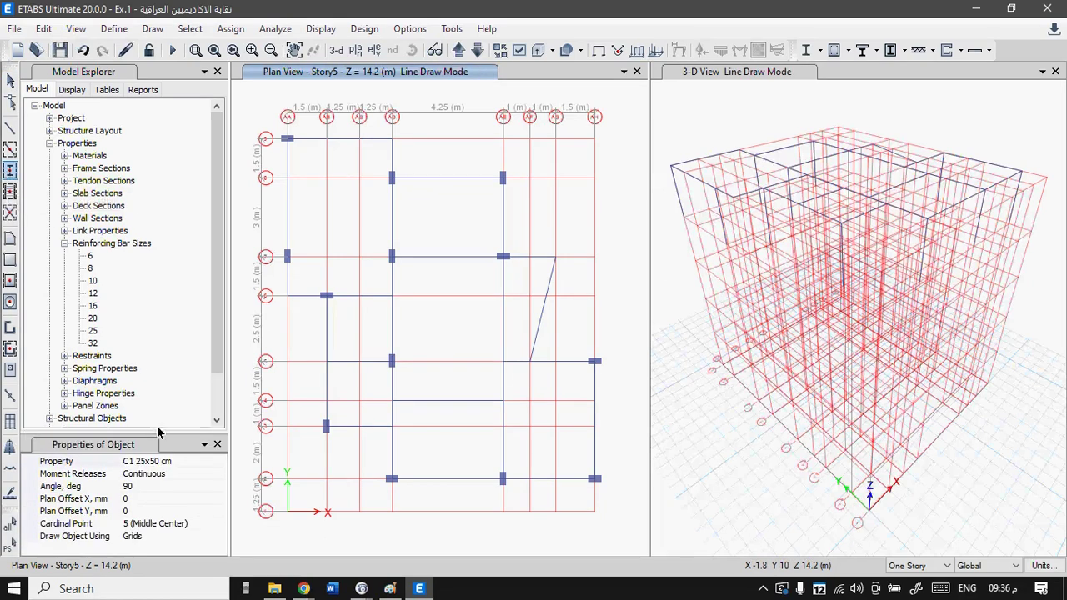
click(189, 464)
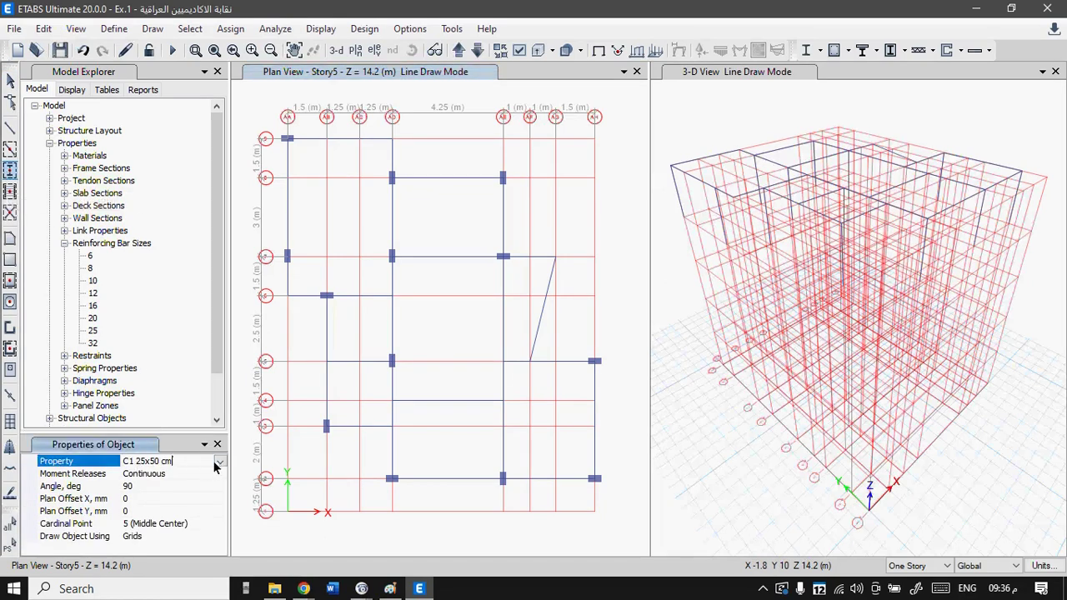
click(216, 463)
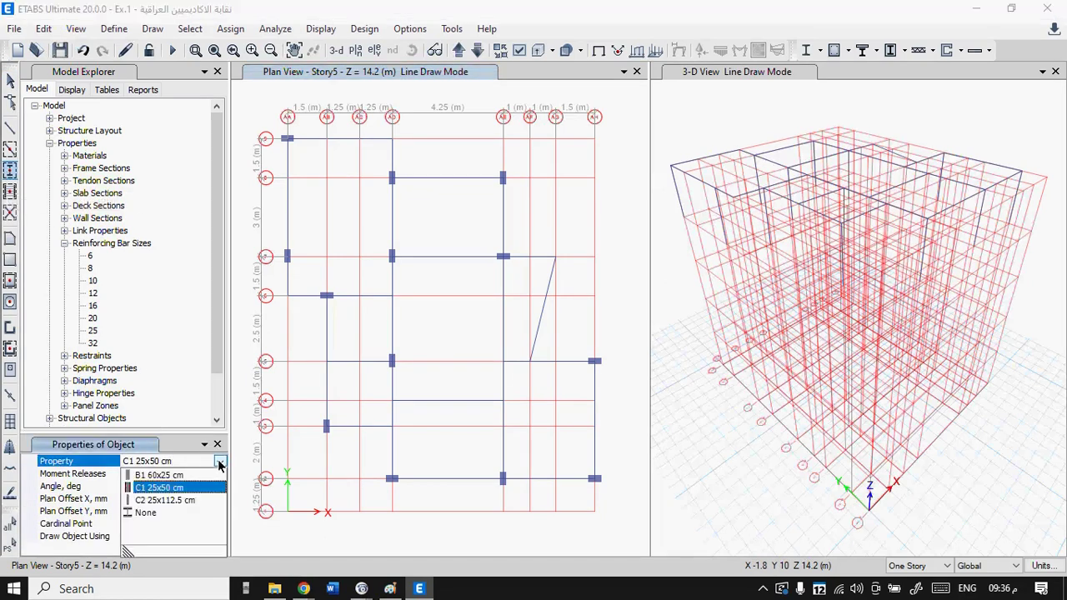
click(165, 501)
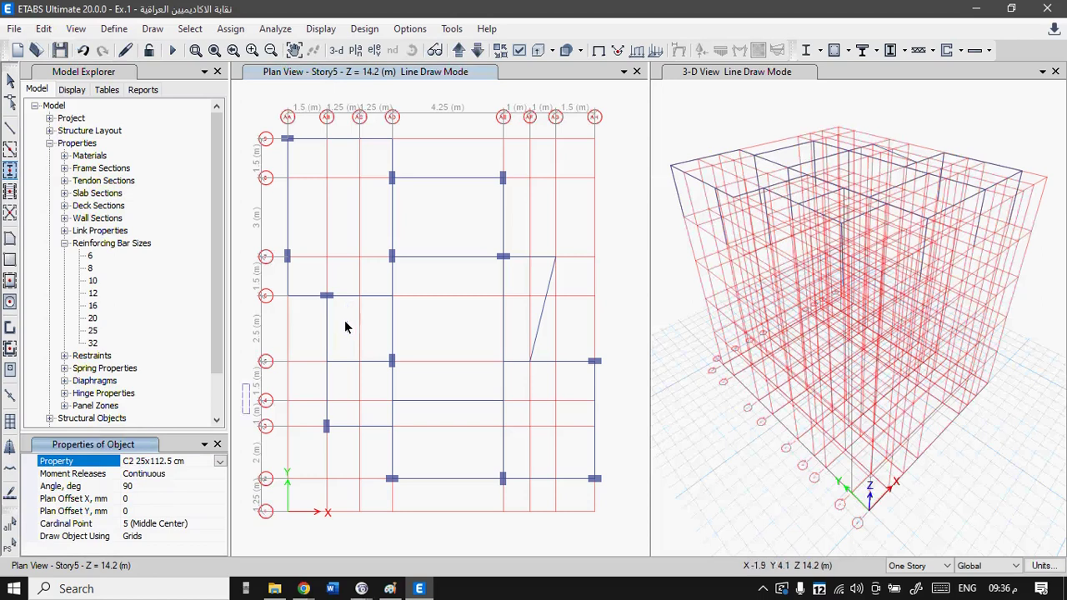
click(148, 485)
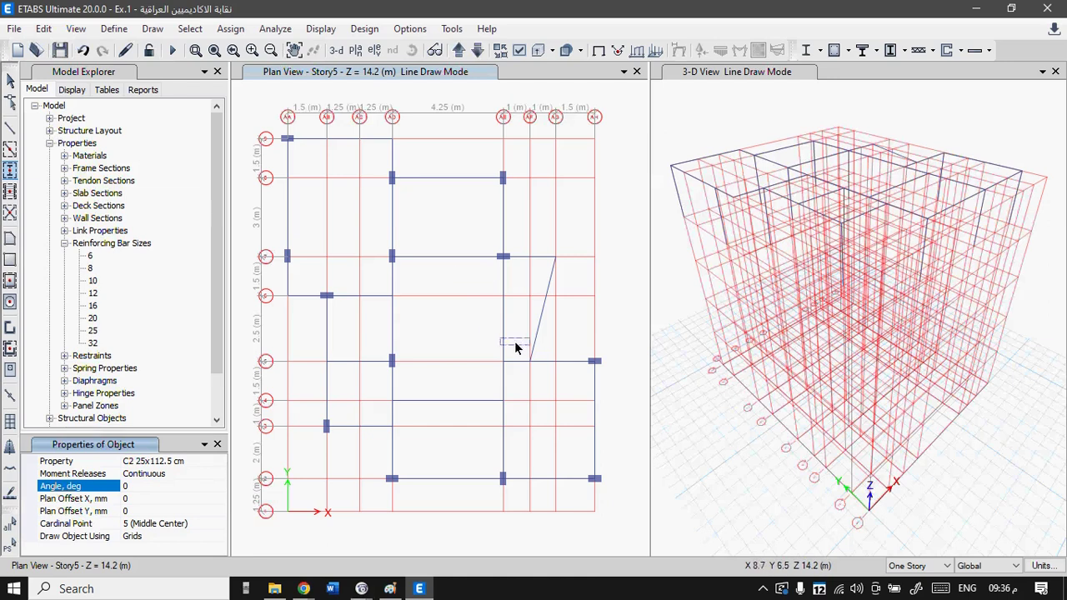
- Try placing a C2 25x112.5 cm column by eye on grid line 5 between AE and AF, at about X 8.675 m, and undo it
scroll(517, 357, up, 3)
middle_drag(517, 363, 501, 319)
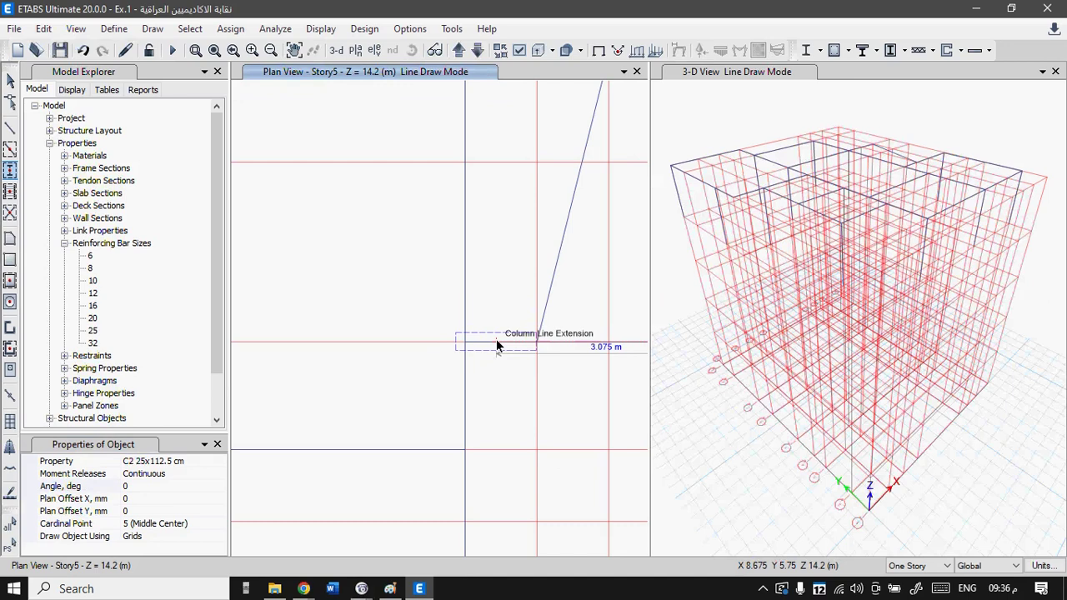
click(496, 341)
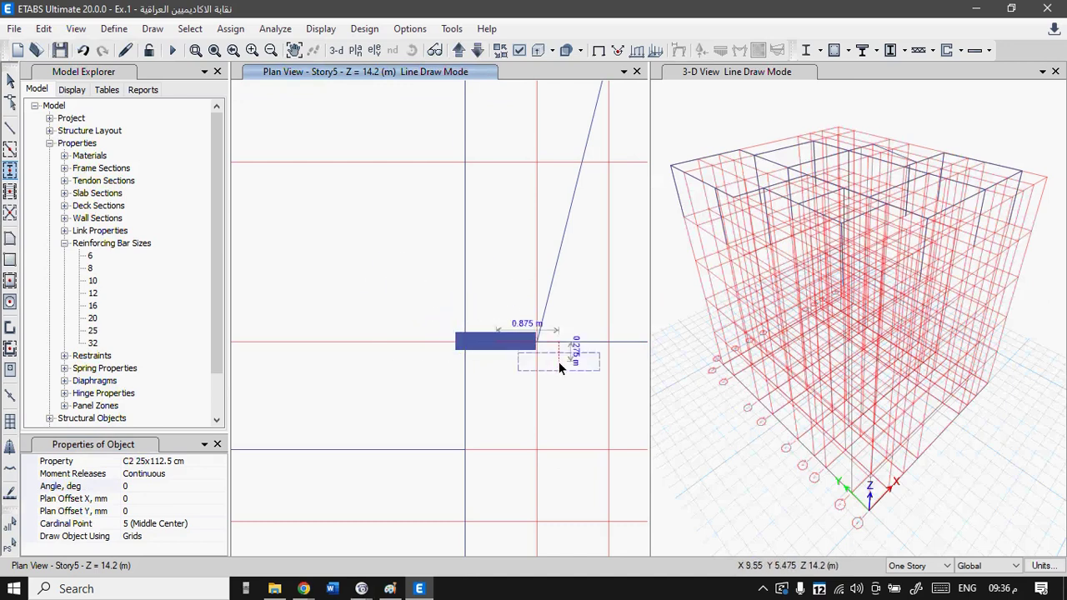
scroll(538, 342, up, 3)
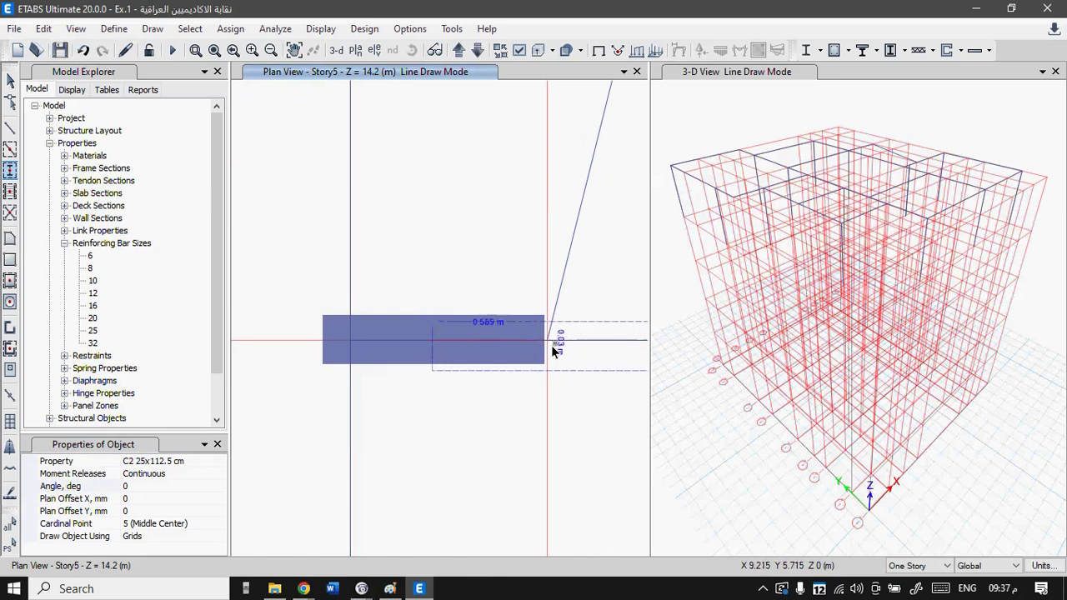
key(ctrl+z)
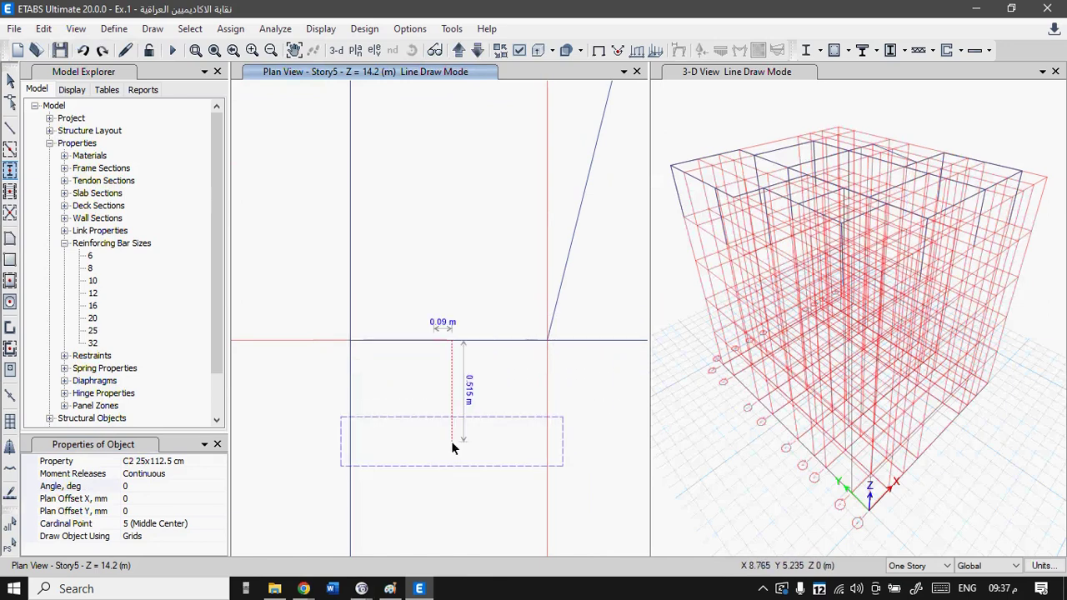
- Place a C2 25x112.5 cm column at 0 degrees on grid point AE-5 in the Story5 plan and leave column drawing
click(351, 345)
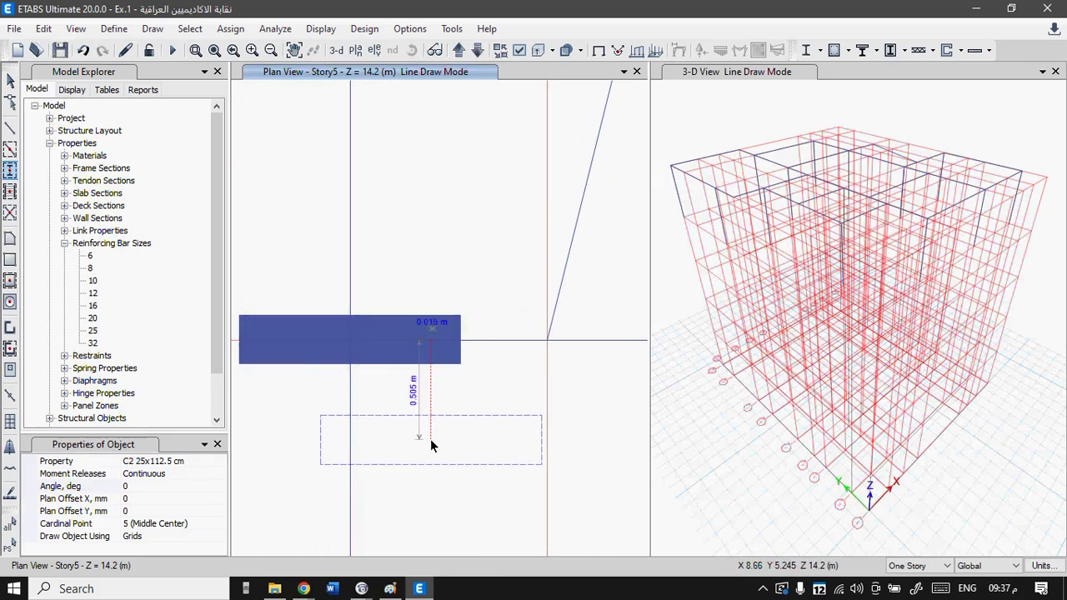
click(231, 30)
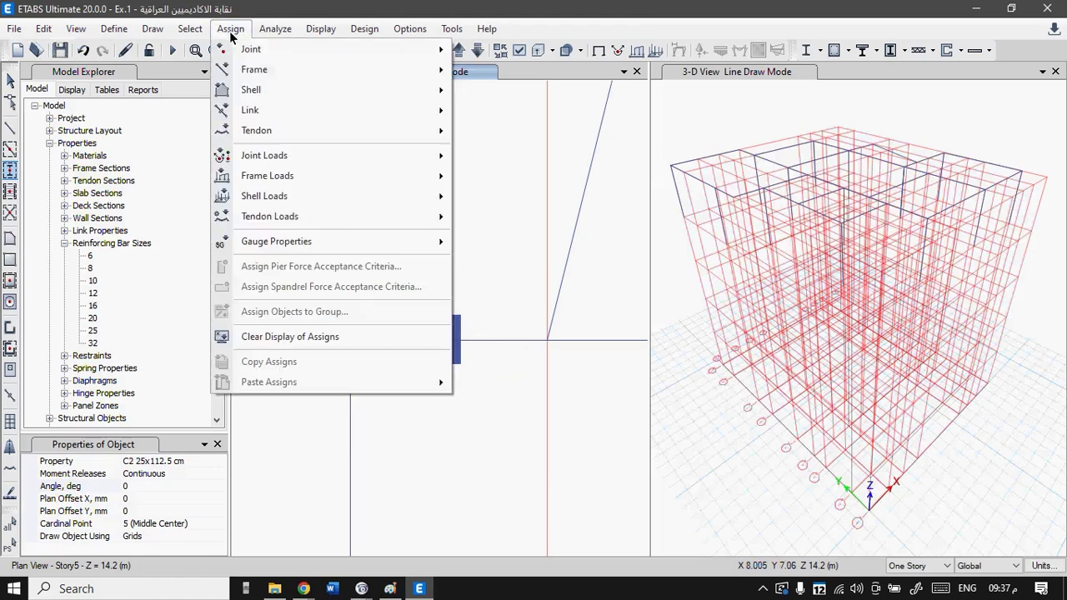
mouse_move(242, 72)
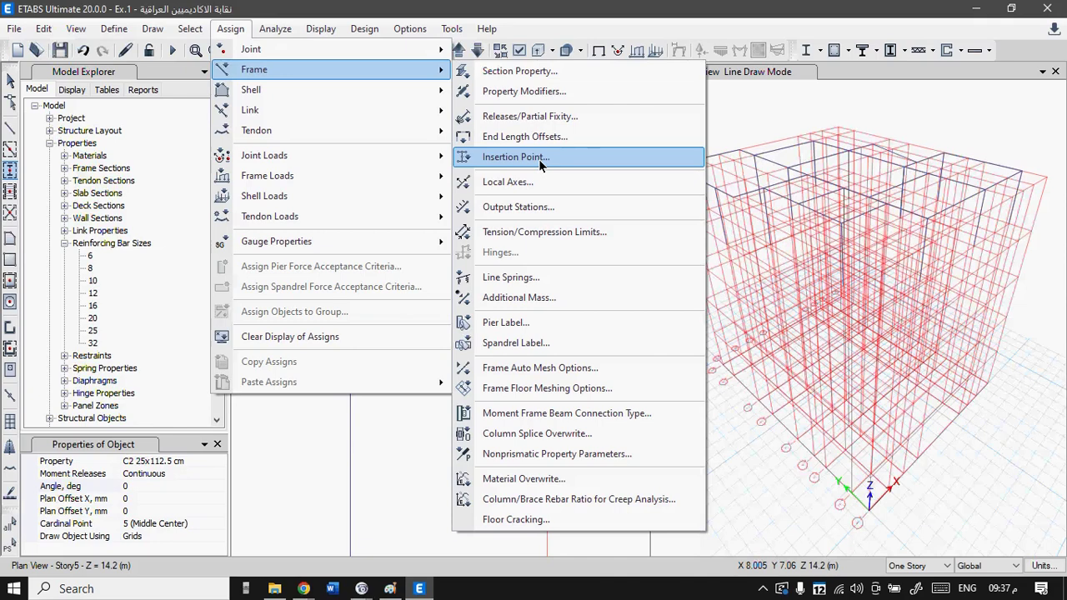
key(Escape)
key(Escape)
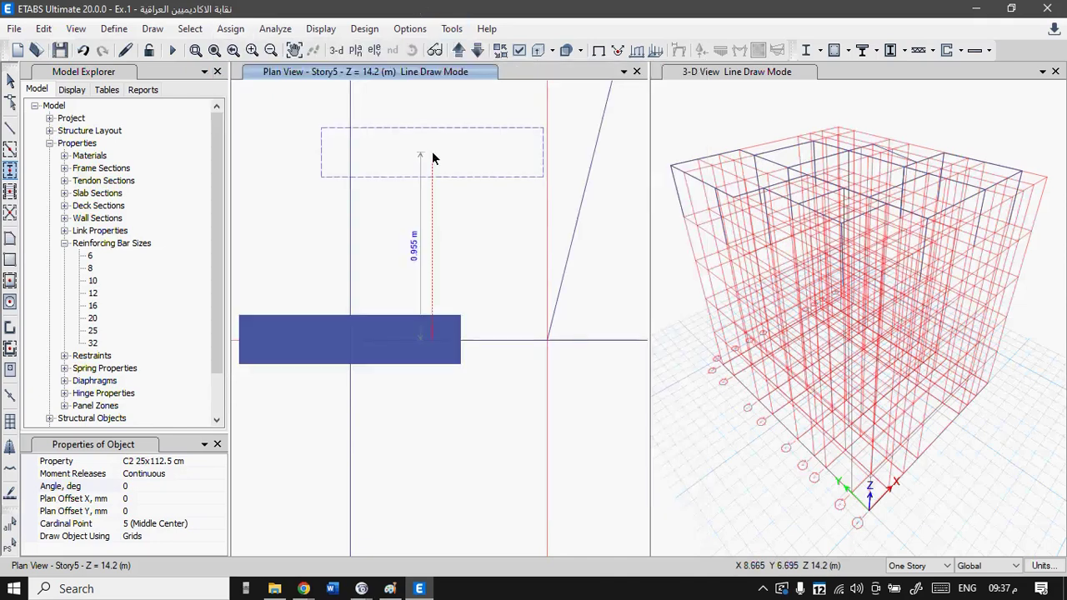
scroll(463, 345, down, 4)
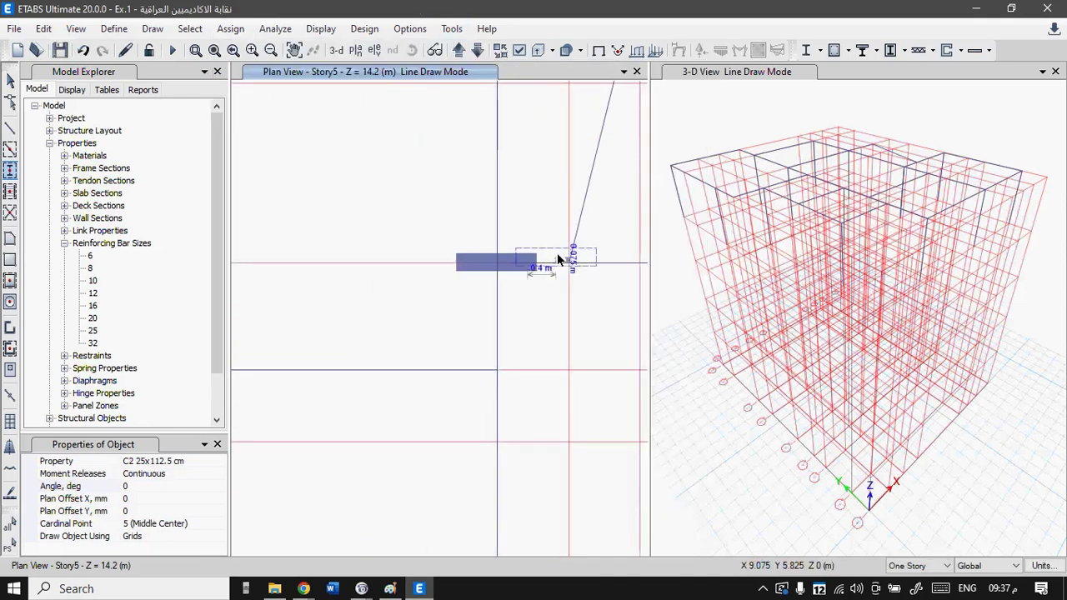
scroll(551, 254, up, 4)
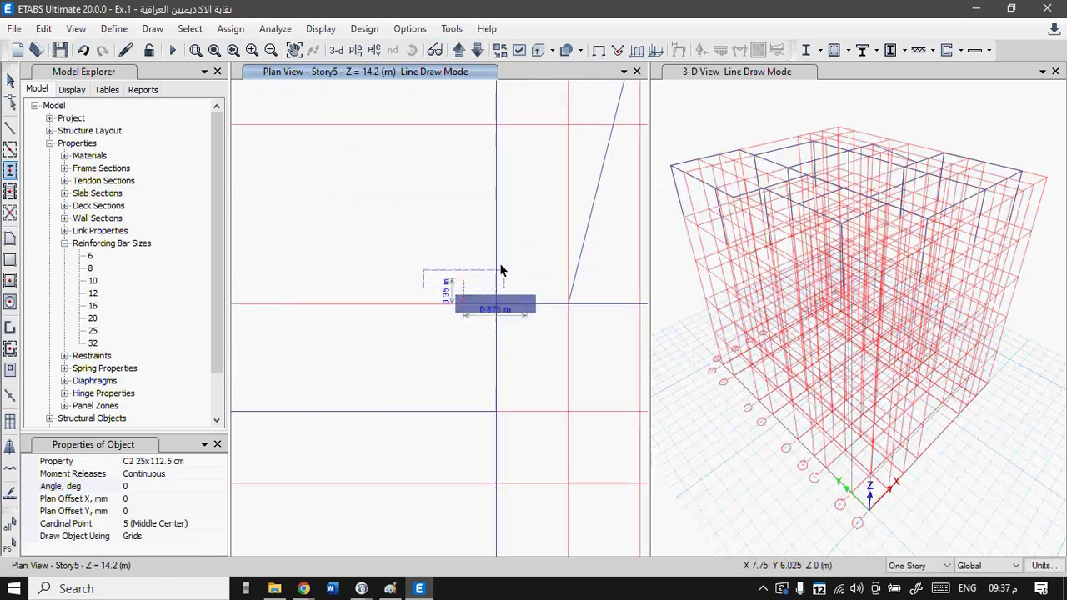
key(Escape)
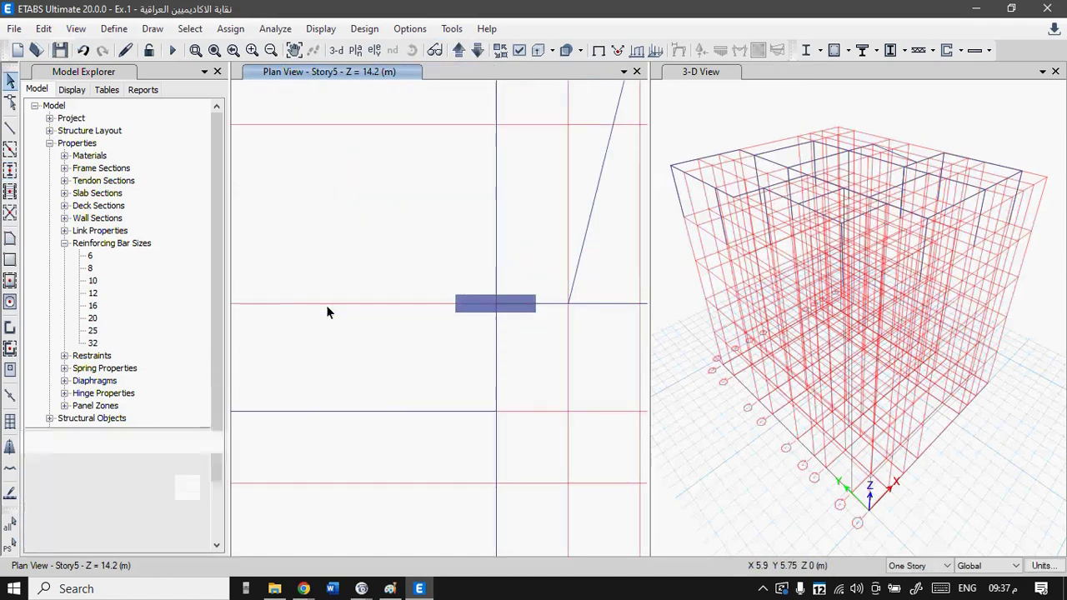
- Try selecting the new C2 column with both an enclosing window and a crossing window around it
drag(431, 266, 548, 337)
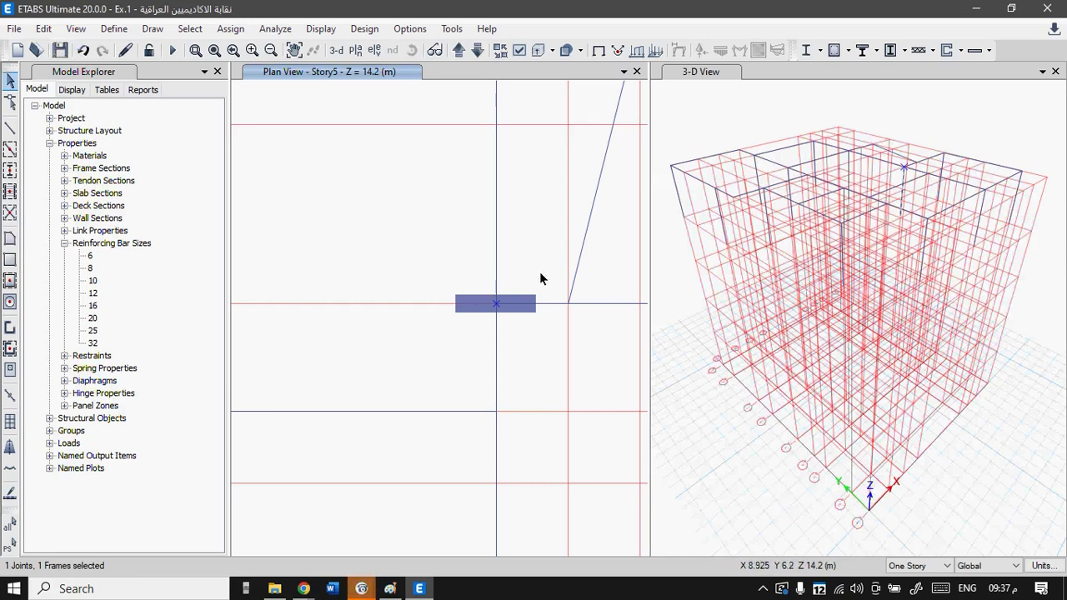
drag(557, 246, 418, 356)
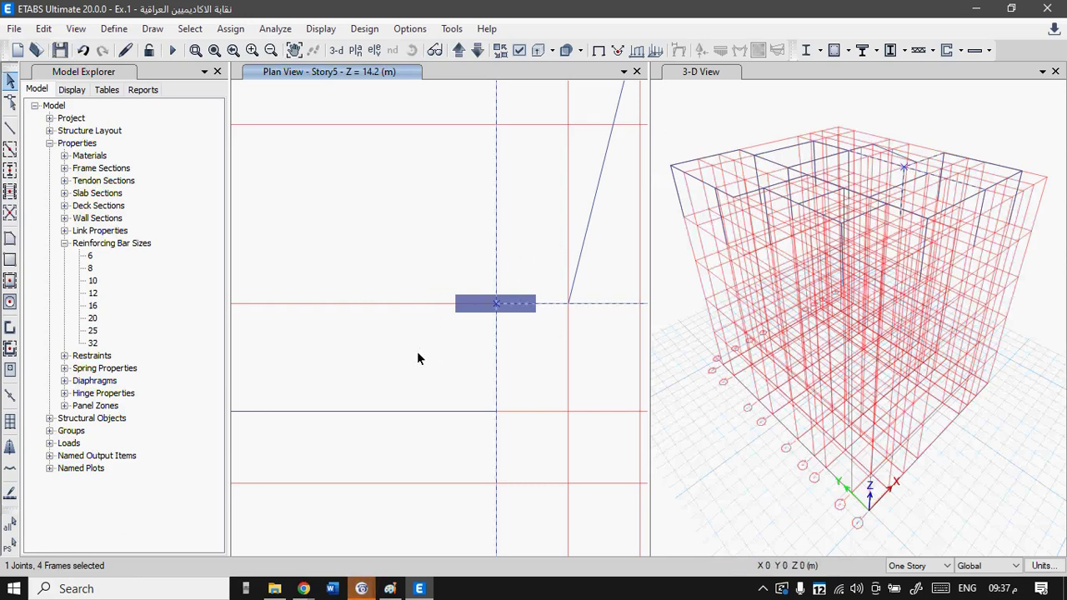
drag(399, 238, 555, 375)
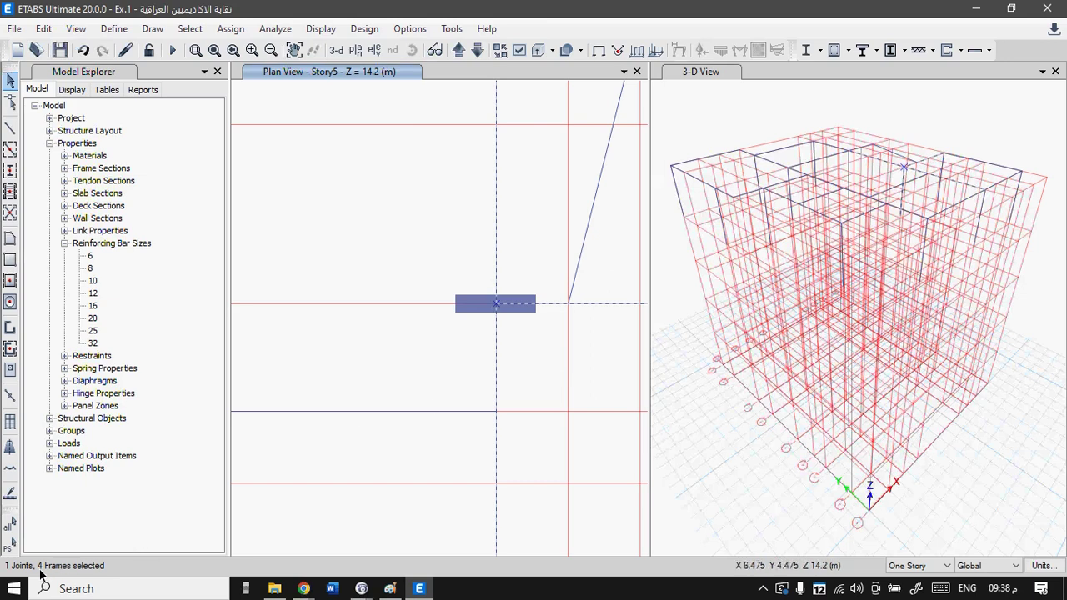
drag(419, 255, 556, 340)
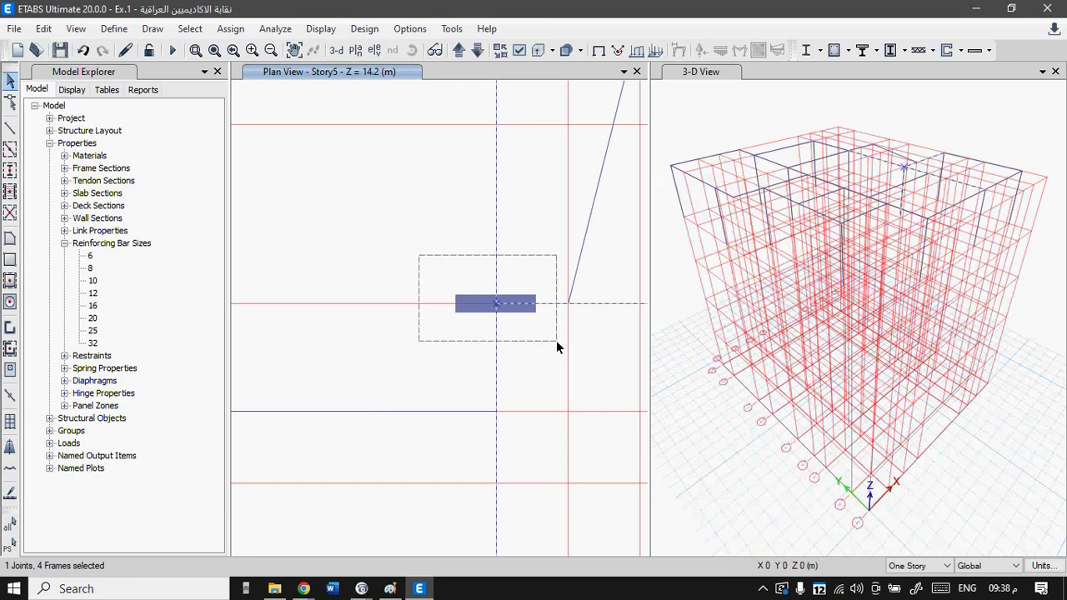
drag(421, 359, 555, 262)
drag(411, 252, 551, 352)
drag(555, 259, 412, 383)
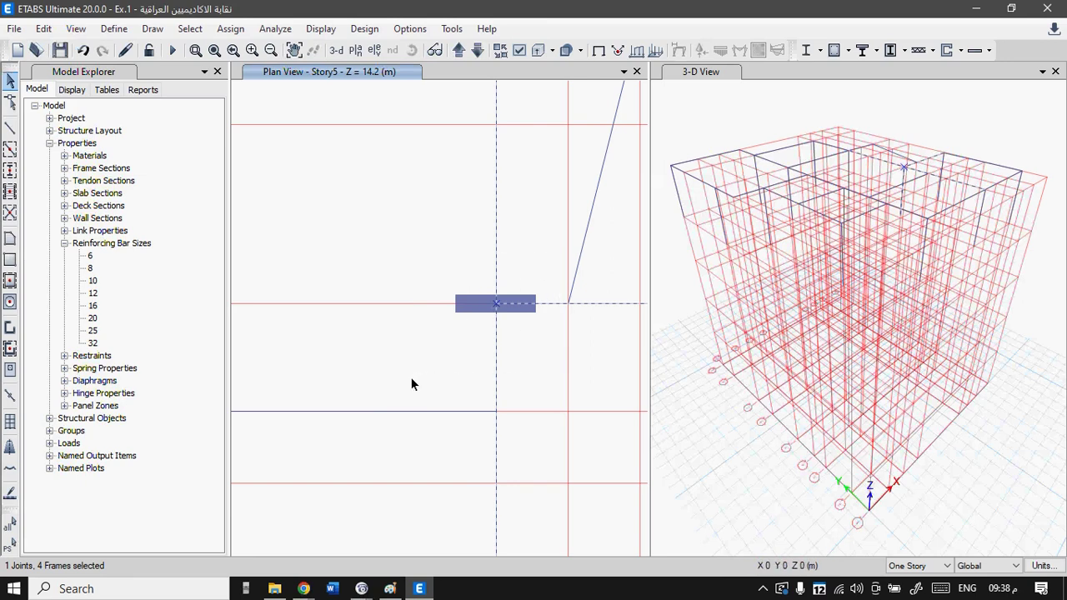
click(412, 384)
- Select only the C2 column at AE-5, without the beams meeting it, and open its frame insertion point assignment
drag(423, 261, 552, 356)
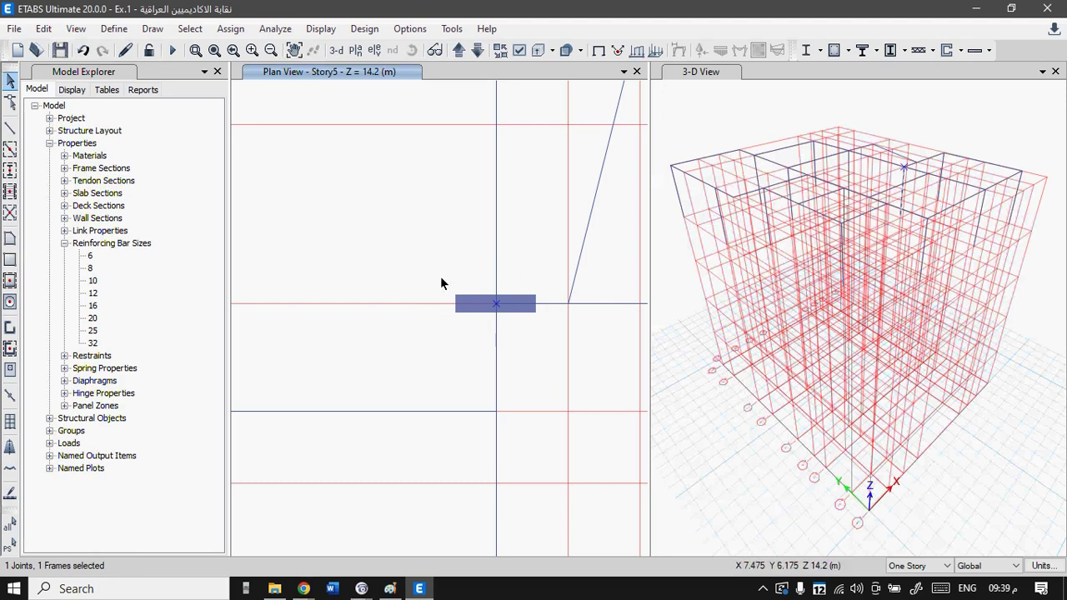
drag(418, 236, 548, 353)
click(230, 28)
click(223, 31)
click(224, 31)
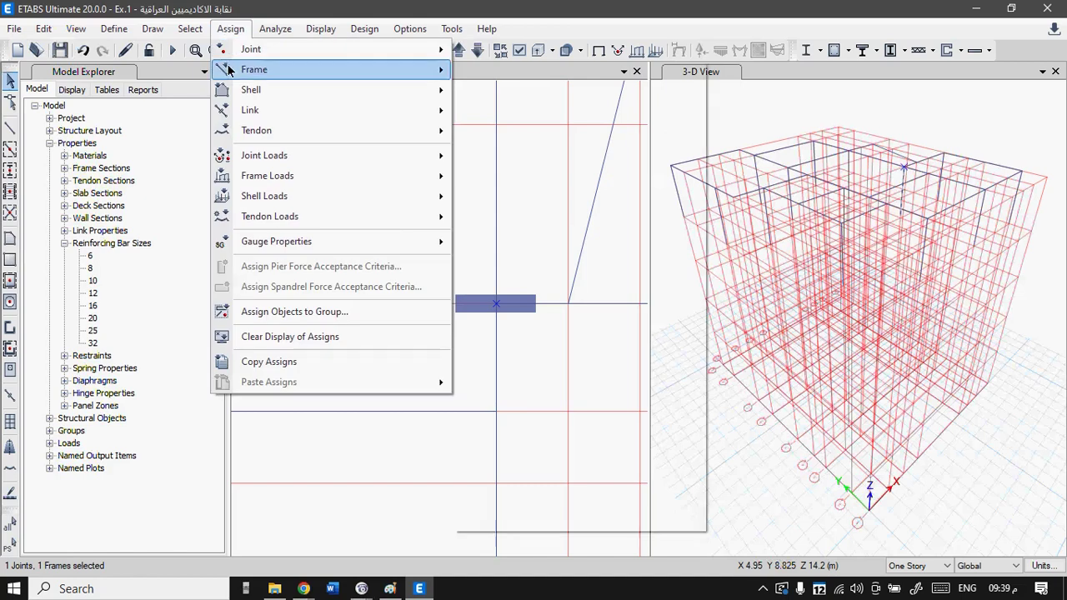
mouse_move(230, 71)
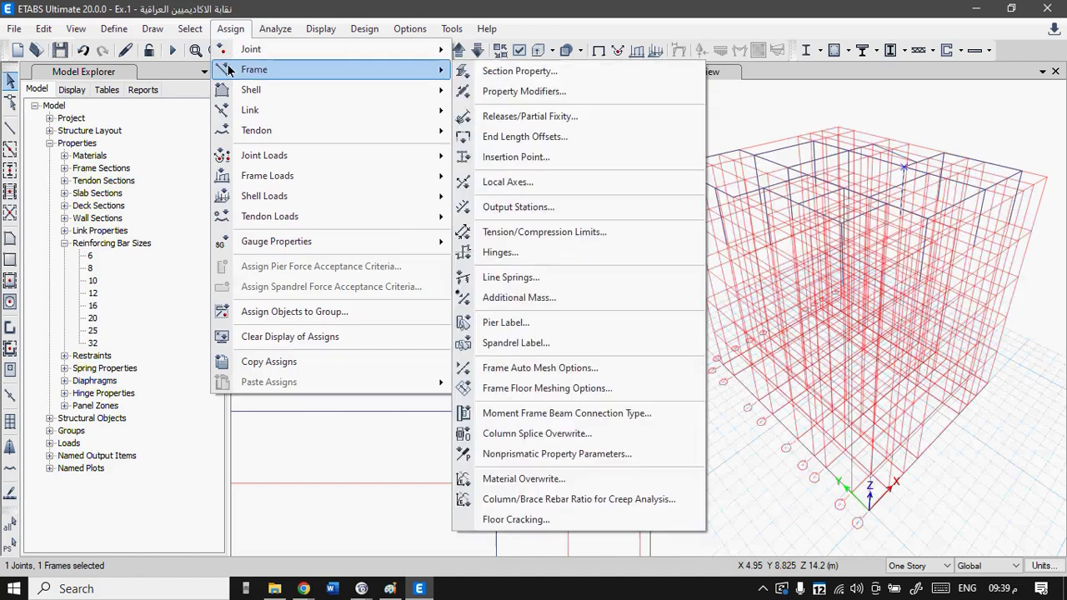
click(500, 165)
drag(500, 112, 232, 84)
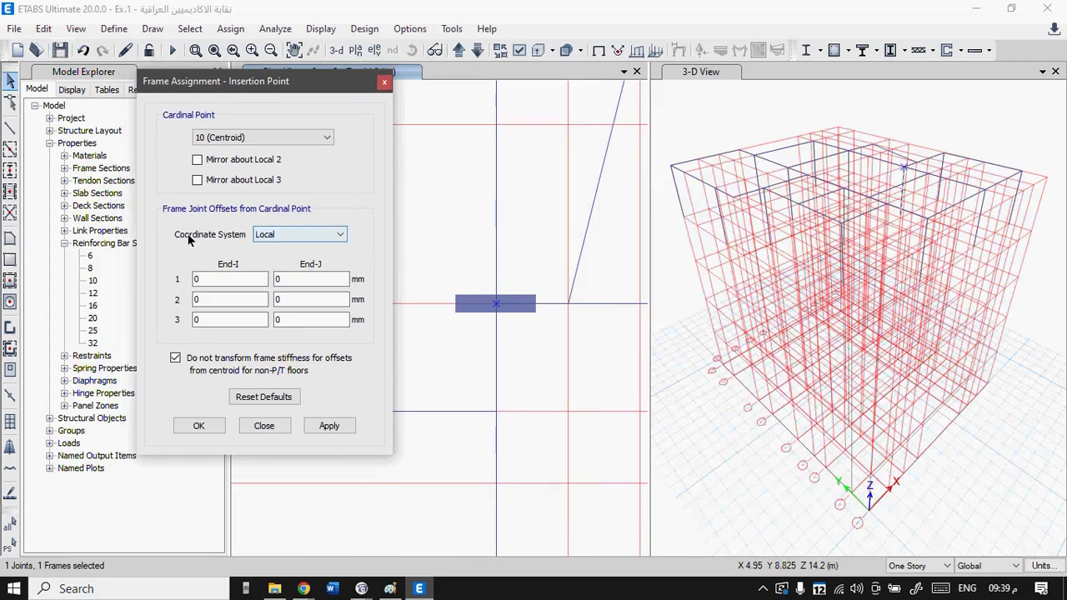
- Set the coordinate system of the frame joint offsets to Global and open the End-I X offset for editing
click(280, 236)
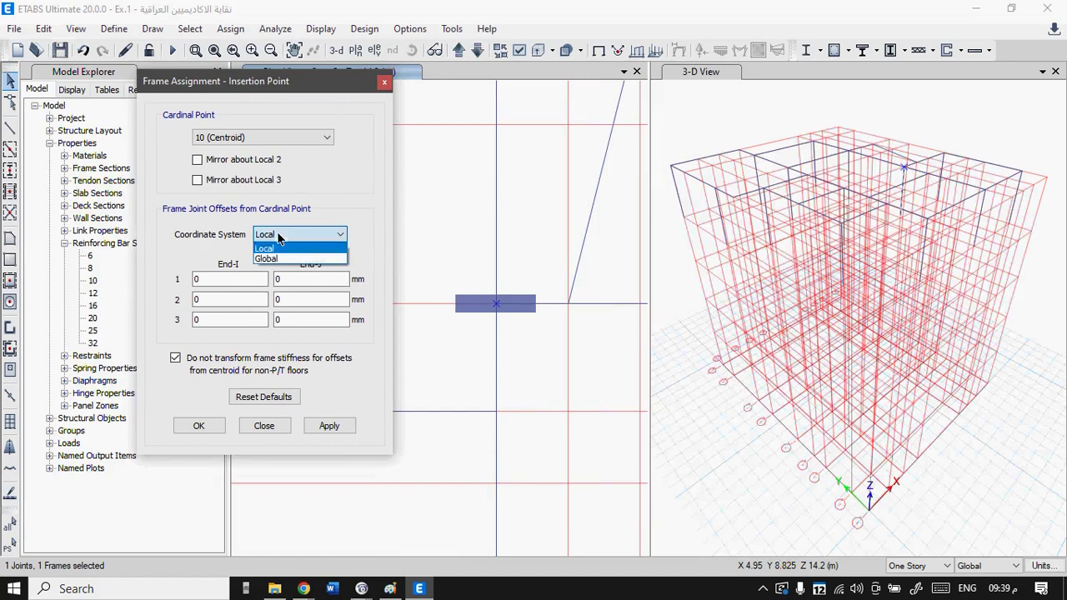
click(277, 259)
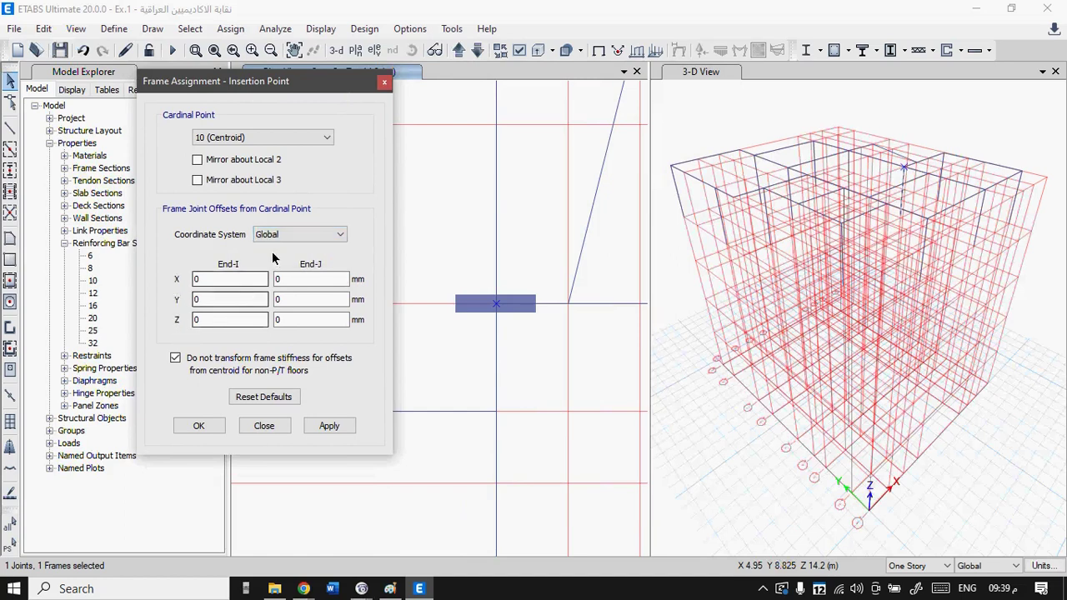
click(278, 236)
click(271, 256)
click(229, 279)
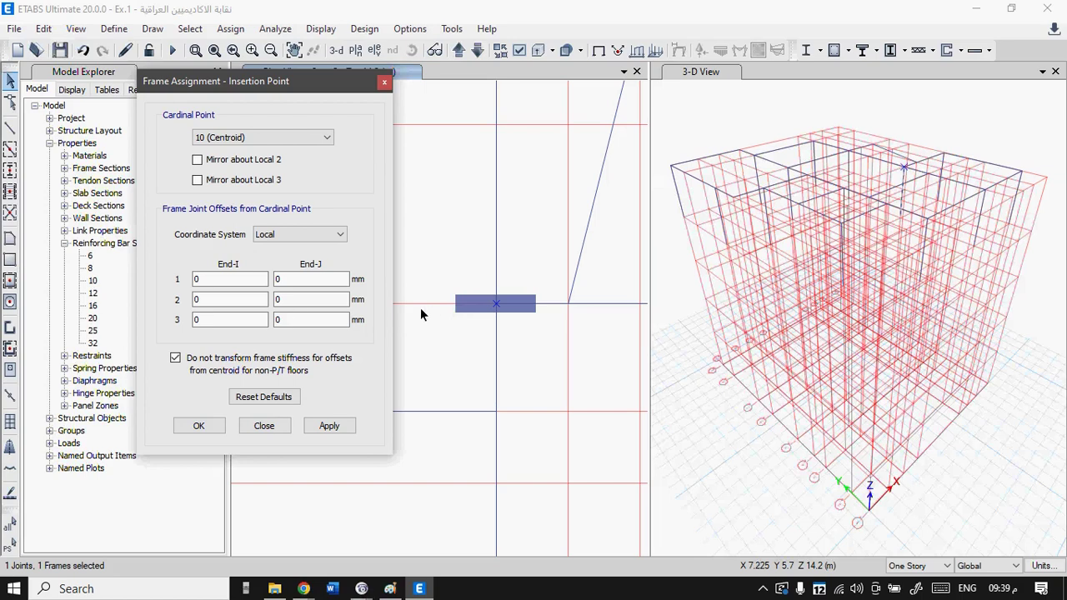
click(300, 236)
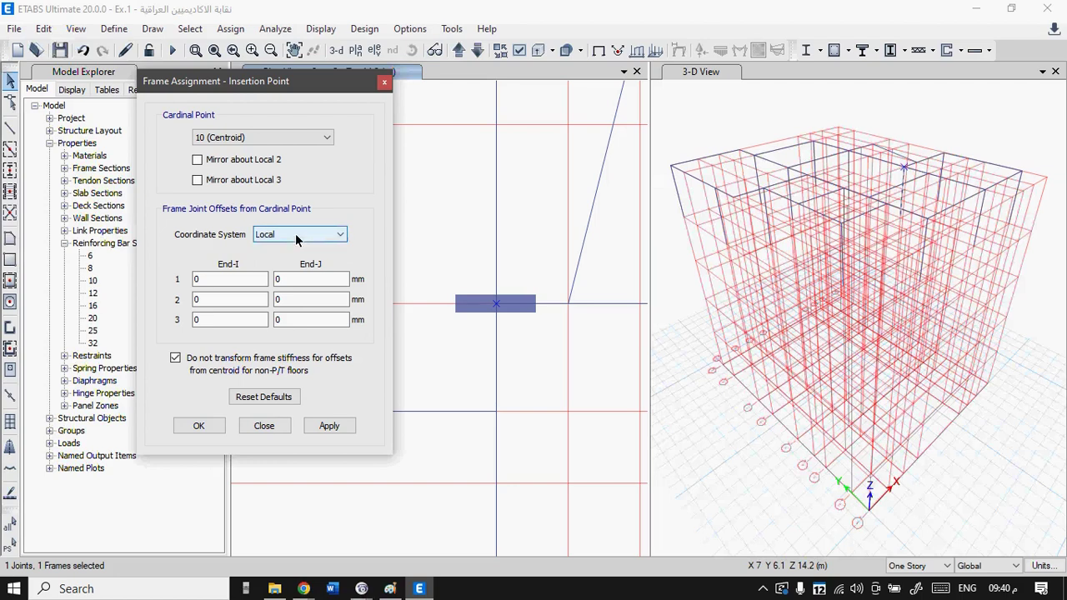
click(286, 259)
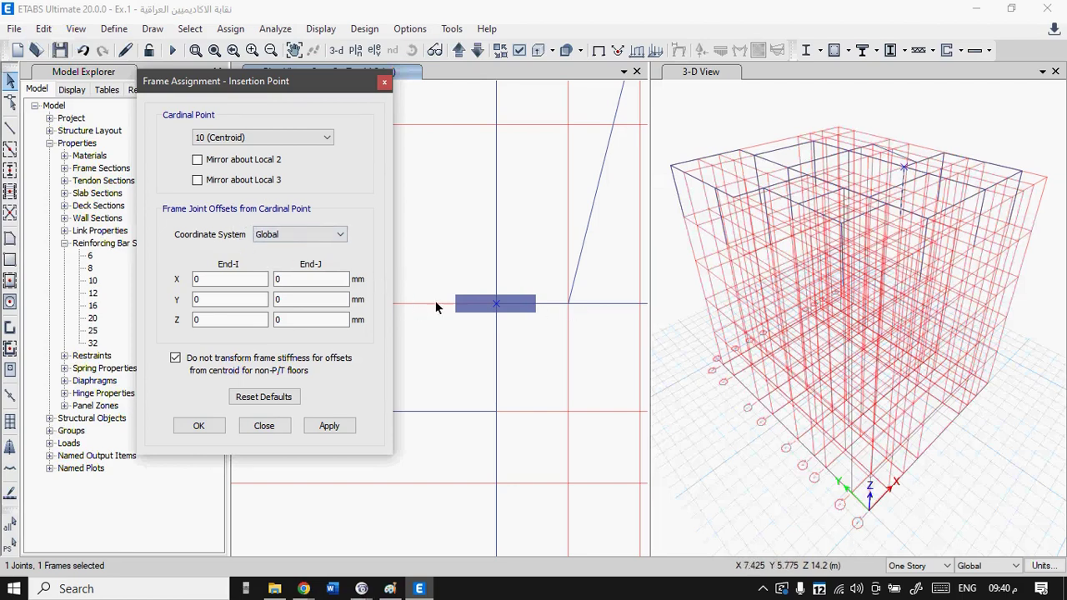
click(221, 283)
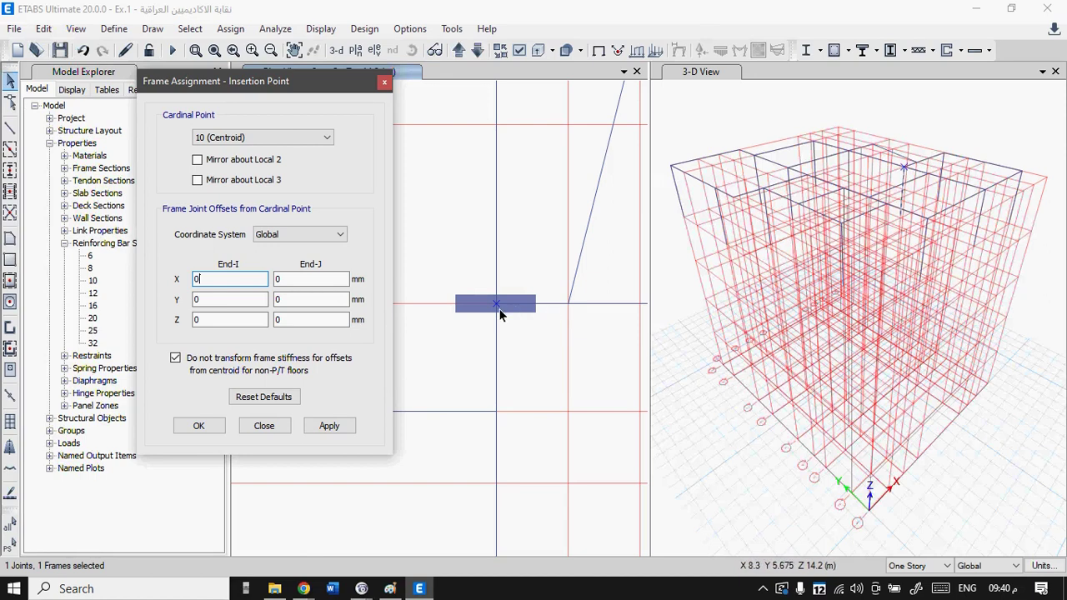
- Switch to Paint and sketch the column with a 1125 length dimension and centre mark, and outline it on the plan at E-5
click(389, 589)
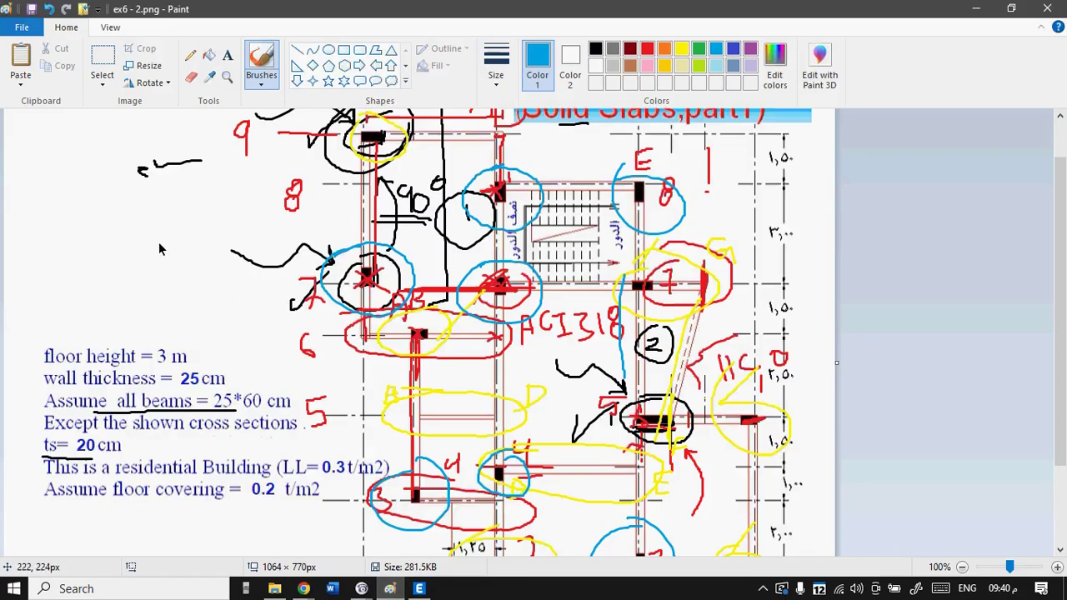
mouse_move(196, 237)
mouse_down()
mouse_move(24, 242)
mouse_move(31, 288)
mouse_move(205, 280)
mouse_move(197, 238)
mouse_up()
mouse_move(30, 318)
mouse_down()
mouse_move(30, 340)
mouse_move(173, 335)
mouse_move(209, 321)
mouse_move(211, 349)
mouse_up()
mouse_move(70, 307)
mouse_down()
mouse_move(78, 333)
mouse_move(77, 313)
mouse_move(98, 328)
mouse_move(109, 314)
mouse_move(122, 334)
mouse_move(134, 307)
mouse_up()
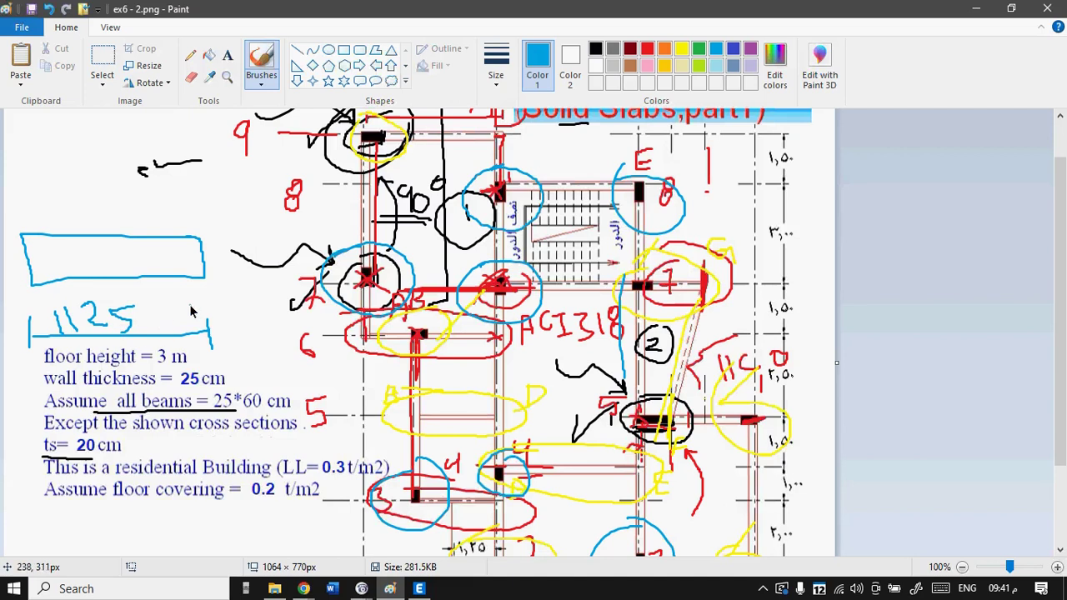
mouse_move(120, 249)
mouse_down()
mouse_move(109, 261)
mouse_move(121, 262)
mouse_up()
drag(315, 181, 341, 433)
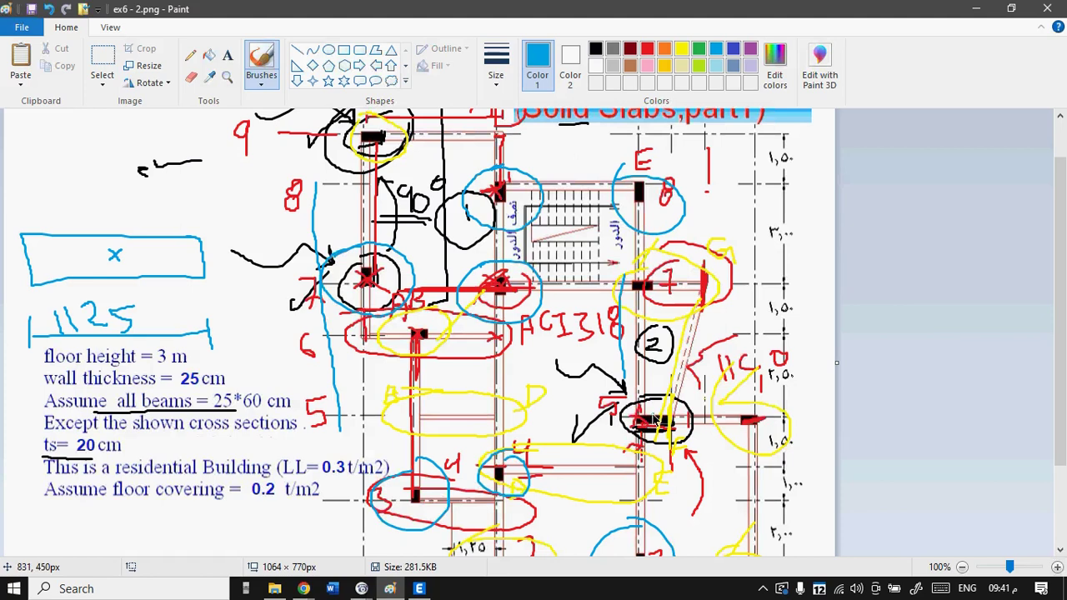
mouse_move(655, 423)
mouse_down()
mouse_move(608, 434)
mouse_move(606, 421)
mouse_move(637, 430)
mouse_up()
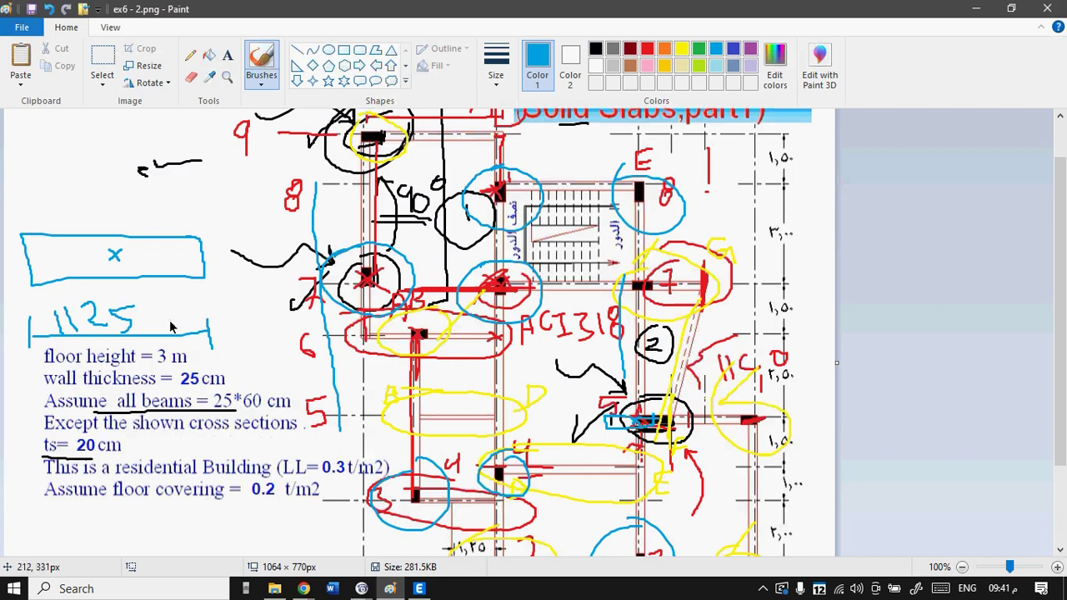
- Switch to the calculator emulator, divide the column length 1125 by 2, and show the result as a decimal
click(250, 590)
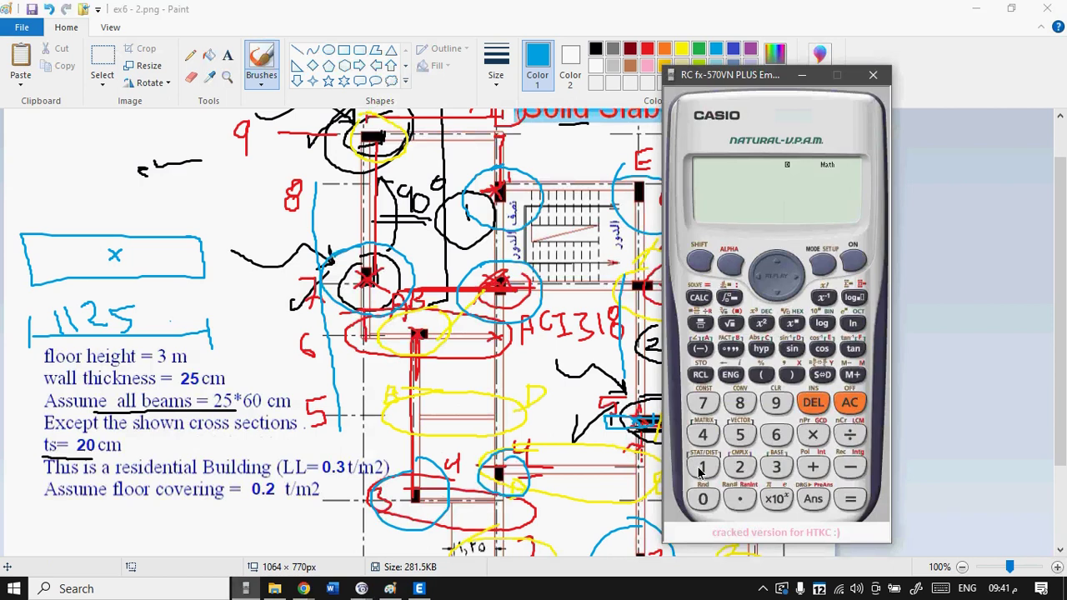
text(1125)
text(/2)
key(Return)
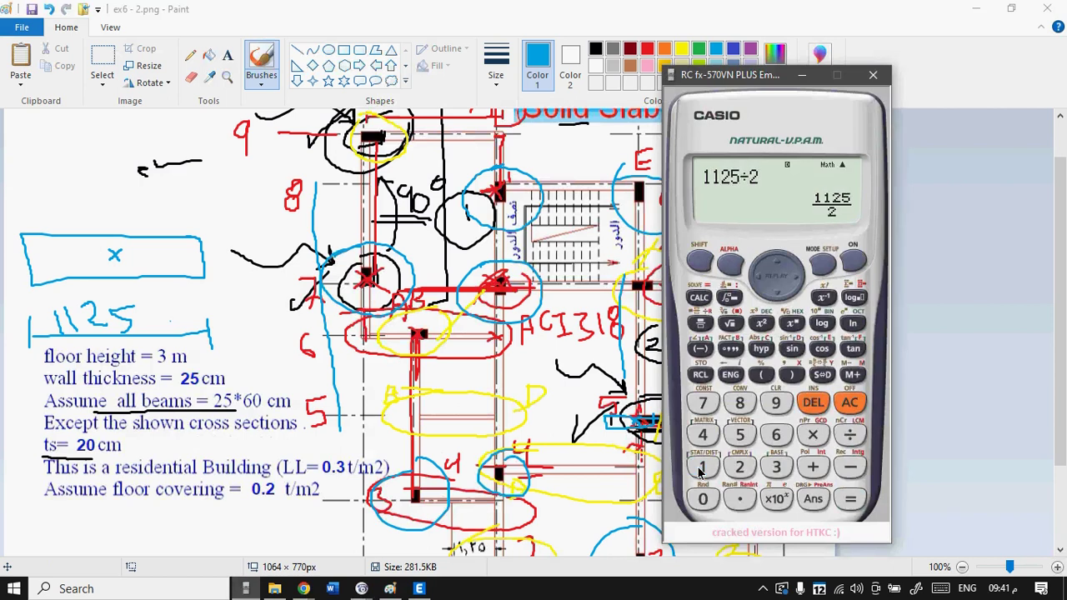
click(825, 375)
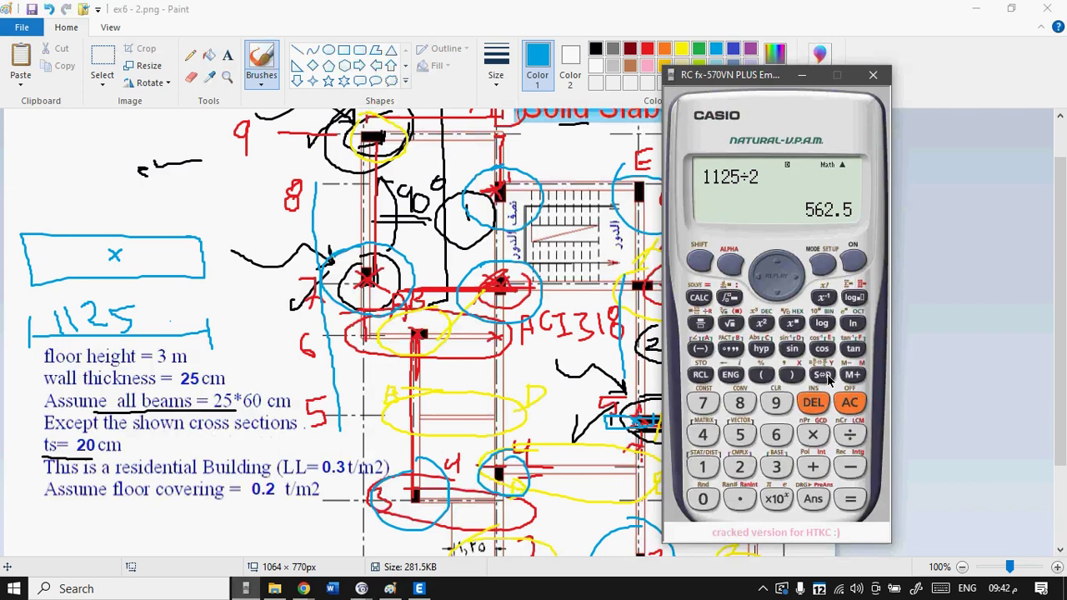
drag(753, 82, 864, 98)
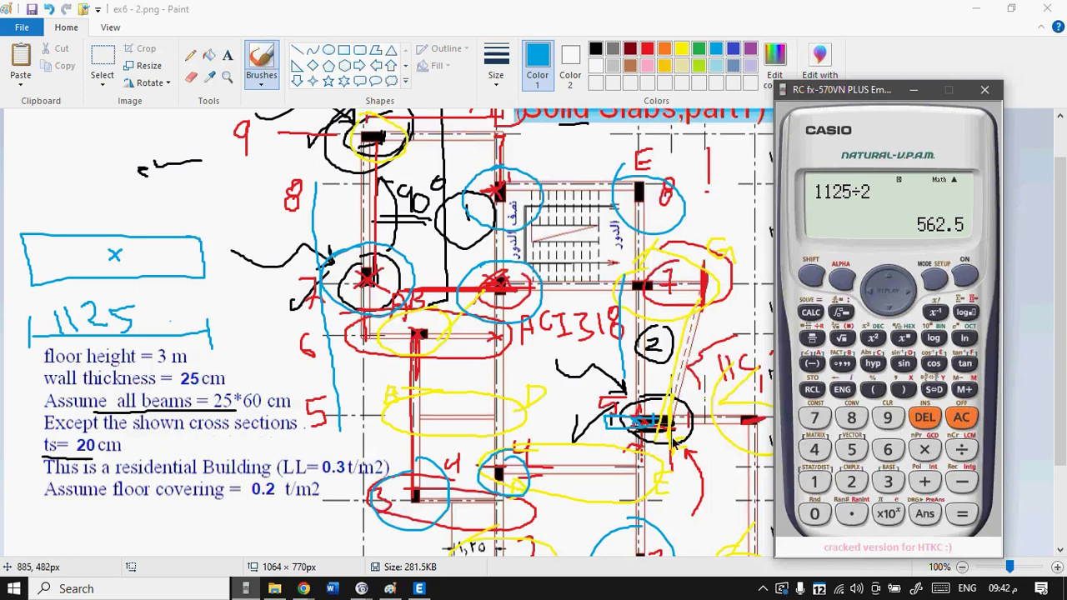
- Try subtracting 24 from half the column length and show the result as a decimal
click(963, 483)
click(814, 450)
click(851, 482)
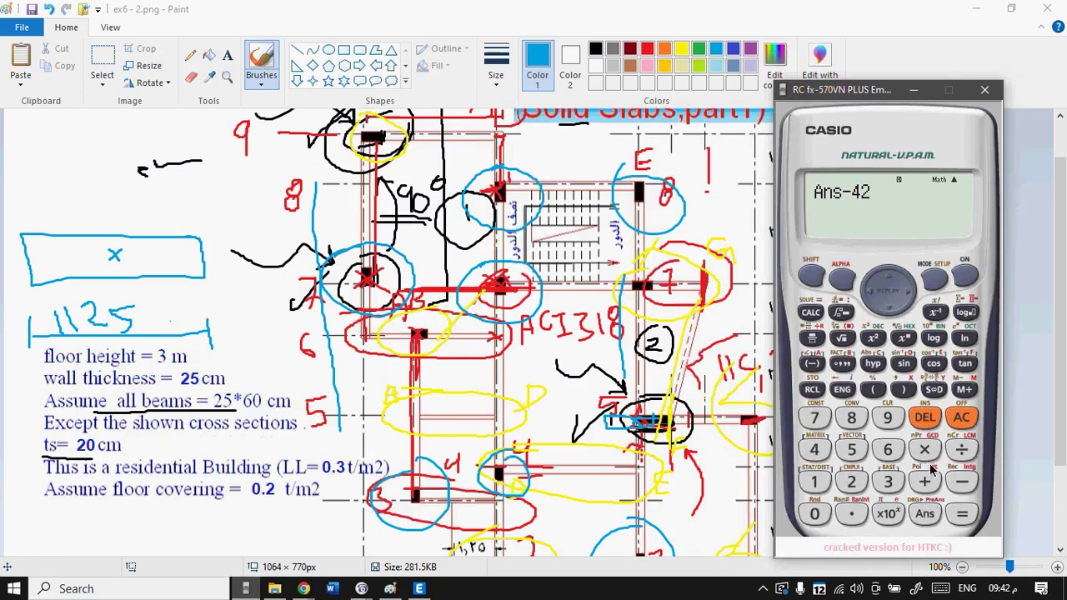
click(926, 420)
click(926, 421)
click(851, 481)
click(815, 451)
click(962, 515)
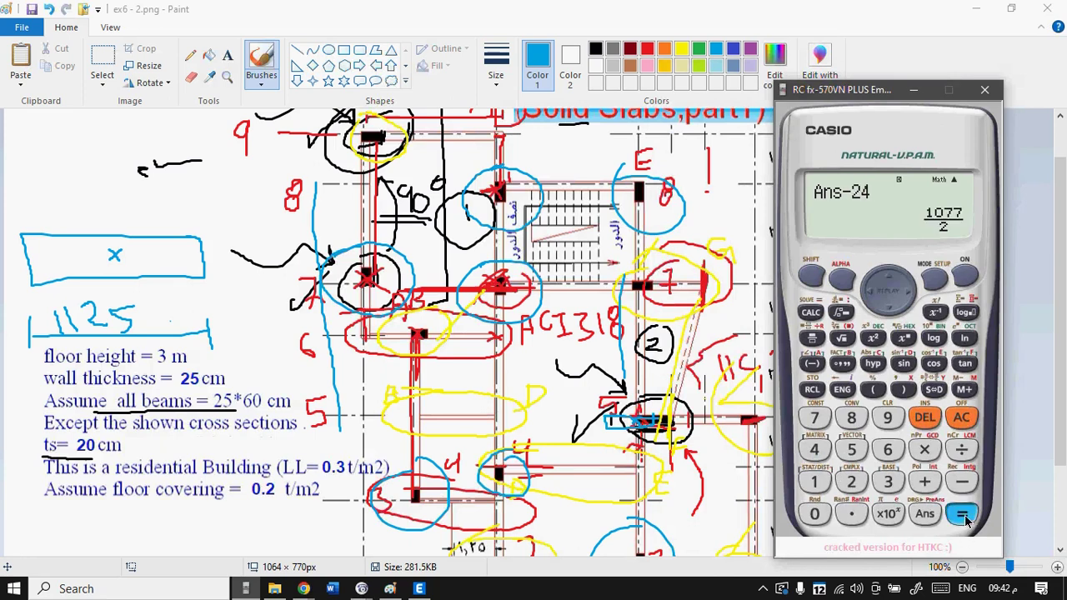
click(934, 390)
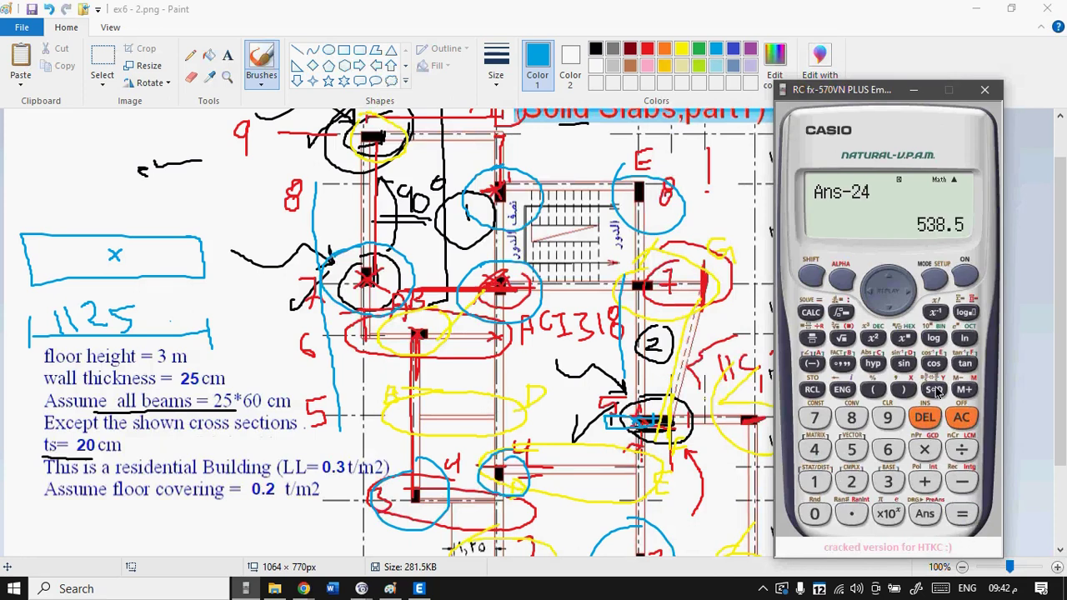
- Clear the calculator, compute 1125÷2 again, and display it in decimal form
click(962, 417)
text(1125-)
key(BackSpace)
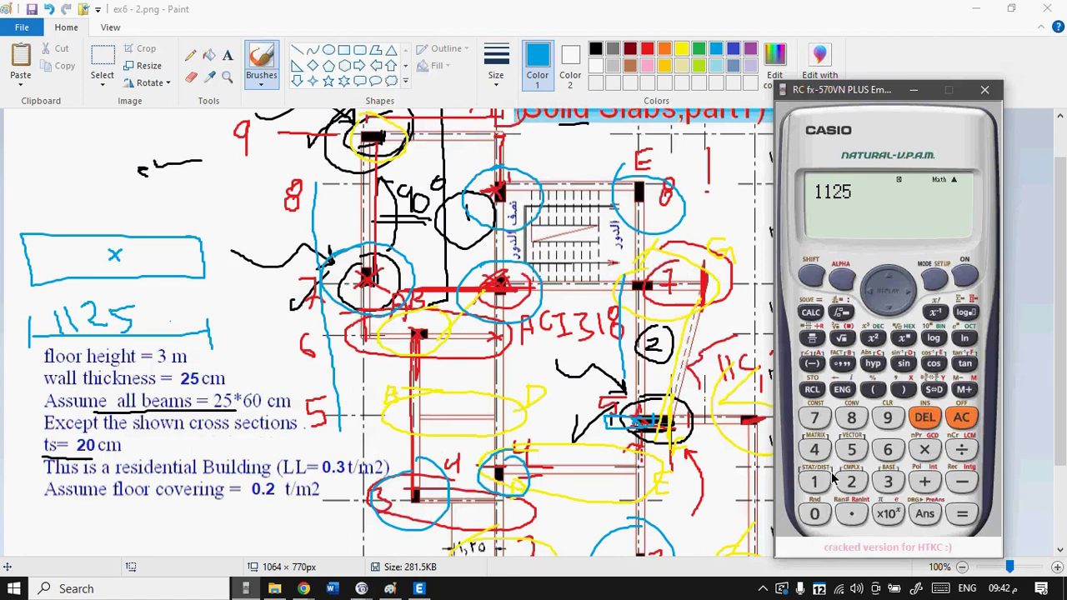
text(/)
text(2)
key(Return)
click(934, 389)
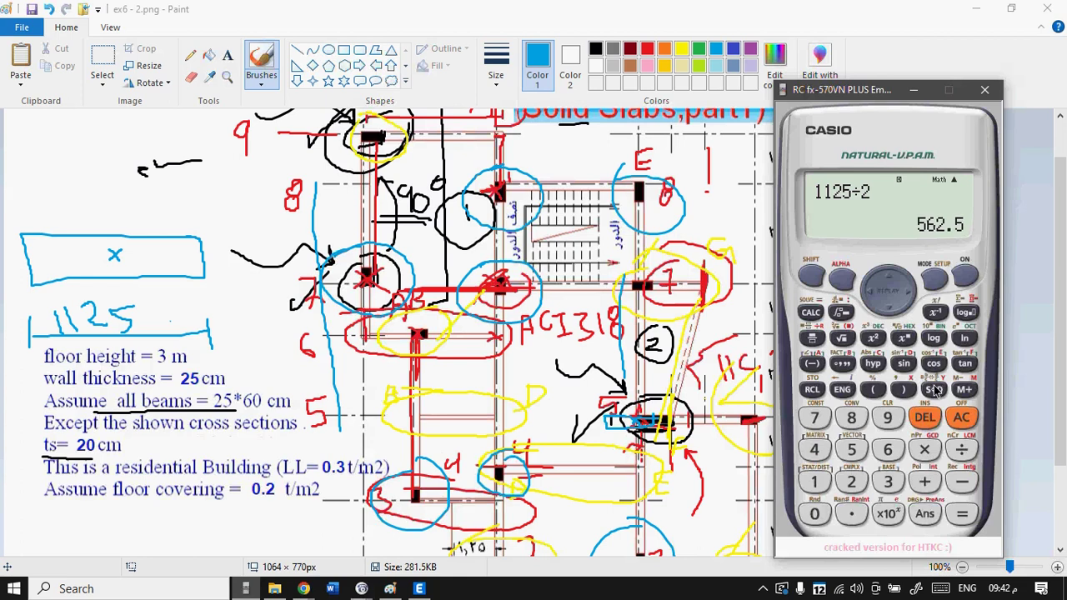
- Subtract 24 from the previous calculator answer and show the difference as a decimal
click(962, 483)
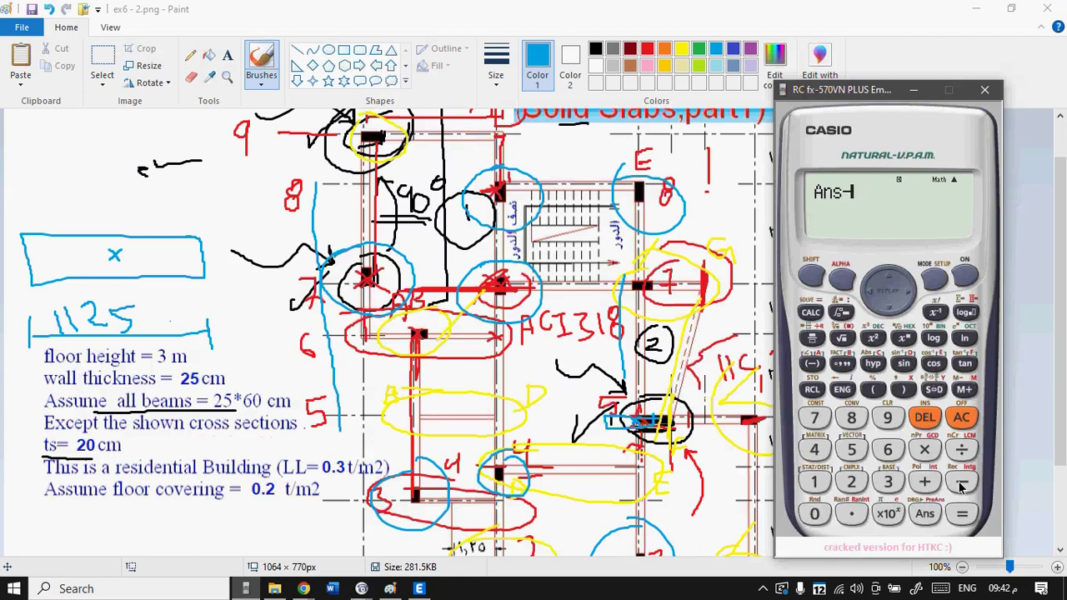
text(24)
key(Return)
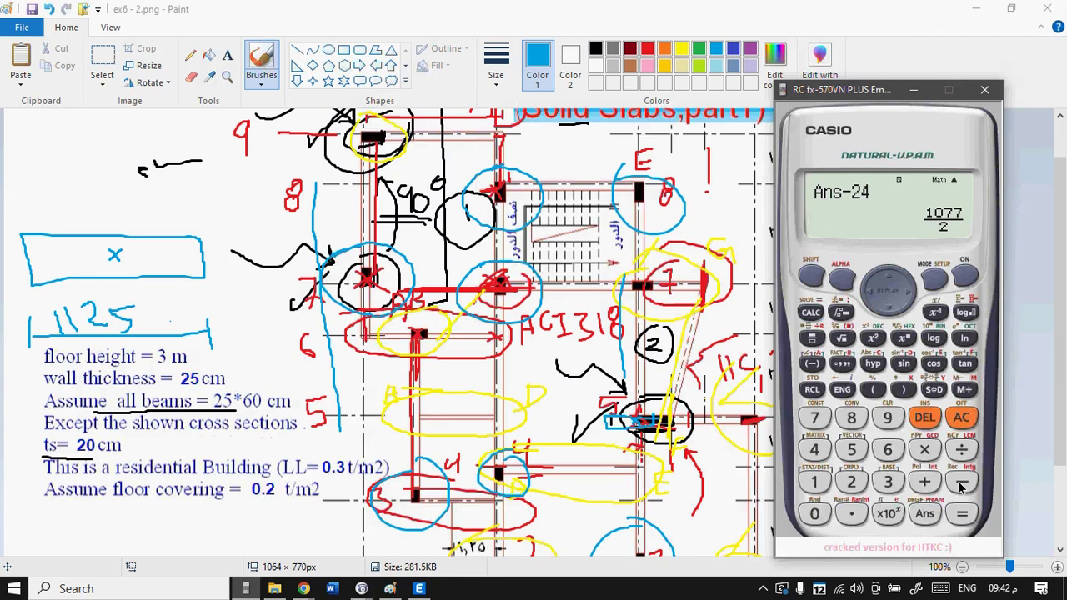
click(937, 391)
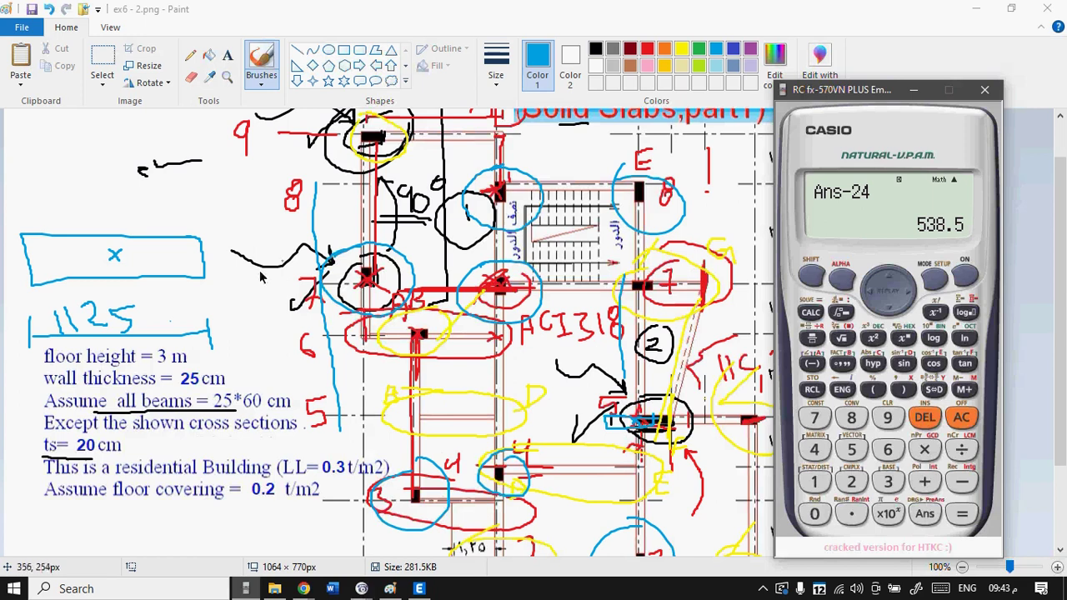
- In Paint, draw an arrow in the X direction under the column sketch, and mark offset lines below column E-5 and above the sketch
mouse_move(153, 294)
mouse_down()
mouse_move(242, 294)
mouse_move(222, 302)
mouse_up()
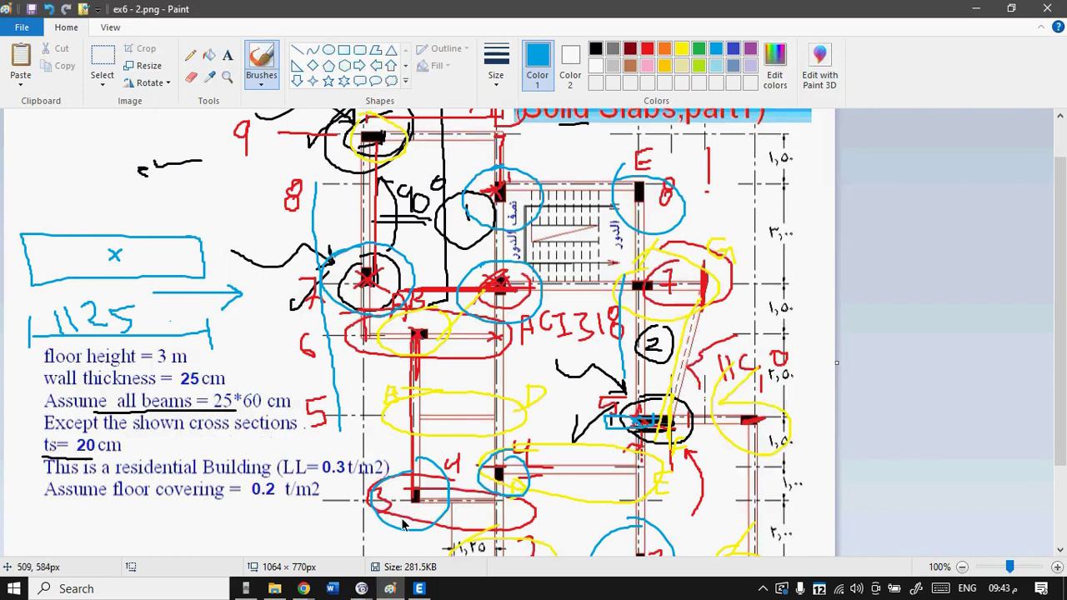
click(246, 588)
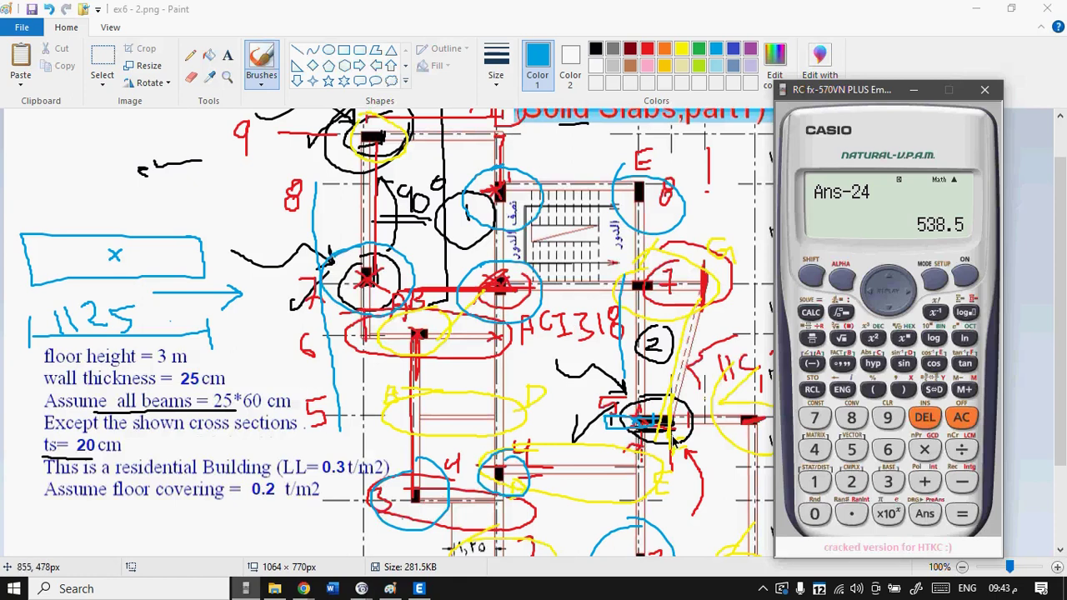
click(675, 440)
drag(636, 448, 638, 472)
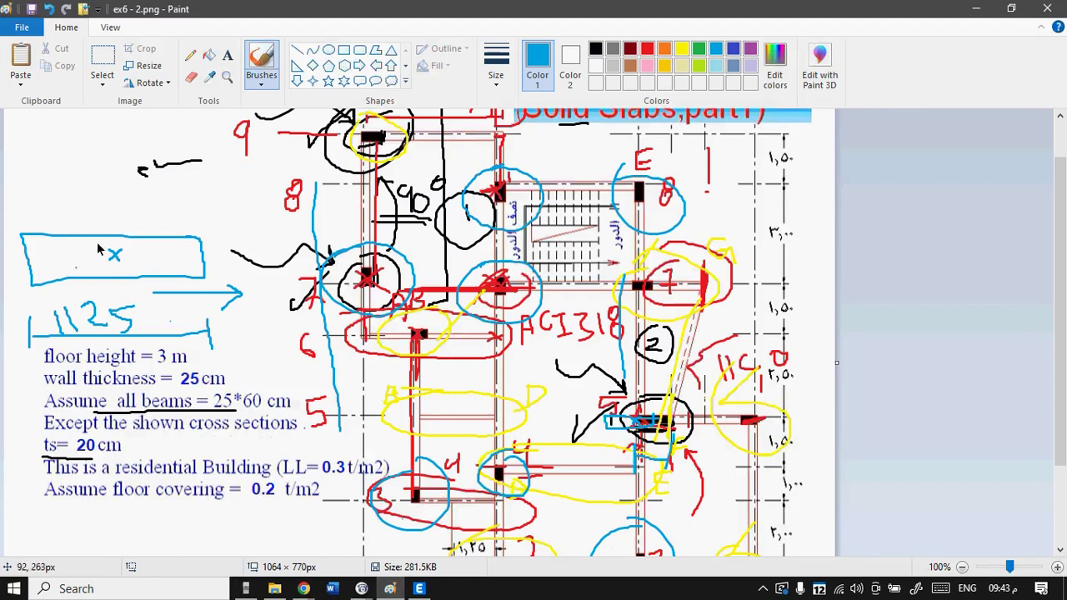
drag(20, 217, 25, 182)
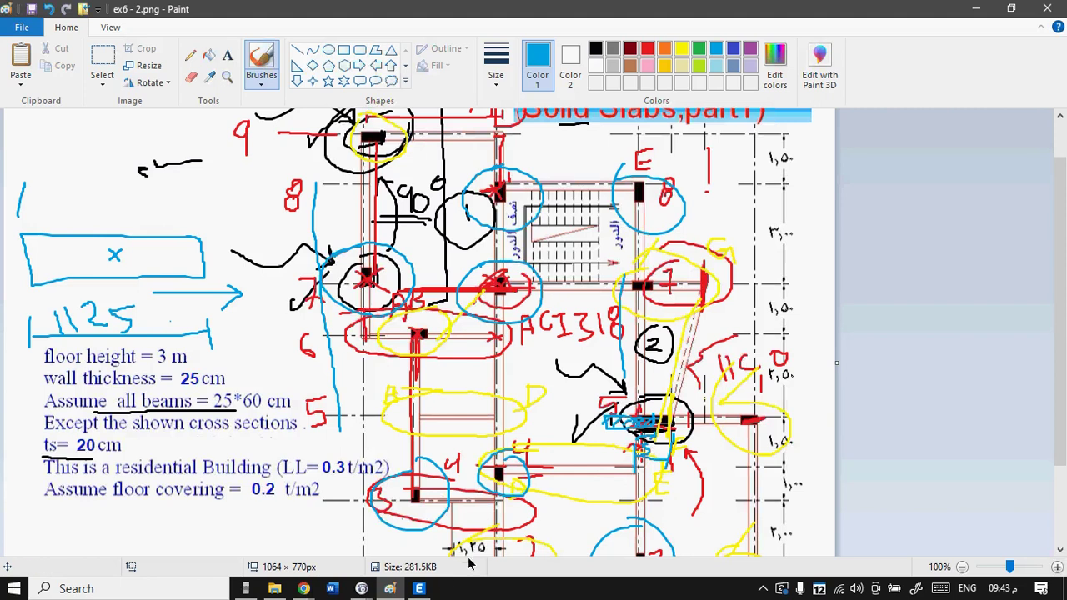
- Bring the calculator emulator back up and close it
click(246, 589)
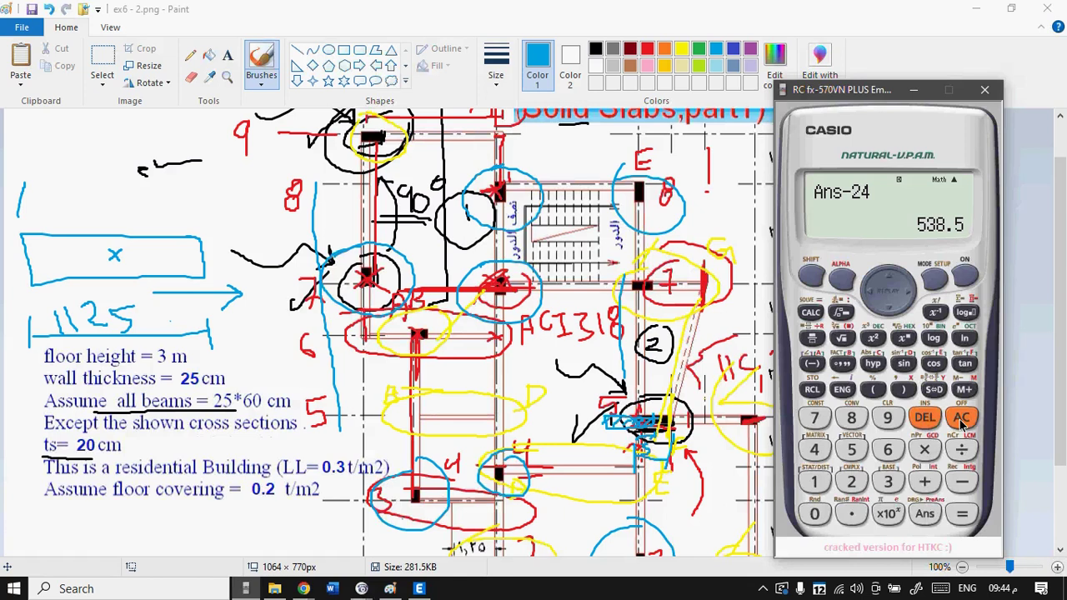
drag(845, 88, 663, 74)
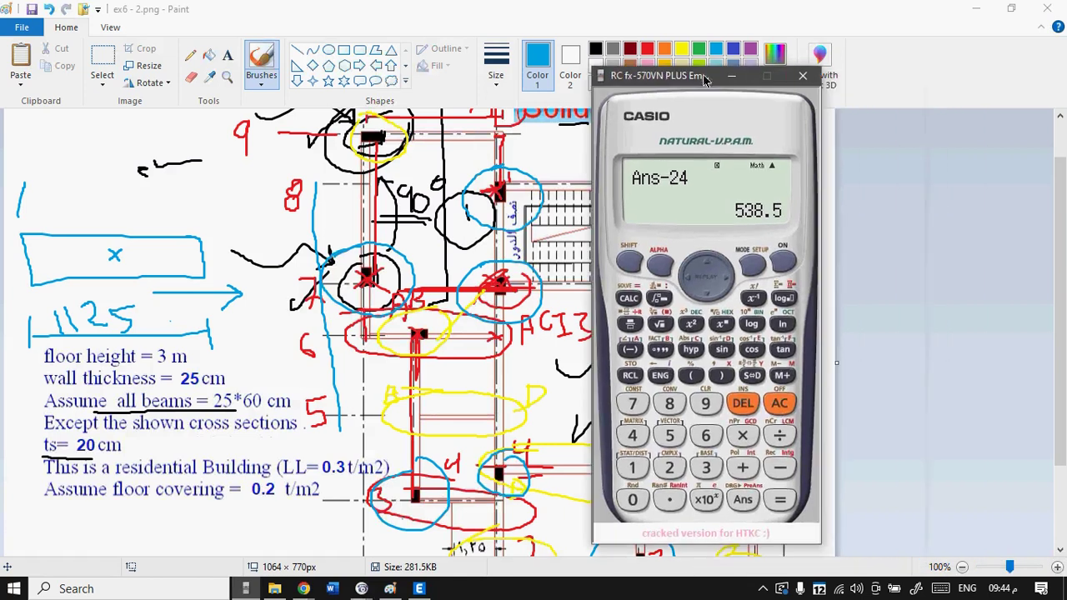
click(802, 77)
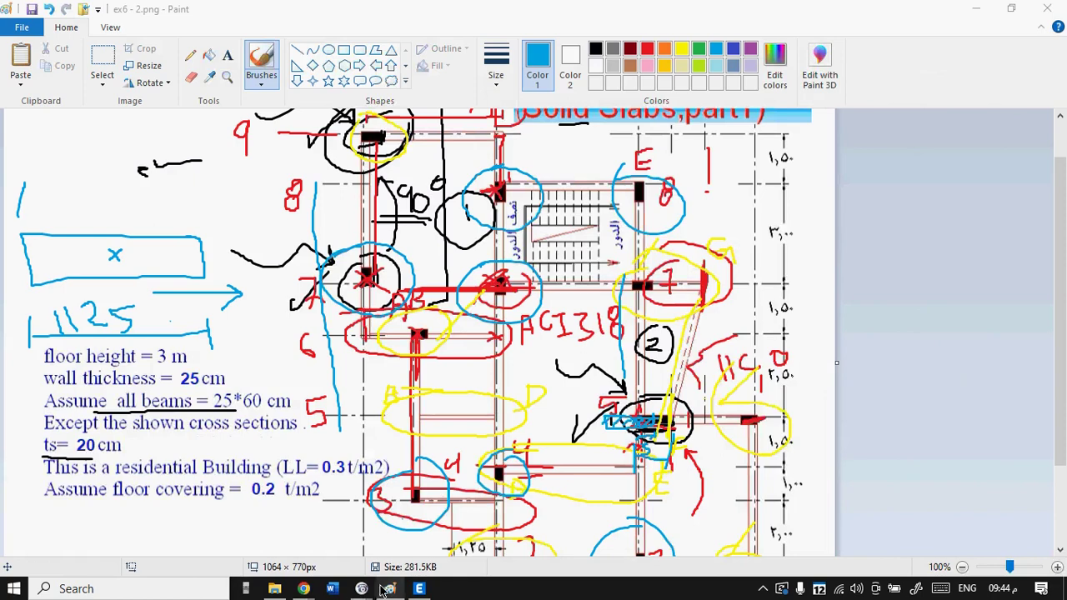
- Switch to ETABS and set the first joint offset of the selected column to 437.5 mm at both End-I and End-J
click(419, 589)
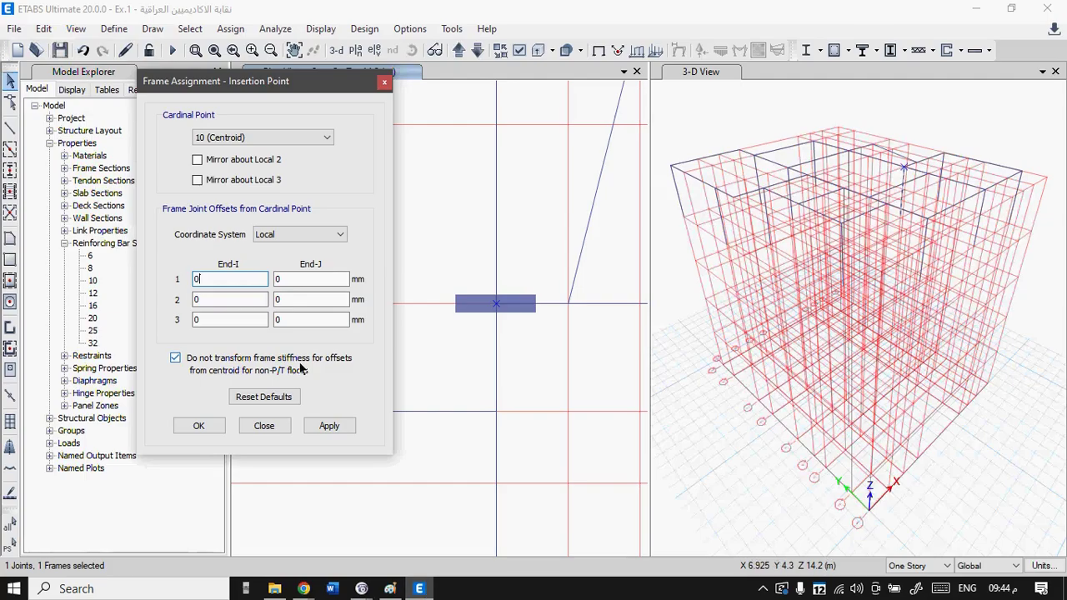
double_click(223, 281)
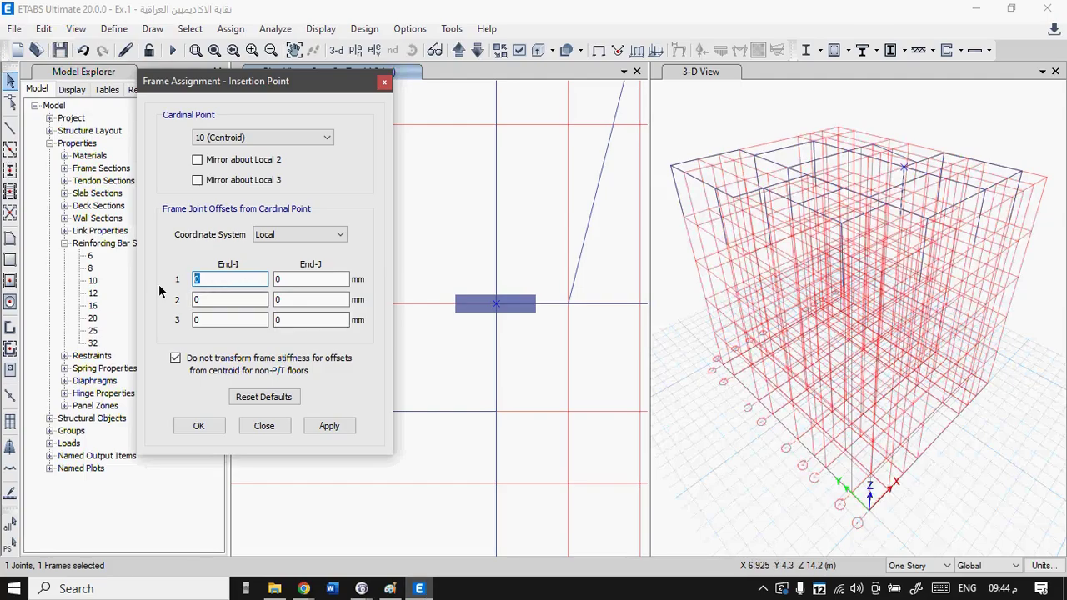
text(437.5)
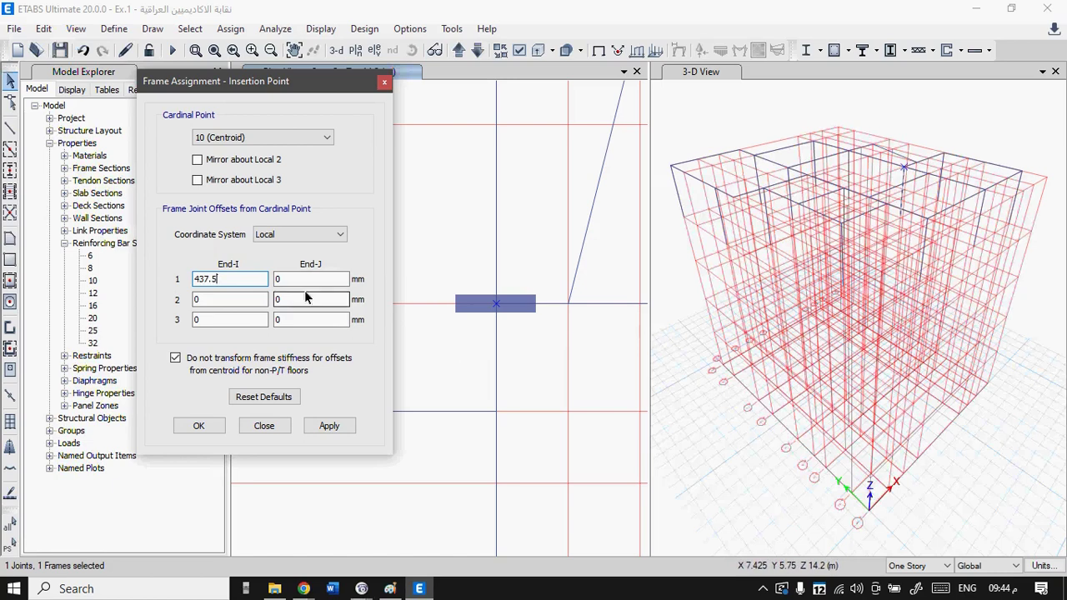
double_click(282, 283)
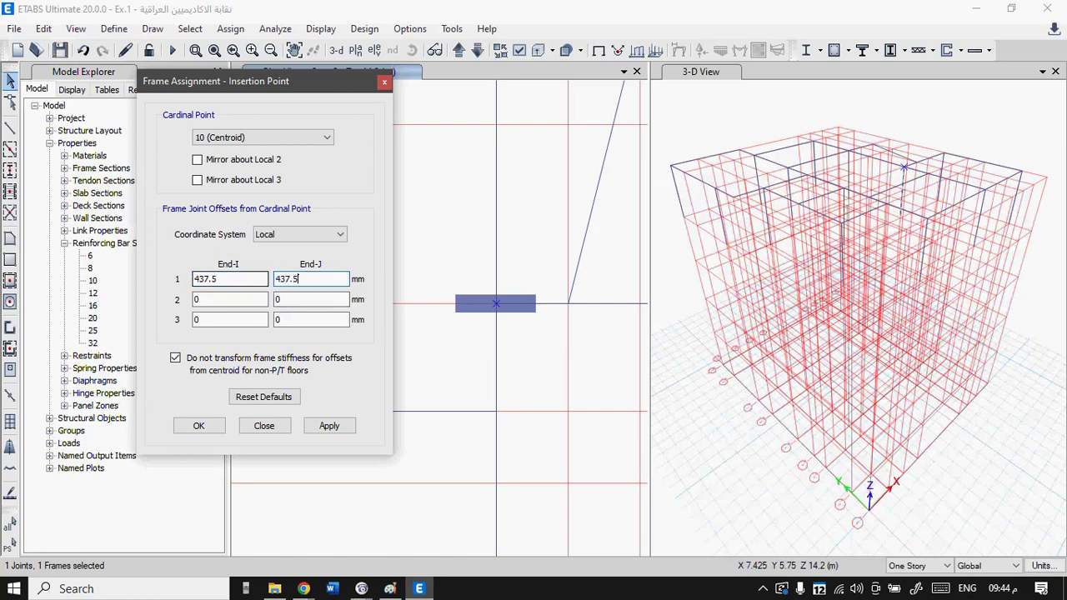
- Apply the column offsets in the Global coordinate system and clear the insertion point labels from the Story5 plan
click(271, 236)
click(272, 257)
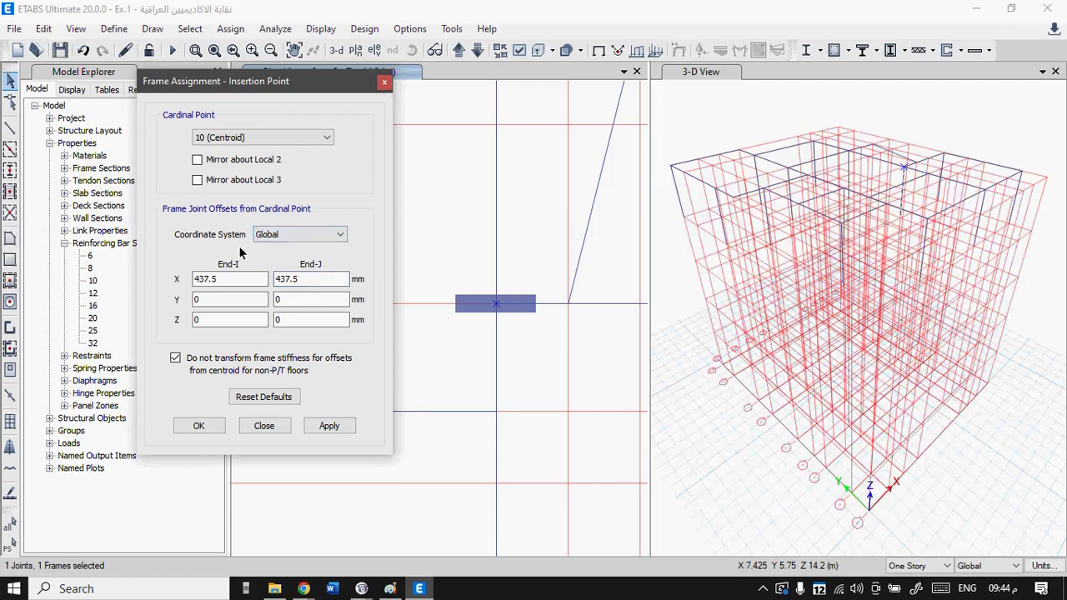
click(200, 283)
click(298, 280)
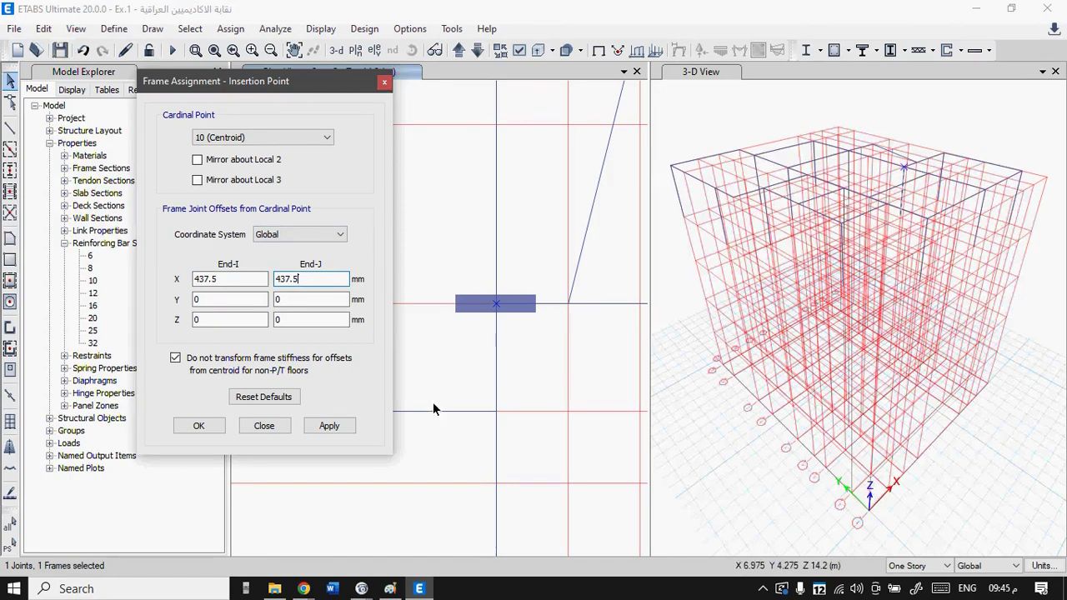
click(330, 427)
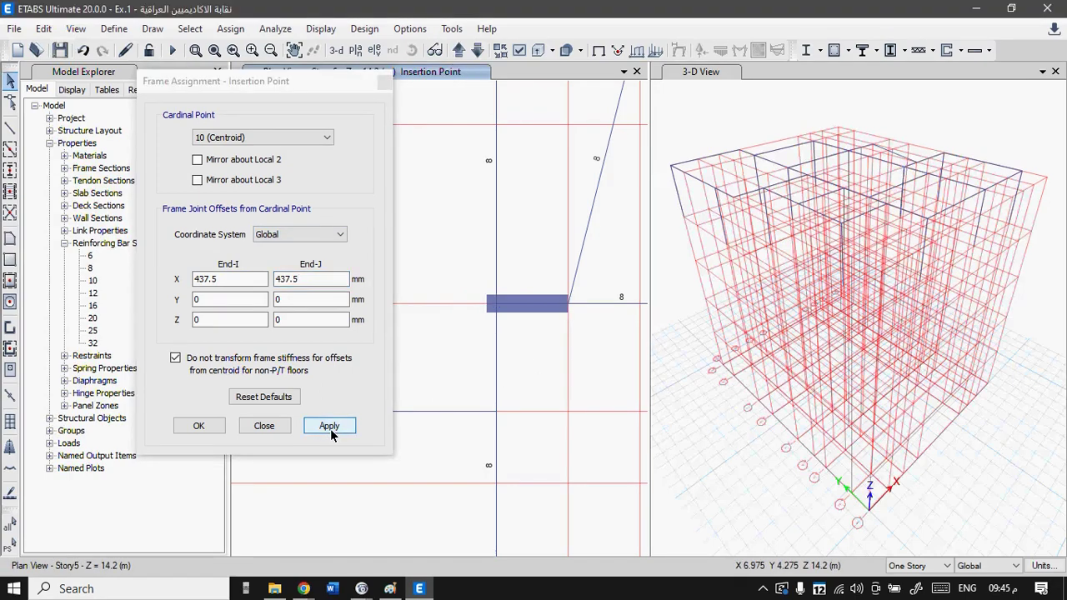
click(217, 426)
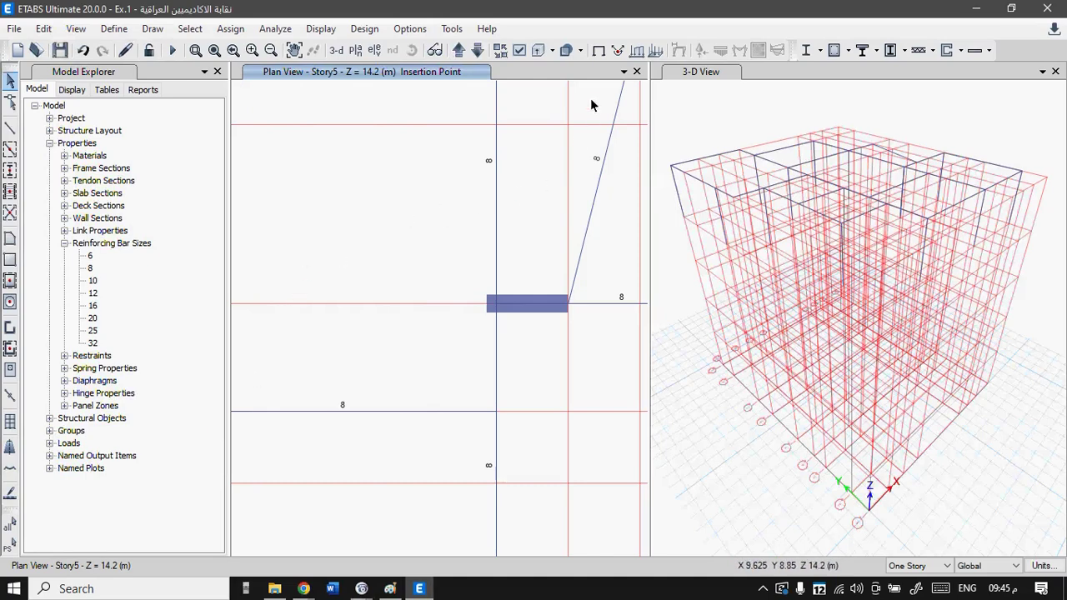
click(598, 50)
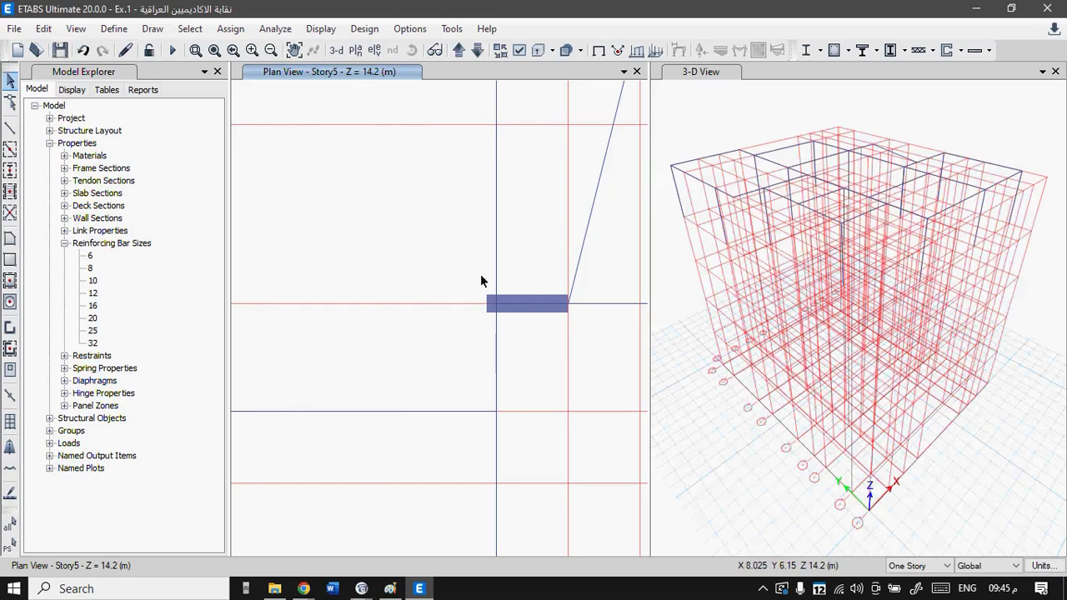
scroll(481, 281, down, 5)
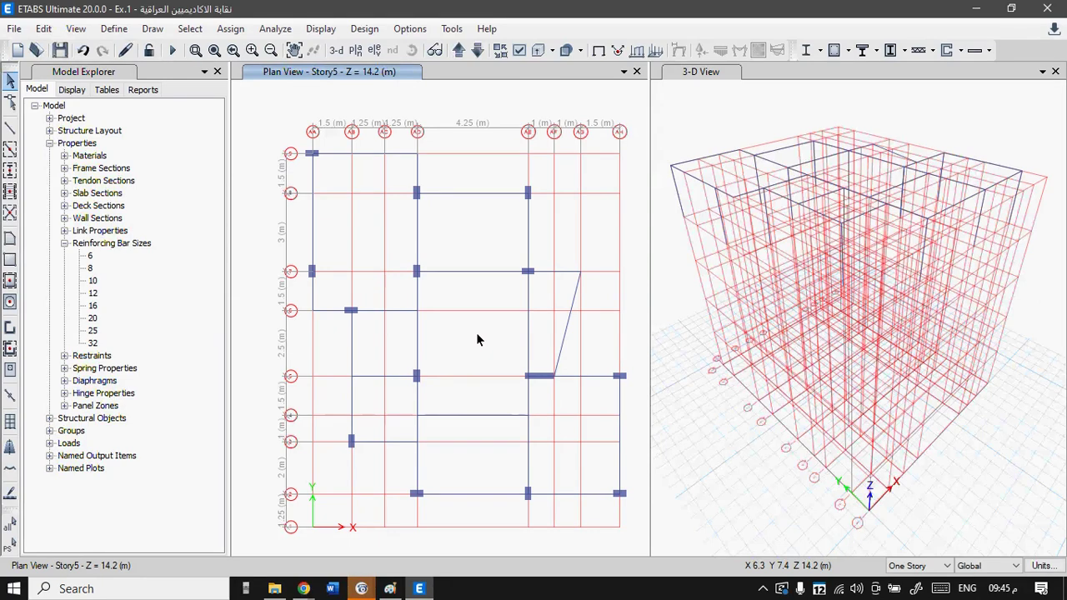
- Switch to Paint, sketch a blue T-junction of two beams below the building notes, and circle the column at E-5
click(389, 589)
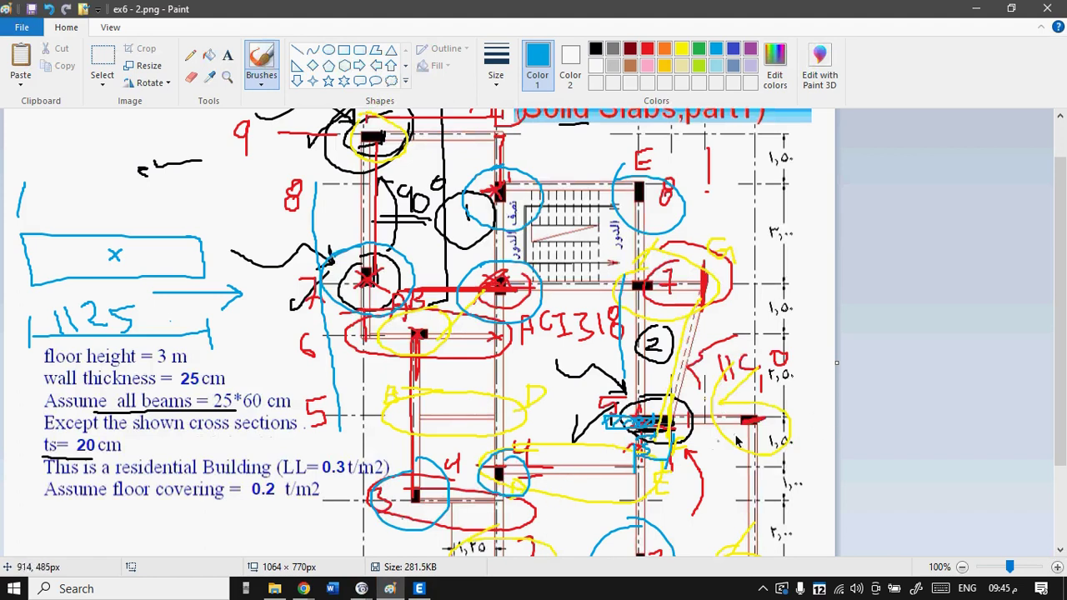
ctrl+scroll(648, 439, up, 1)
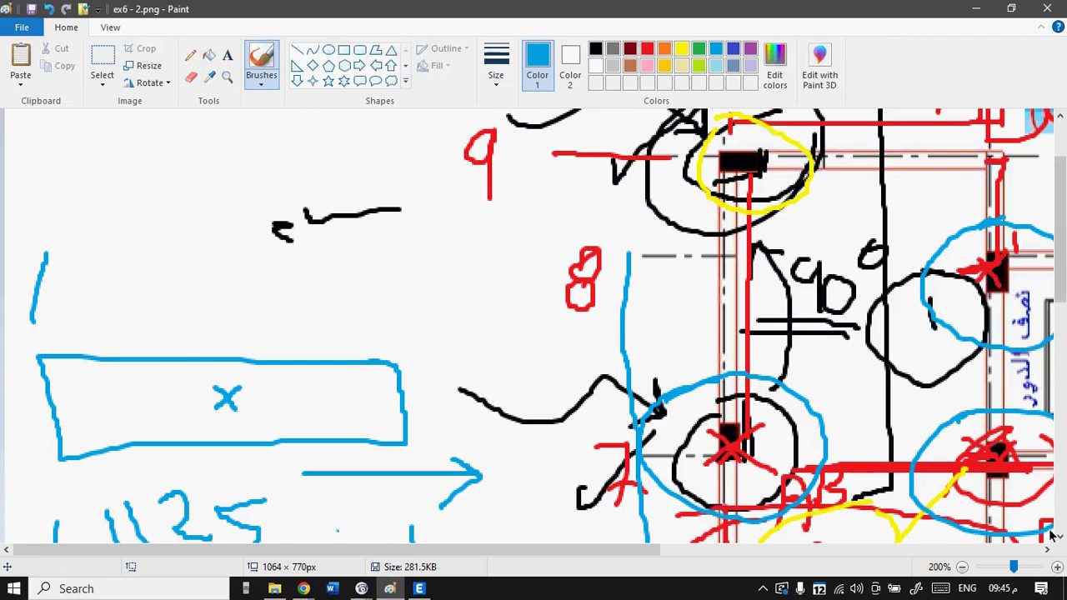
click(962, 566)
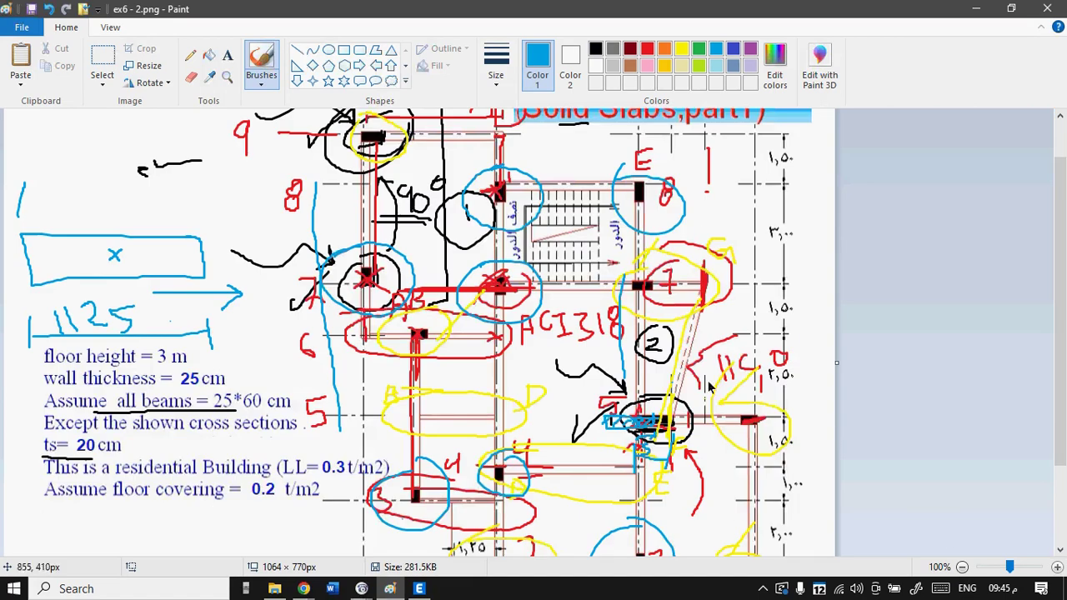
scroll(655, 424, down, 3)
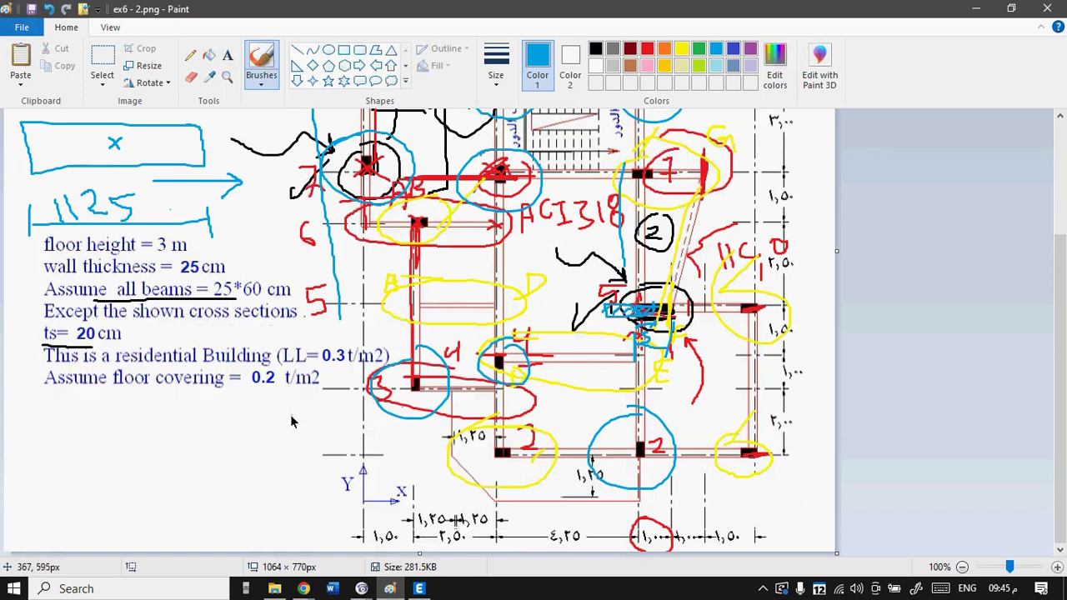
drag(180, 408, 182, 520)
mouse_move(221, 403)
mouse_down()
mouse_move(222, 450)
mouse_move(280, 469)
mouse_move(340, 464)
mouse_up()
mouse_move(340, 502)
mouse_down()
mouse_move(222, 503)
mouse_move(230, 550)
mouse_up()
drag(185, 522, 178, 555)
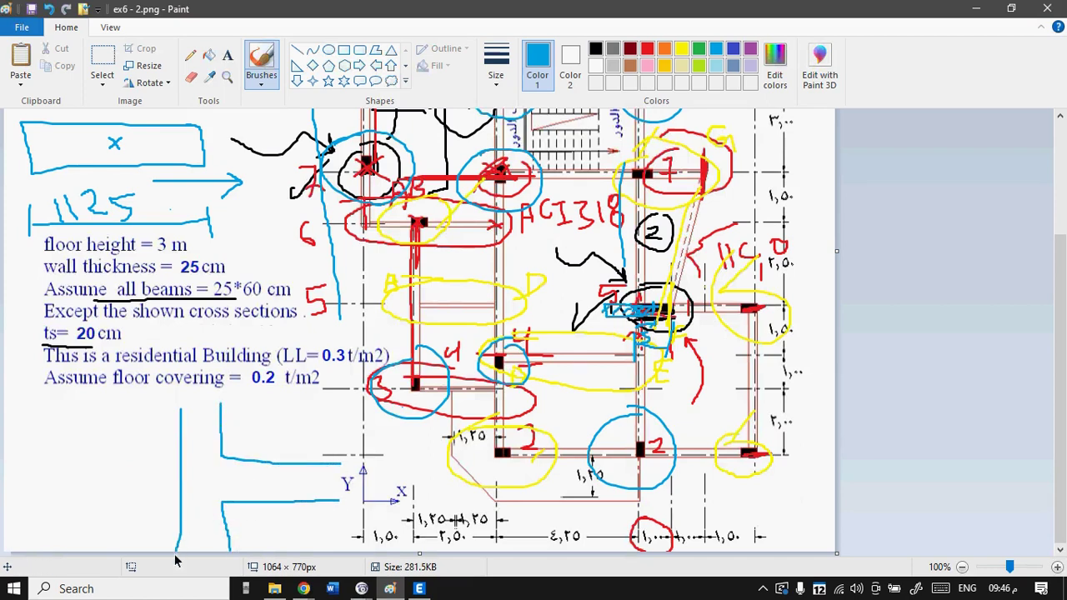
mouse_move(674, 265)
mouse_down()
mouse_move(575, 341)
mouse_move(614, 368)
mouse_move(691, 339)
mouse_move(667, 265)
mouse_up()
- Draw a red dashed centreline through the vertical beam sketch and a red tick at the far end of the 1.00 dimension beside grid E
click(648, 48)
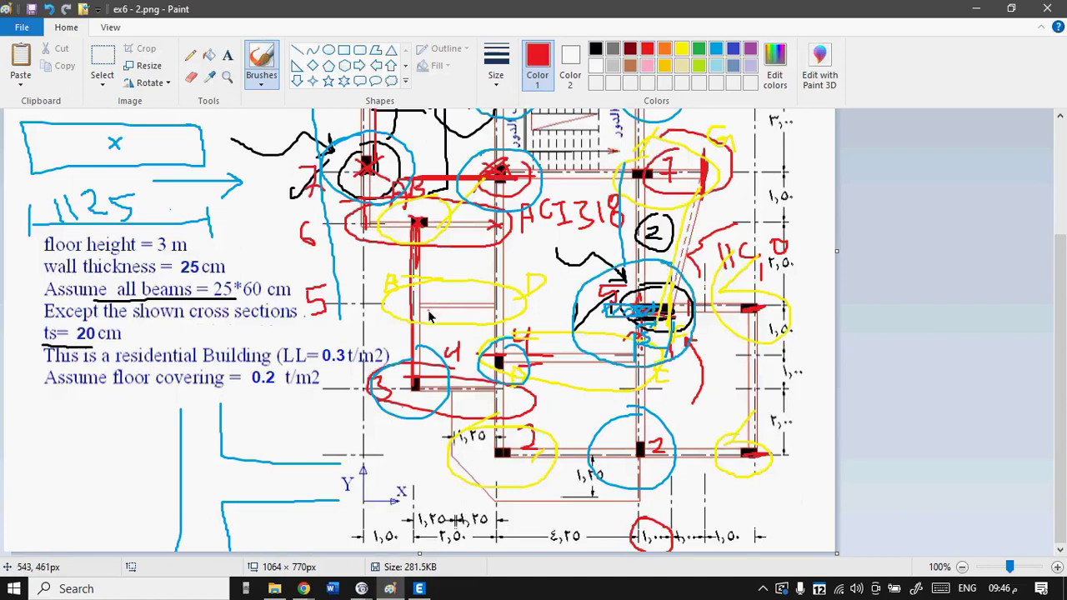
drag(203, 391, 200, 553)
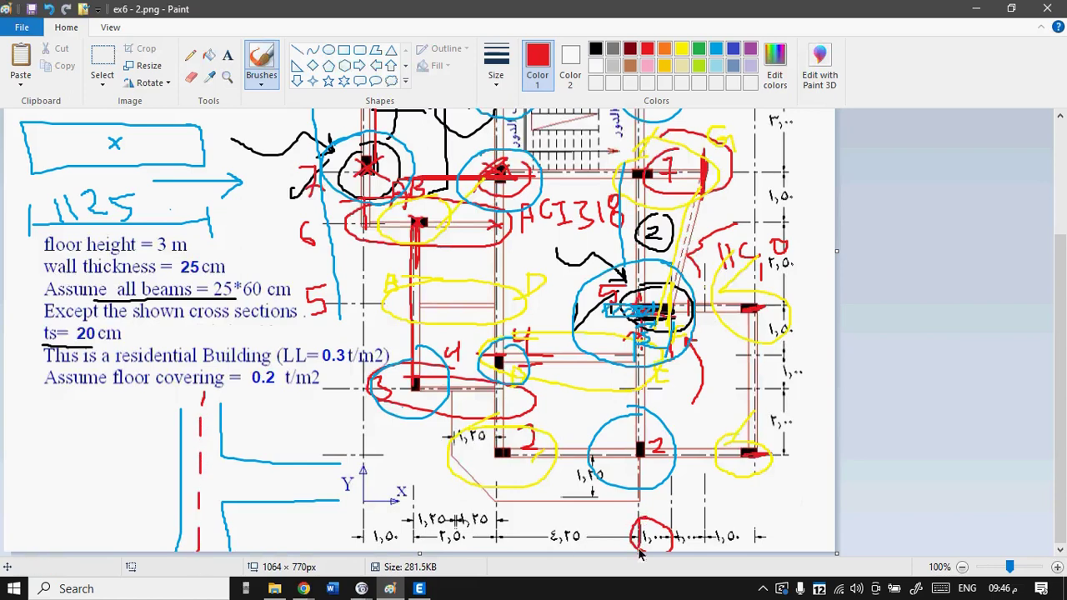
drag(671, 511, 672, 546)
- Set the drawing colour to black and choose the Rectangle shape
click(597, 50)
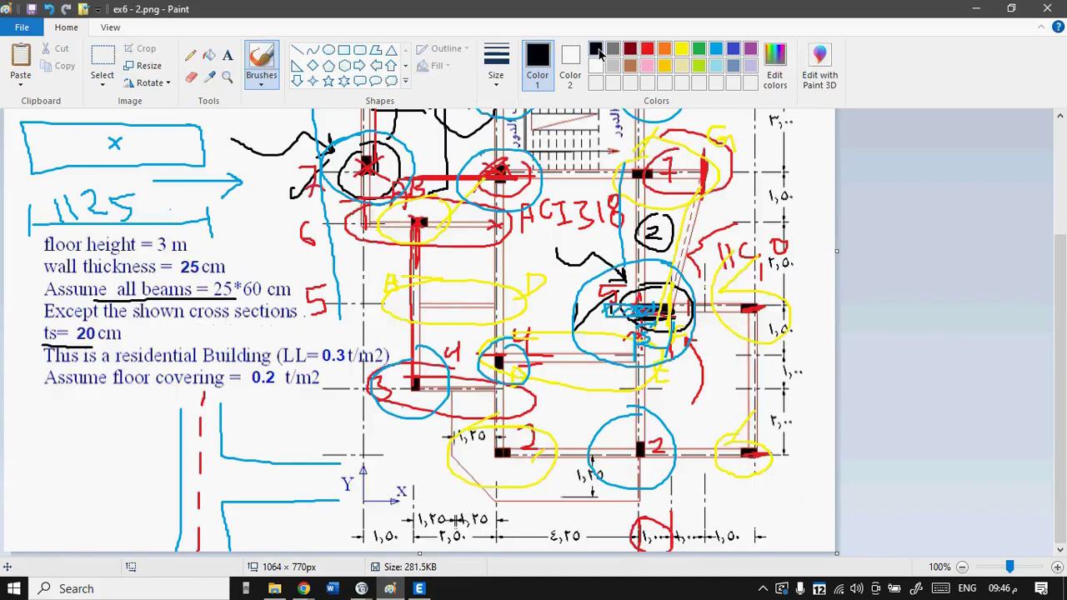
click(343, 50)
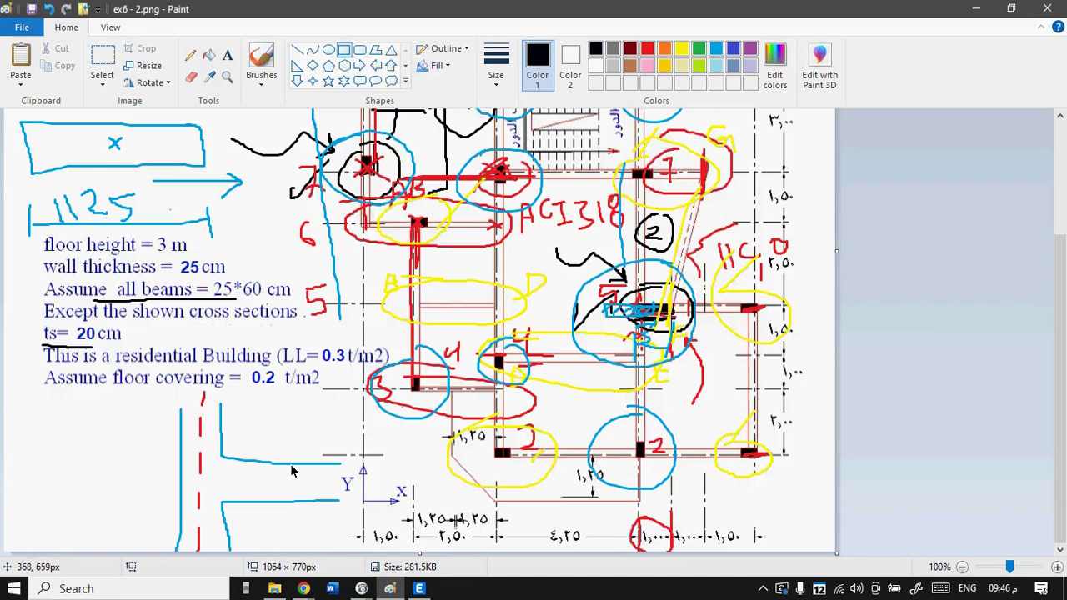